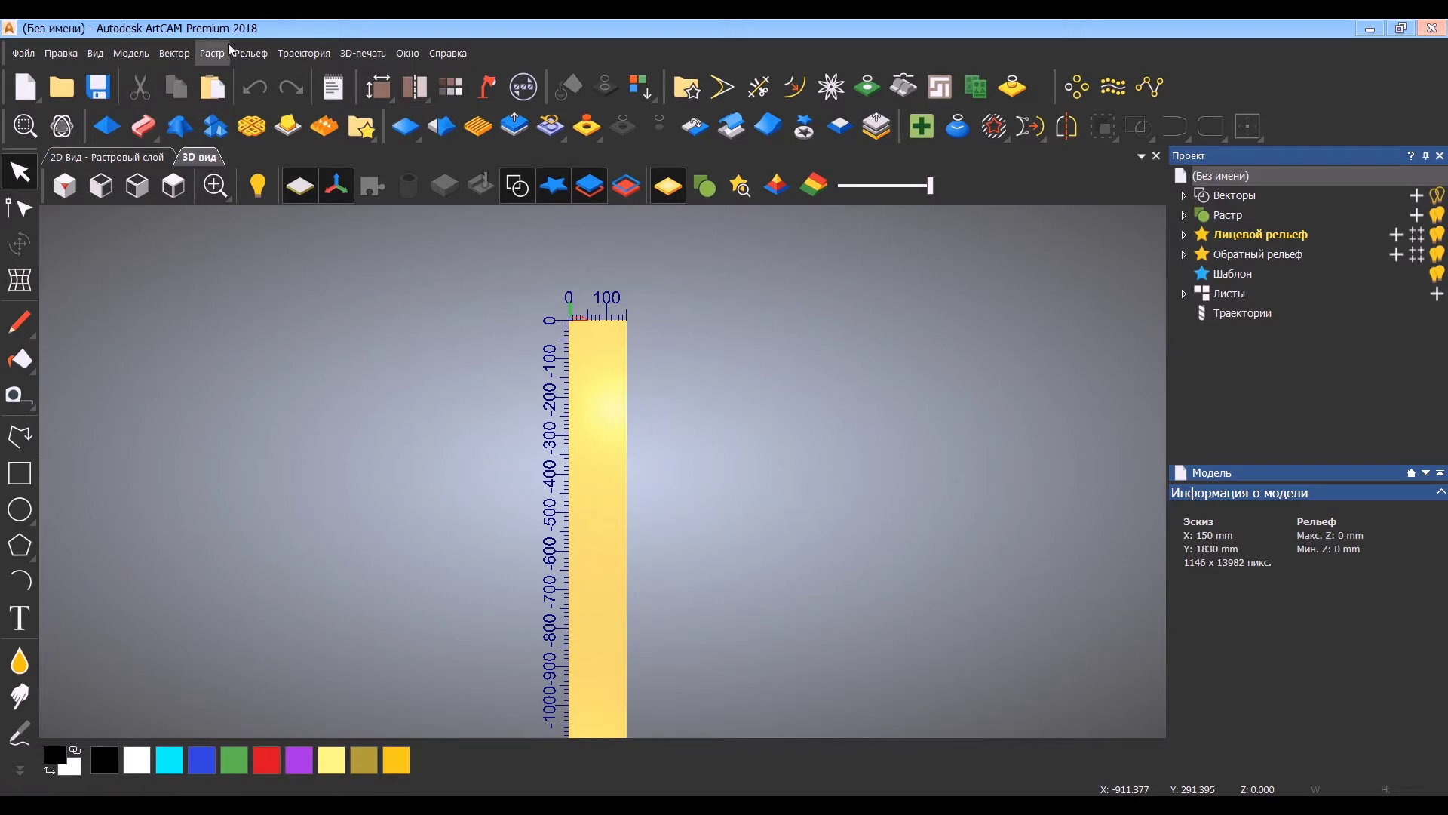
# Import the 3D model Диджериду.STL from the export folder.
pyautogui.moveTo(318, 80)
pyautogui.click(482, 82)
pyautogui.click(663, 232)
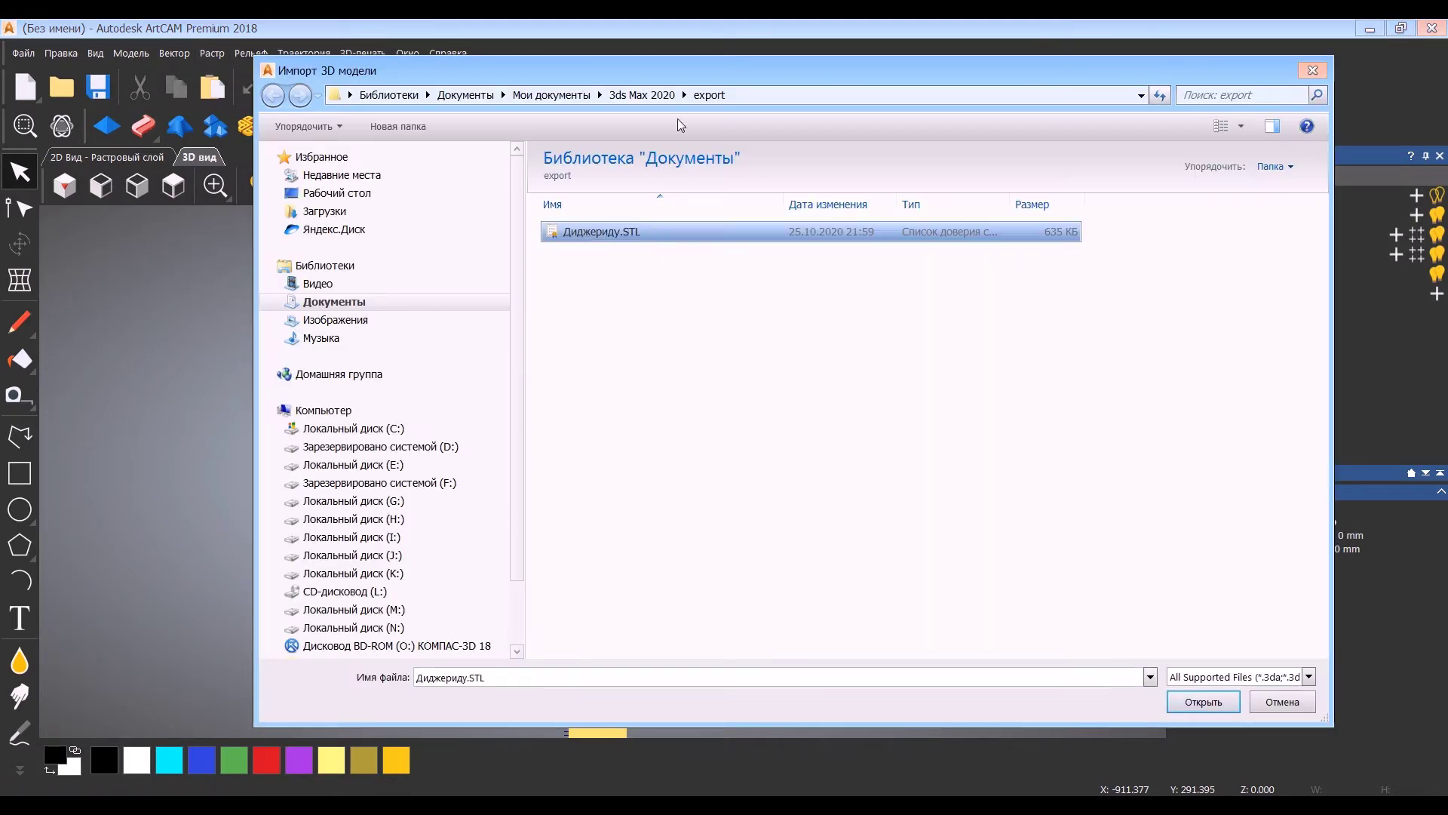
pyautogui.click(1205, 702)
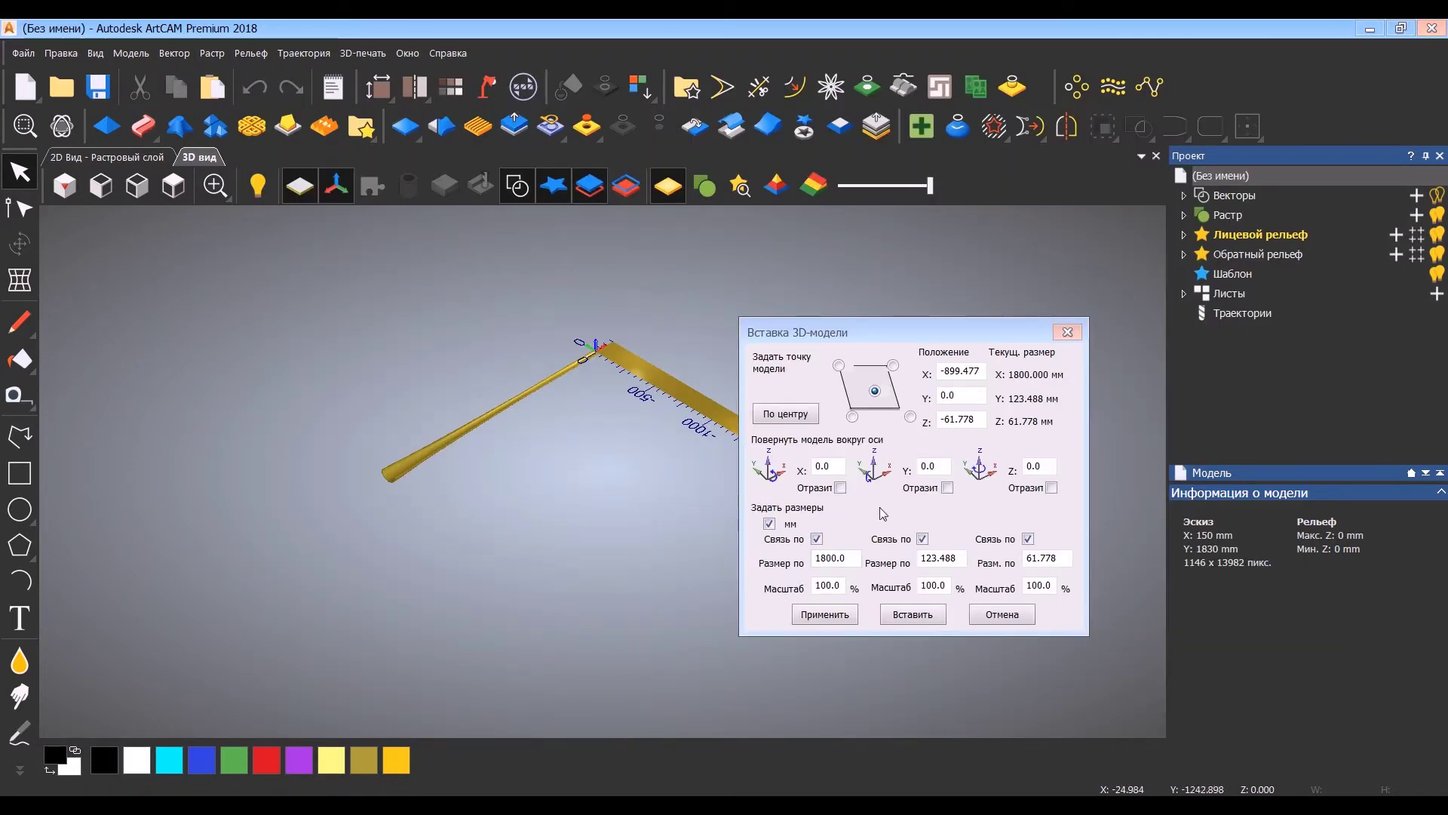
# Rotate the imported model 90° about Z, insert it into the relief and finish the insertion.
pyautogui.click(1054, 465)
pyautogui.write('90')
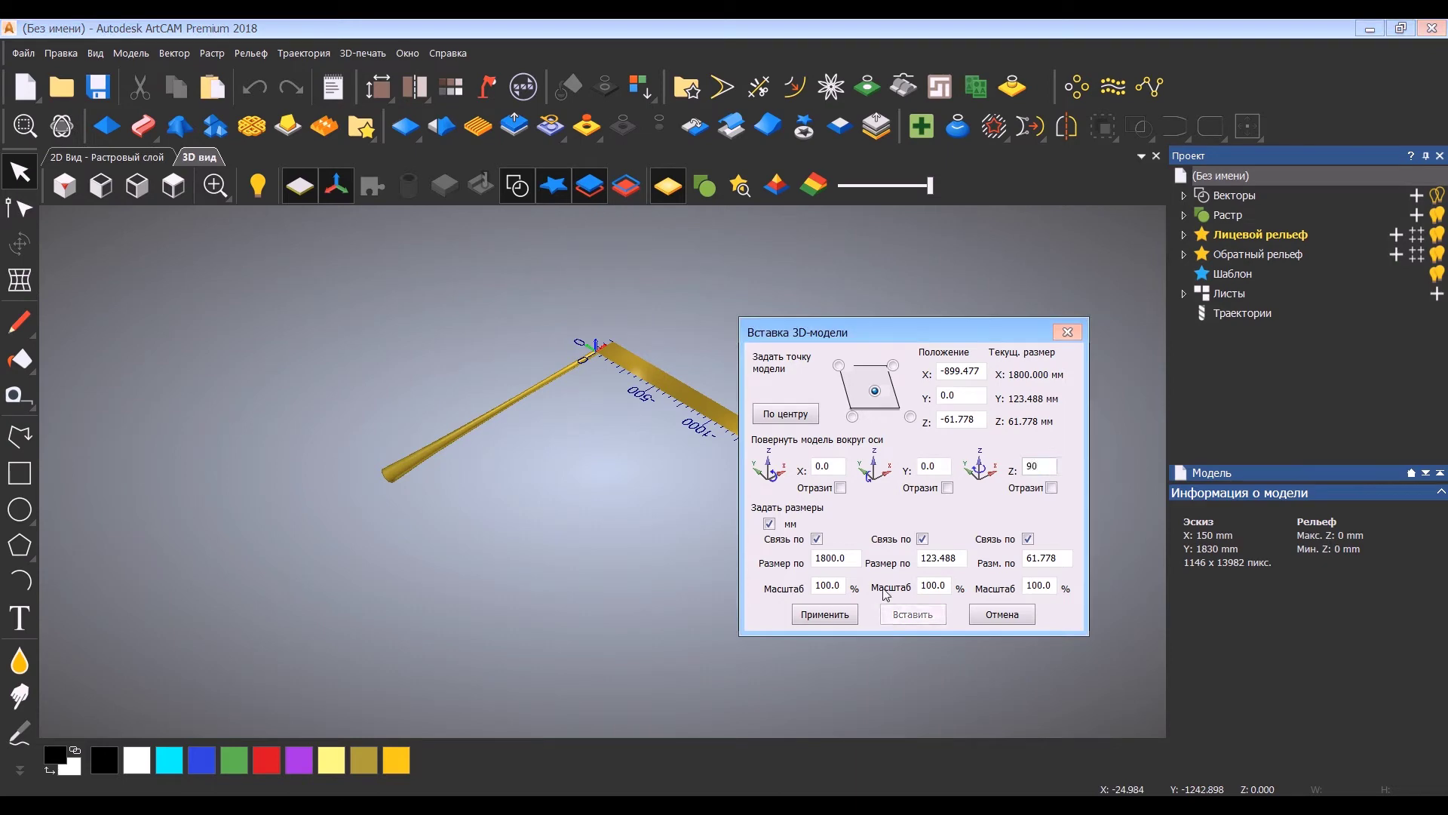
pyautogui.click(824, 614)
pyautogui.scroll(5, 661, 355)
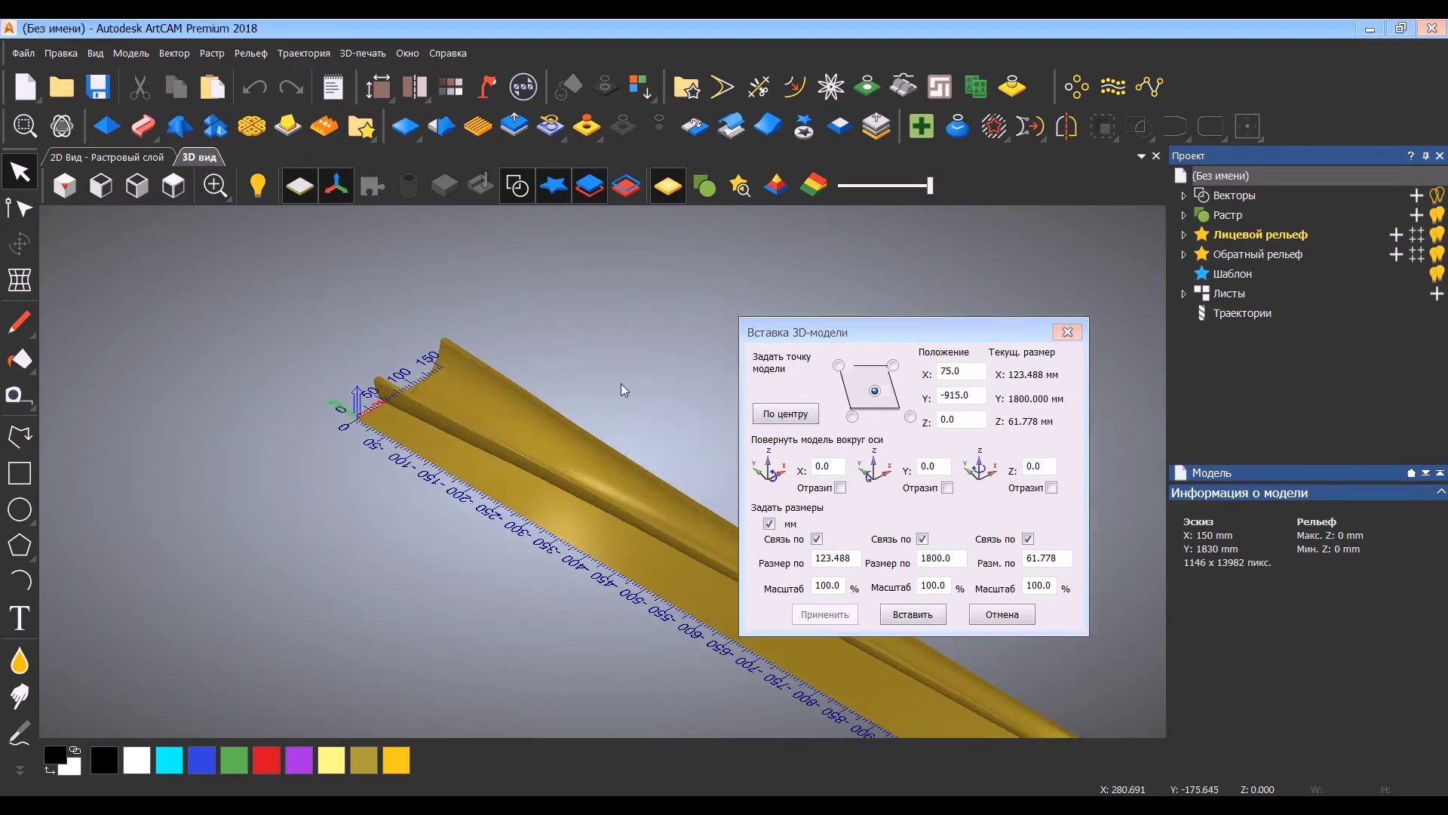
pyautogui.click(938, 611)
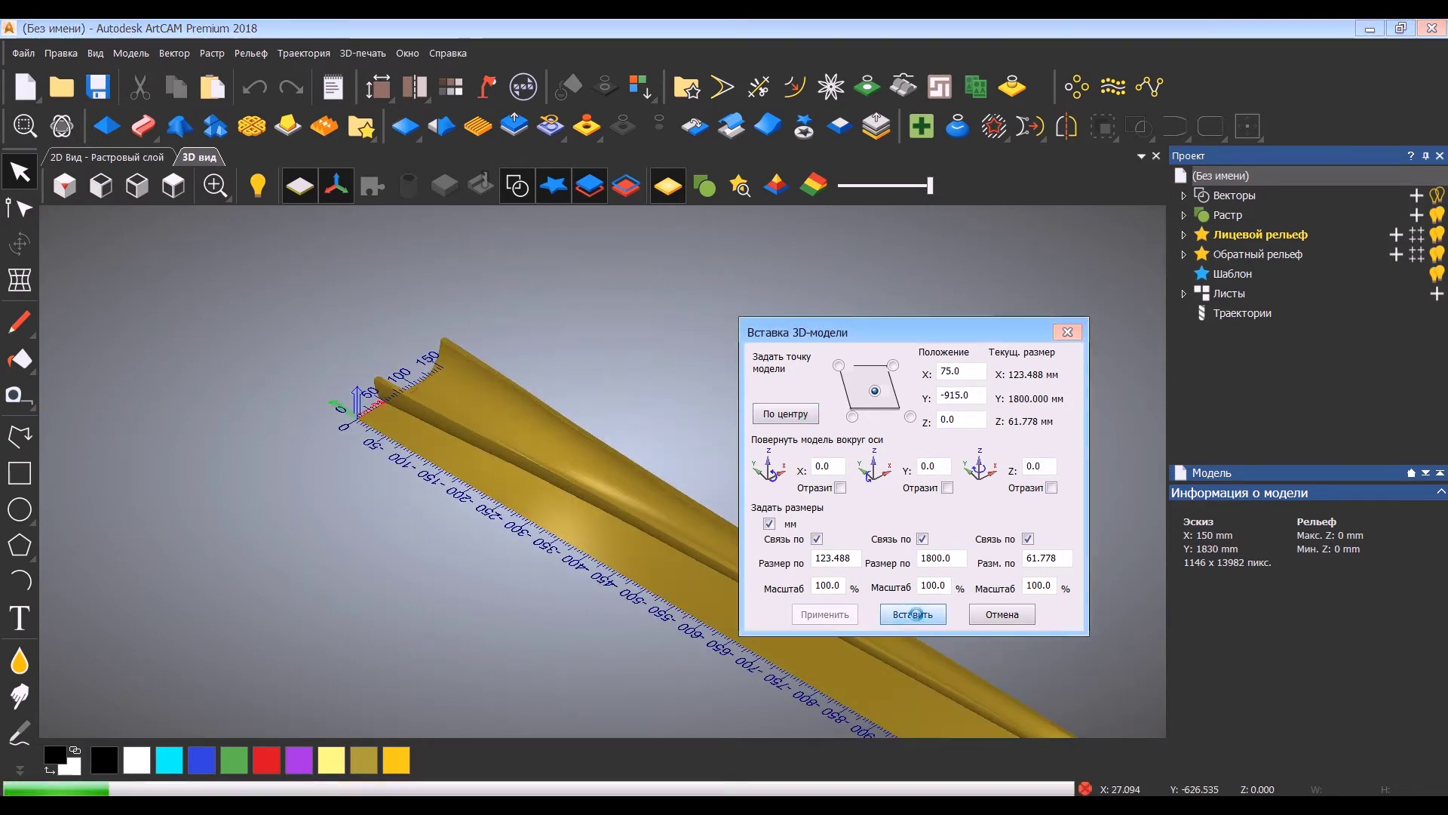
pyautogui.click(983, 622)
# Switch to the 2D view and show the active relief in colour there, framing the wide end of the model.
pyautogui.moveTo(641, 589); pyautogui.dragTo(426, 399)
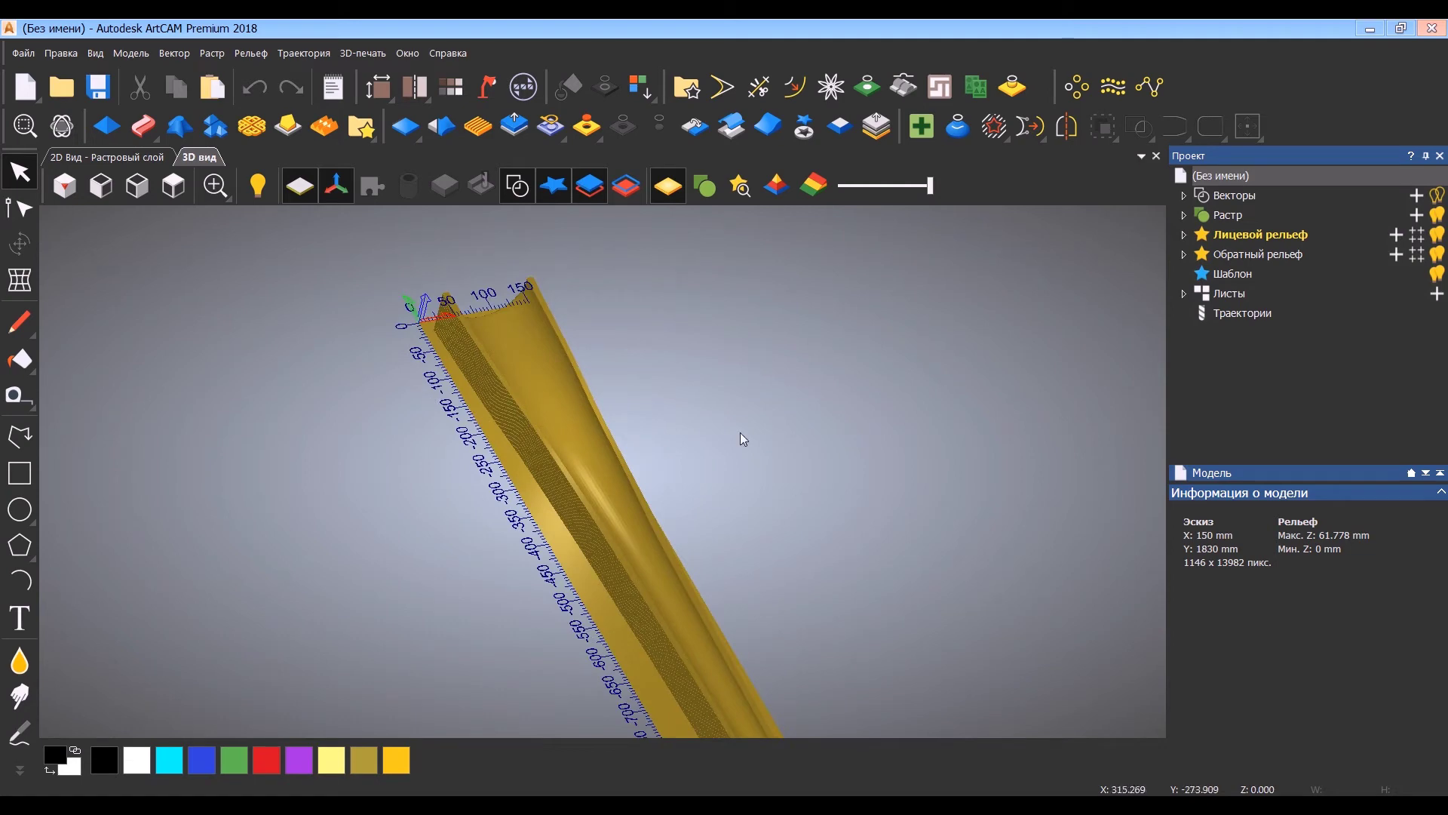
pyautogui.moveTo(449, 288); pyautogui.dragTo(580, 539)
pyautogui.scroll(5, 551, 422)
pyautogui.press('F2')
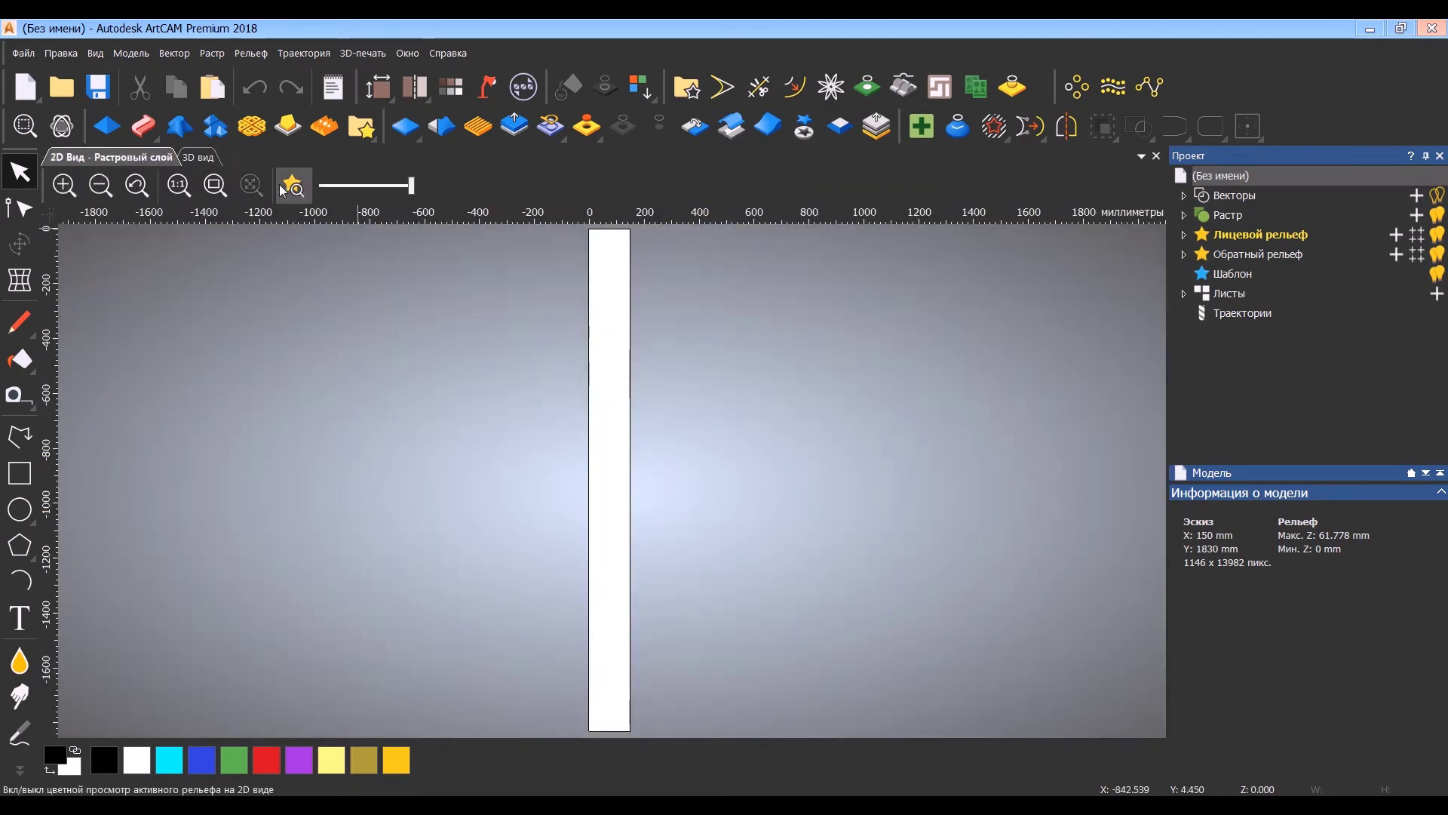
pyautogui.rightClick(638, 294)
pyautogui.click(628, 285)
pyautogui.scroll(-5, 635, 296)
pyautogui.scroll(8, 613, 441)
pyautogui.scroll(2, 623, 435)
pyautogui.scroll(-3, 612, 478)
pyautogui.moveTo(733, 625); pyautogui.dragTo(720, 522, button='middle')
pyautogui.scroll(2, 629, 332)
pyautogui.scroll(2, 629, 337)
# Trace the model's outer contour with the Magic Wand, using relief height with 0.1 mm tolerance, from the empty area around it.
pyautogui.click(1227, 215)
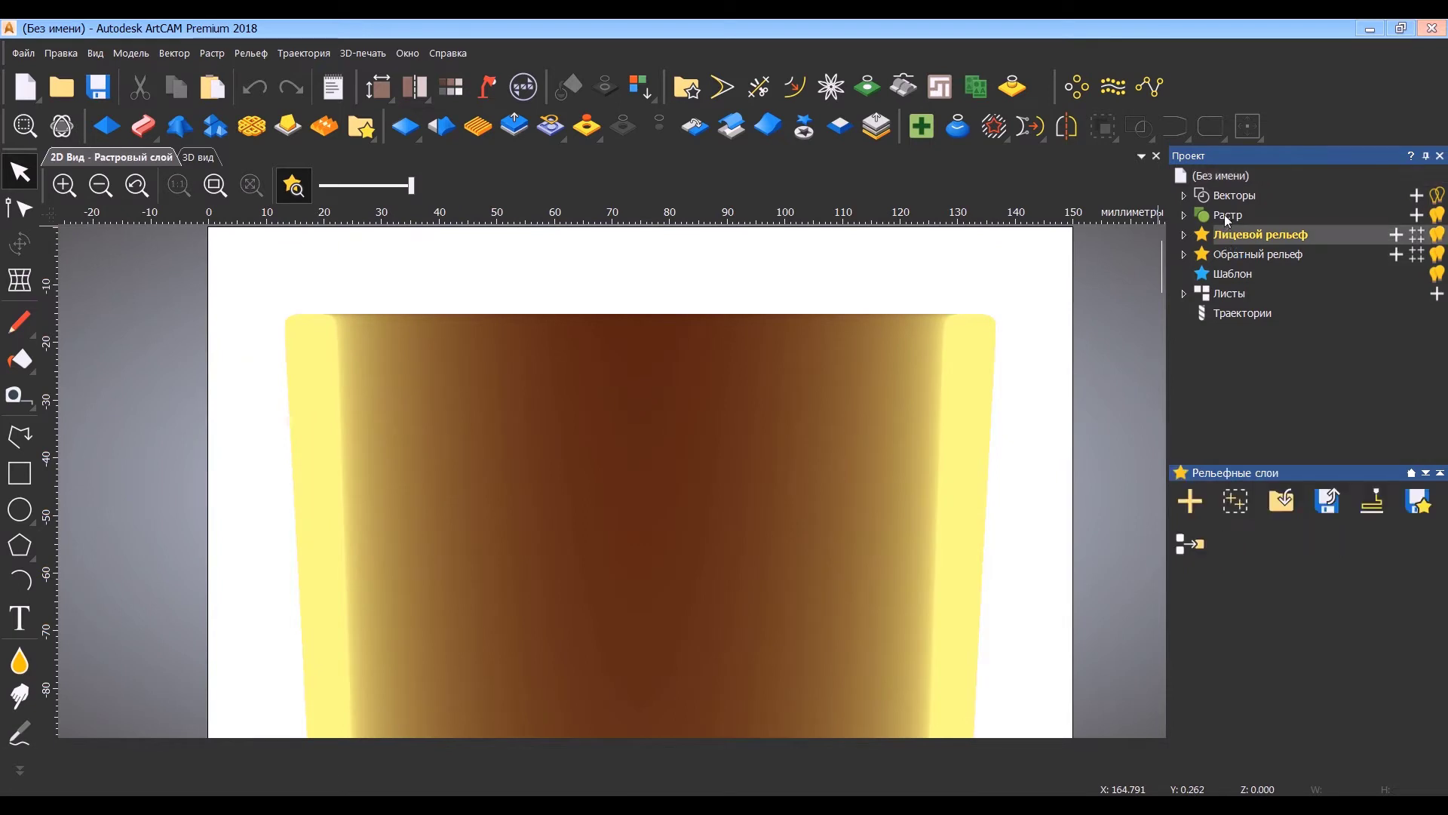
pyautogui.click(183, 53)
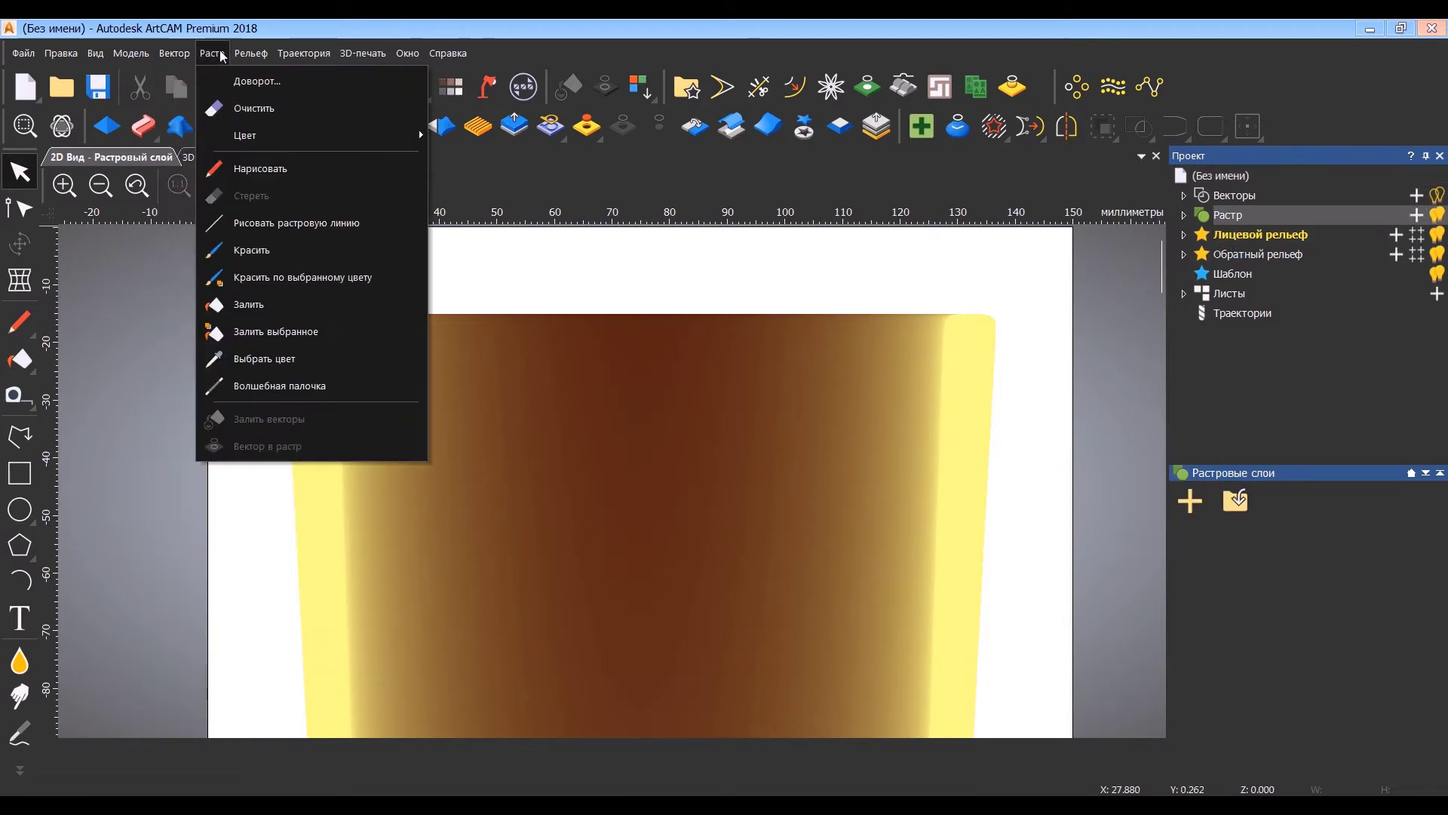
pyautogui.click(287, 385)
pyautogui.click(524, 304)
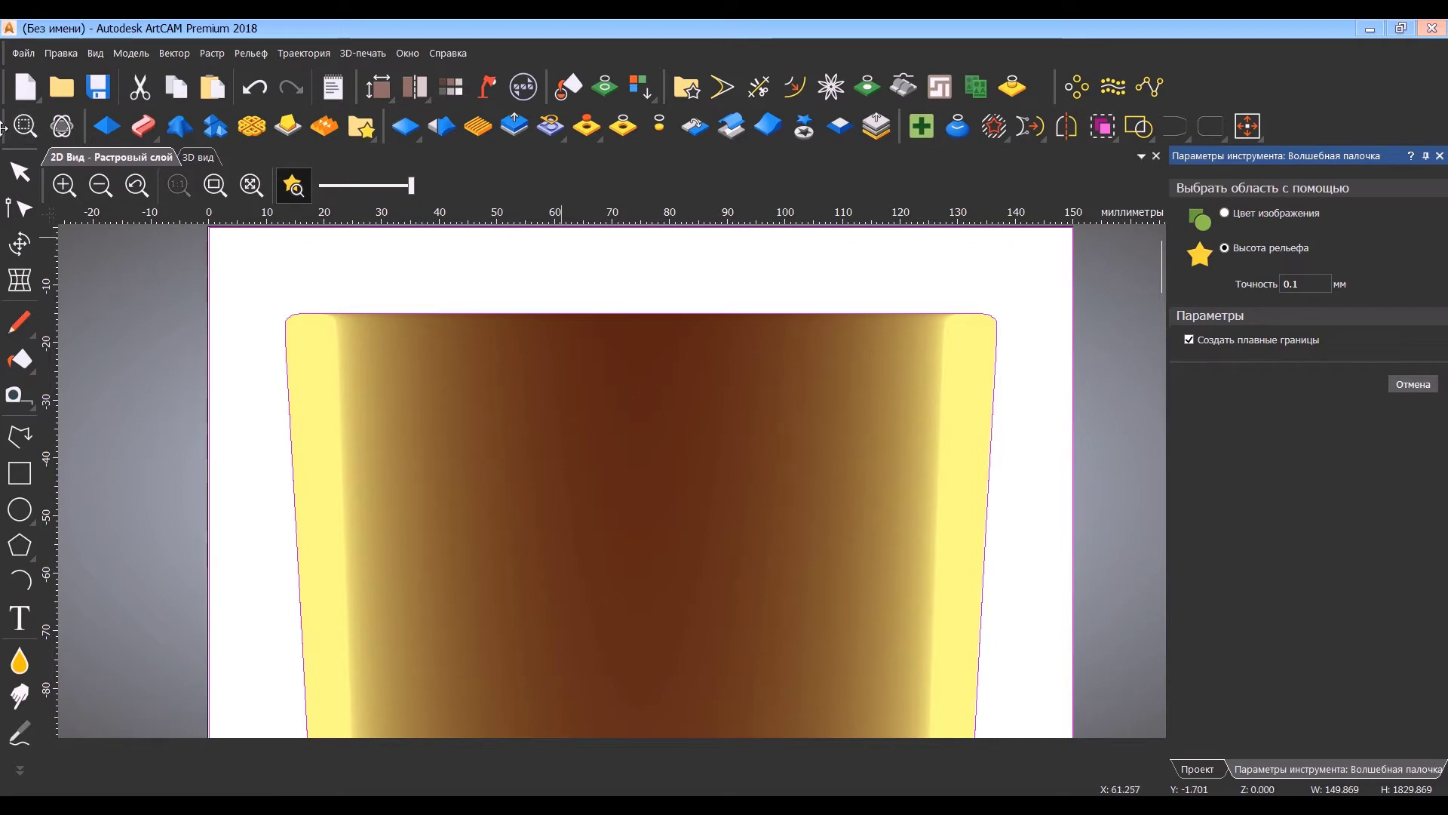
# Examine the nodes of the traced contour in node editing, return to object selection and deselect the contour.
pyautogui.click(20, 172)
pyautogui.click(22, 199)
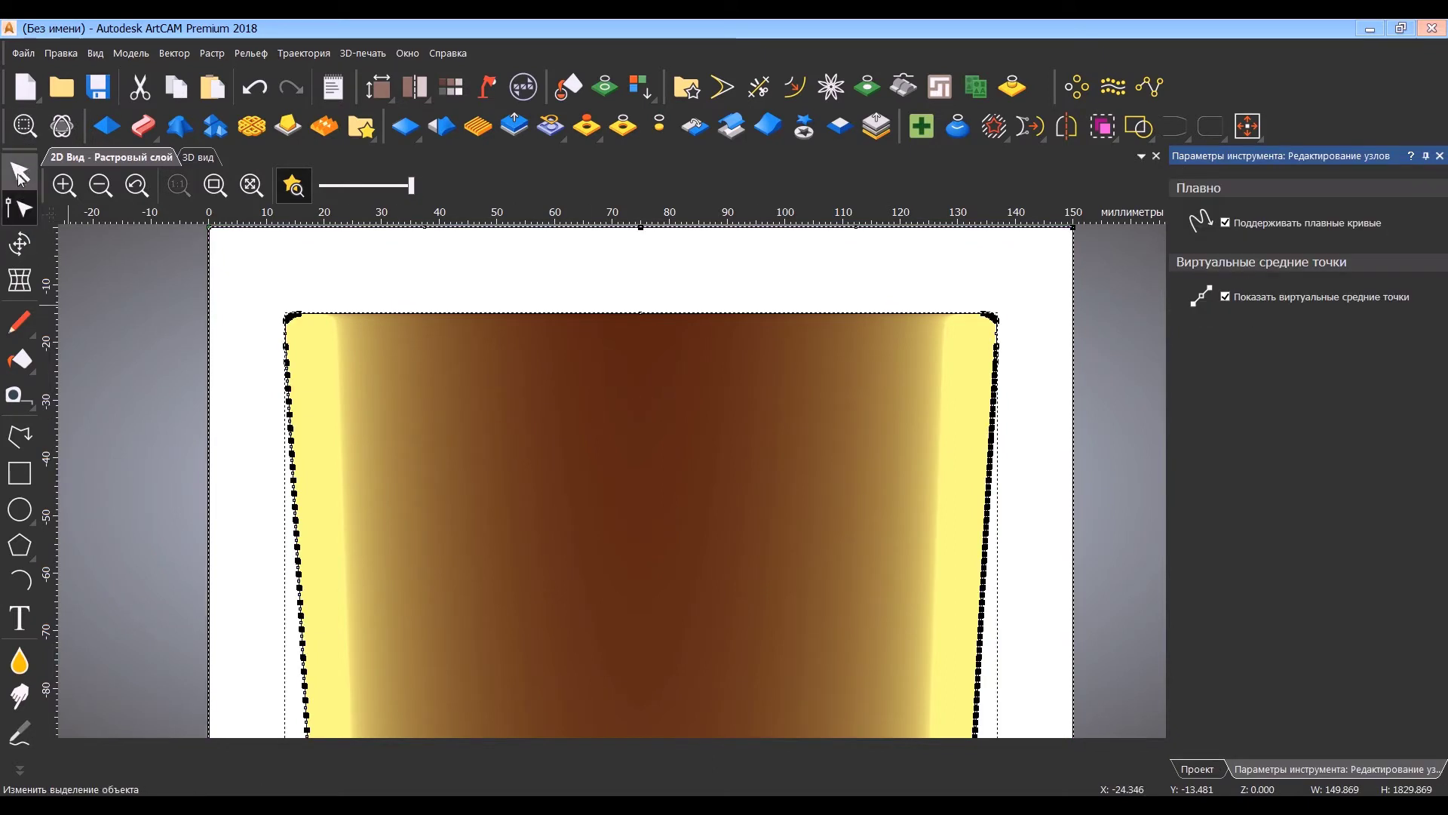
pyautogui.click(23, 186)
pyautogui.moveTo(543, 255); pyautogui.dragTo(578, 370, button='middle')
pyautogui.click(579, 361)
pyautogui.click(577, 344)
pyautogui.click(579, 351)
# Start a polyline at about X 19.5, Y -15 mm on the wide end and trace the left wall to about X 45.4, Y -471.7 mm.
pyautogui.scroll(4, 258, 465)
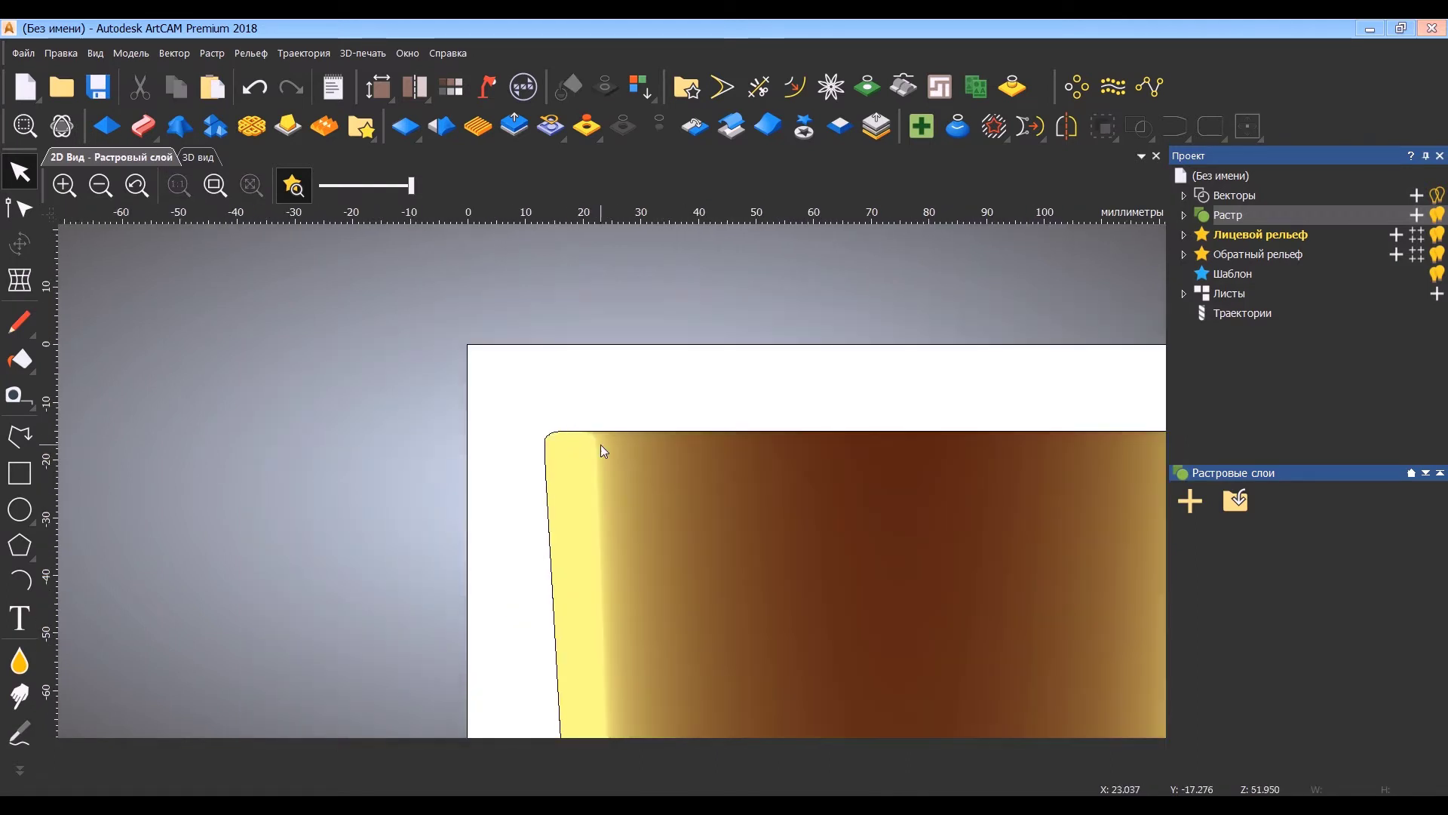
pyautogui.click(21, 436)
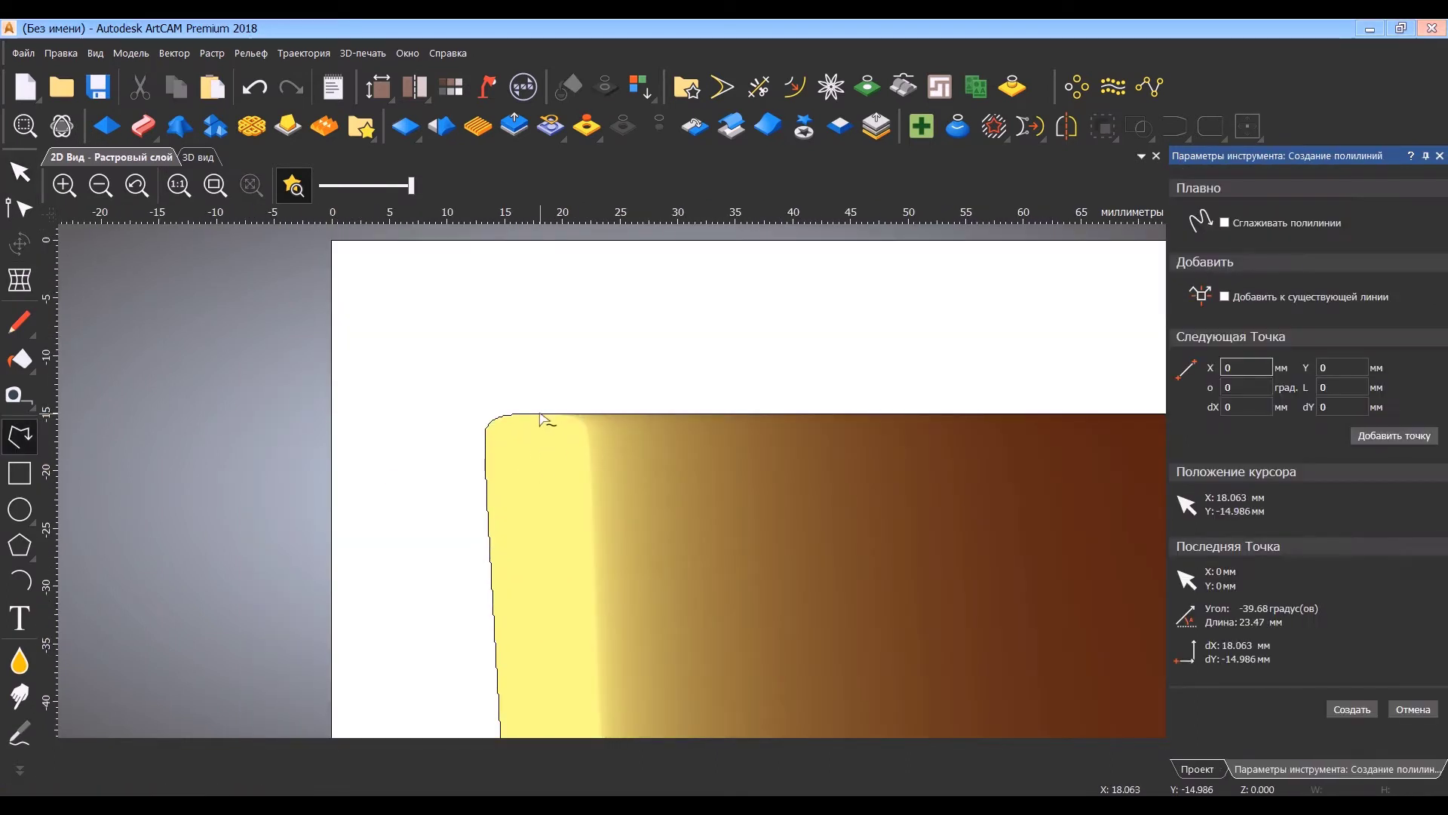
pyautogui.click(557, 414)
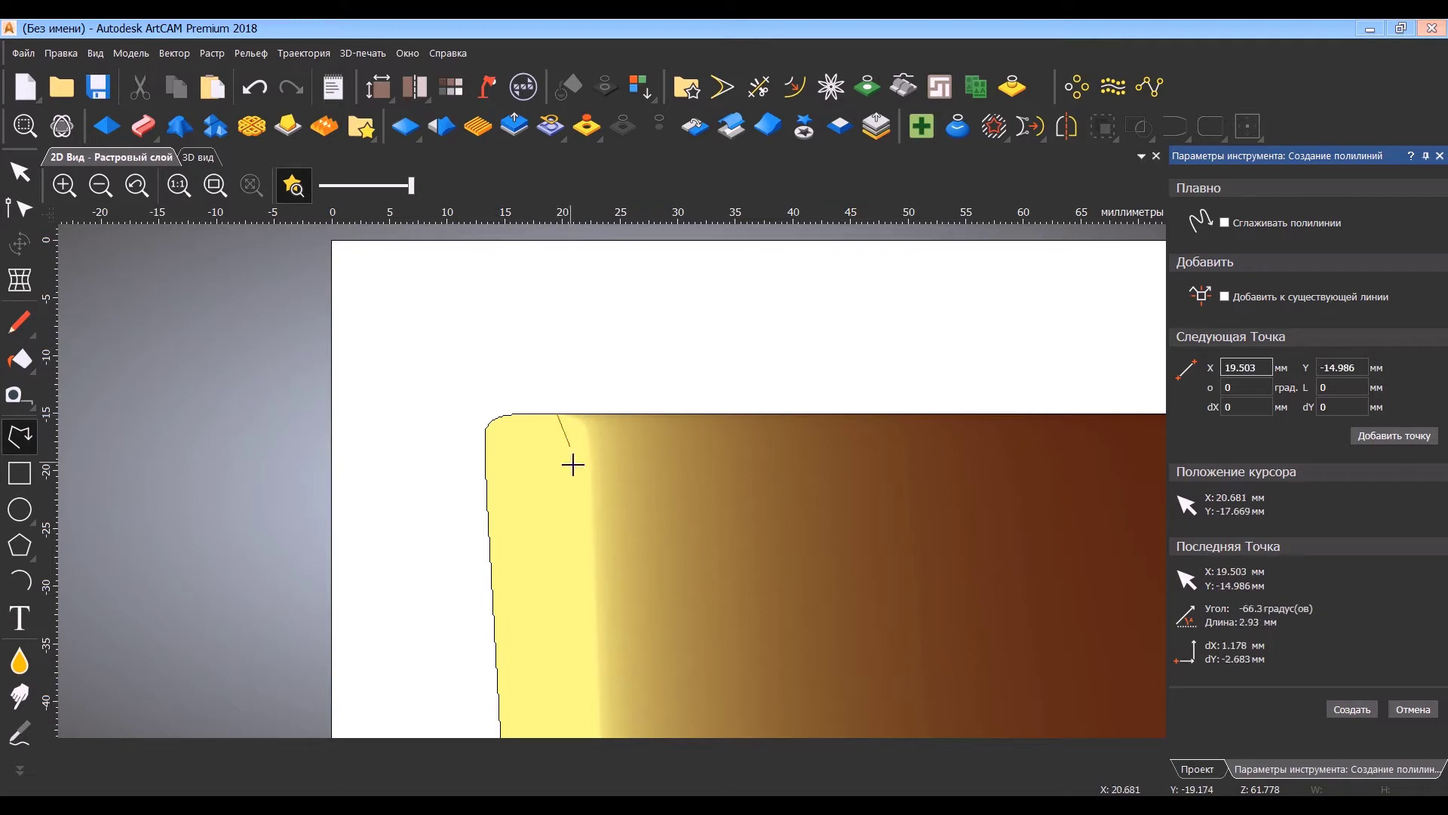
pyautogui.click(575, 577)
pyautogui.scroll(-1, 577, 579)
pyautogui.moveTo(619, 641); pyautogui.dragTo(593, 368, button='middle')
pyautogui.click(580, 523)
pyautogui.moveTo(657, 598); pyautogui.dragTo(644, 245, button='middle')
pyautogui.click(583, 580)
pyautogui.scroll(-1, 663, 565)
pyautogui.moveTo(697, 690); pyautogui.dragTo(651, 238, button='middle')
pyautogui.click(609, 526)
pyautogui.moveTo(608, 527); pyautogui.dragTo(602, 138, button='middle')
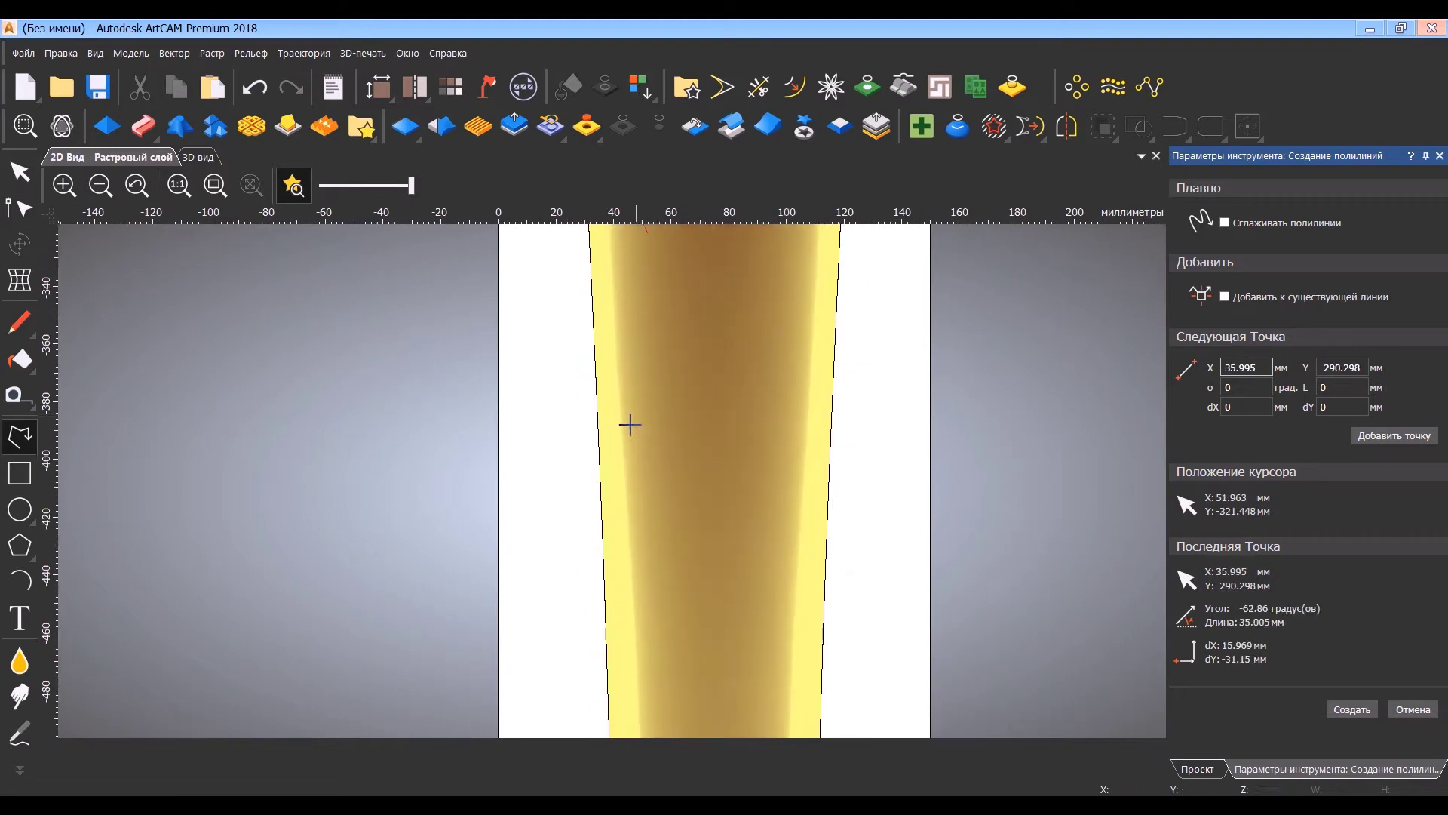
pyautogui.click(629, 669)
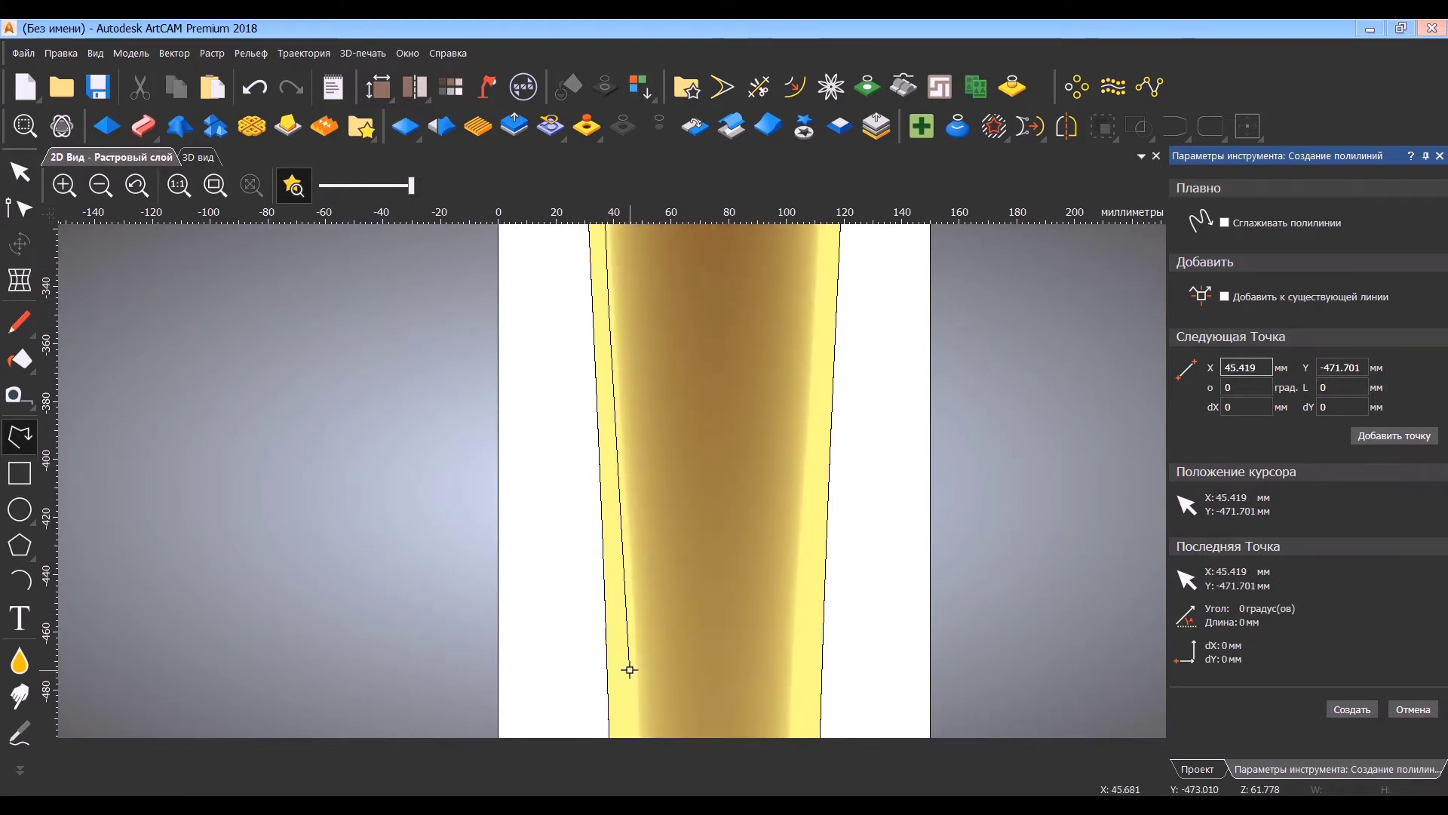
# Continue the polyline along the left wall to the narrow end at about X 59.7, Y -1815.5 mm.
pyautogui.moveTo(627, 669); pyautogui.dragTo(575, 238, button='middle')
pyautogui.moveTo(591, 621); pyautogui.dragTo(659, 301, button='middle')
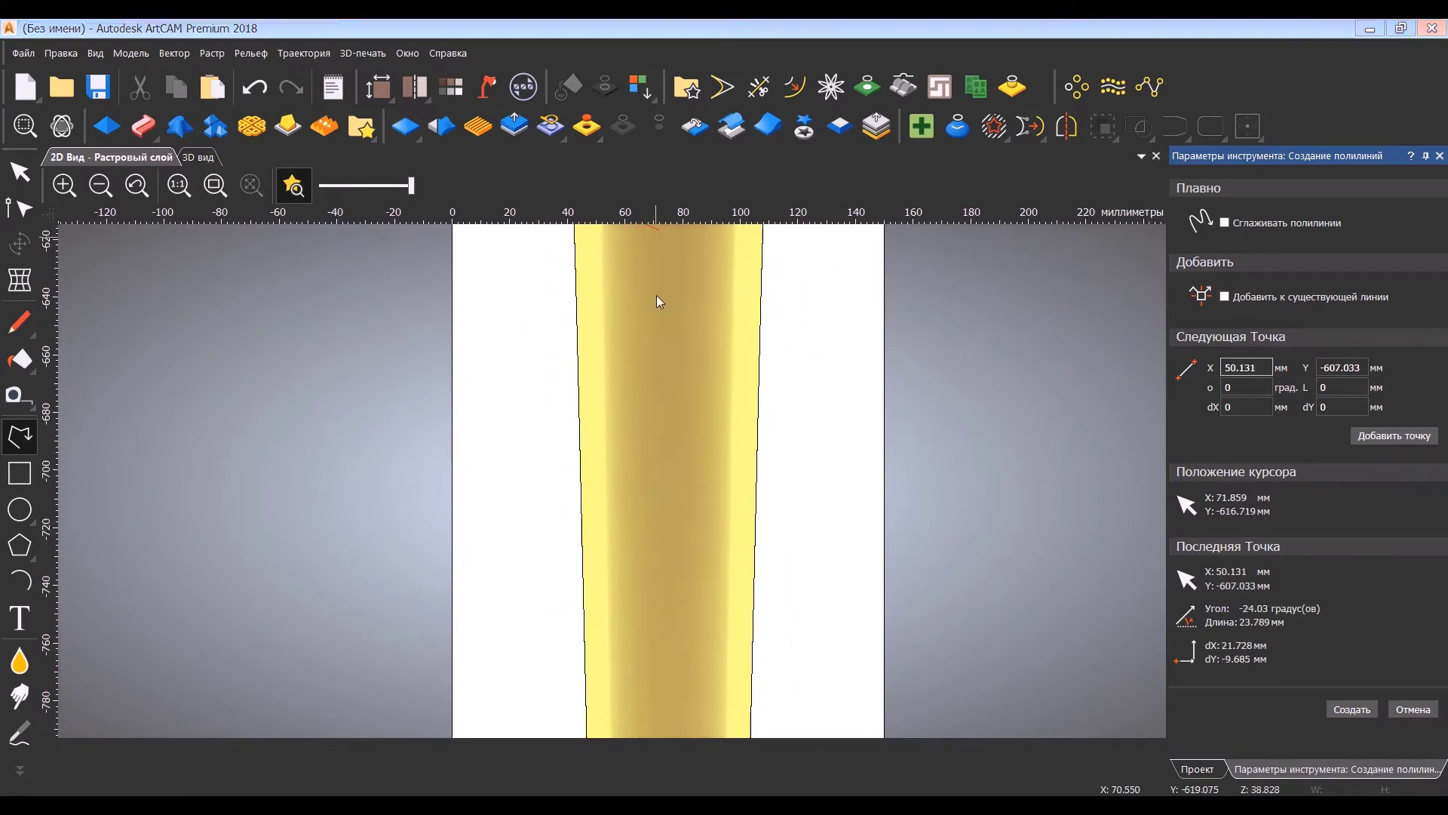
pyautogui.click(605, 643)
pyautogui.moveTo(706, 620); pyautogui.dragTo(683, 353, button='middle')
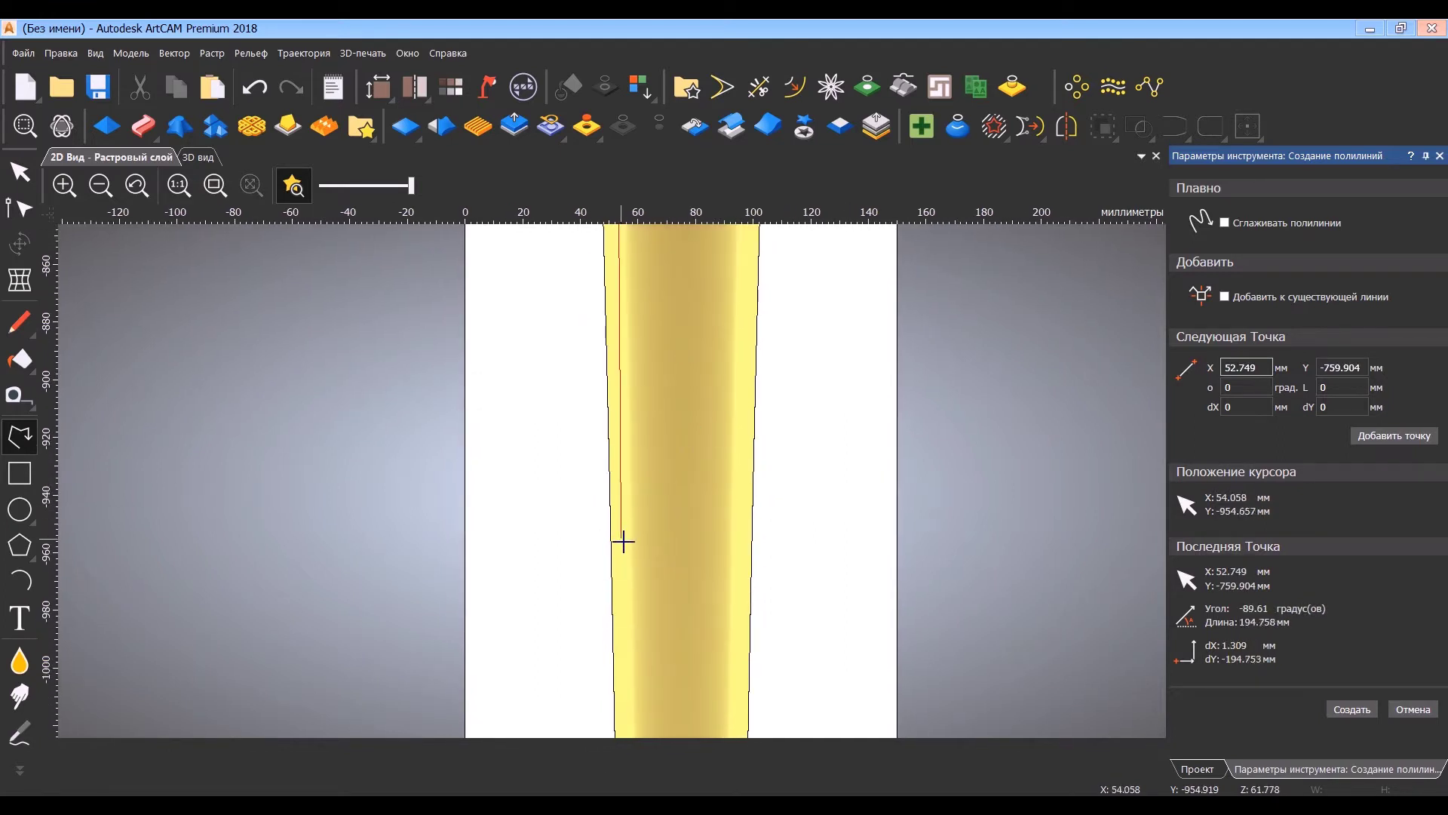
pyautogui.click(630, 540)
pyautogui.moveTo(686, 601); pyautogui.dragTo(690, 224, button='middle')
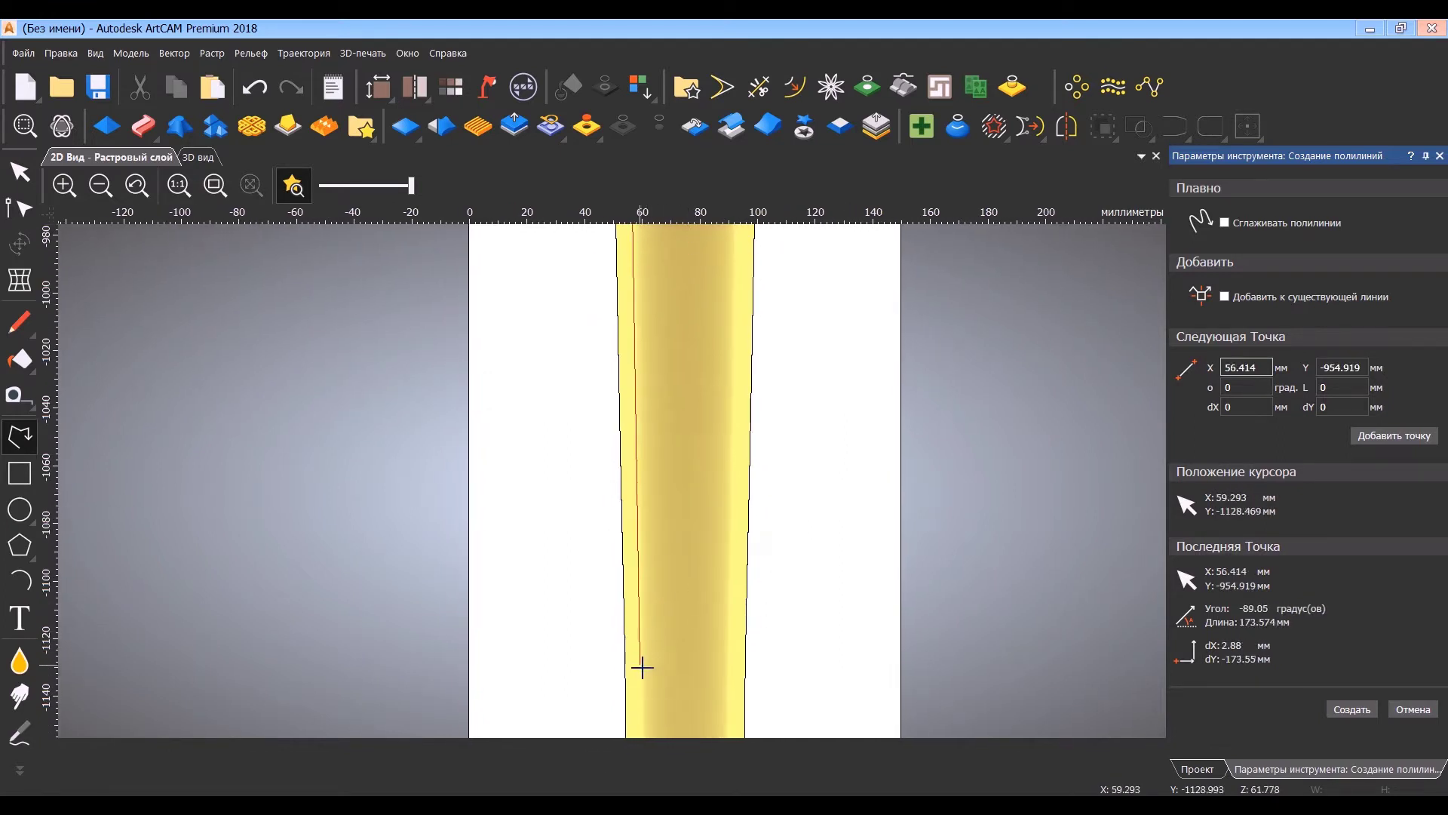
pyautogui.moveTo(750, 670); pyautogui.dragTo(740, 248, button='middle')
pyautogui.click(629, 697)
pyautogui.moveTo(750, 661); pyautogui.dragTo(711, 295, button='middle')
pyautogui.moveTo(614, 623); pyautogui.dragTo(650, 358, button='middle')
pyautogui.click(631, 608)
pyautogui.moveTo(664, 609); pyautogui.dragTo(667, 237, button='middle')
pyautogui.click(630, 658)
pyautogui.moveTo(630, 656); pyautogui.dragTo(588, 227, button='middle')
pyautogui.scroll(5, 647, 557)
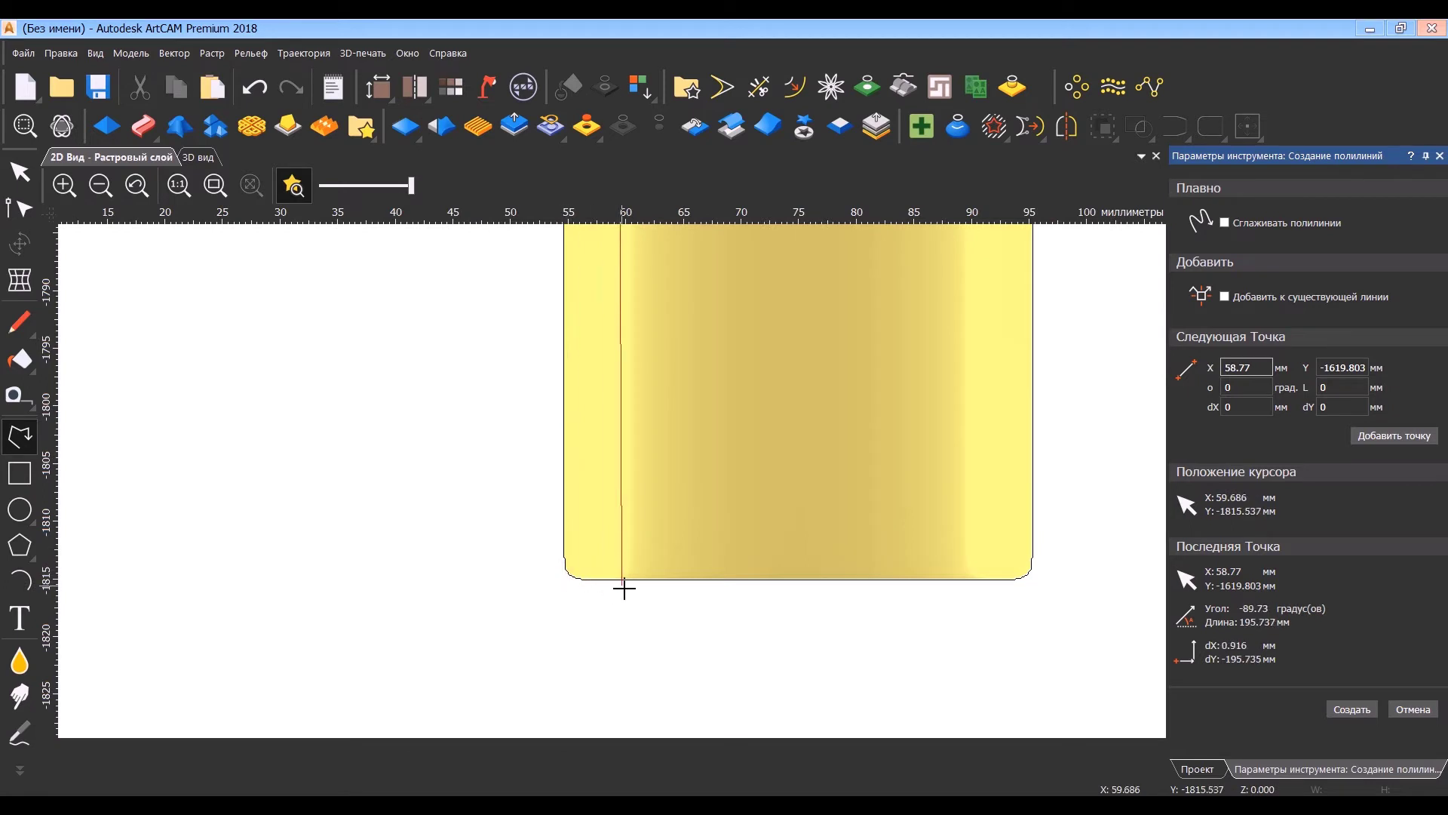
pyautogui.click(624, 587)
# Carry the polyline across the narrow end and back along the right wall to about X 104, Y -468 mm.
pyautogui.click(973, 374)
pyautogui.scroll(-3, 818, 301)
pyautogui.scroll(1, 709, 537)
pyautogui.click(788, 283)
pyautogui.click(759, 345)
pyautogui.scroll(-1, 738, 385)
pyautogui.moveTo(660, 253); pyautogui.dragTo(737, 604, button='middle')
pyautogui.click(742, 394)
pyautogui.moveTo(744, 275); pyautogui.dragTo(739, 709, button='middle')
pyautogui.click(742, 351)
pyautogui.moveTo(750, 310); pyautogui.dragTo(730, 626, button='middle')
pyautogui.click(747, 404)
pyautogui.moveTo(747, 405); pyautogui.dragTo(678, 436, button='middle')
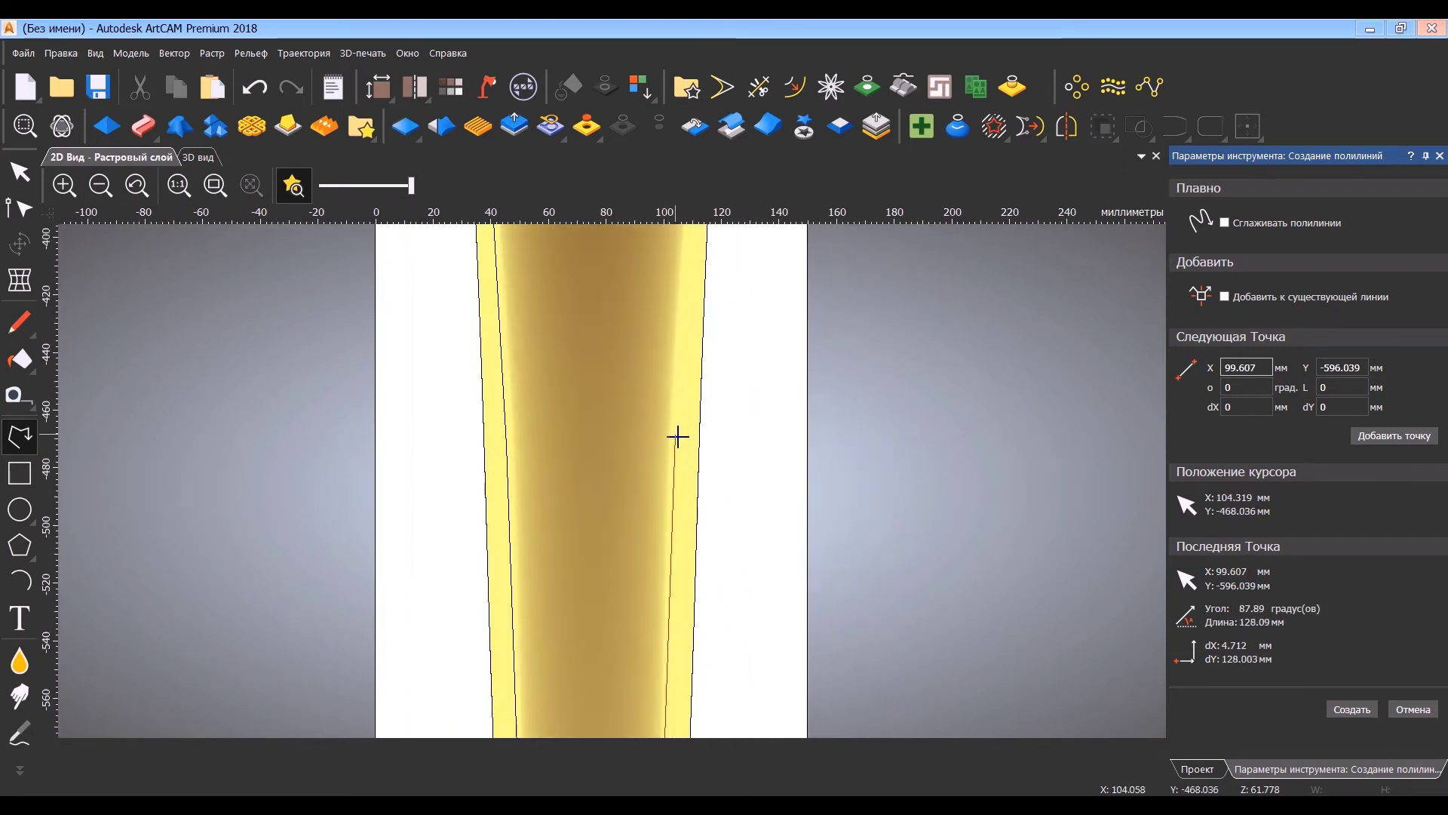
pyautogui.click(677, 436)
# Trace the rest of the right wall to about X 129.3, Y -15 mm, close the polyline at its starting point and create it.
pyautogui.moveTo(667, 332); pyautogui.dragTo(655, 729, button='middle')
pyautogui.click(693, 358)
pyautogui.scroll(-1, 693, 354)
pyautogui.moveTo(685, 276); pyautogui.dragTo(670, 681, button='middle')
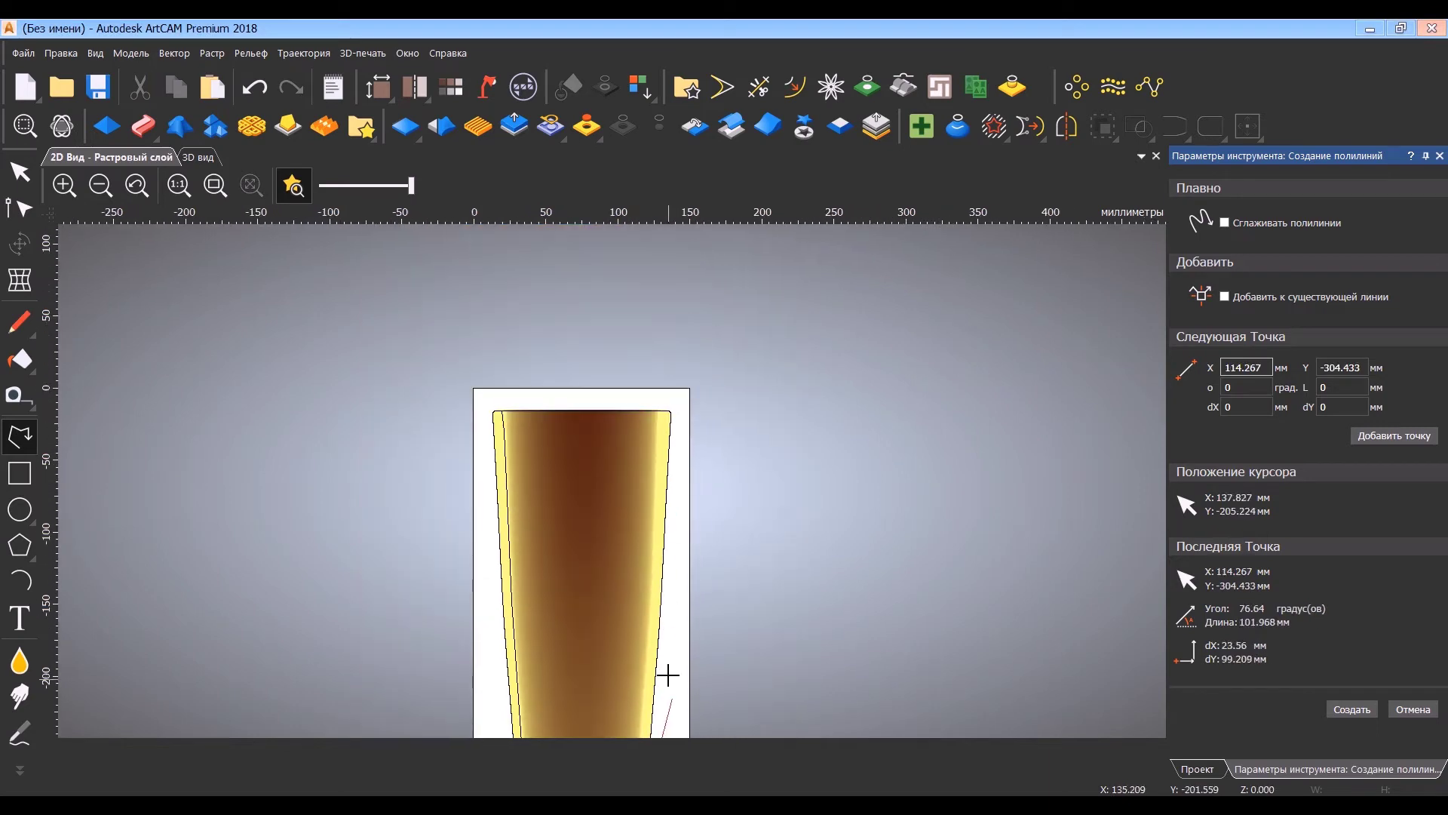
pyautogui.scroll(2, 653, 418)
pyautogui.click(682, 388)
pyautogui.scroll(1, 320, 383)
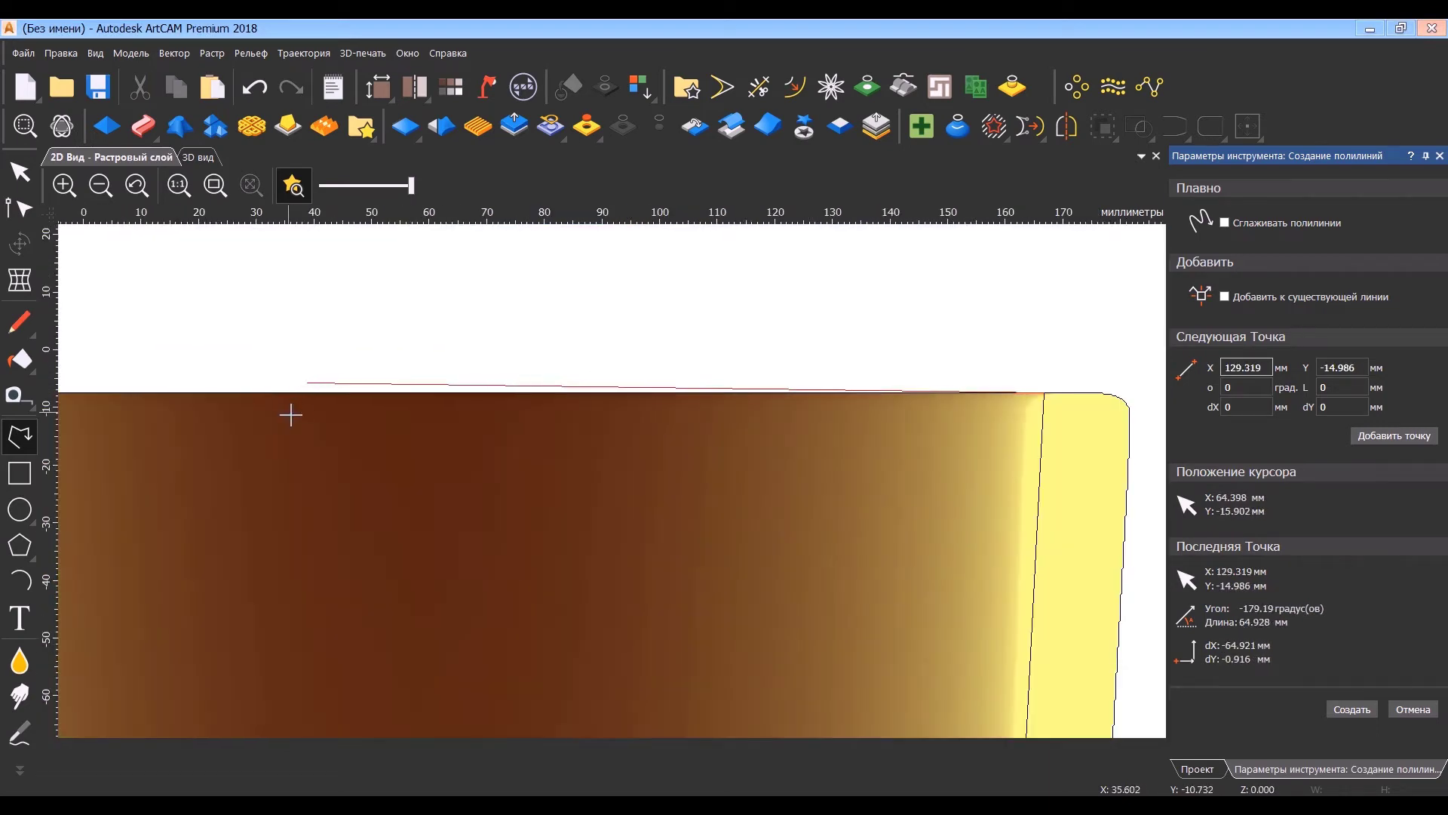
pyautogui.scroll(-1, 290, 414)
pyautogui.click(197, 438)
pyautogui.scroll(1, 620, 461)
pyautogui.scroll(-2, 661, 459)
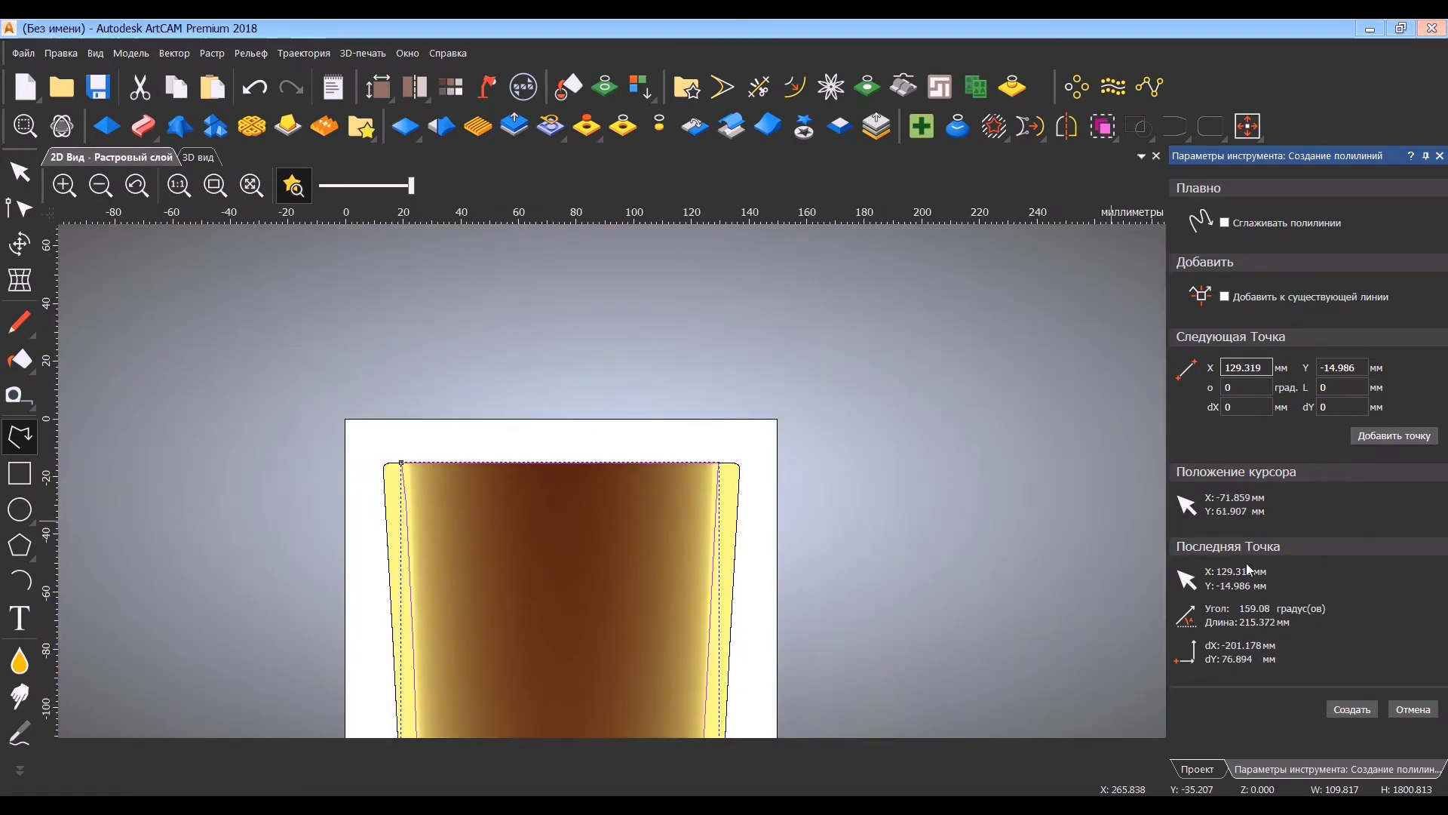
pyautogui.click(1340, 707)
# Start saving the model as a new file and browse to the Documents library.
pyautogui.scroll(-1, 592, 686)
pyautogui.moveTo(586, 688); pyautogui.dragTo(651, 444, button='middle')
pyautogui.click(26, 52)
pyautogui.click(53, 218)
pyautogui.click(419, 332)
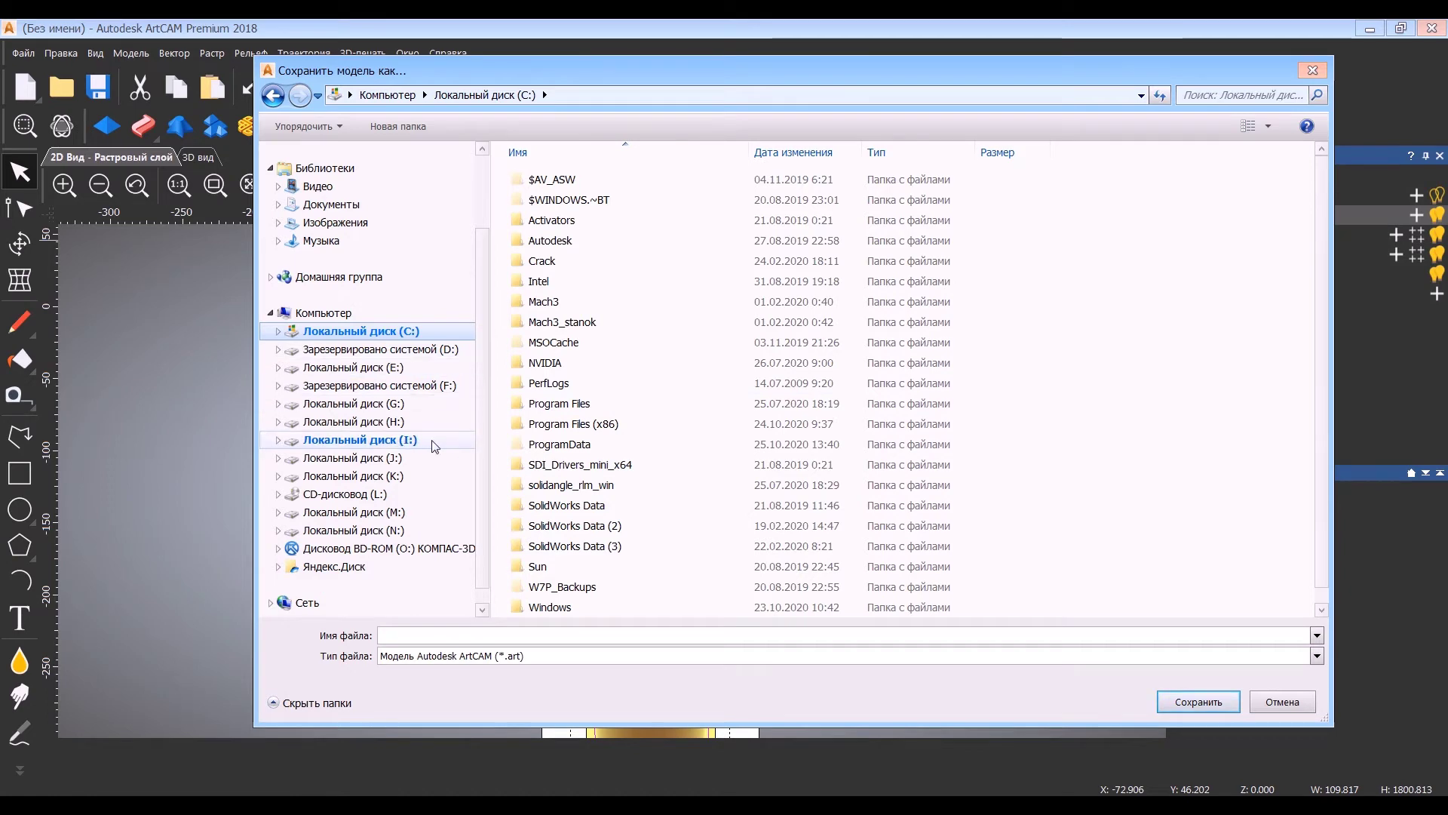
pyautogui.click(334, 204)
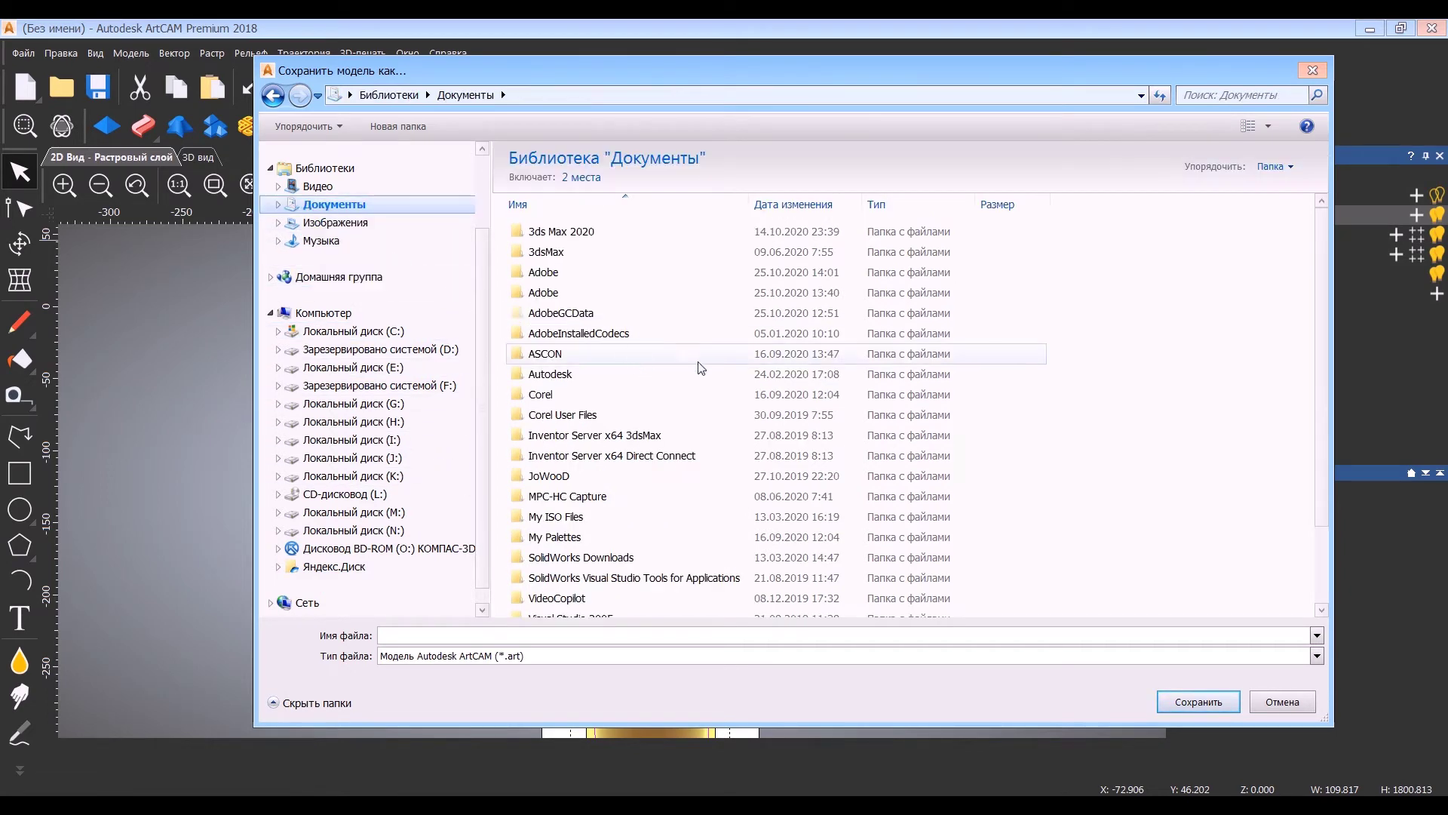
# Create a folder named ArtCam2018 in the Documents library.
pyautogui.rightClick(1156, 346)
pyautogui.moveTo(1223, 550)
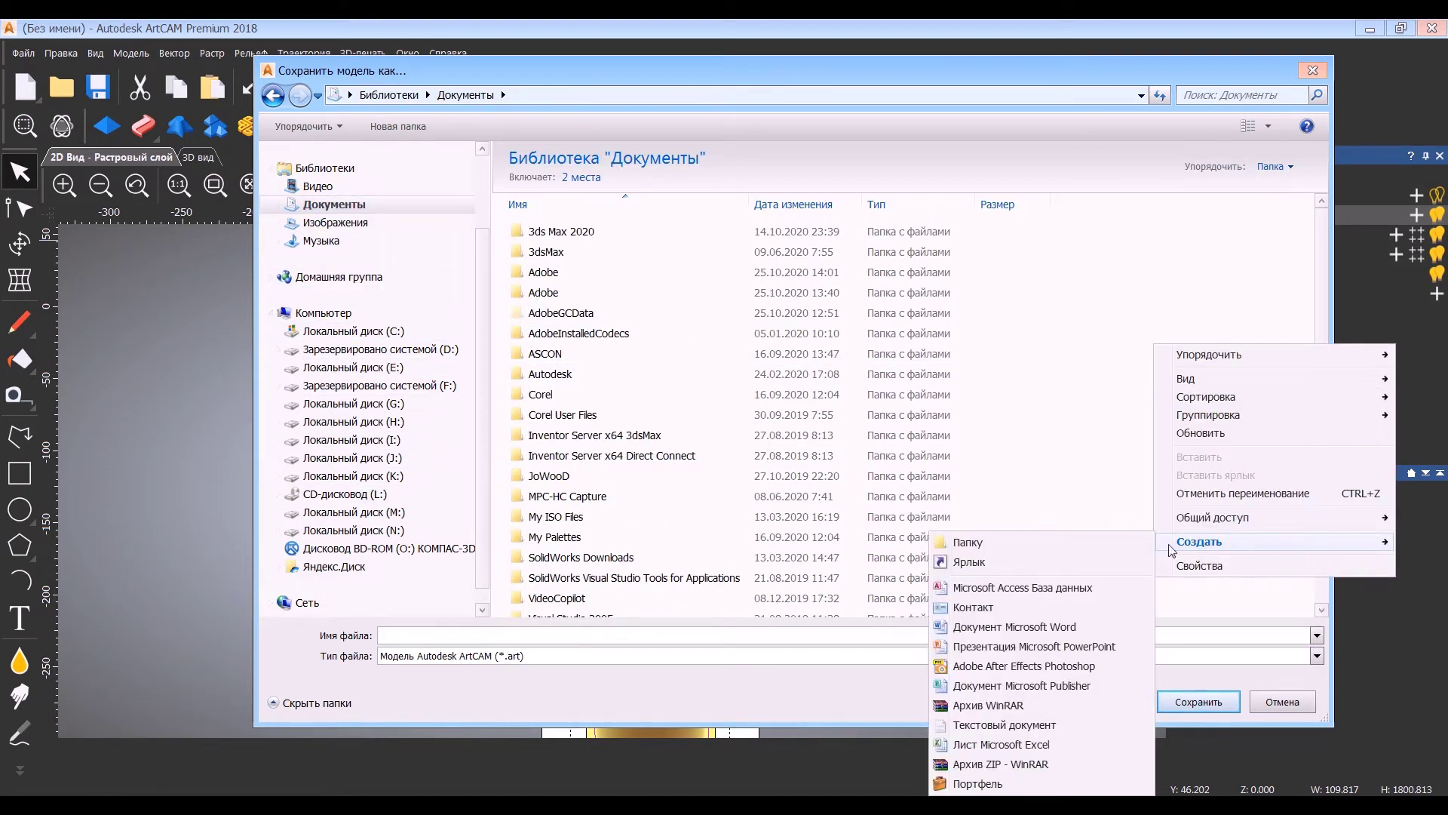
pyautogui.click(1100, 550)
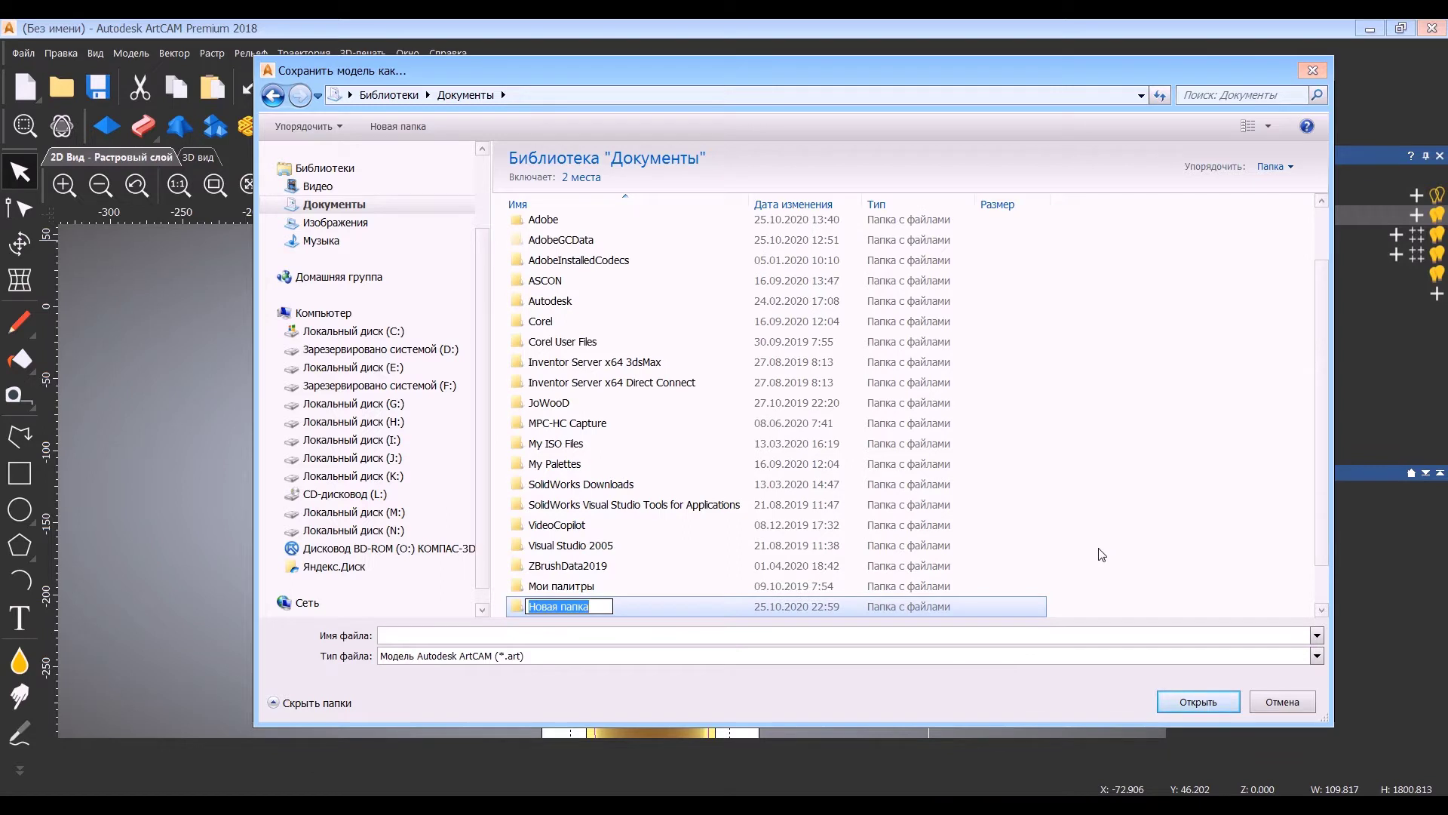
pyautogui.write('Art')
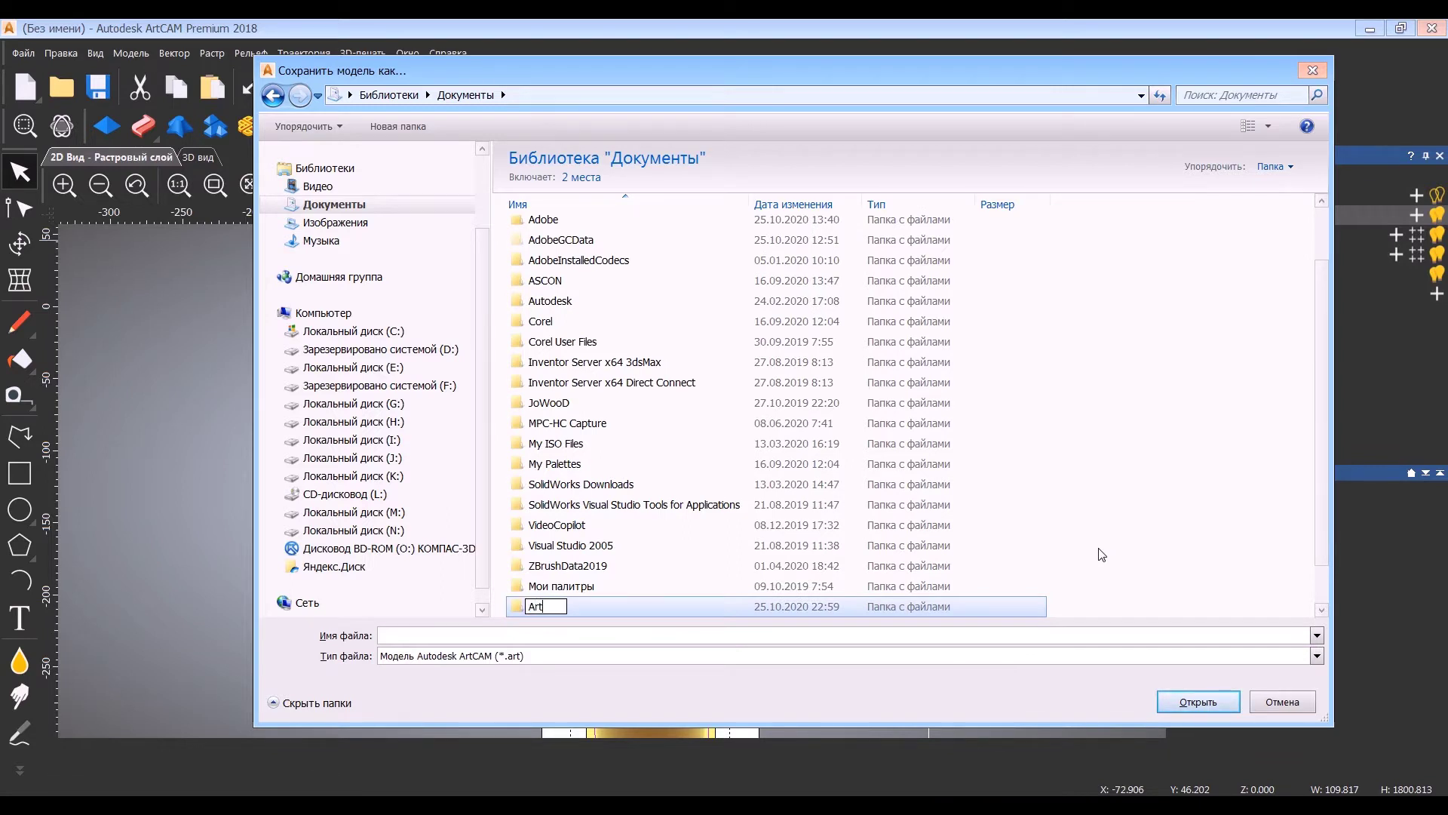
pyautogui.write('Cam2018')
pyautogui.press('Return')
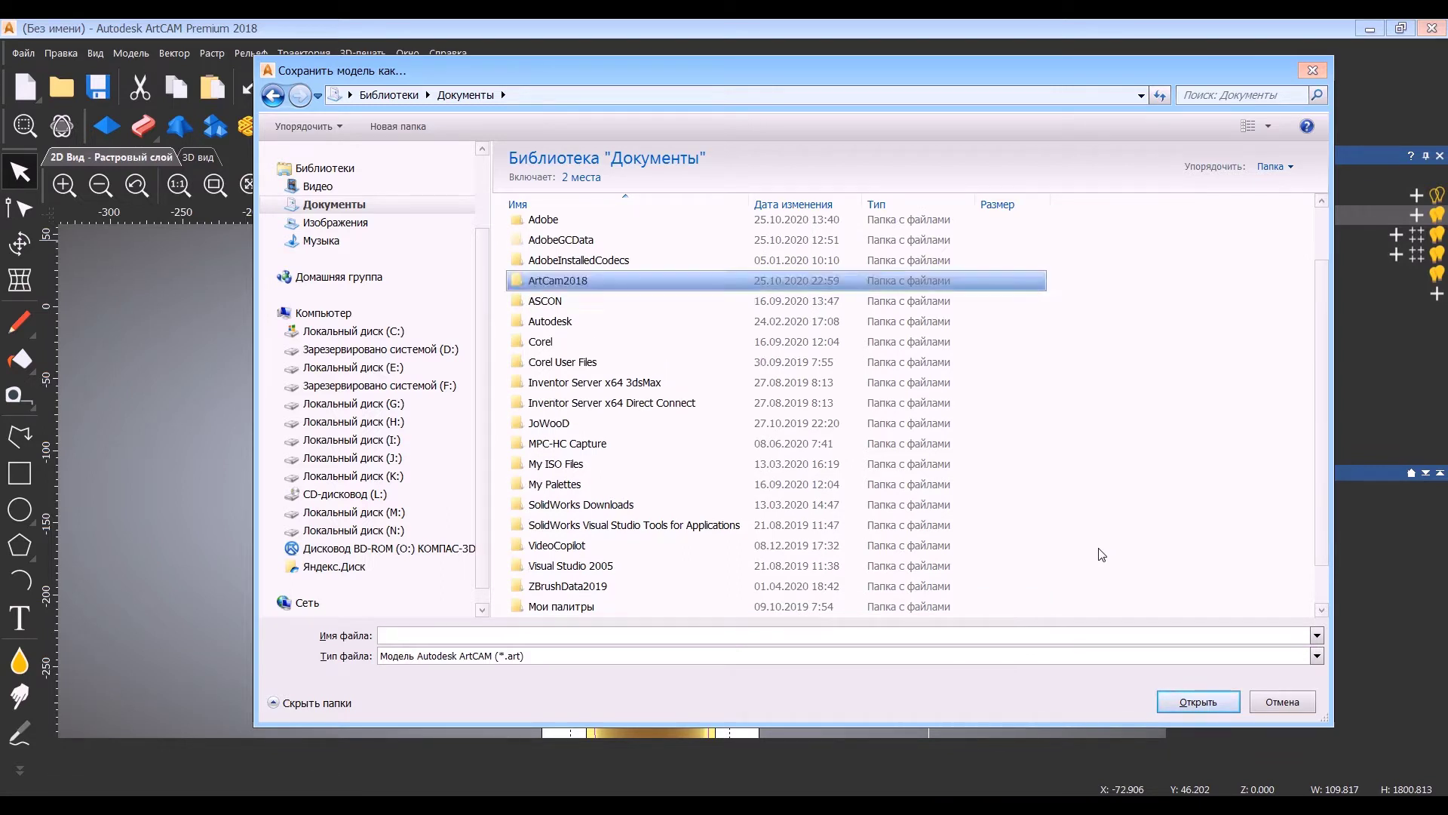
# Create a subfolder named Диджериду inside ArtCam2018 and open it.
pyautogui.press('Return')
pyautogui.rightClick(904, 479)
pyautogui.moveTo(1127, 676)
pyautogui.click(1187, 437)
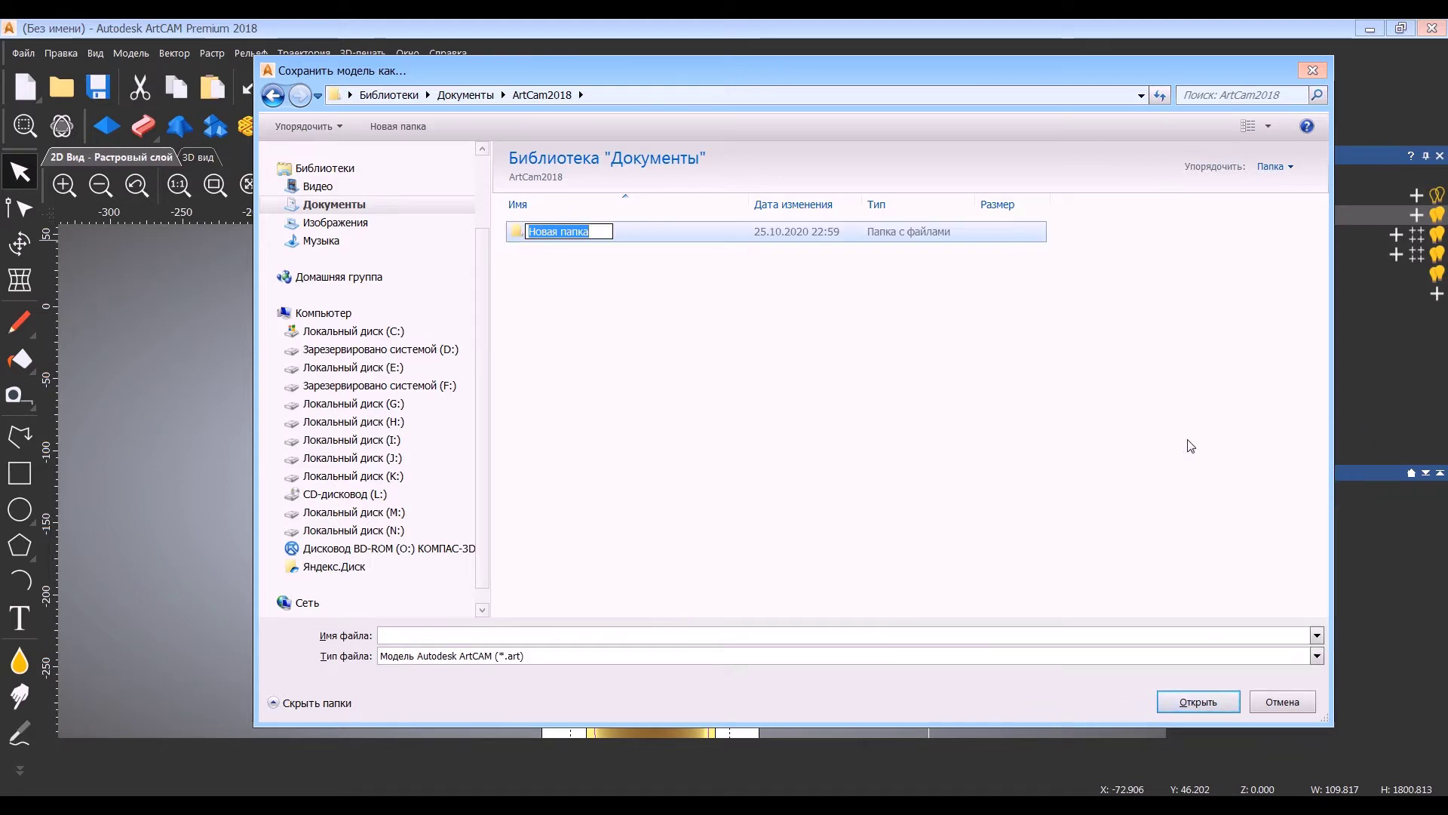
pyautogui.write('L')
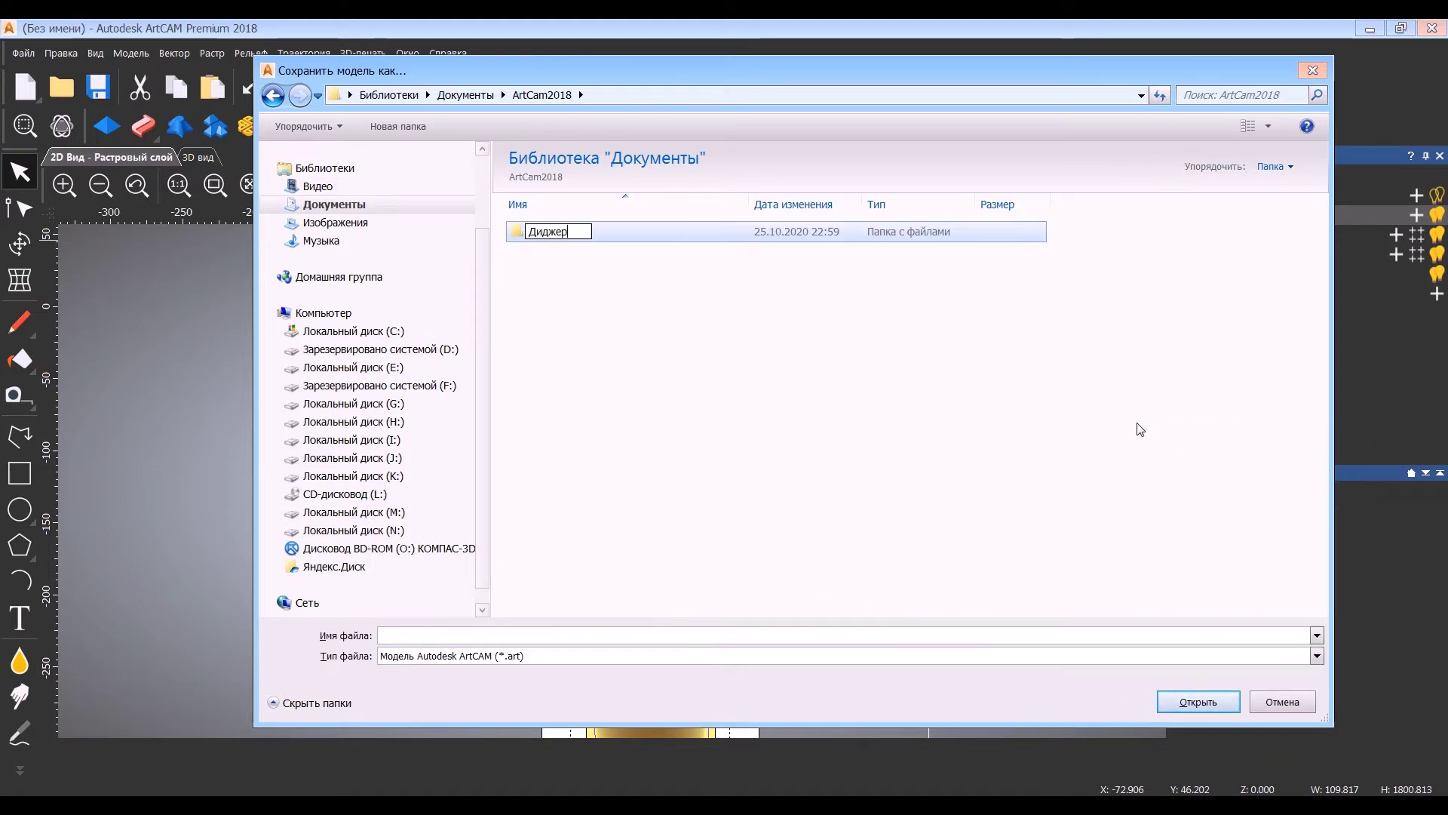
pyautogui.press('Return')
pyautogui.press('Return')
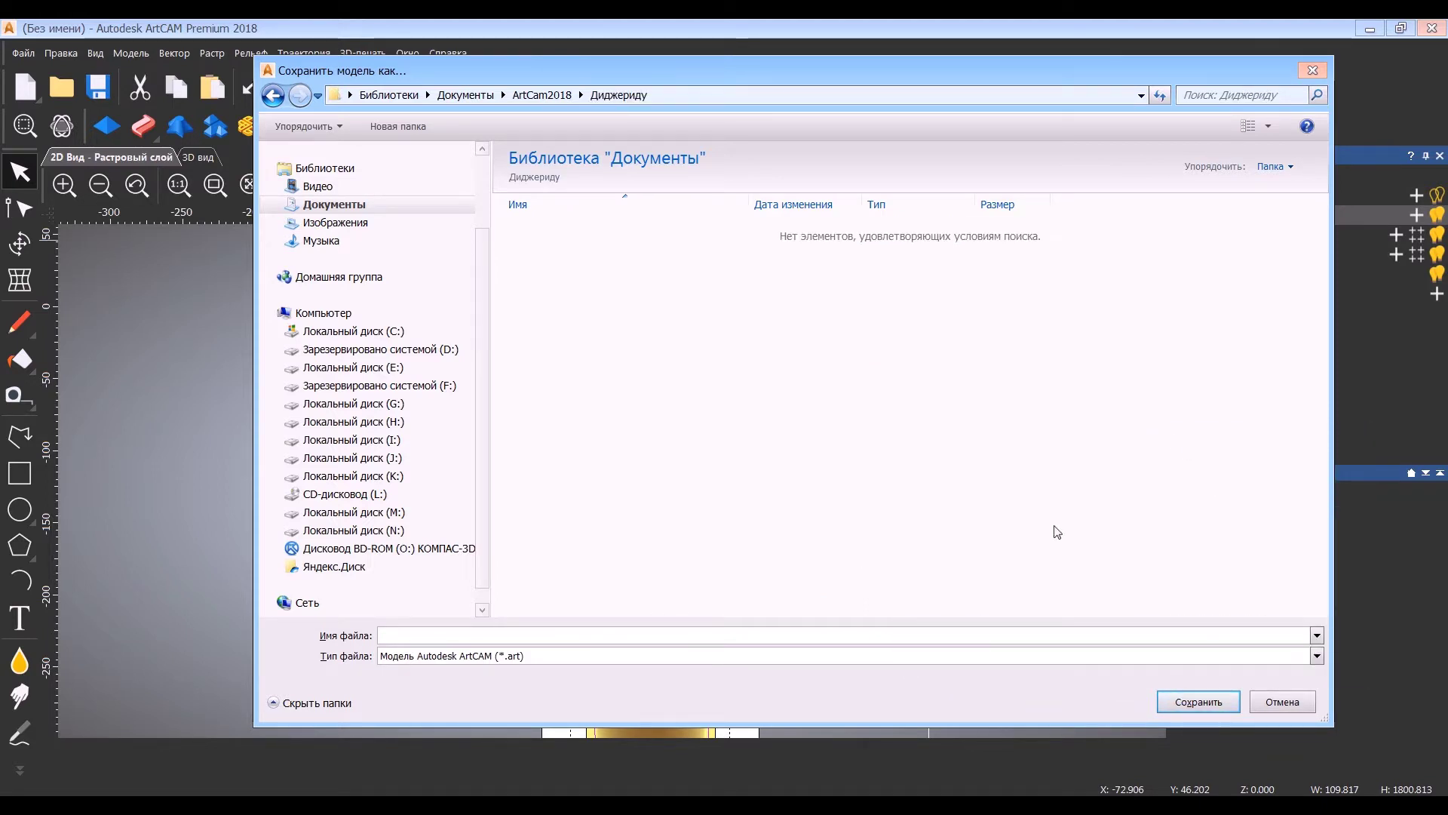
# Create and open a subfolder named 1_сторона, and save the model in it as Диджериду_1.
pyautogui.click(886, 638)
pyautogui.write('1_сторона')
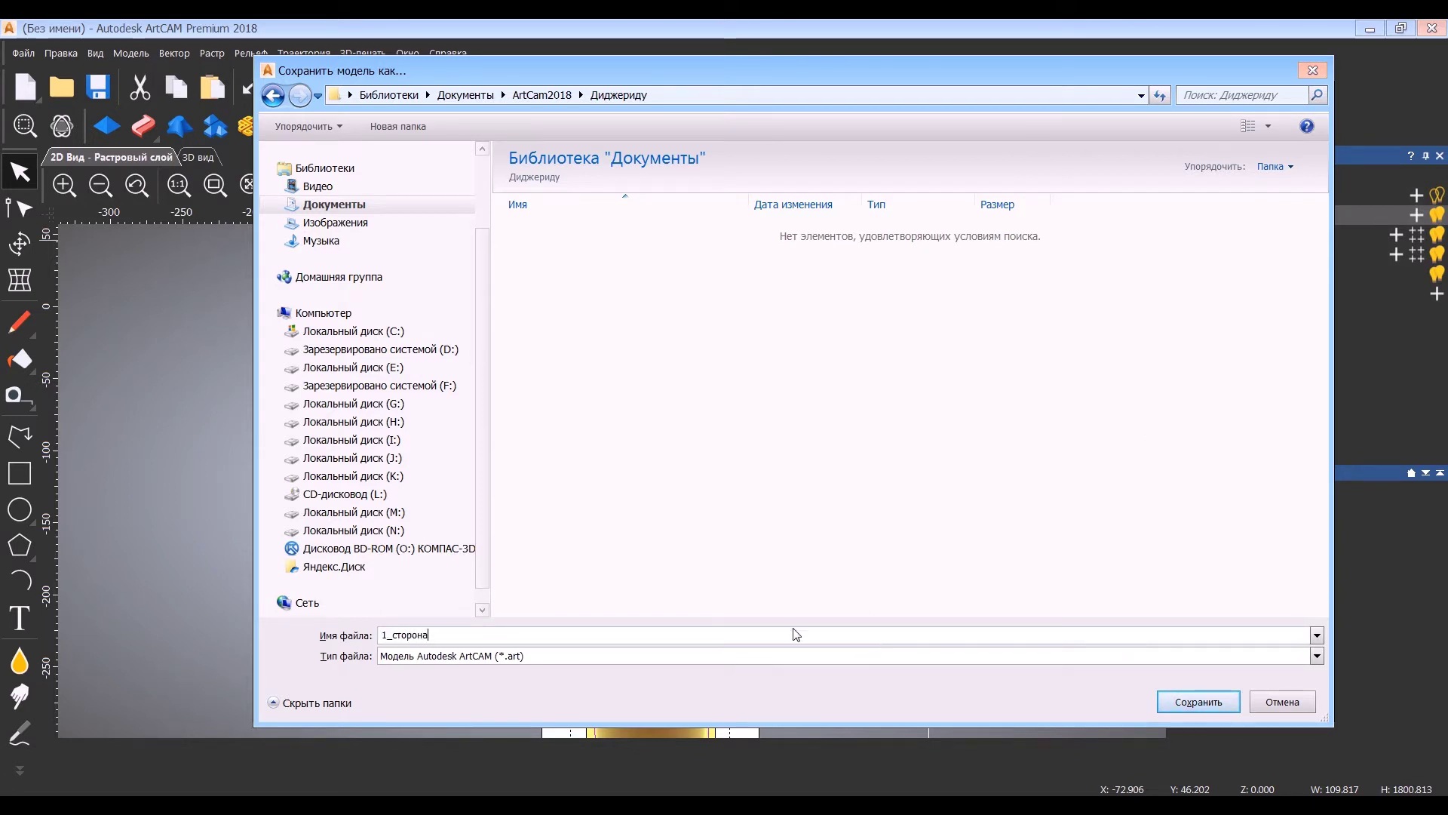
pyautogui.rightClick(696, 366)
pyautogui.moveTo(915, 558)
pyautogui.click(963, 562)
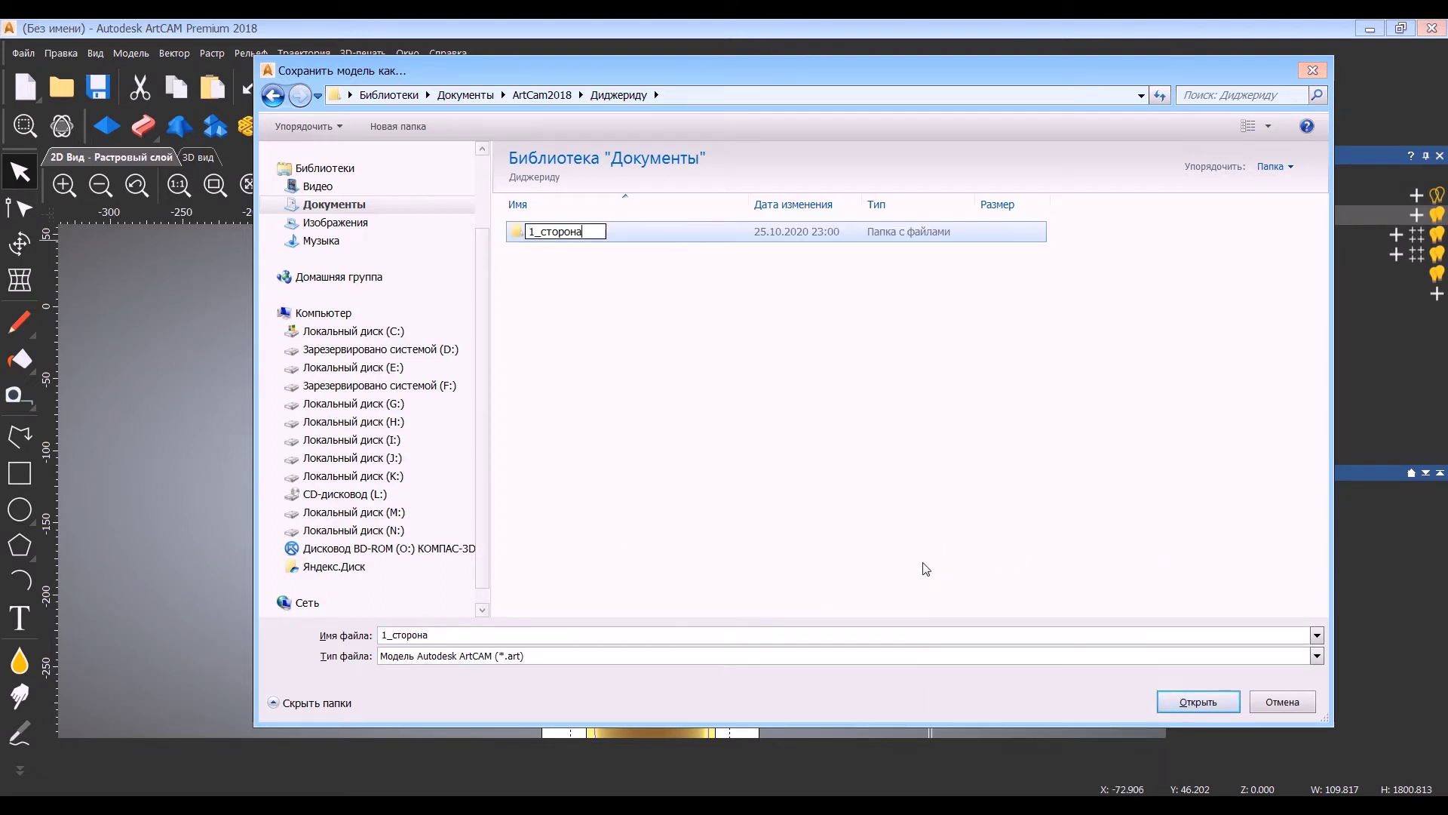
pyautogui.press('Return')
pyautogui.press('Return')
pyautogui.write('Диджериду1')
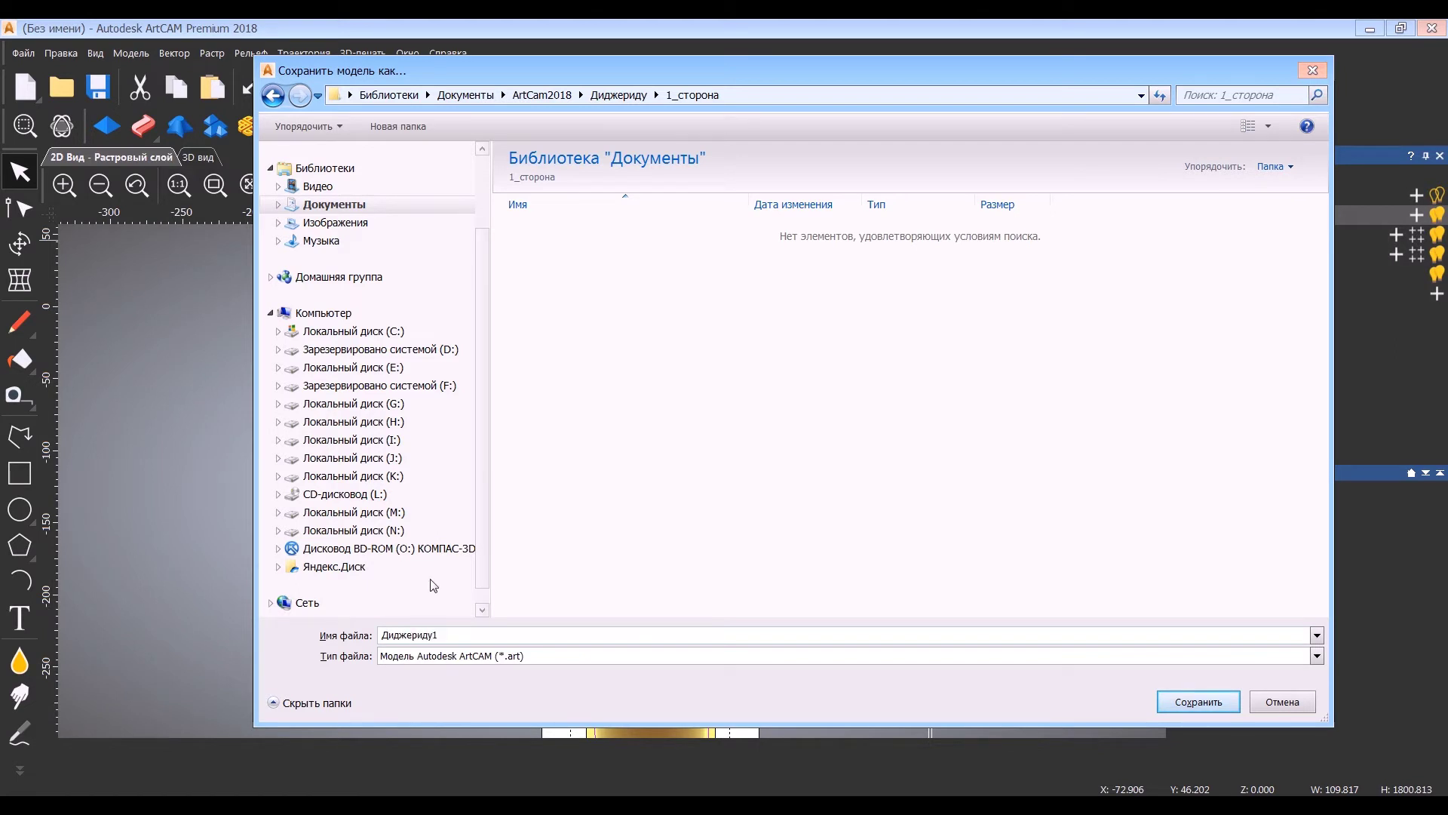
pyautogui.press('Return')
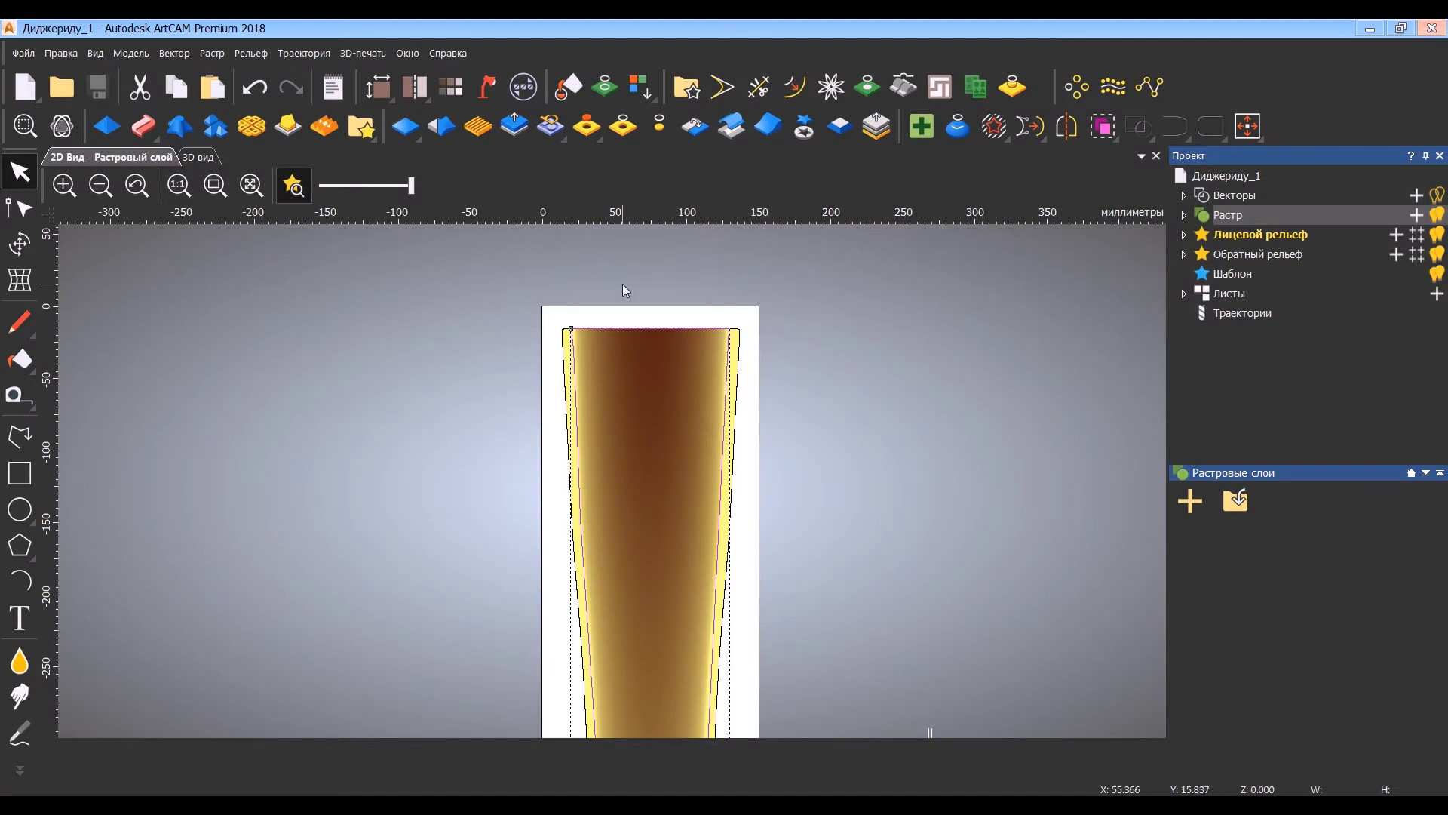
# Start a Z-level roughing toolpath limited to the selected vector, with End Mill 10 mm as its tool.
pyautogui.scroll(5, 609, 340)
pyautogui.scroll(-2, 612, 481)
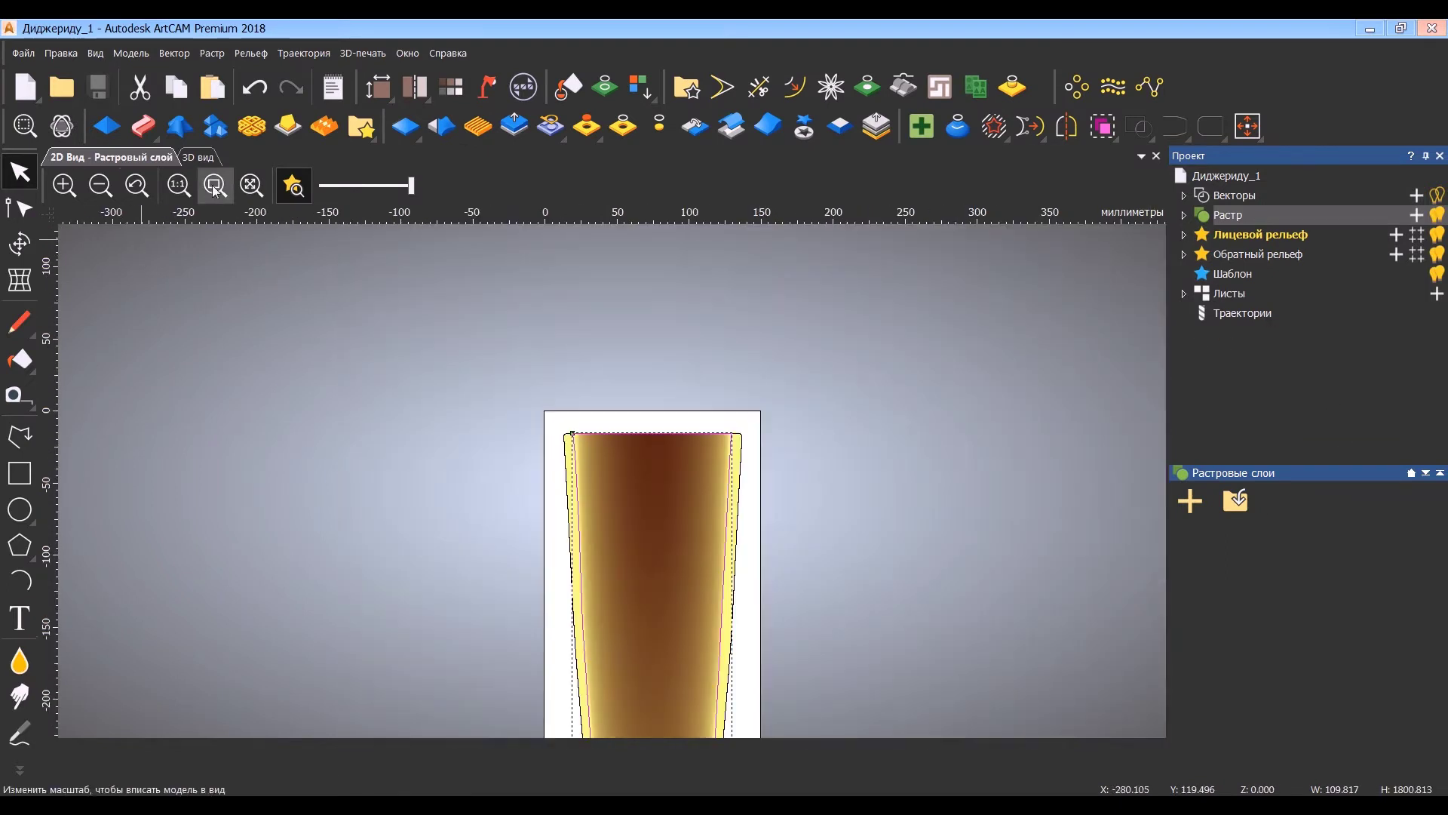
pyautogui.scroll(1, 604, 397)
pyautogui.click(1244, 313)
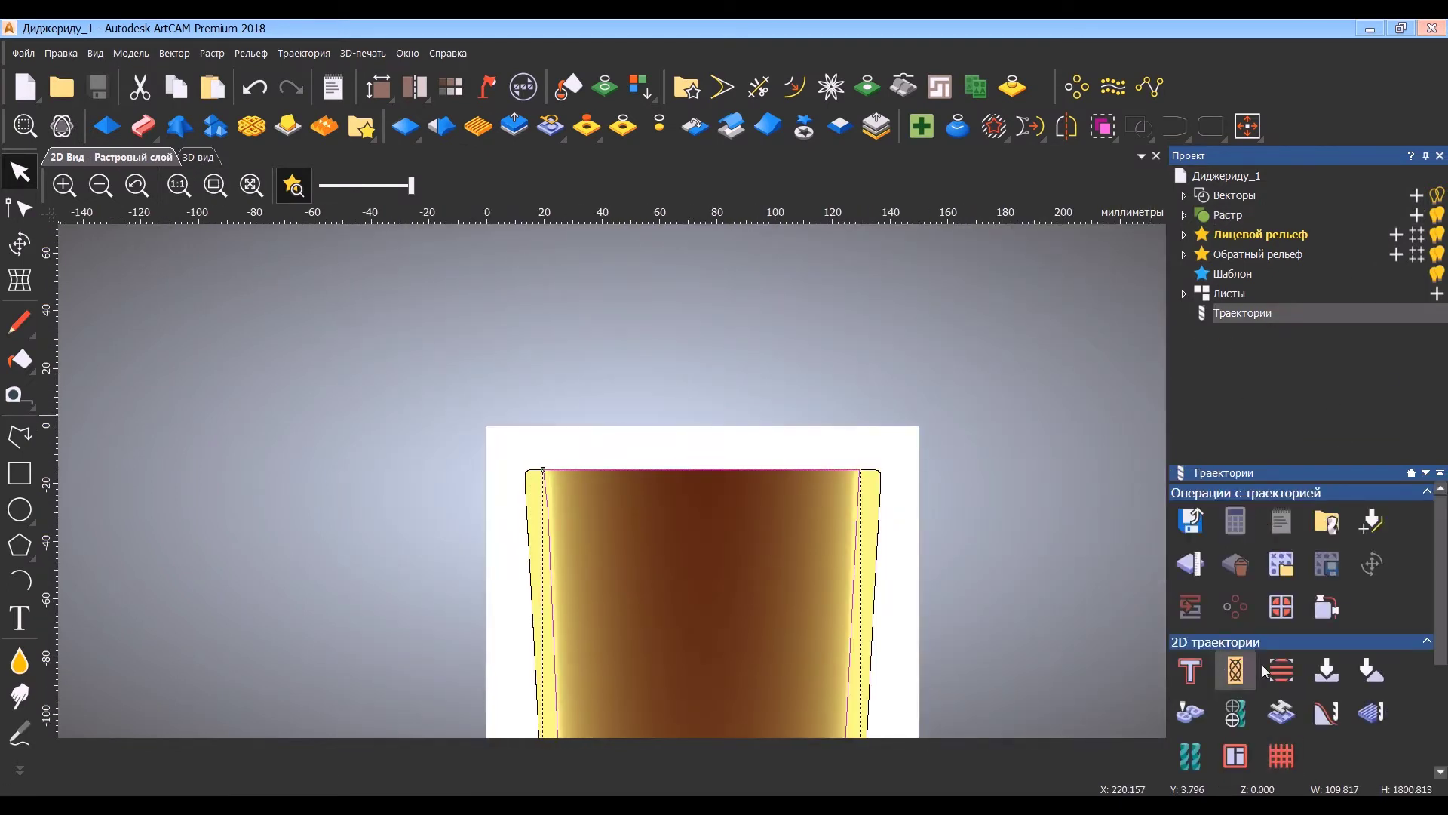
pyautogui.moveTo(1445, 602); pyautogui.dragTo(1445, 702)
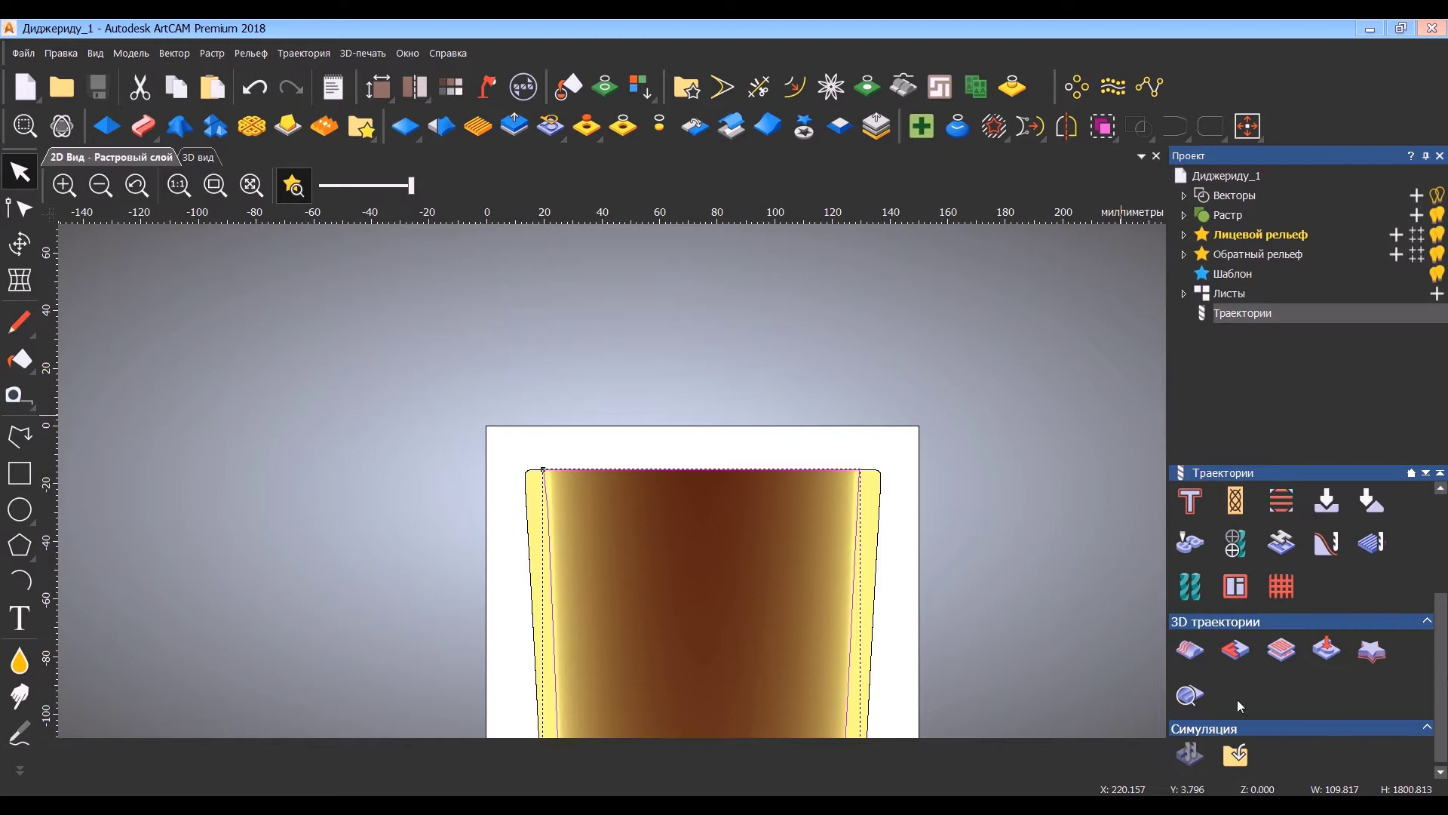
pyautogui.click(1283, 660)
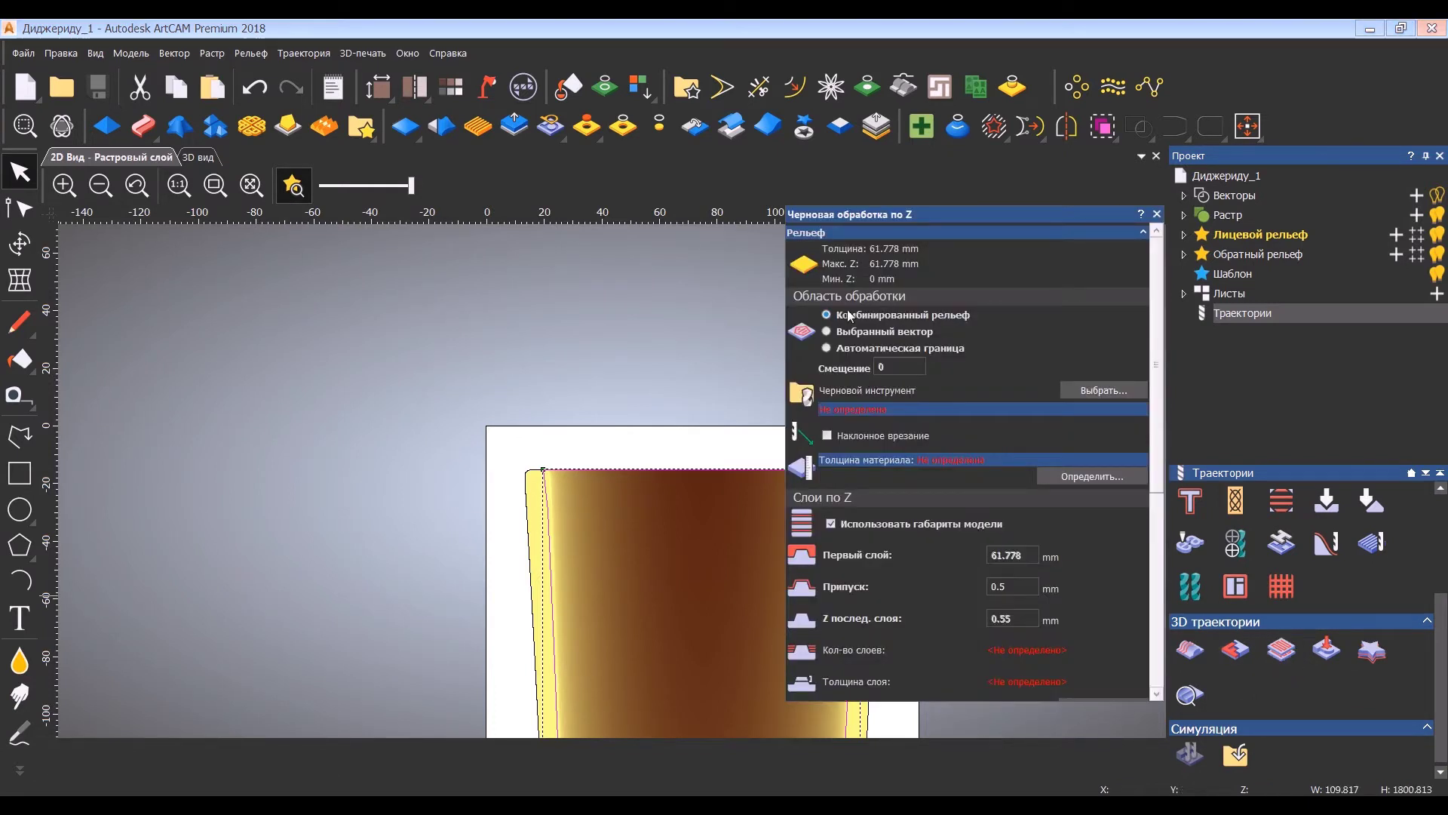
pyautogui.click(1108, 390)
pyautogui.click(519, 365)
pyautogui.click(987, 377)
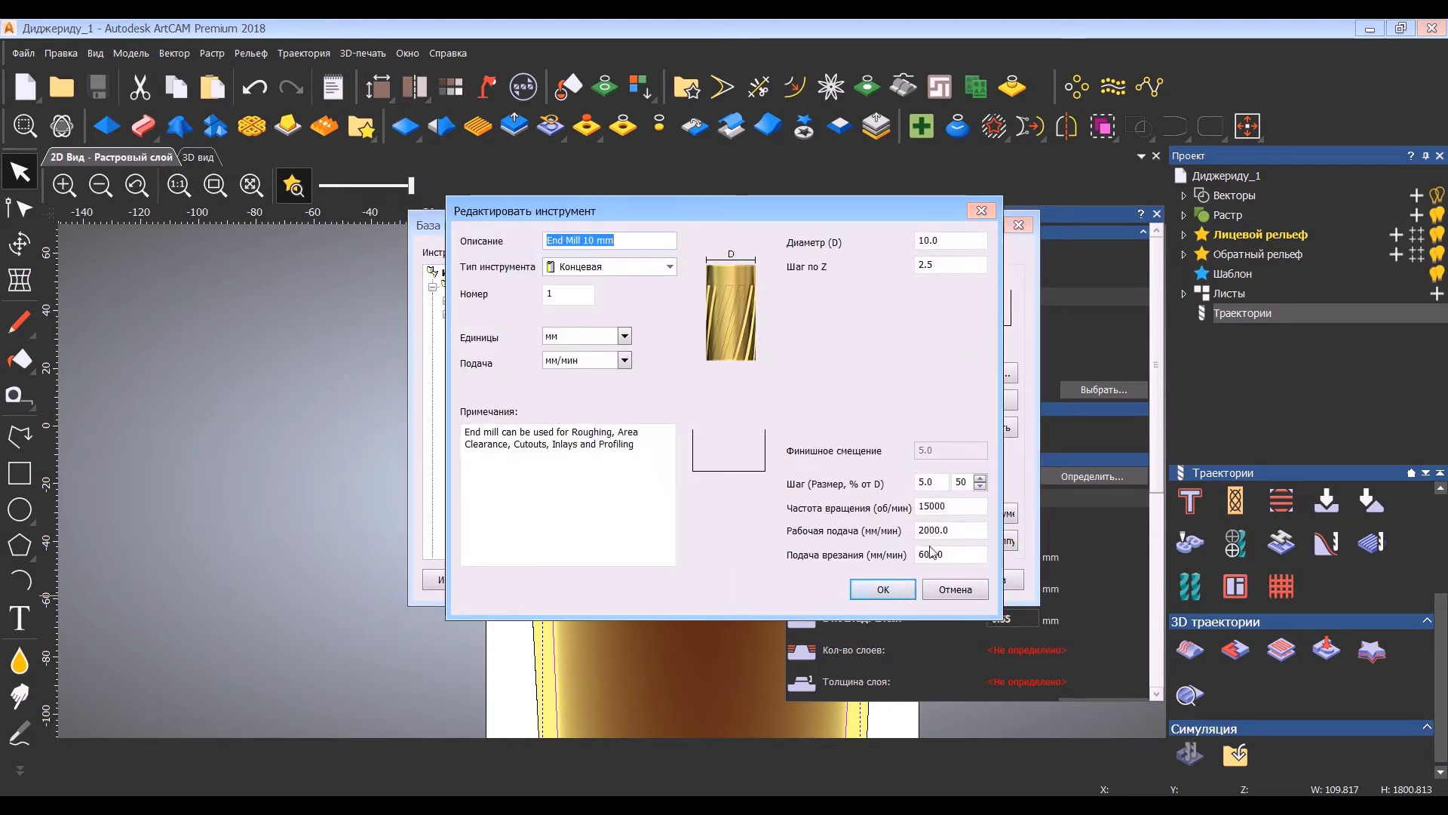
pyautogui.click(883, 592)
pyautogui.click(914, 585)
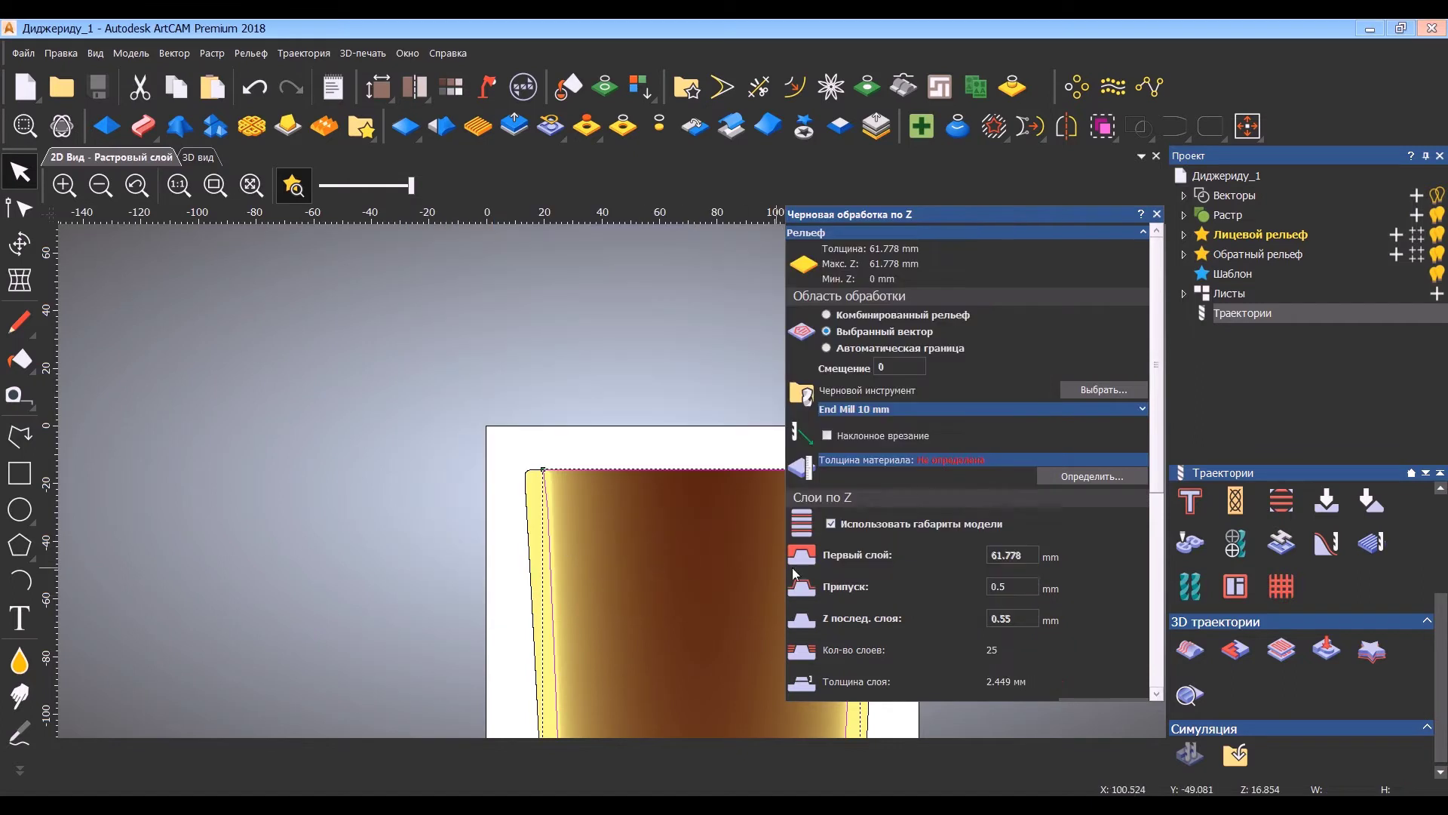
# Define the material thickness as 61.778 mm and apply a 1 mm allowance to the roughing layers.
pyautogui.click(1107, 480)
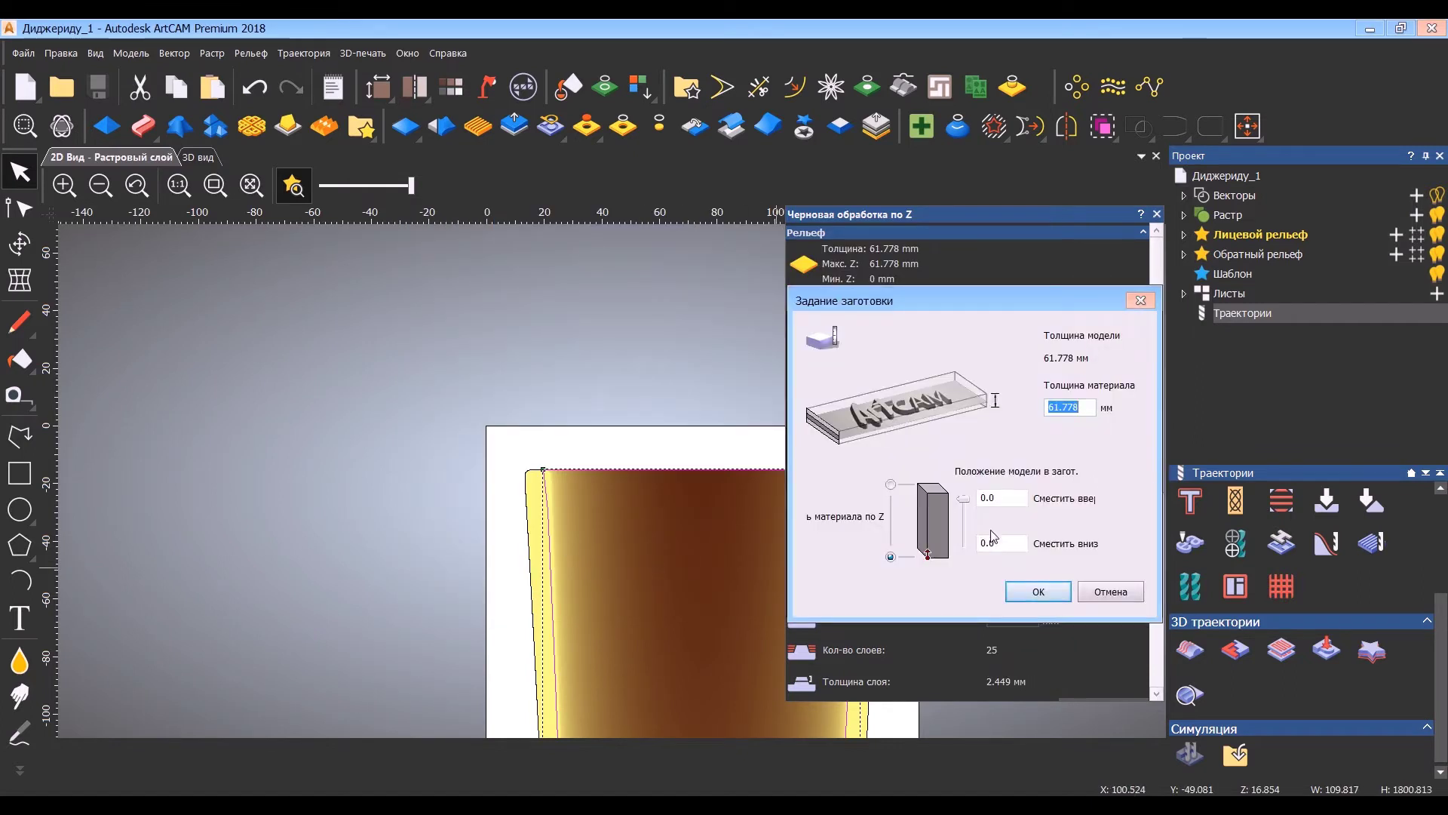
pyautogui.click(1031, 592)
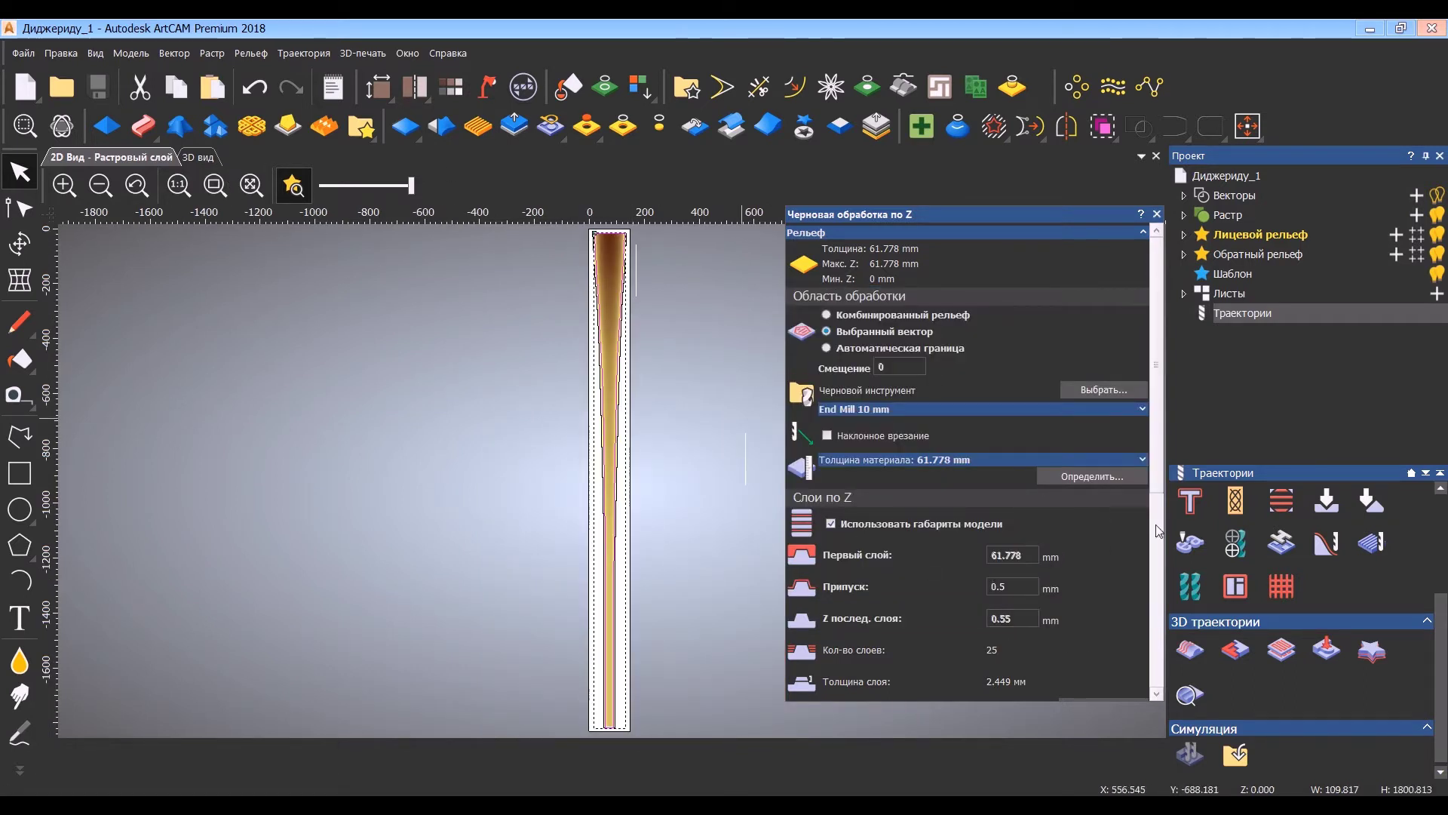
pyautogui.scroll(-3, 1159, 531)
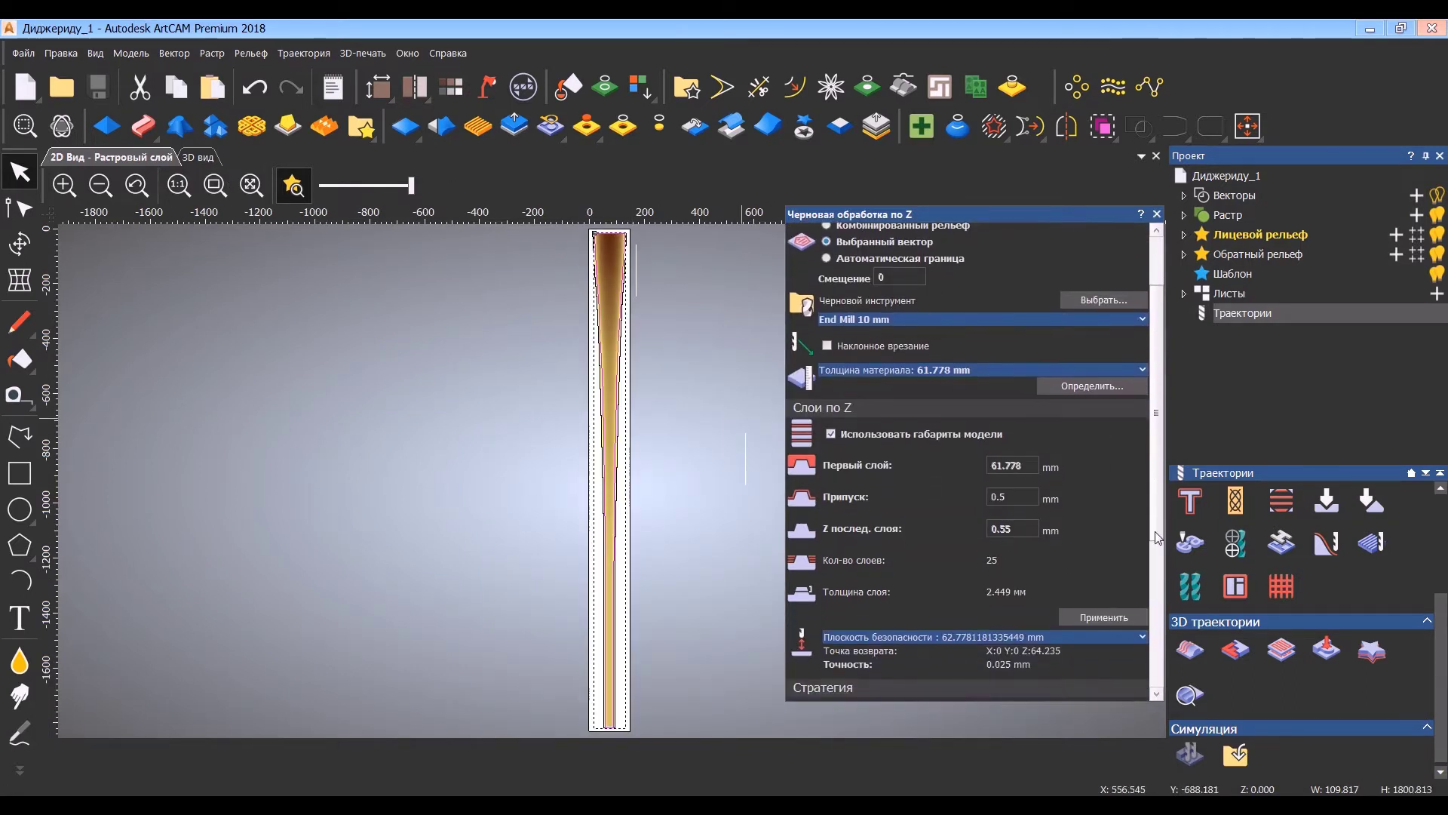
pyautogui.write('1')
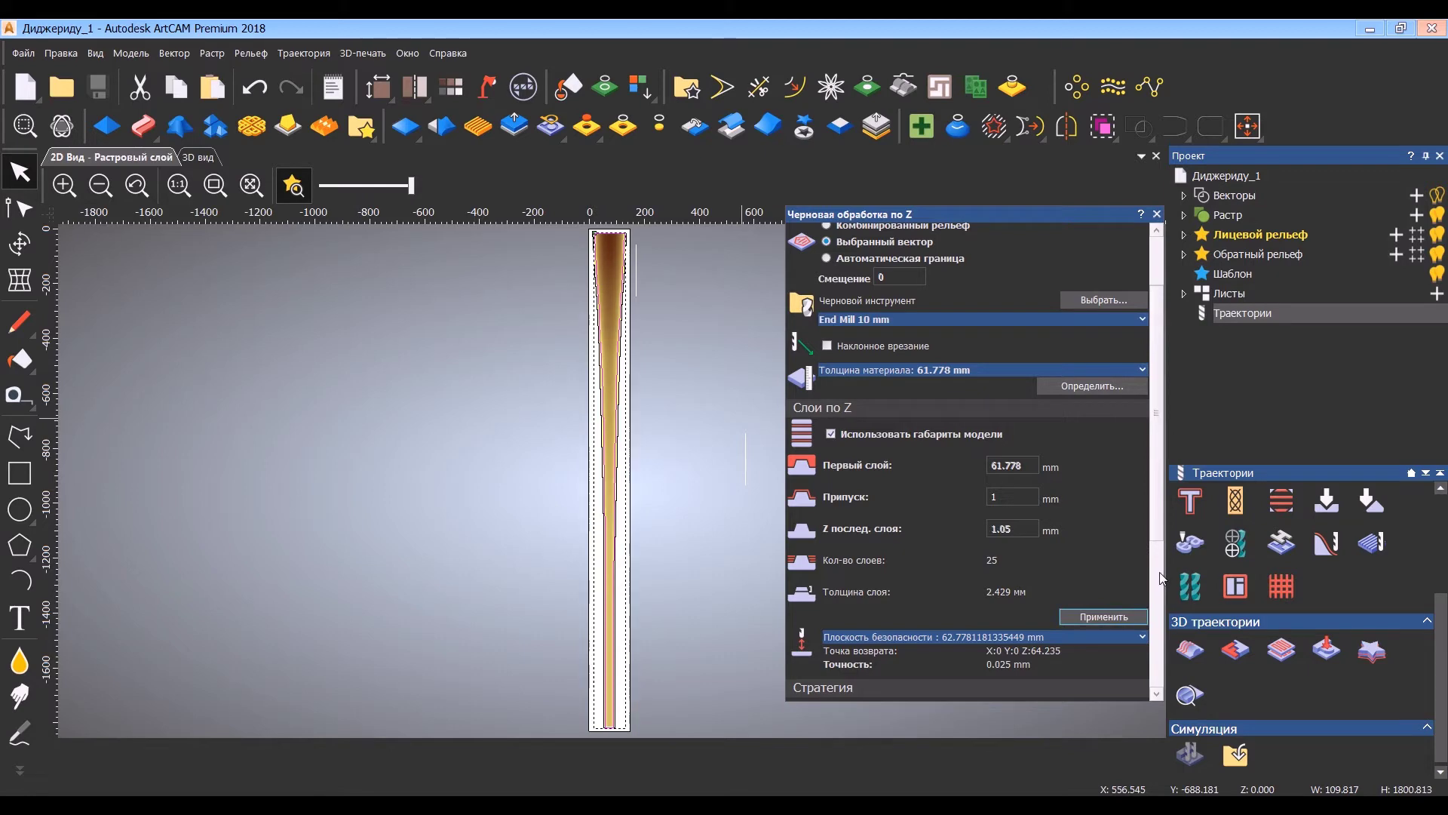
# Review the roughing tool and material parameters, and name the toolpath 1_001_фреза10_черновая.
pyautogui.moveTo(1159, 528); pyautogui.dragTo(1149, 433)
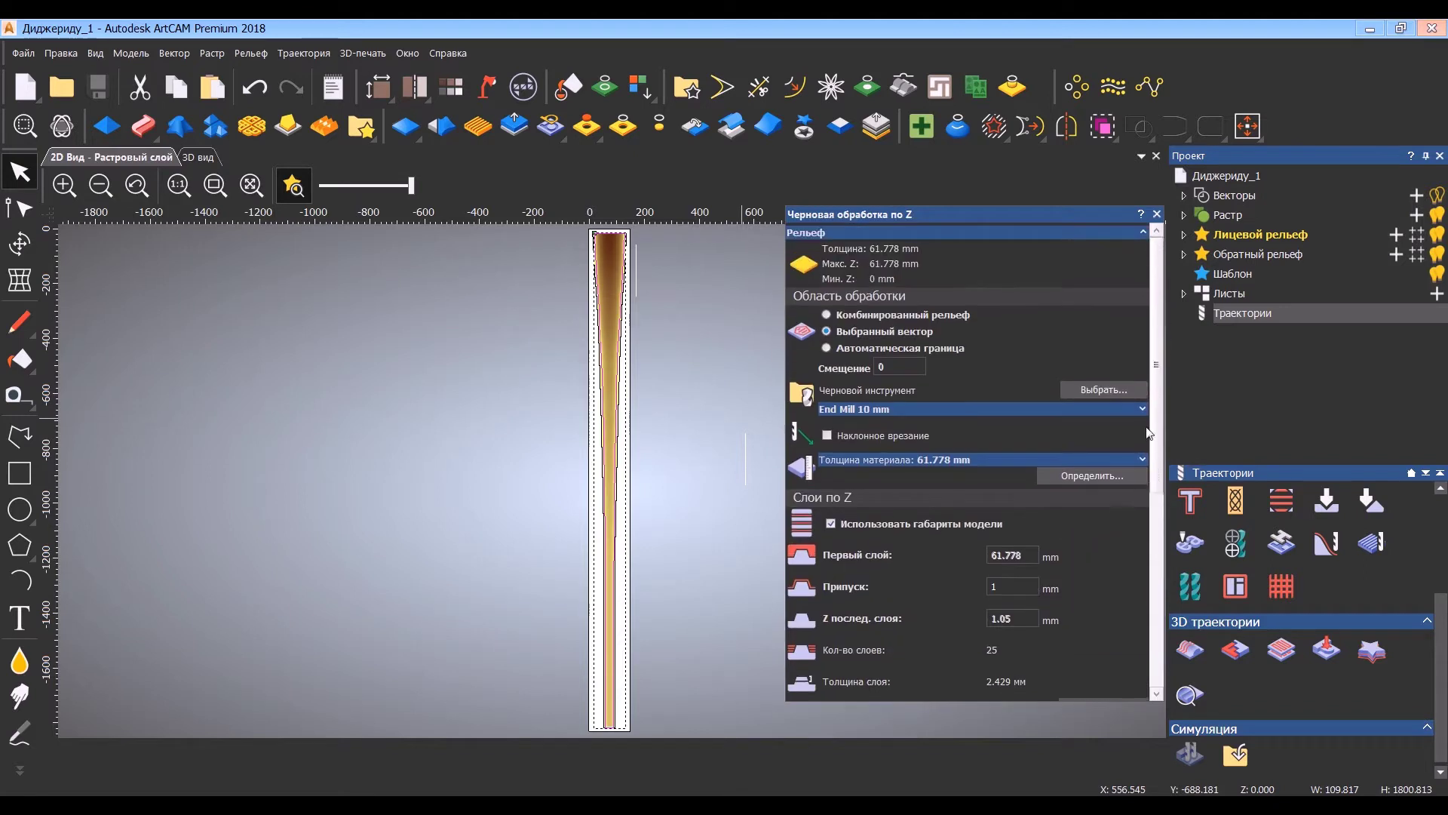
pyautogui.click(1132, 411)
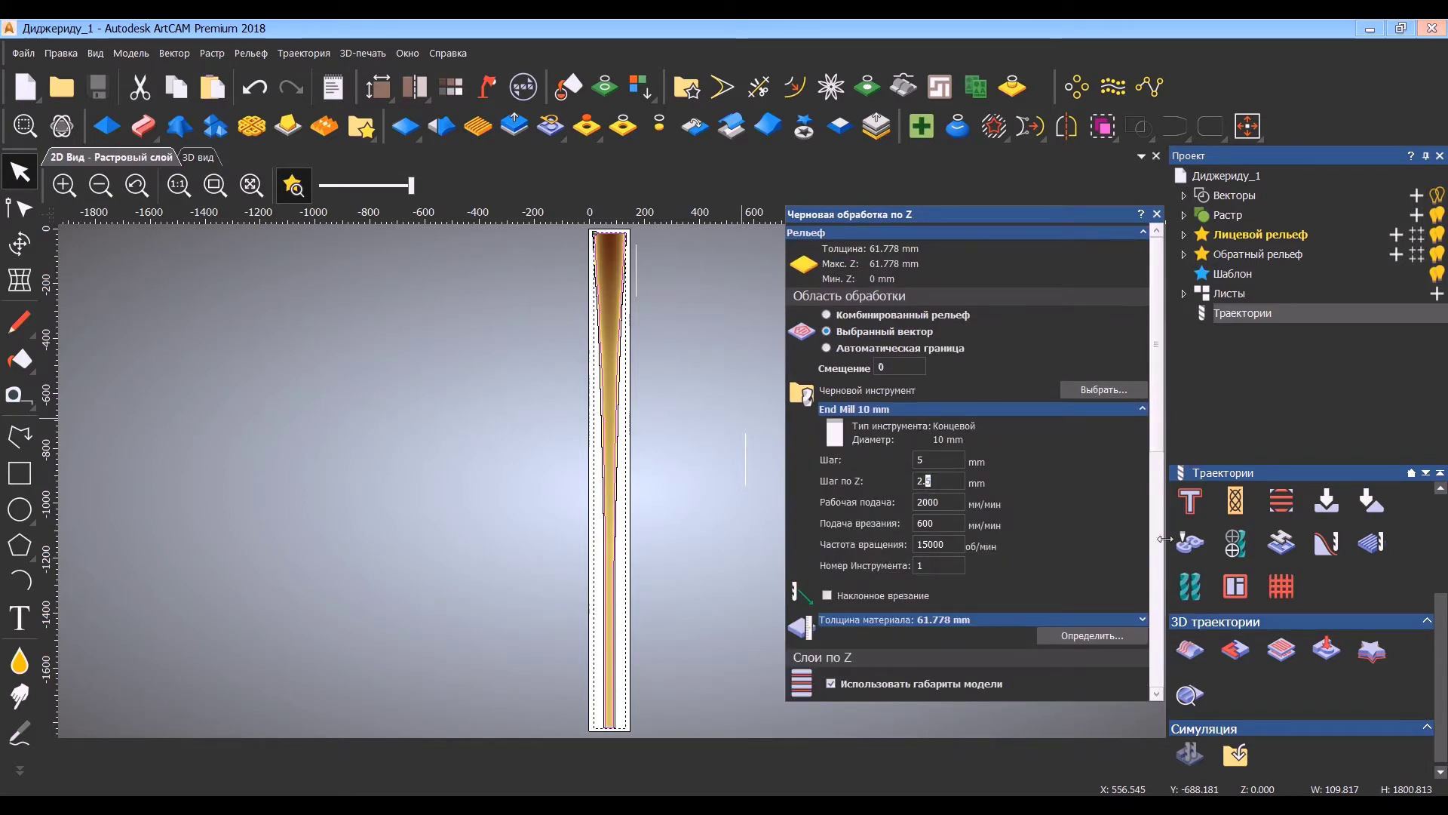
pyautogui.moveTo(1161, 412); pyautogui.dragTo(1171, 505)
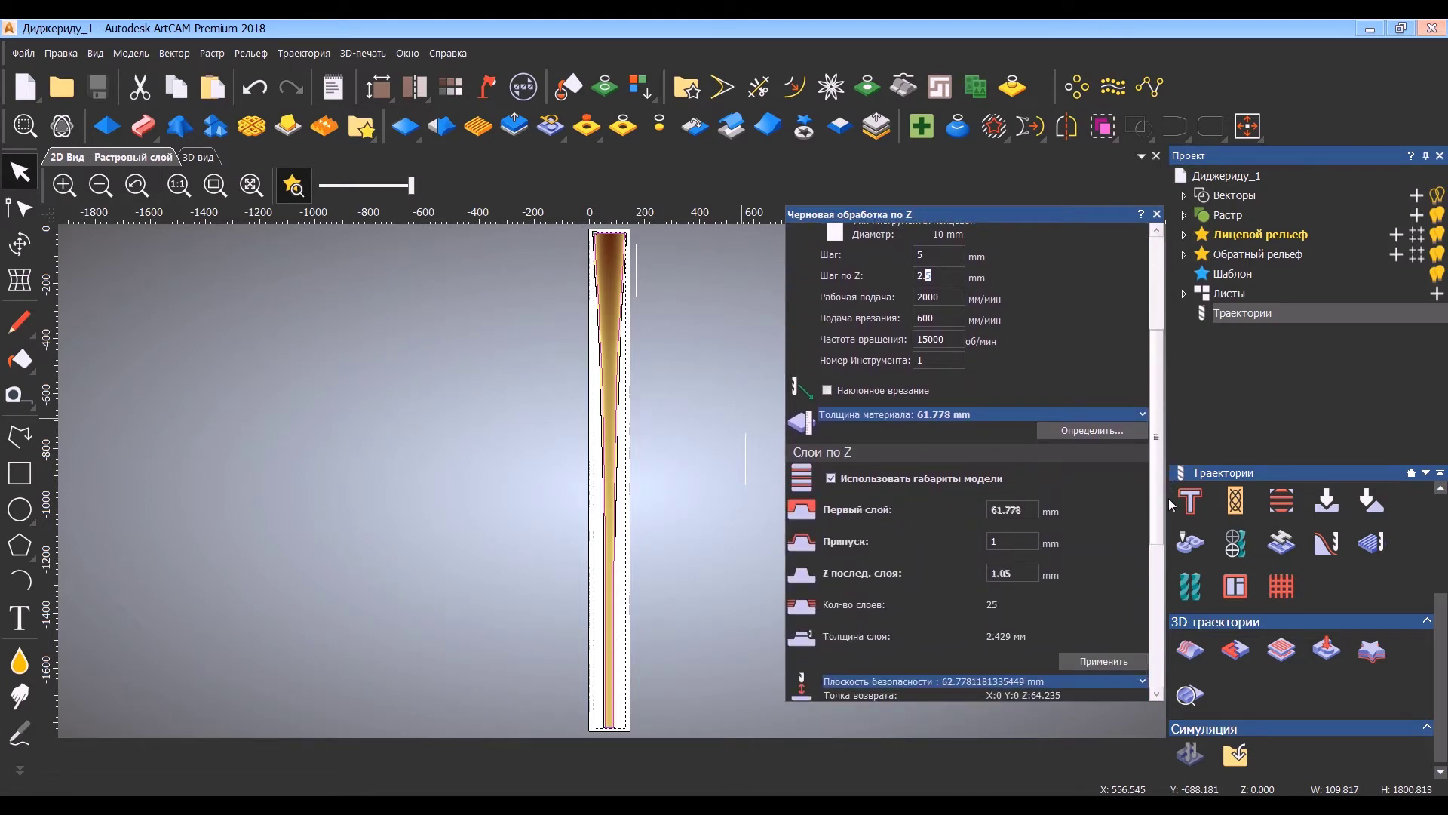
pyautogui.click(1150, 416)
pyautogui.moveTo(1160, 429); pyautogui.dragTo(1171, 494)
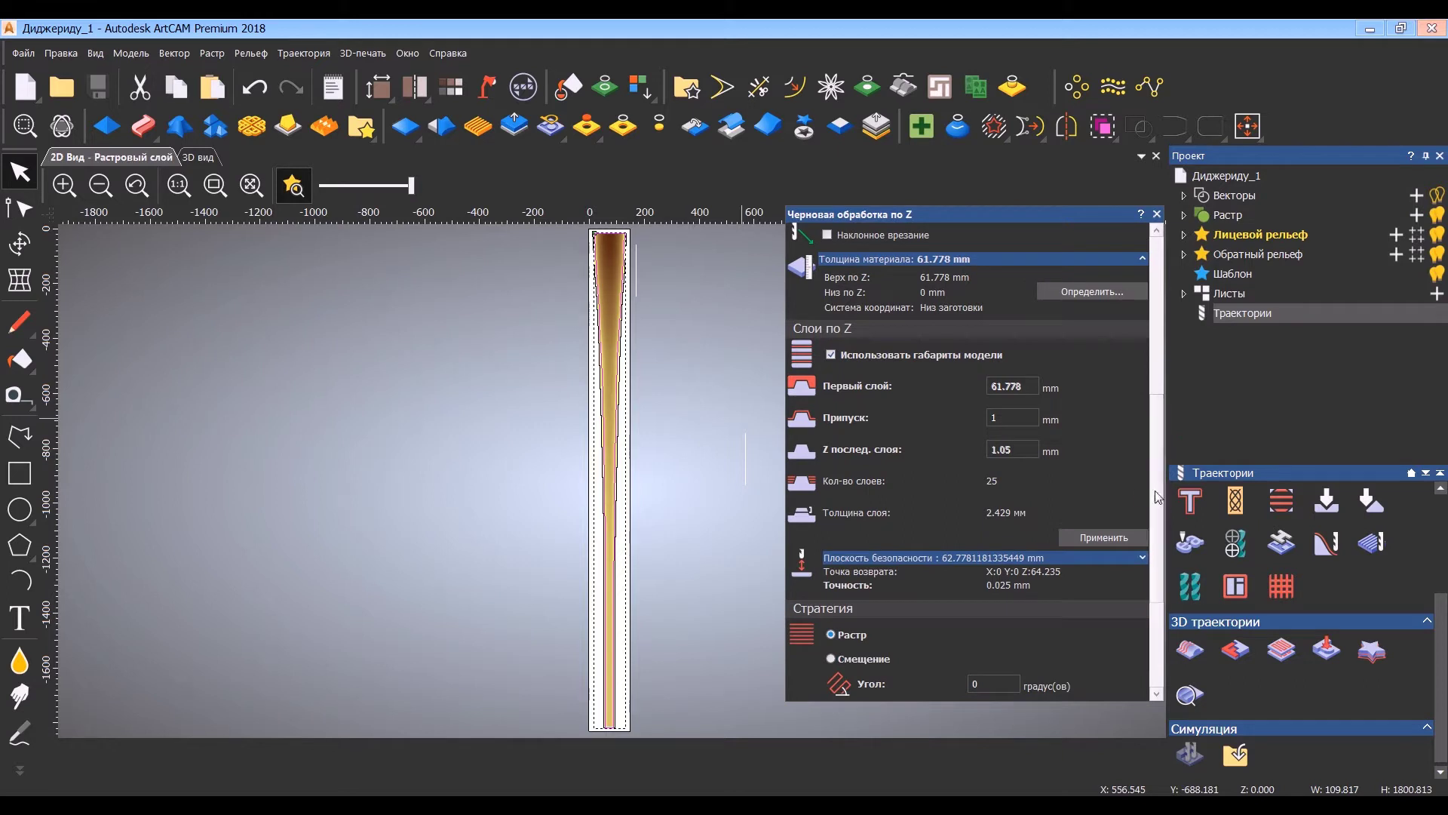
pyautogui.scroll(-5, 1033, 518)
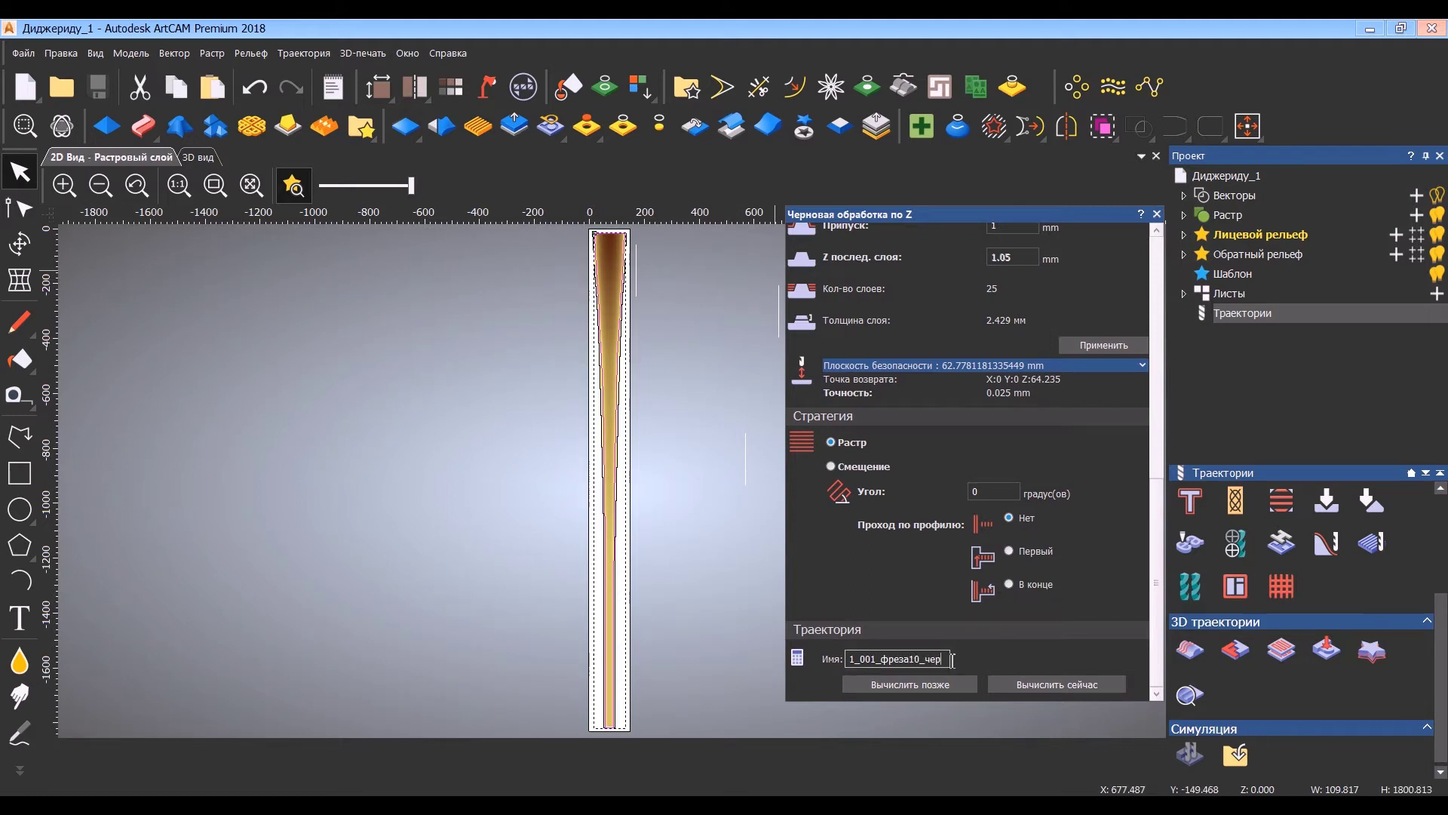
pyautogui.write('нова')
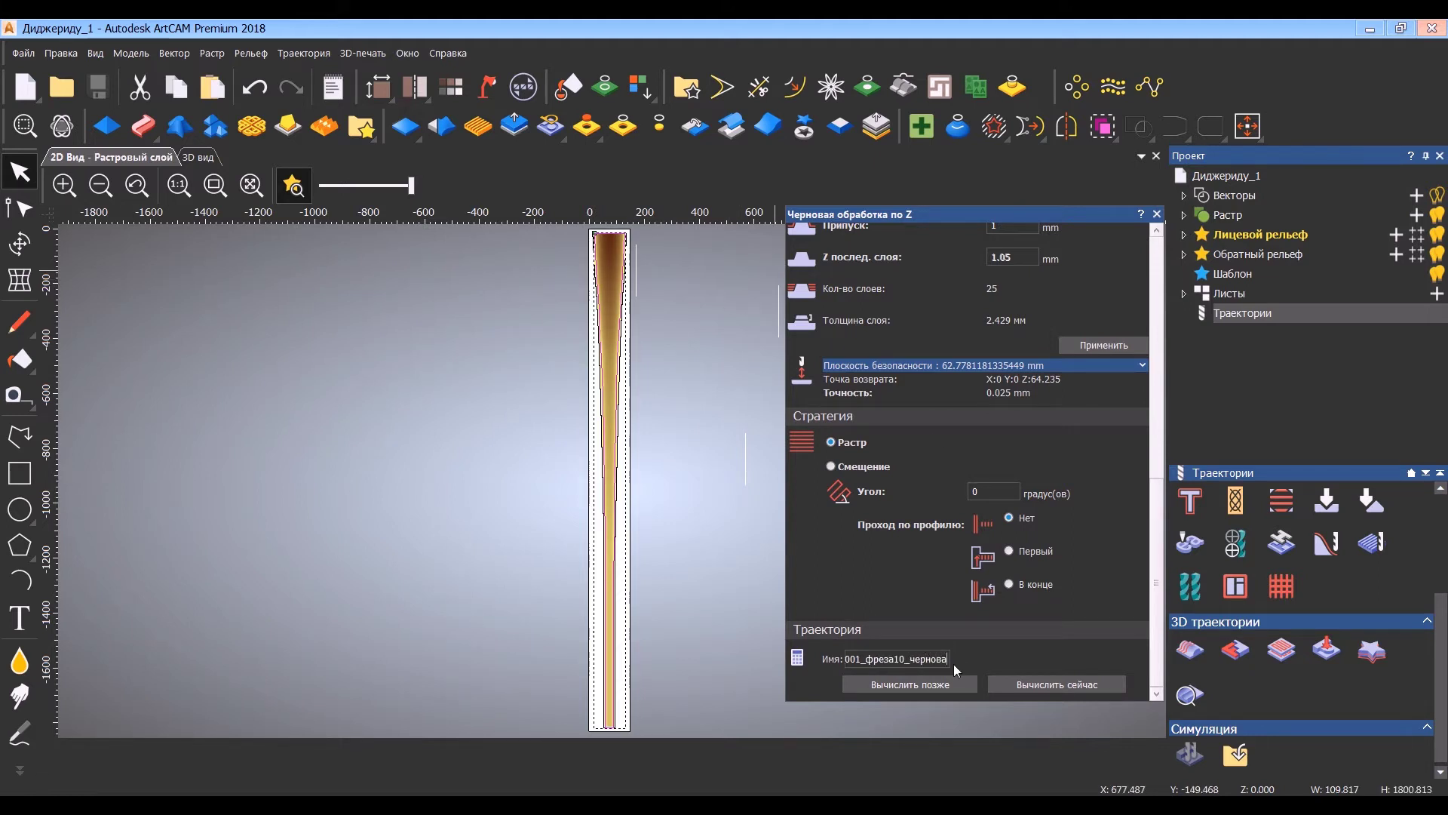
pyautogui.write('я')
# Calculate the roughing toolpath immediately with the model shown in 3D, and close its settings.
pyautogui.click(204, 157)
pyautogui.moveTo(624, 309); pyautogui.dragTo(478, 270)
pyautogui.scroll(4, 478, 270)
pyautogui.moveTo(653, 517); pyautogui.dragTo(630, 346)
pyautogui.scroll(5, 1127, 568)
pyautogui.scroll(-5, 1127, 568)
pyautogui.click(1045, 684)
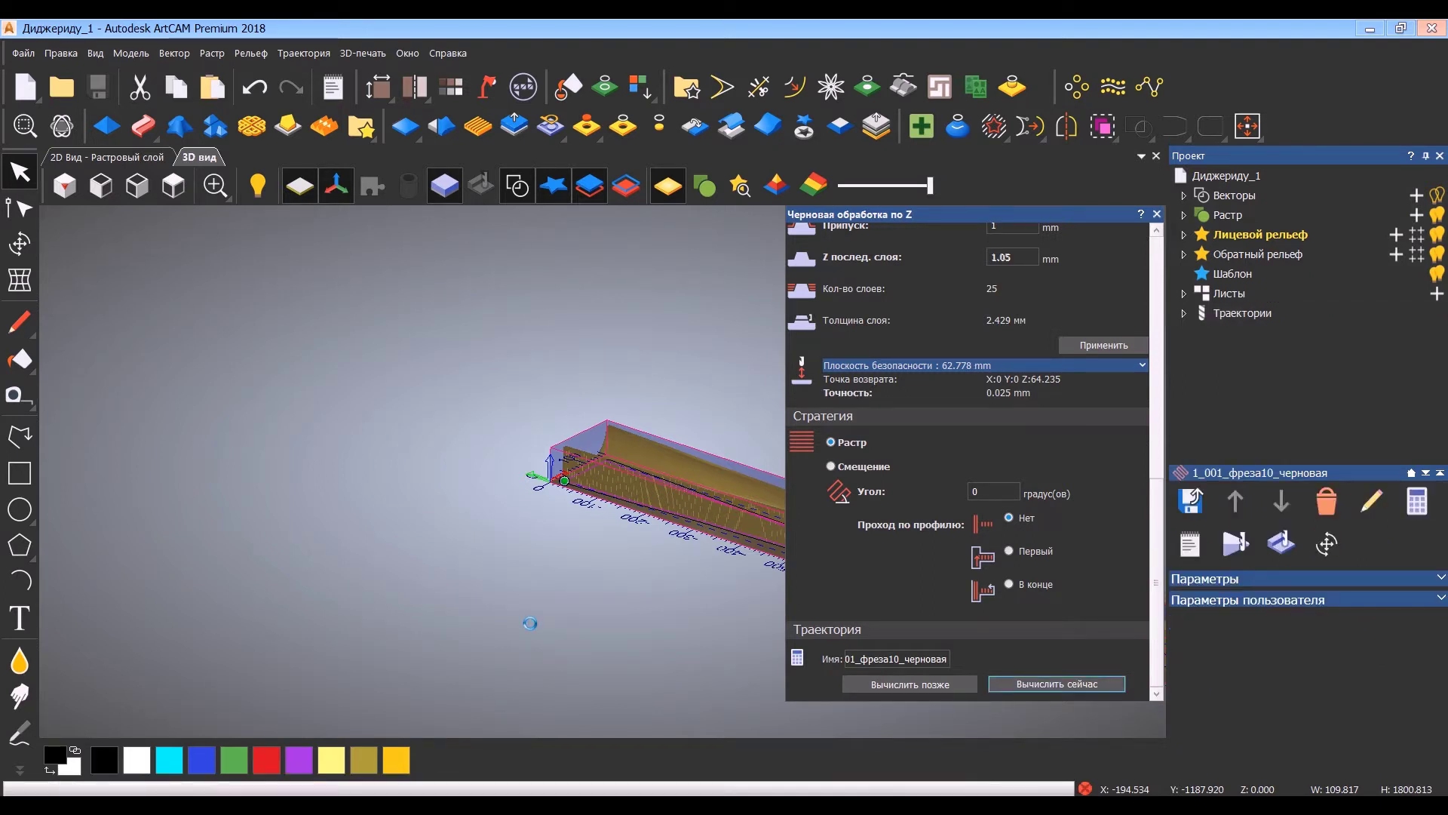
pyautogui.scroll(5, 618, 477)
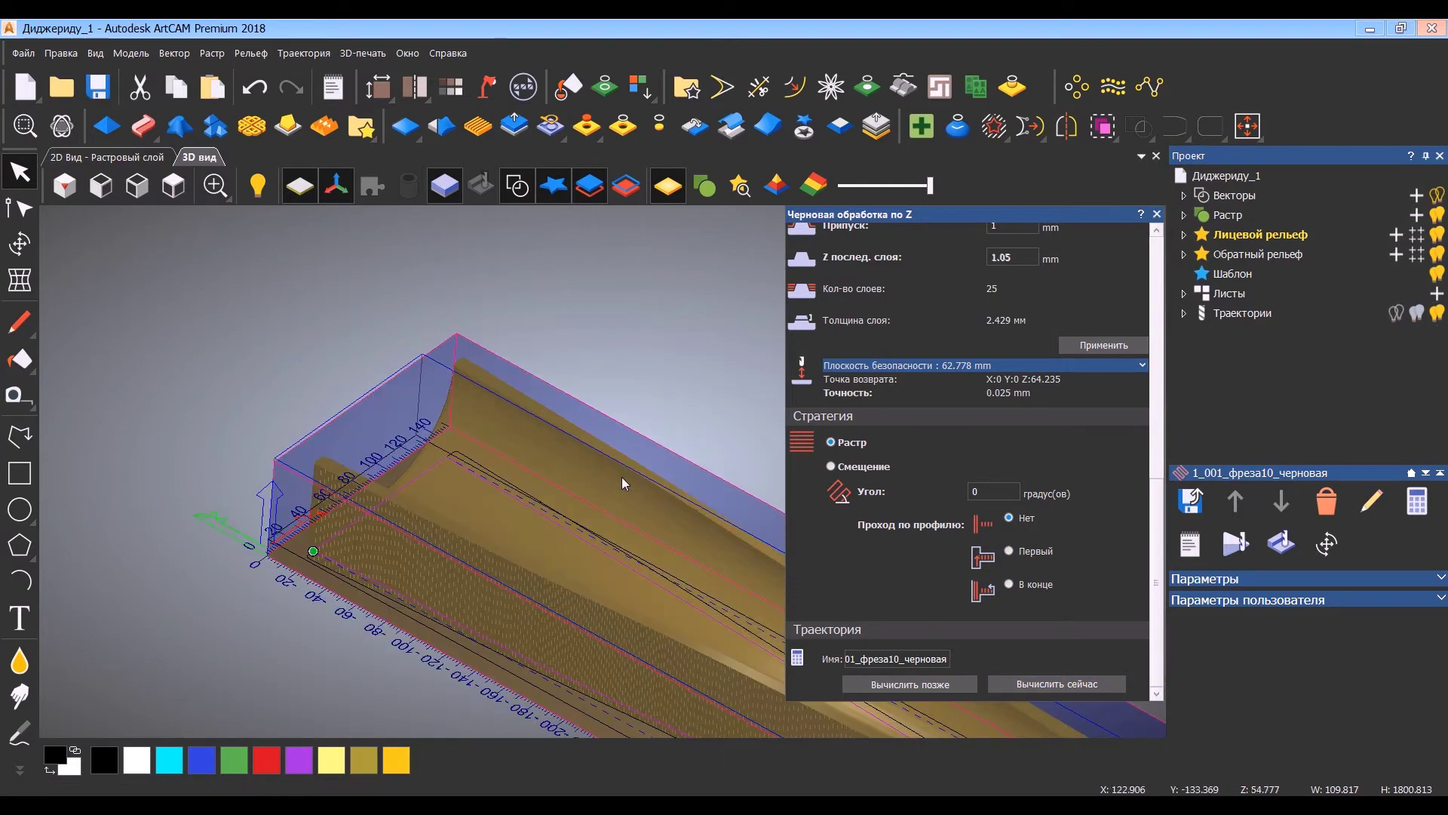
pyautogui.scroll(-5, 546, 455)
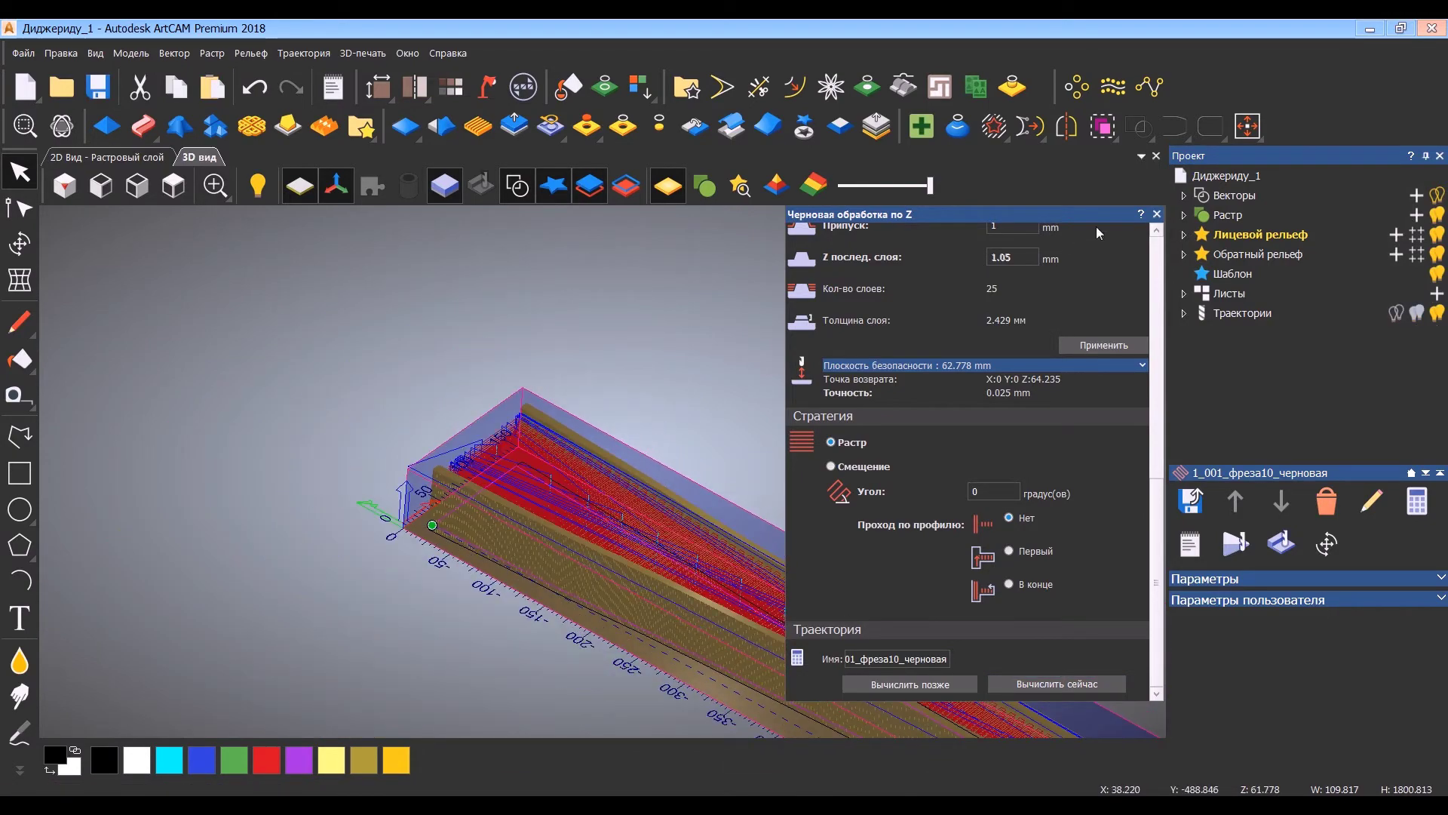
pyautogui.click(1157, 217)
# Inspect the roughing toolpath along the whole model and hide the toolpaths in the 3D view.
pyautogui.moveTo(362, 490); pyautogui.dragTo(681, 540)
pyautogui.scroll(-5, 916, 660)
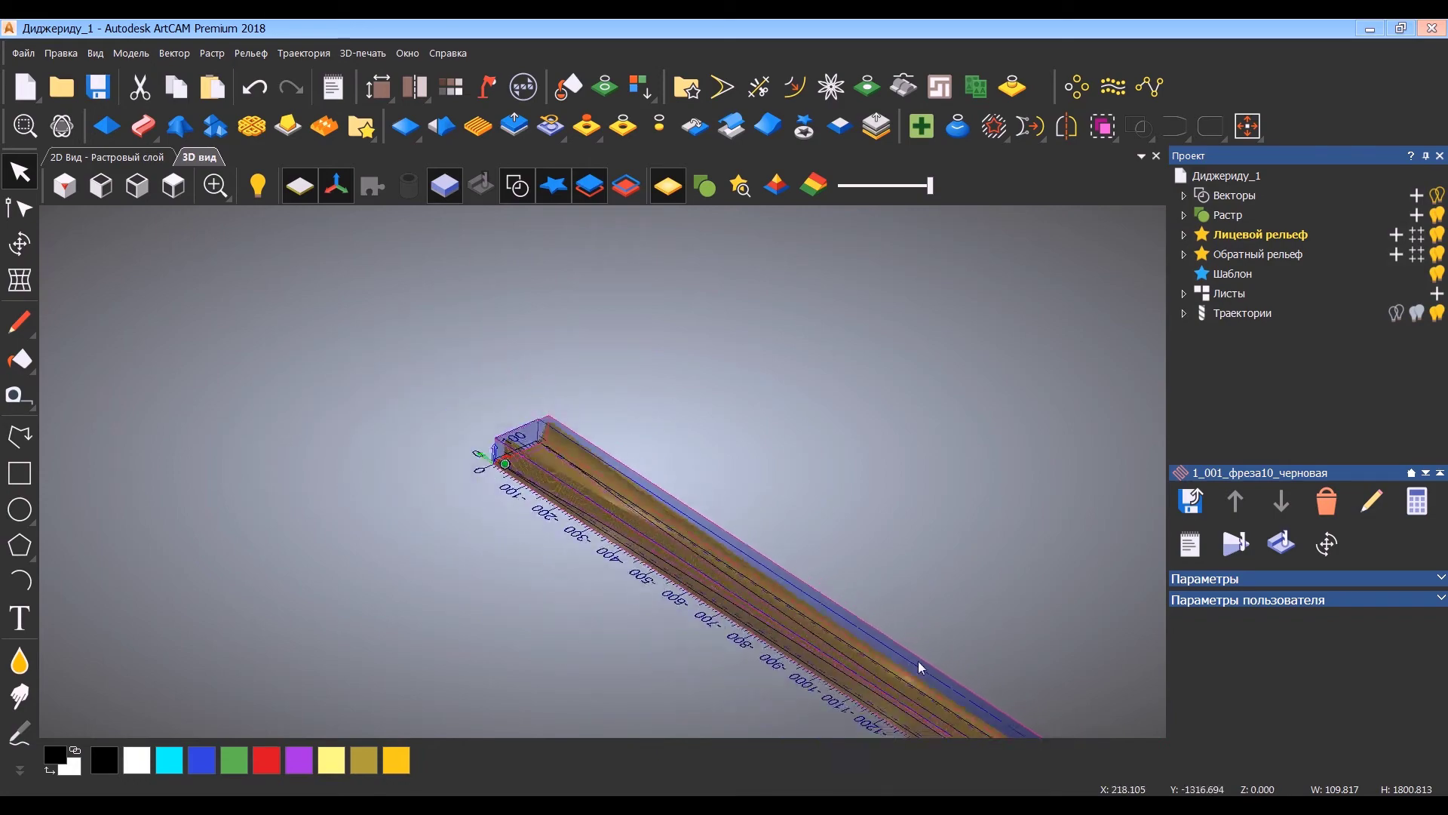
pyautogui.moveTo(917, 661); pyautogui.dragTo(756, 580, button='middle')
pyautogui.scroll(4, 758, 582)
pyautogui.scroll(-4, 414, 355)
pyautogui.scroll(-5, 253, 300)
pyautogui.scroll(8, 362, 363)
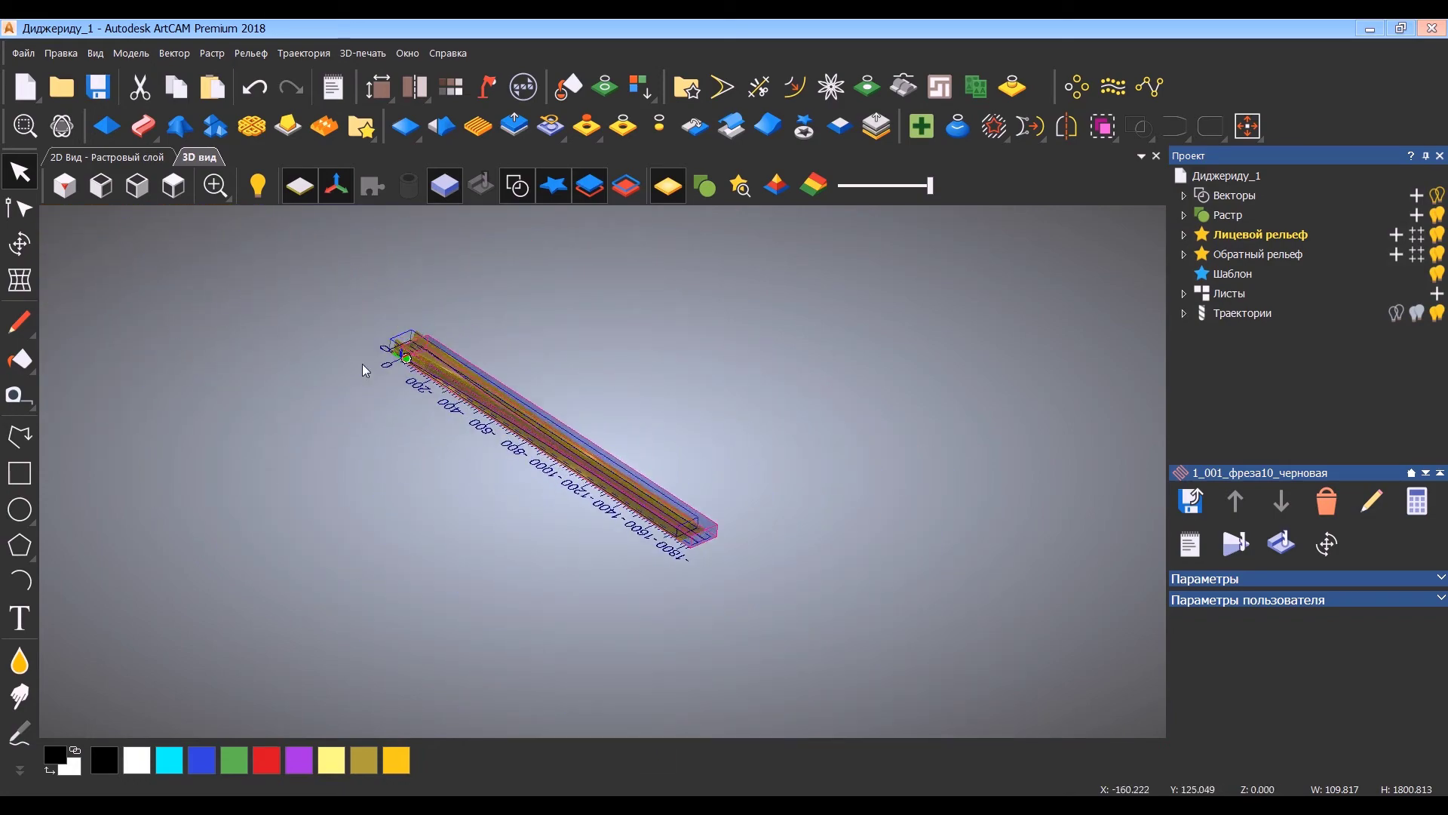
pyautogui.scroll(3, 639, 452)
pyautogui.click(1430, 314)
pyautogui.click(1437, 316)
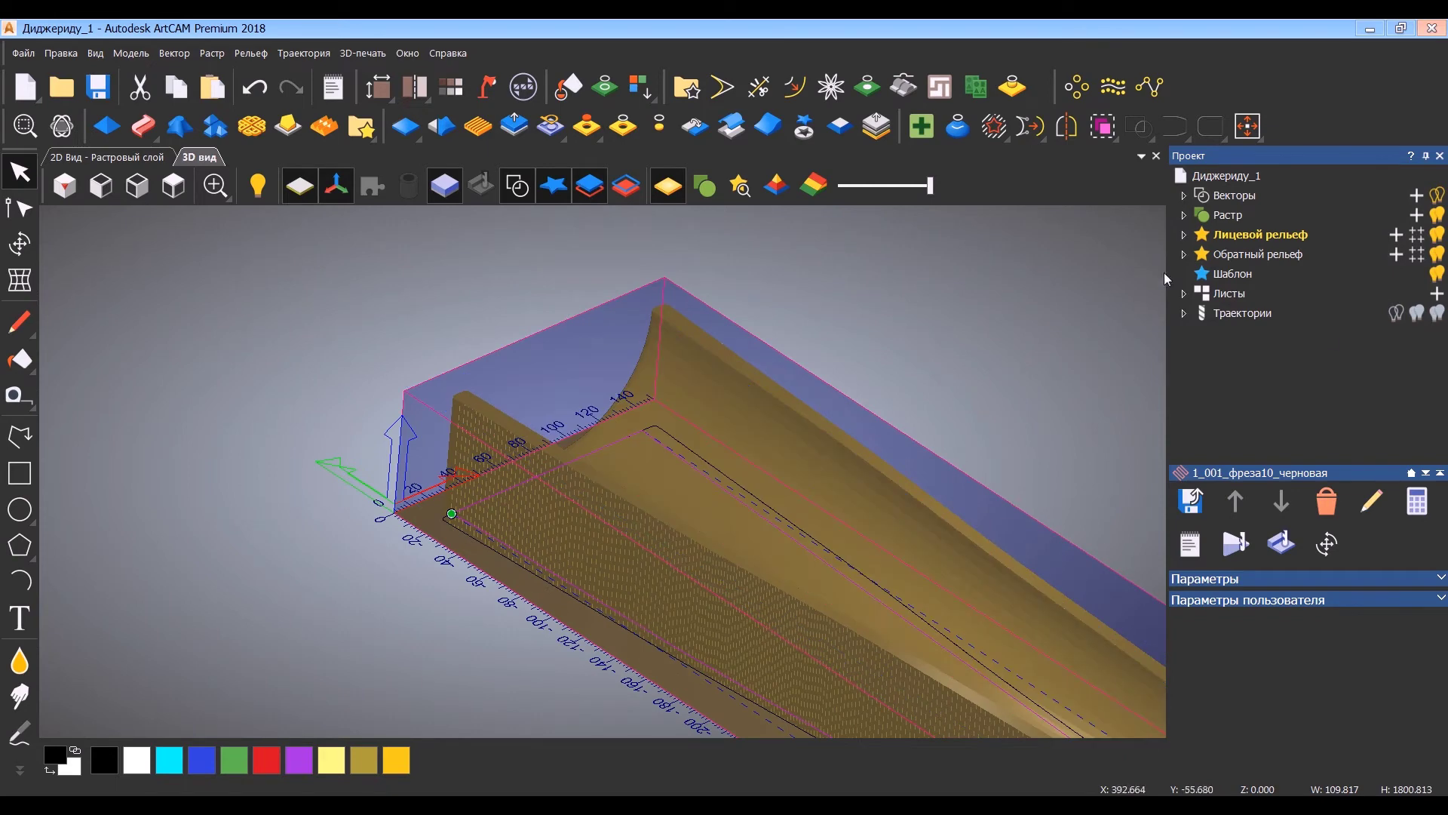
# Start a relief machining toolpath restricted to the inside of the selected vectors, and return to the 2D view.
pyautogui.click(1183, 313)
pyautogui.doubleClick(1238, 313)
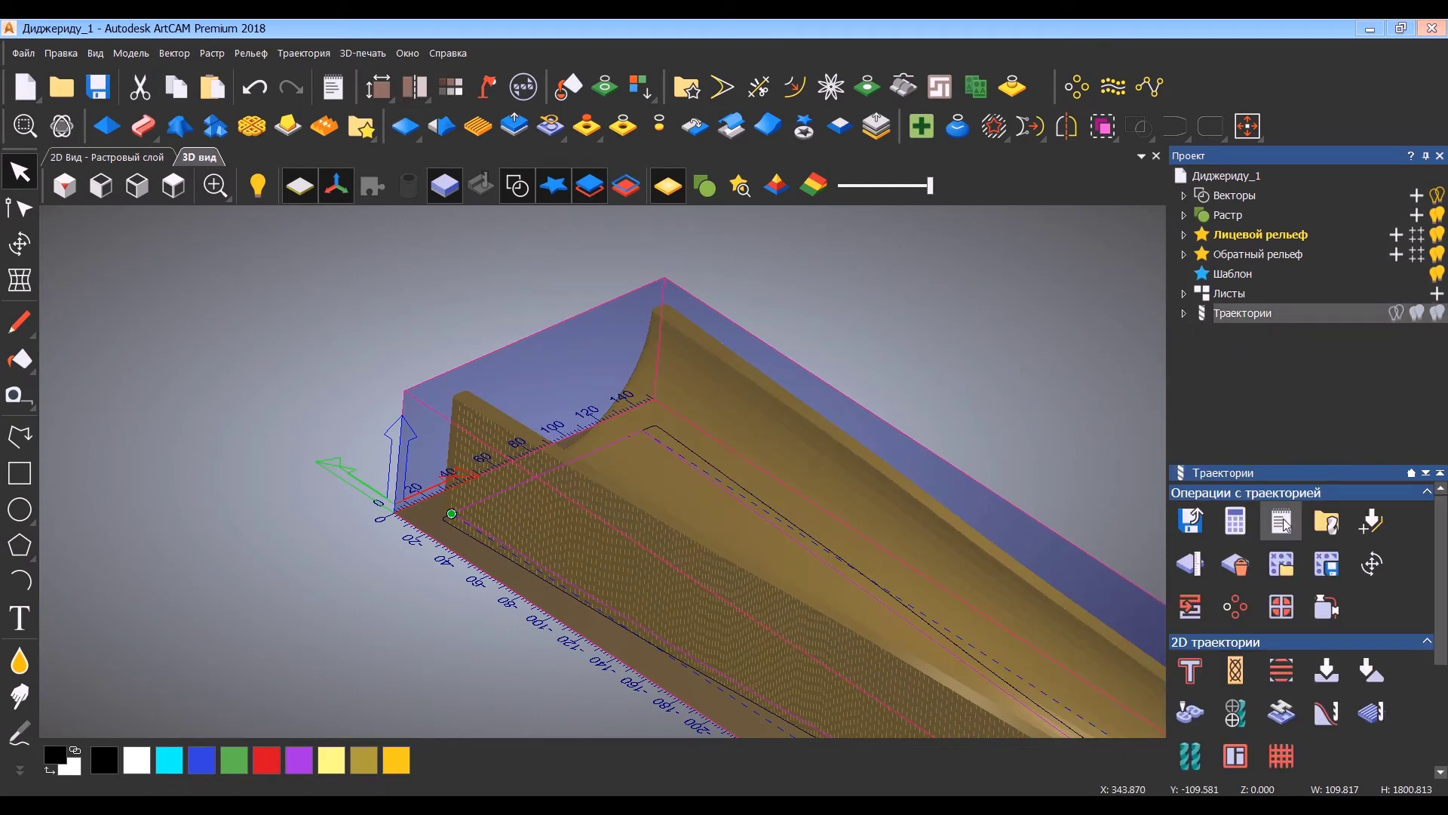
pyautogui.moveTo(1442, 645); pyautogui.dragTo(1442, 719)
pyautogui.click(1189, 688)
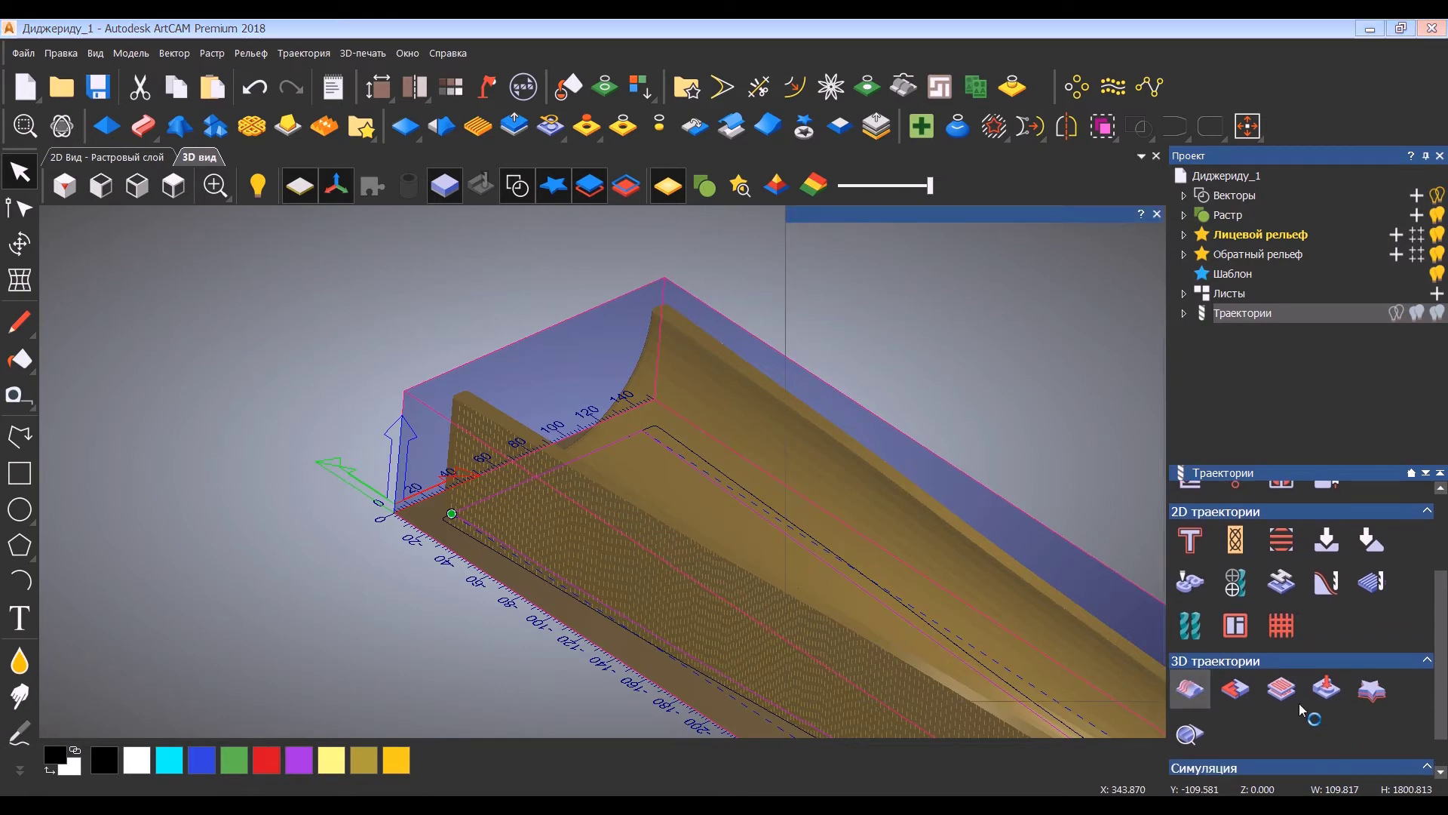
pyautogui.click(875, 273)
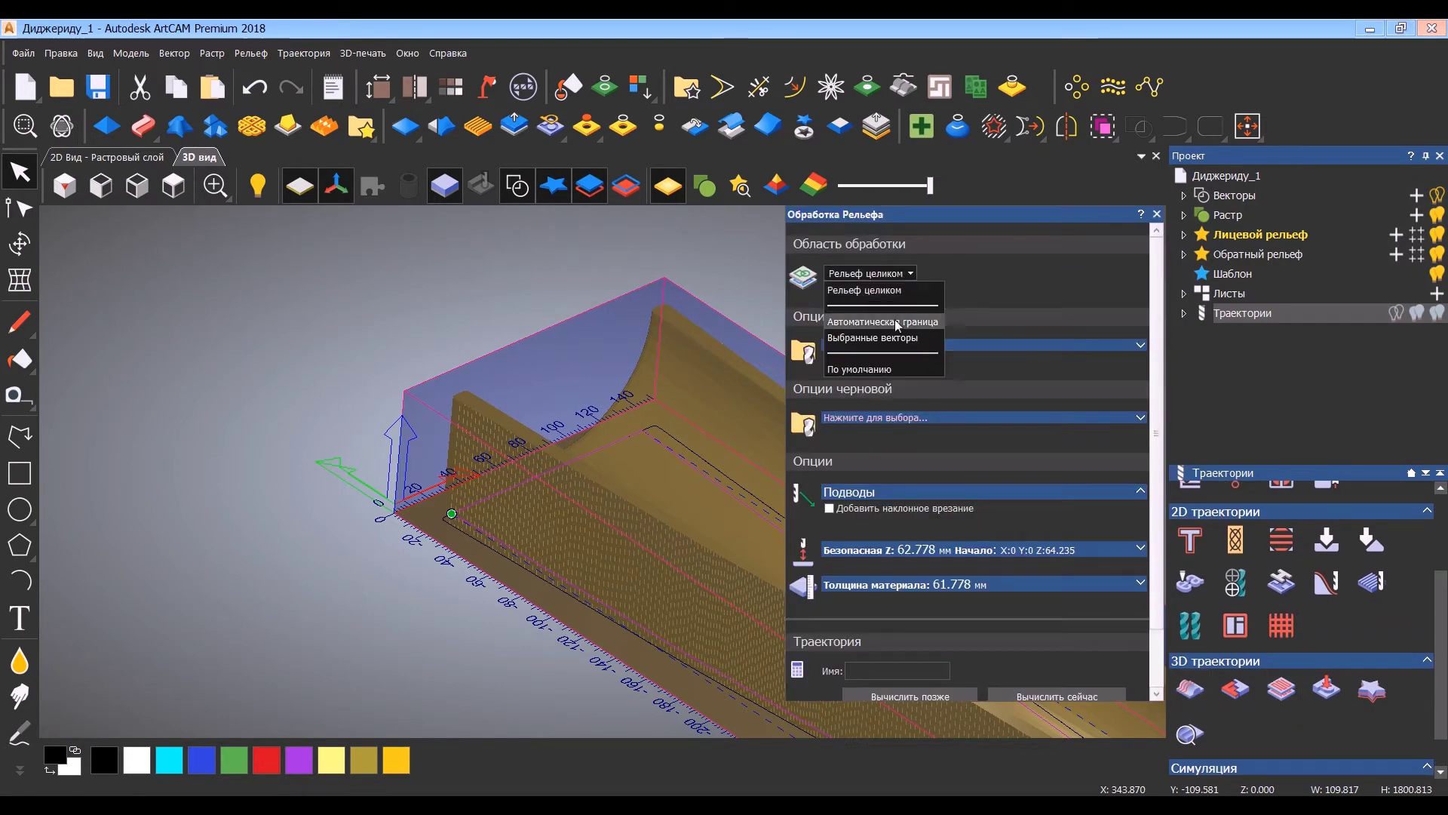
pyautogui.click(875, 324)
pyautogui.click(145, 158)
pyautogui.scroll(5, 607, 238)
pyautogui.moveTo(608, 238); pyautogui.dragTo(619, 512, button='middle')
pyautogui.scroll(4, 569, 501)
pyautogui.scroll(-2, 569, 500)
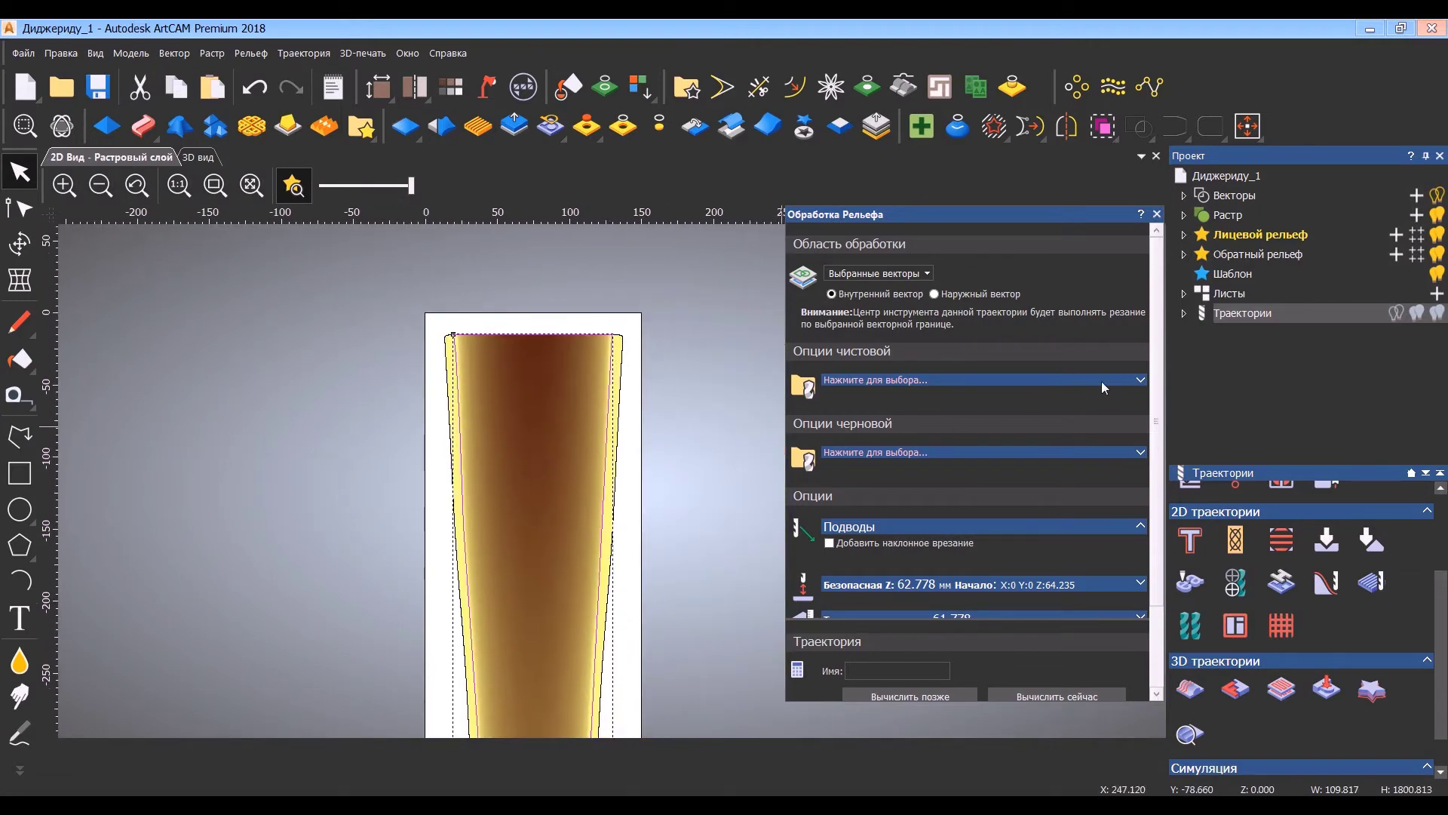
# Choose the steel 12 mm ball-nose tool for finishing, with feeds in mm/min, a 2000 feed rate and a 1000 plunge rate.
pyautogui.click(1102, 382)
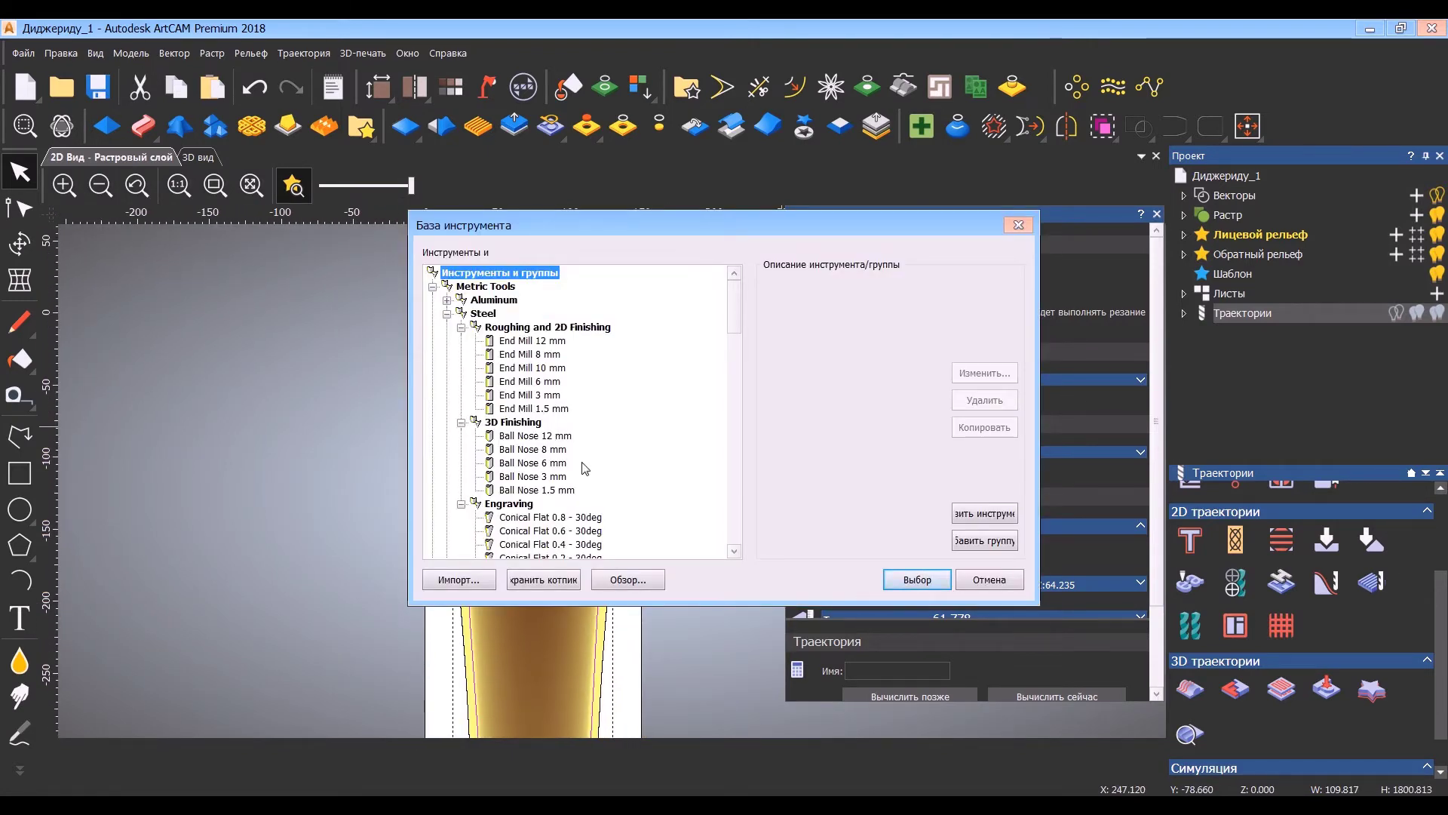
pyautogui.doubleClick(566, 437)
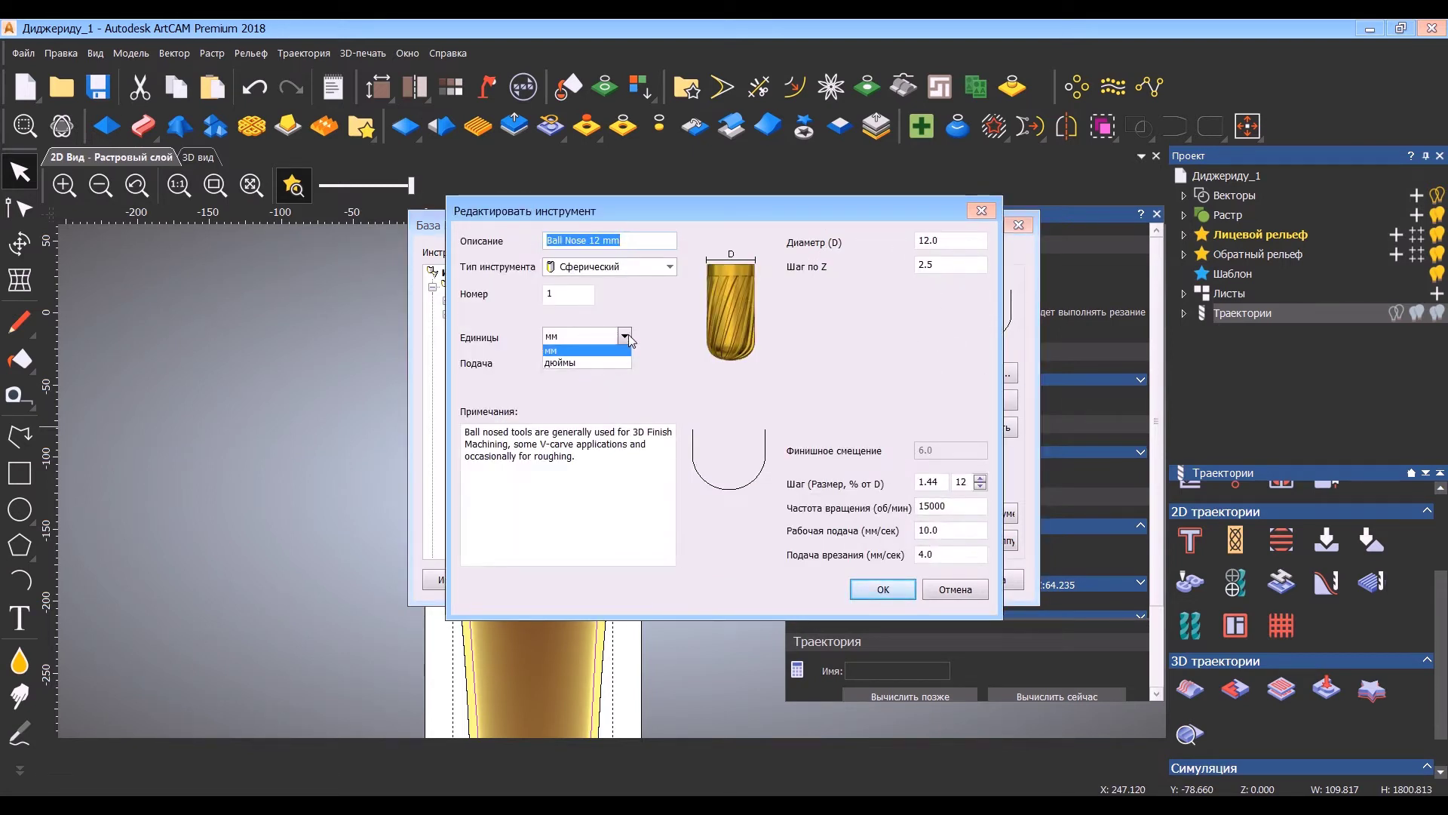
pyautogui.click(625, 360)
pyautogui.click(613, 388)
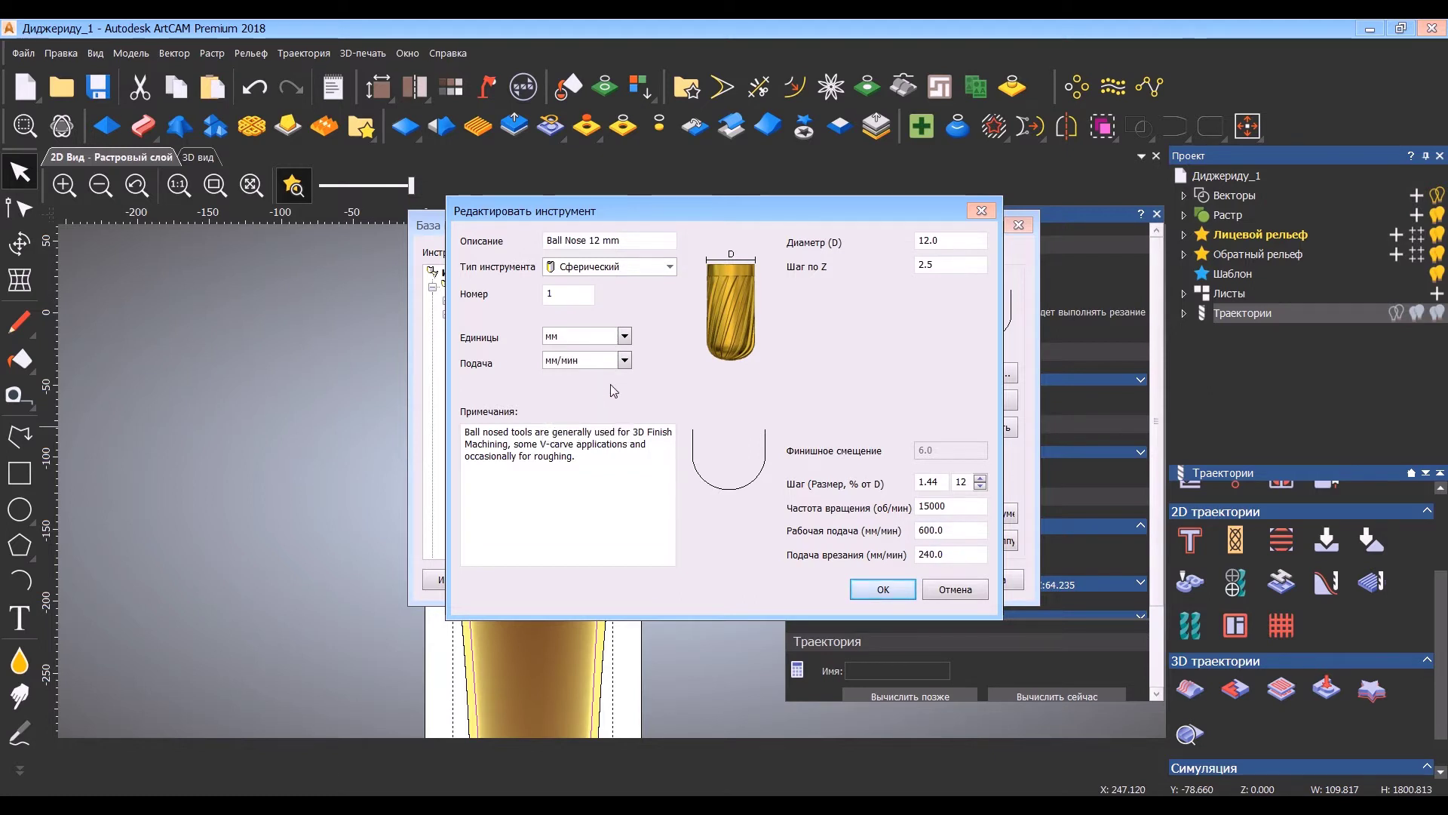
pyautogui.doubleClick(946, 533)
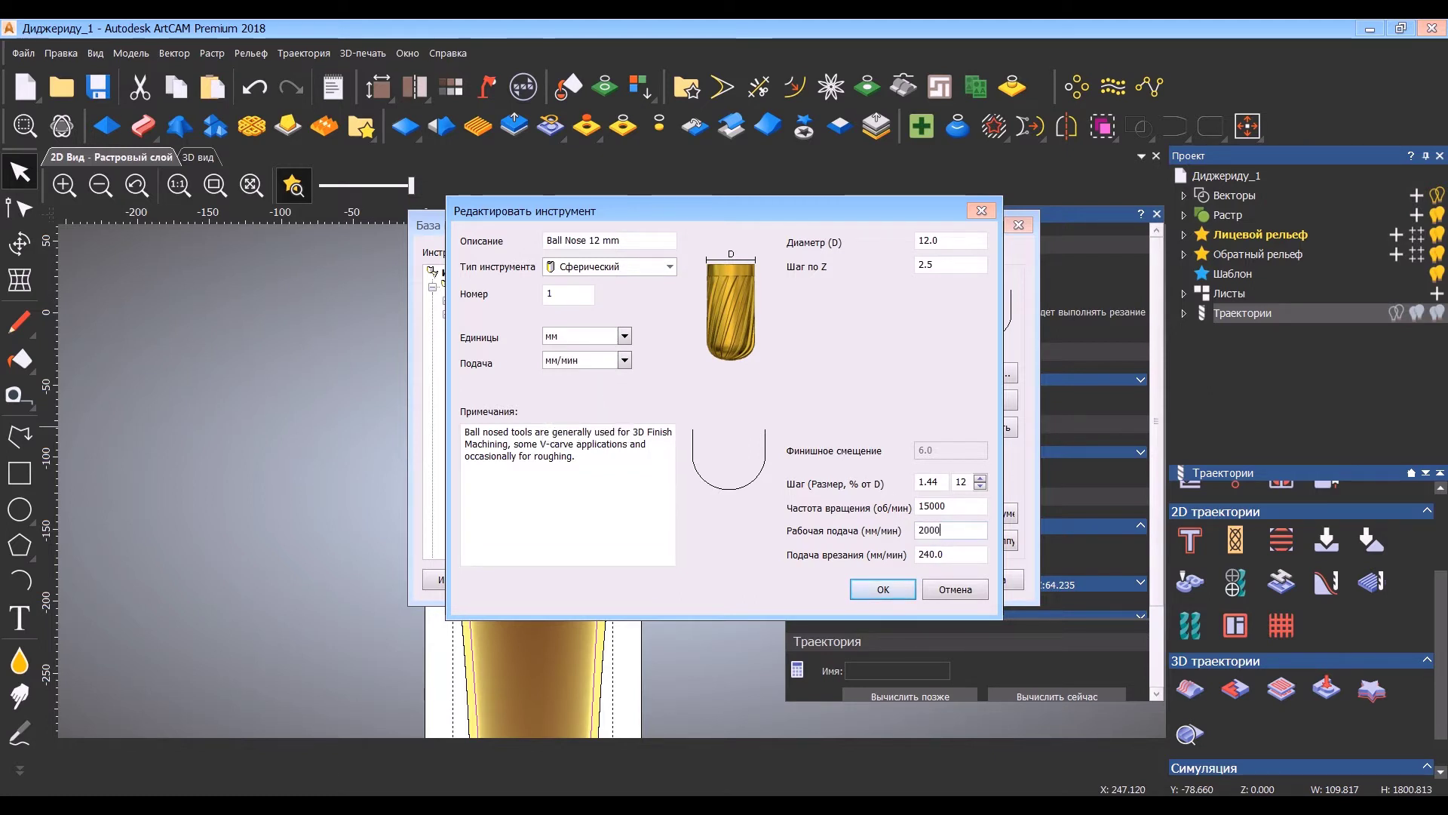
pyautogui.doubleClick(948, 559)
pyautogui.write('1000')
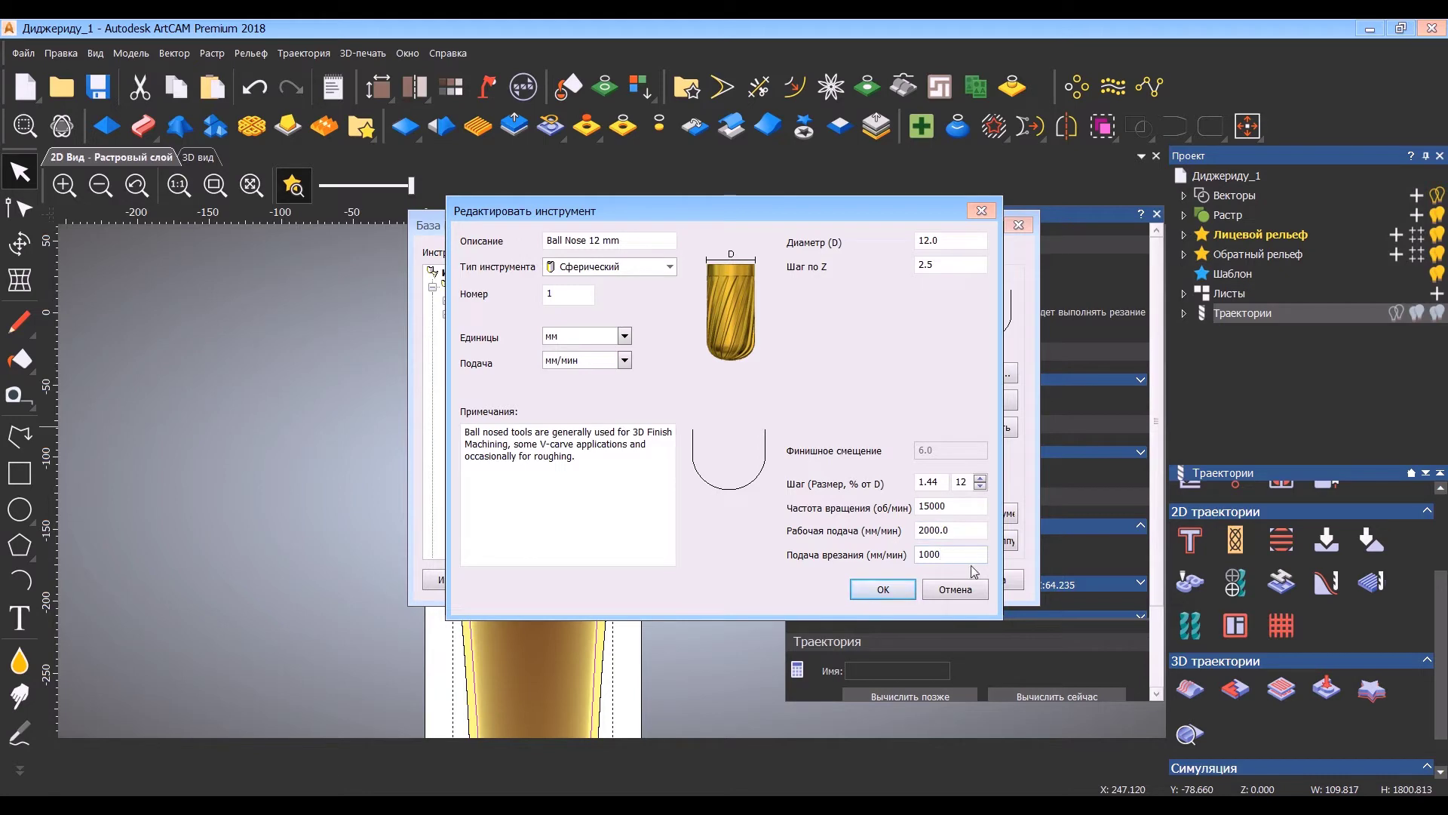
pyautogui.click(883, 589)
pyautogui.click(915, 579)
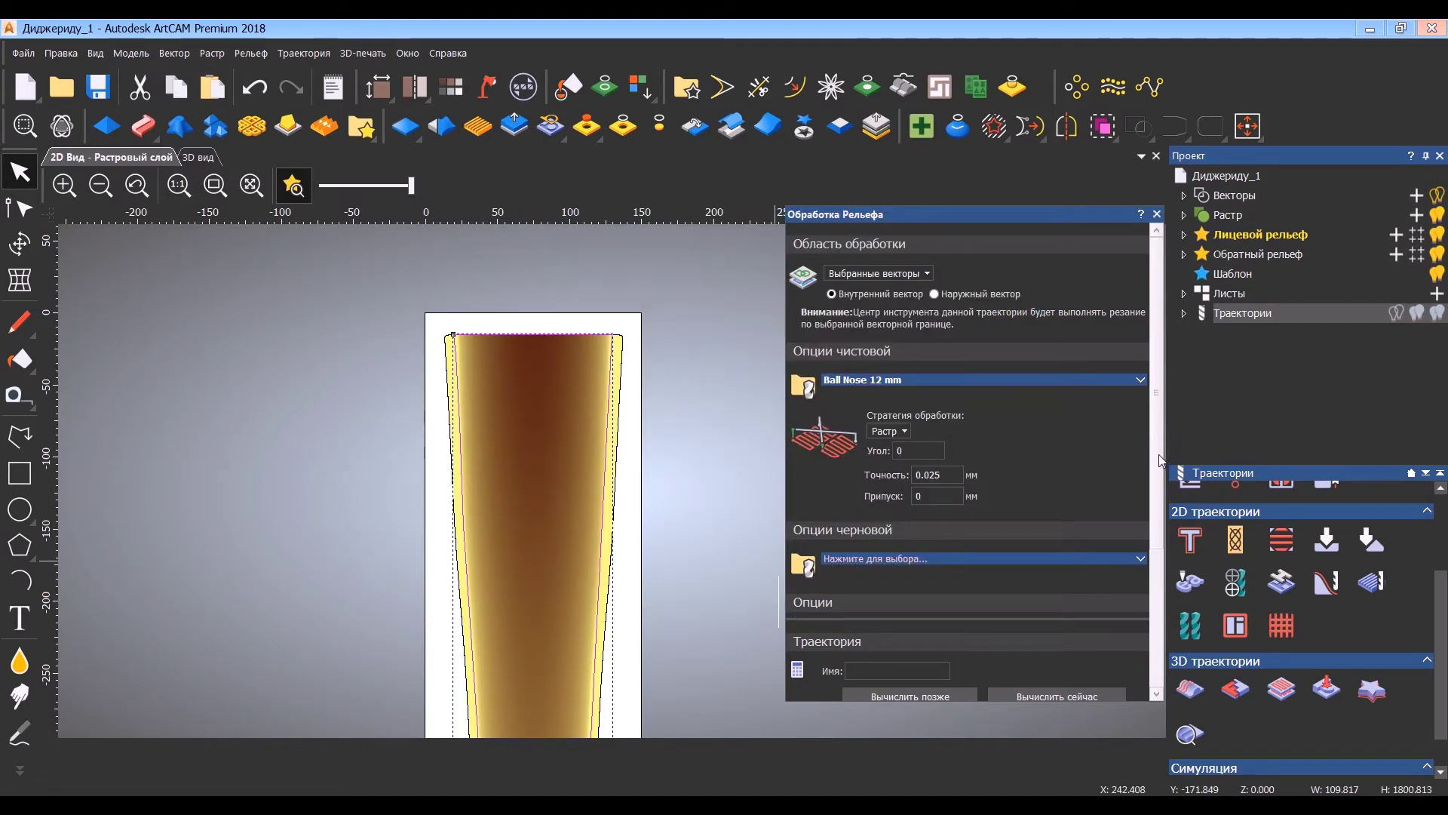
# Review the finishing tool's cutting parameters, the raster strategy and the safe Z settings of the relief machining toolpath.
pyautogui.moveTo(1158, 437)
pyautogui.mouseDown()
pyautogui.moveTo(1150, 575)
pyautogui.moveTo(1160, 418)
pyautogui.mouseUp()
pyautogui.click(1141, 379)
pyautogui.scroll(-10, 1103, 557)
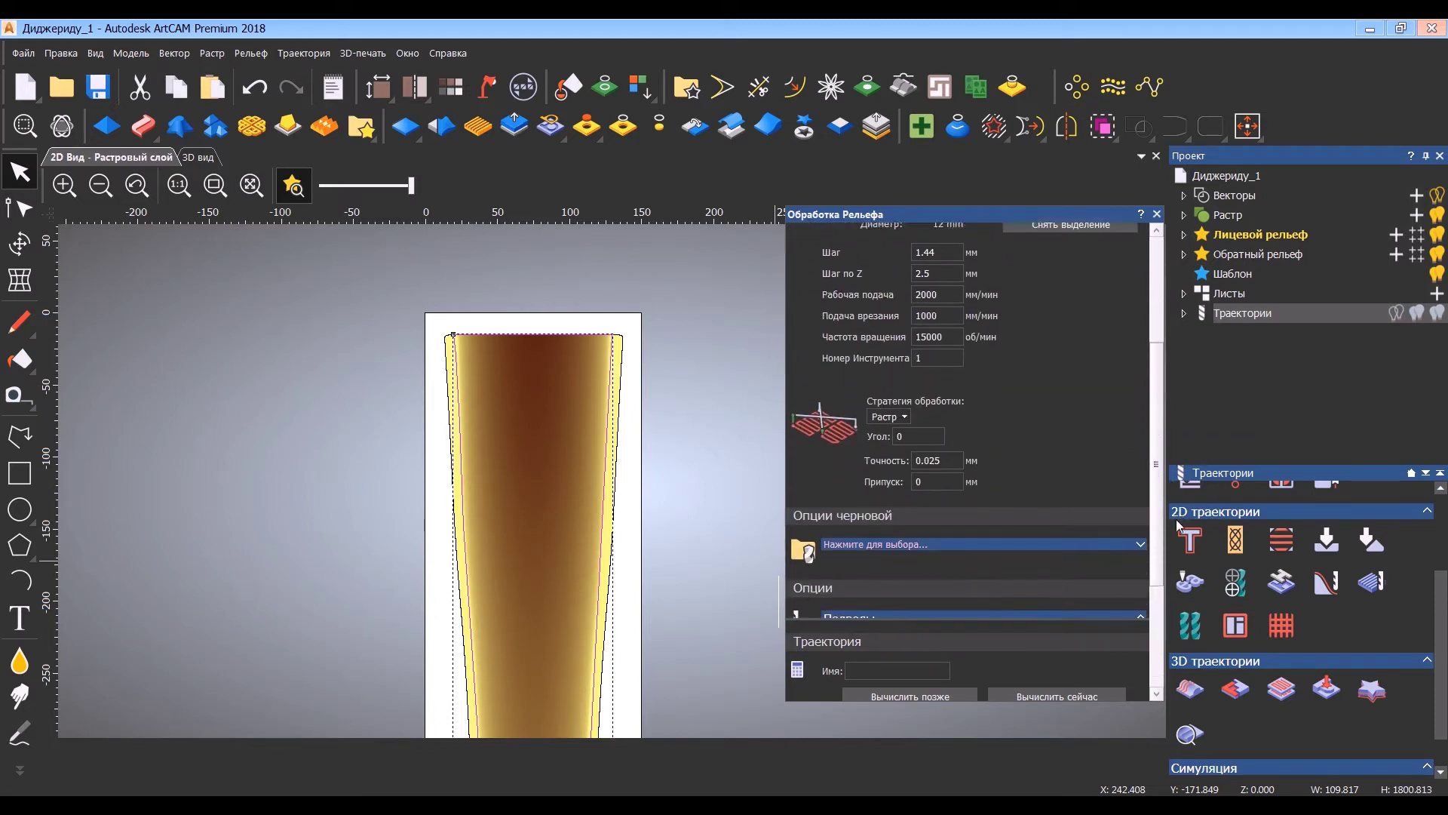
pyautogui.click(1140, 443)
pyautogui.click(1141, 444)
pyautogui.click(1142, 503)
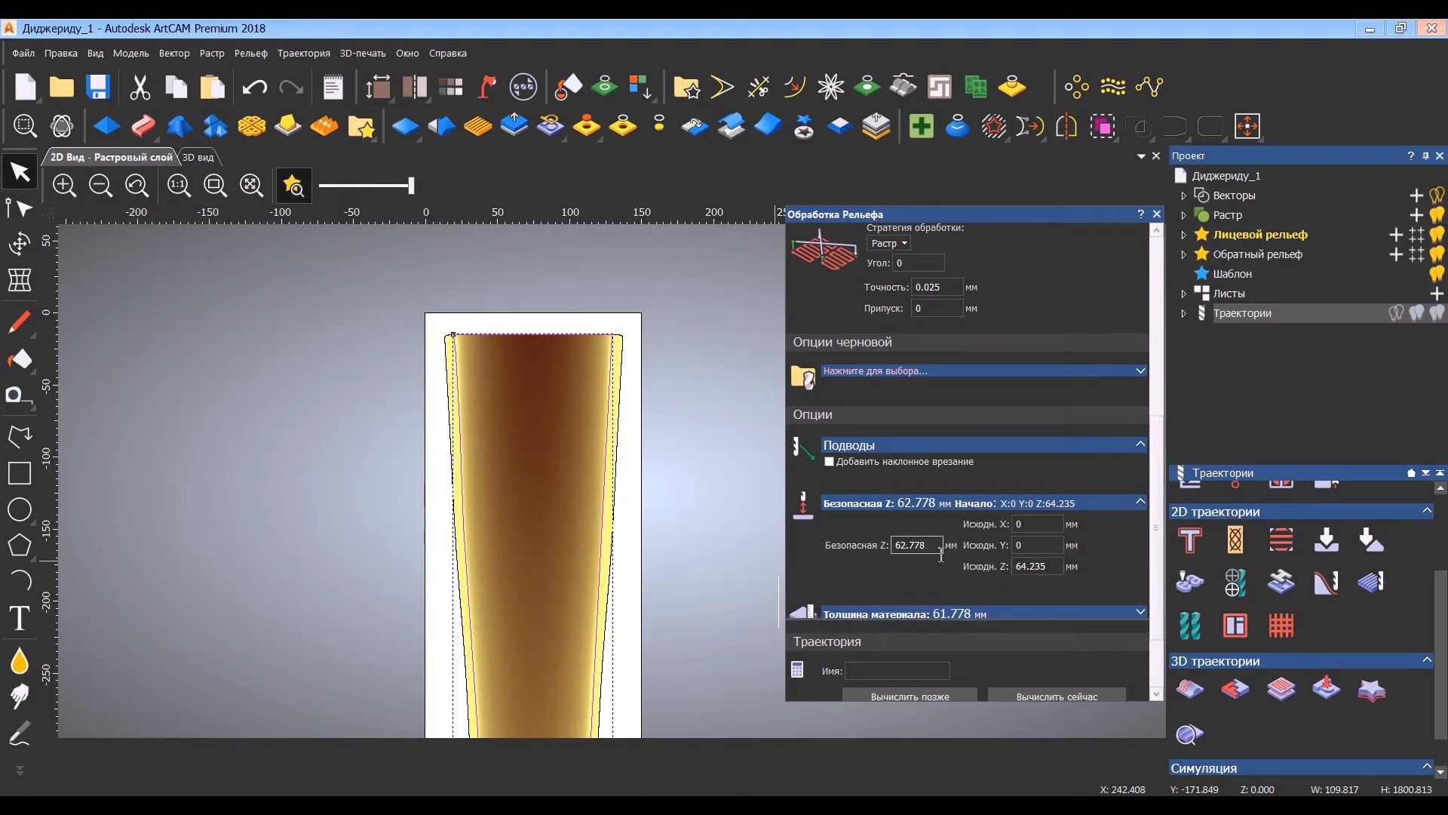
pyautogui.scroll(-3, 1143, 571)
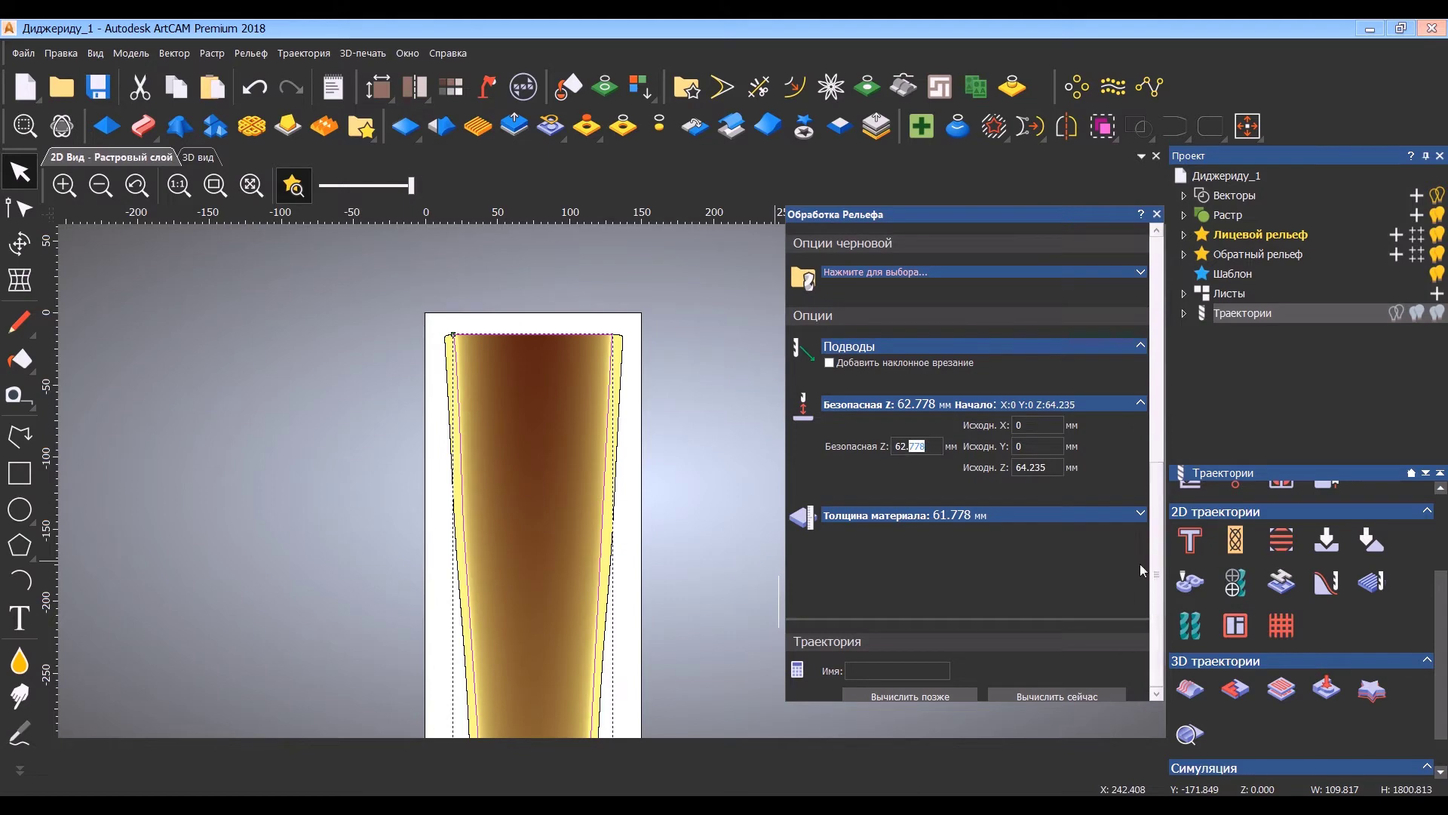
# Check and accept the material definition, and show the wide end of the model up close in 3D.
pyautogui.click(1141, 515)
pyautogui.click(1011, 549)
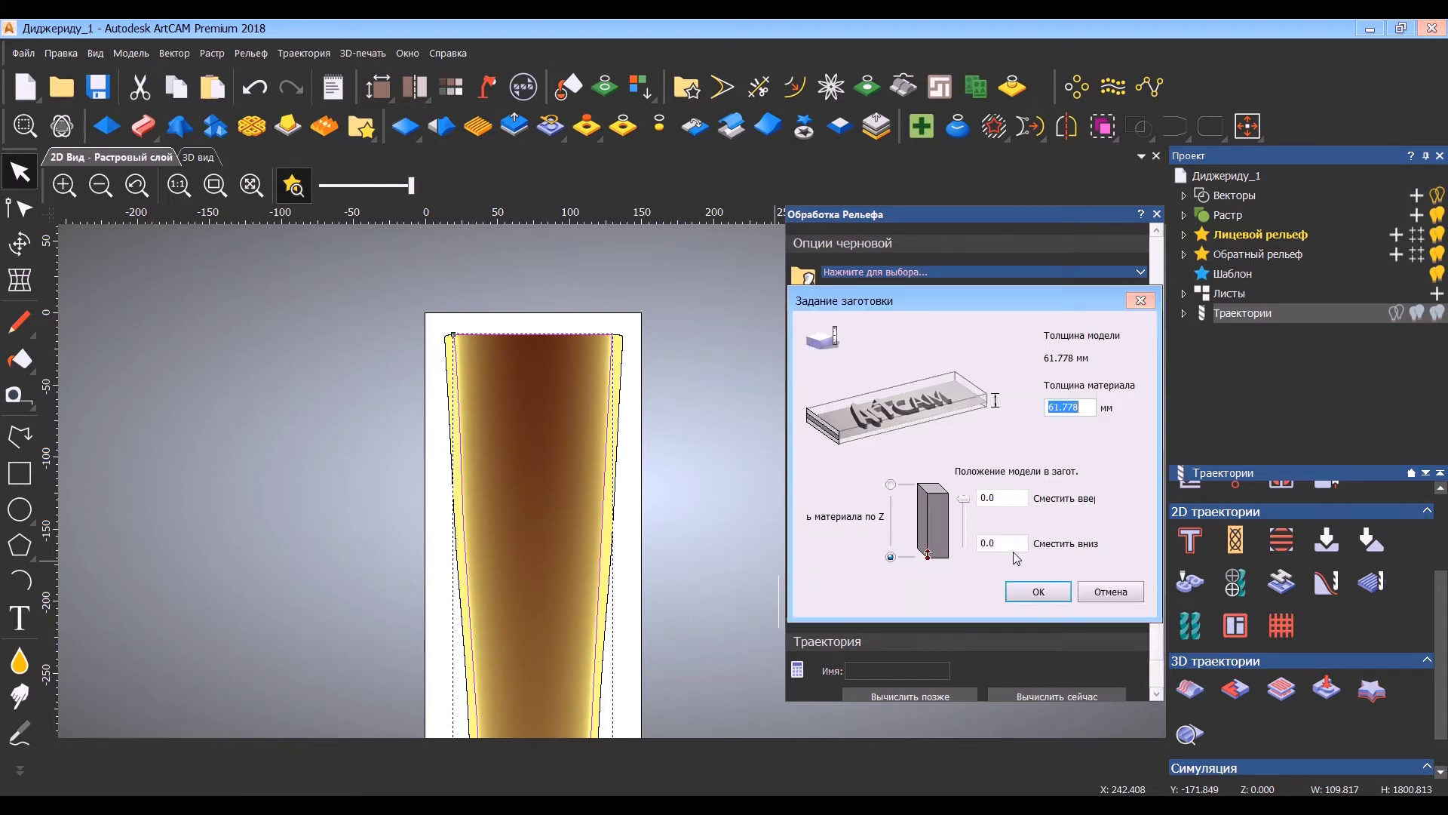
pyautogui.click(1052, 595)
pyautogui.click(194, 157)
pyautogui.moveTo(592, 347); pyautogui.dragTo(504, 295)
pyautogui.scroll(5, 504, 294)
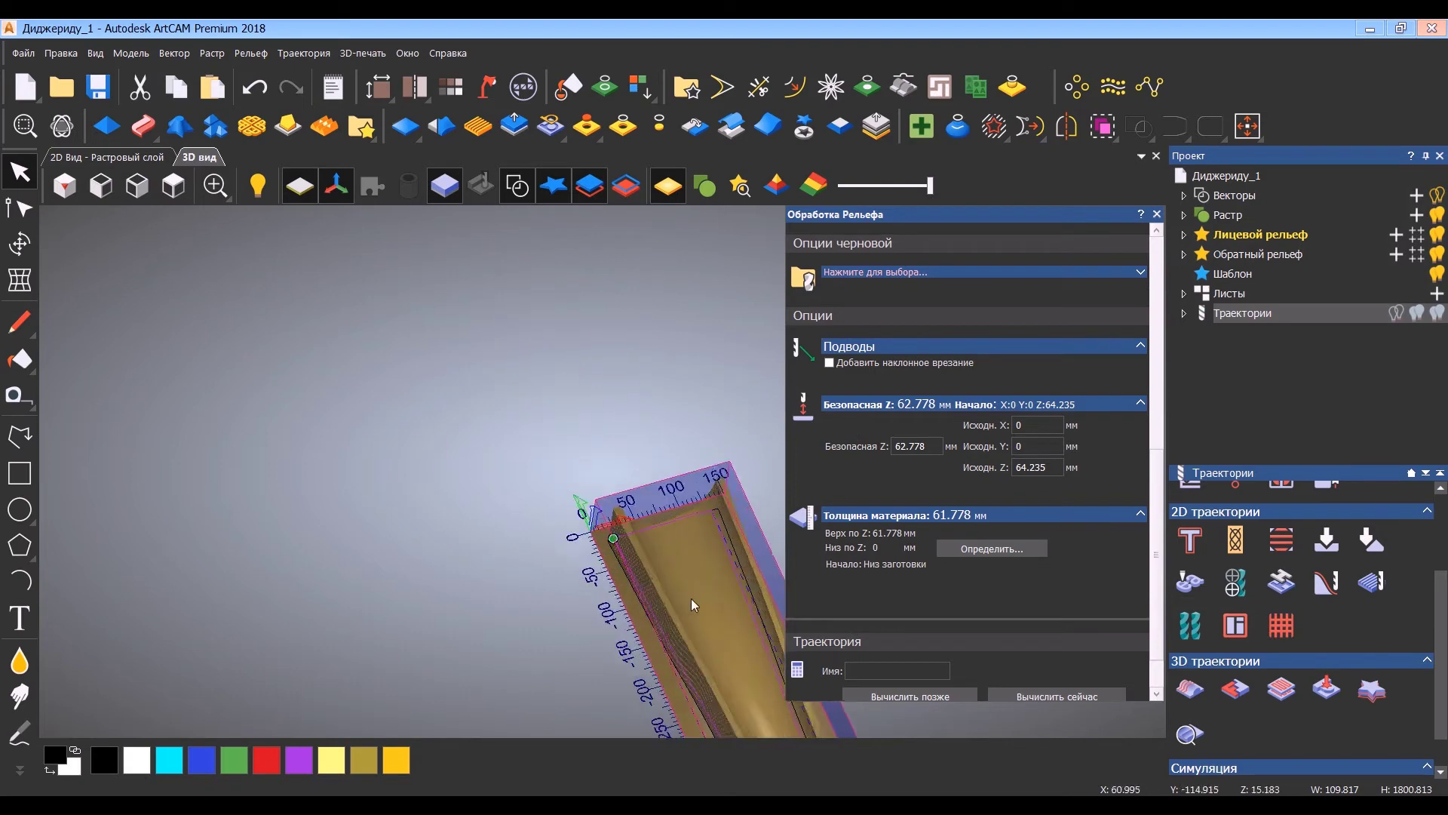
pyautogui.scroll(3, 691, 599)
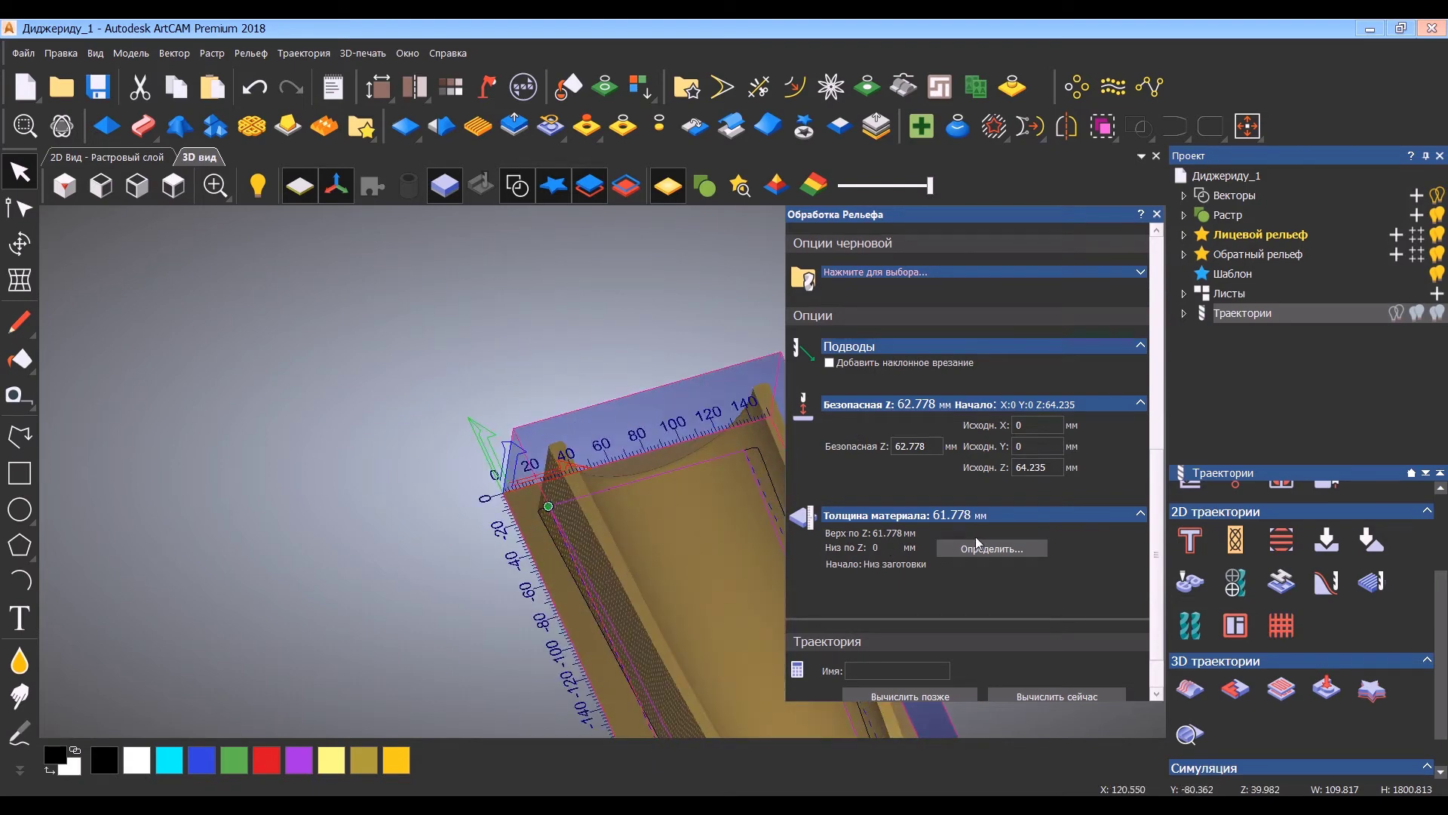
# Set the finishing toolpath's safe Z to 3 mm and its home Z to 4 mm.
pyautogui.doubleClick(922, 446)
pyautogui.write('3')
pyautogui.doubleClick(1040, 467)
pyautogui.write('4')
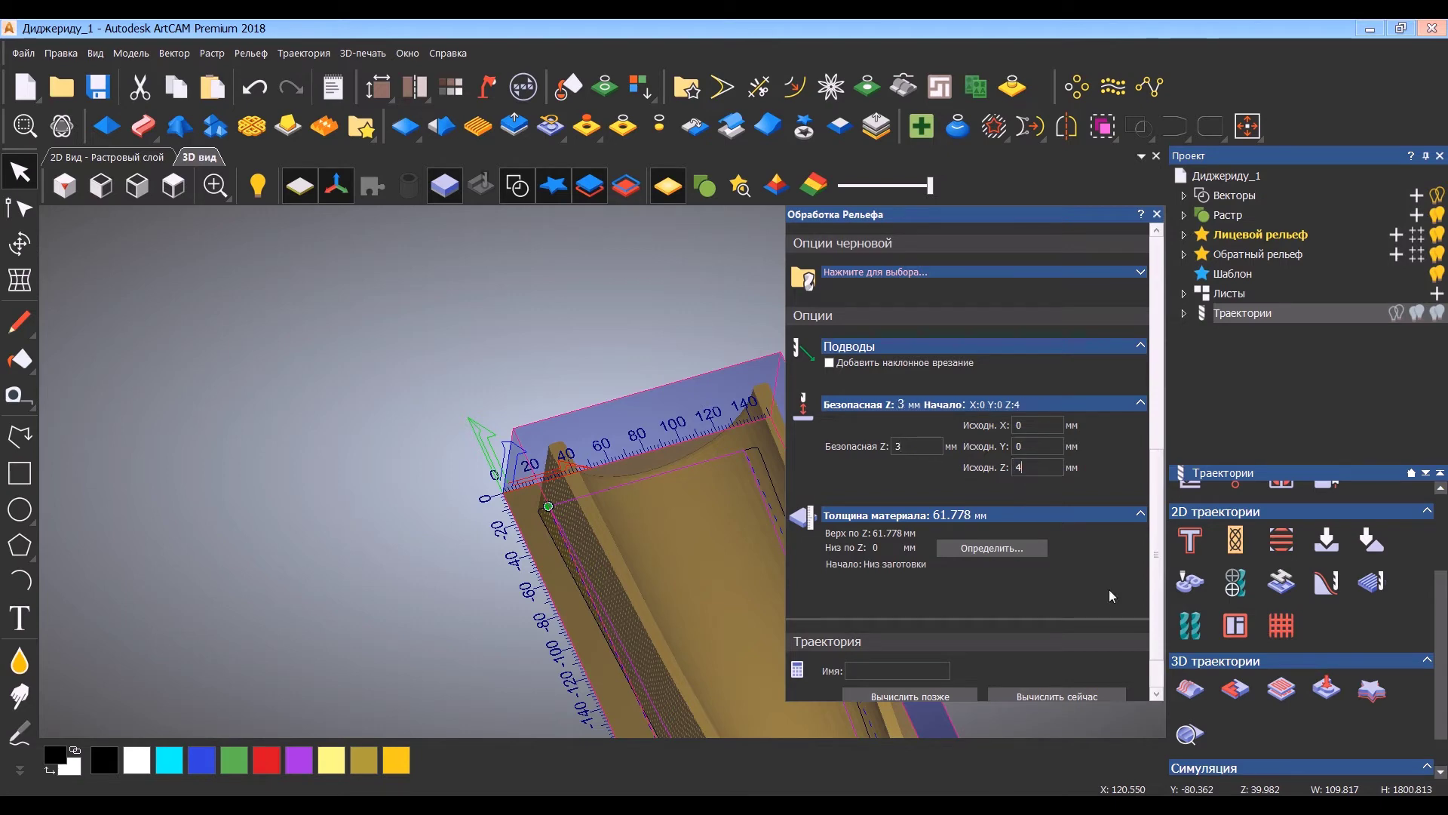
# Name the finishing toolpath 2_001_фр.сферическая12.
pyautogui.scroll(-1, 1087, 534)
pyautogui.click(863, 670)
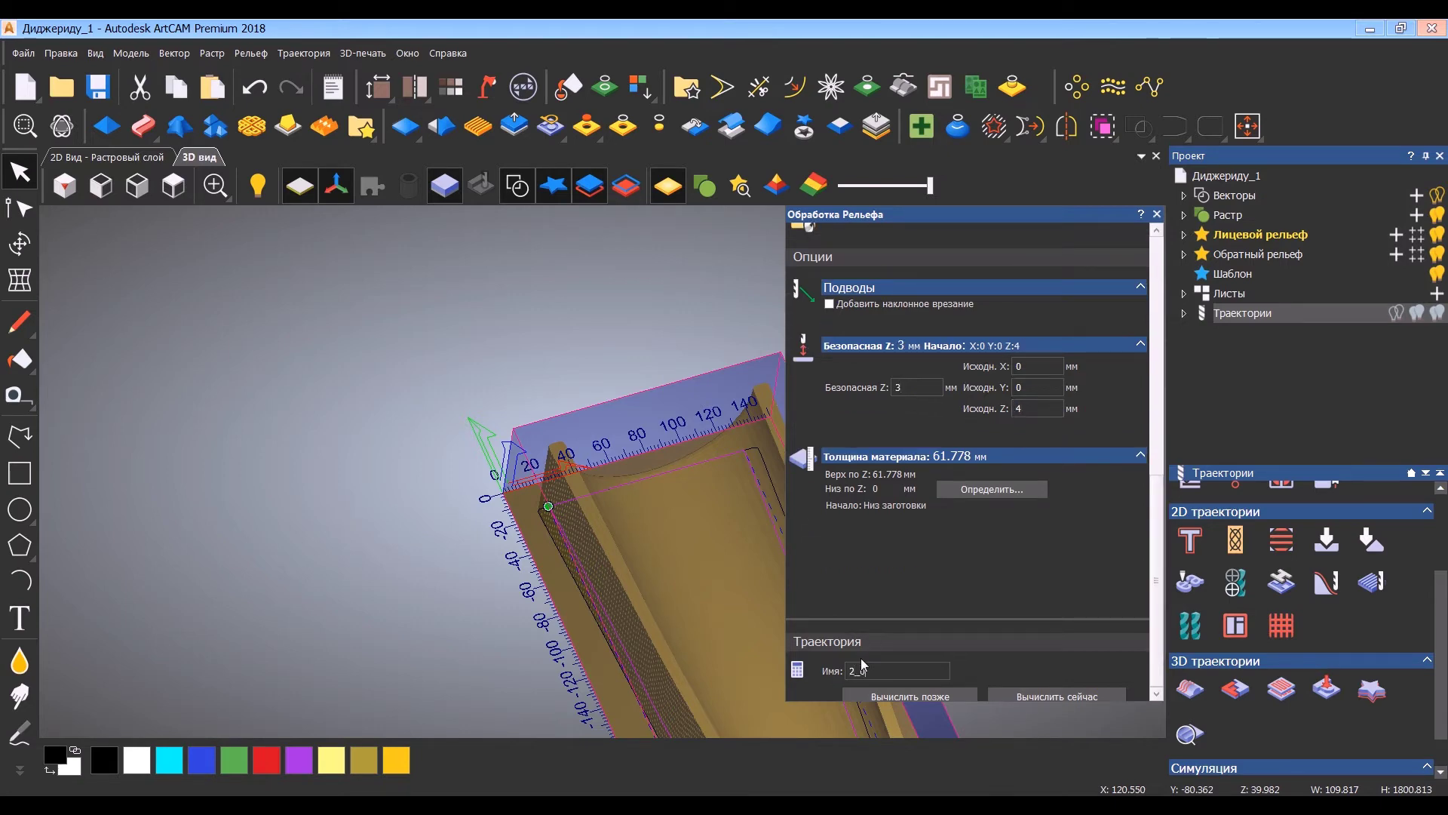
pyautogui.write('2_001_фрю')
pyautogui.write('сферическая12')
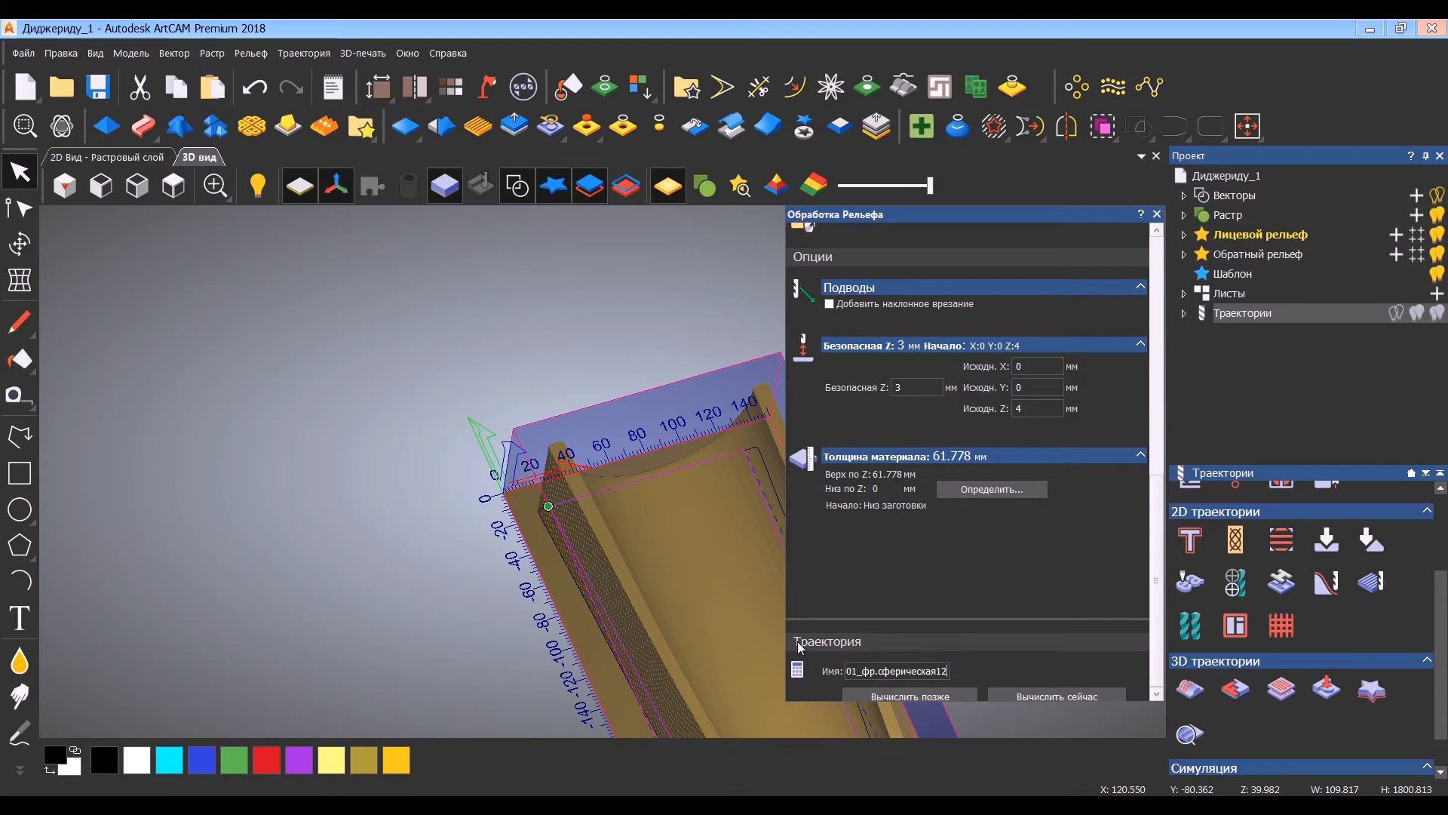
# Try to calculate the finishing toolpath immediately with the safe Z of 3 mm.
pyautogui.click(1052, 696)
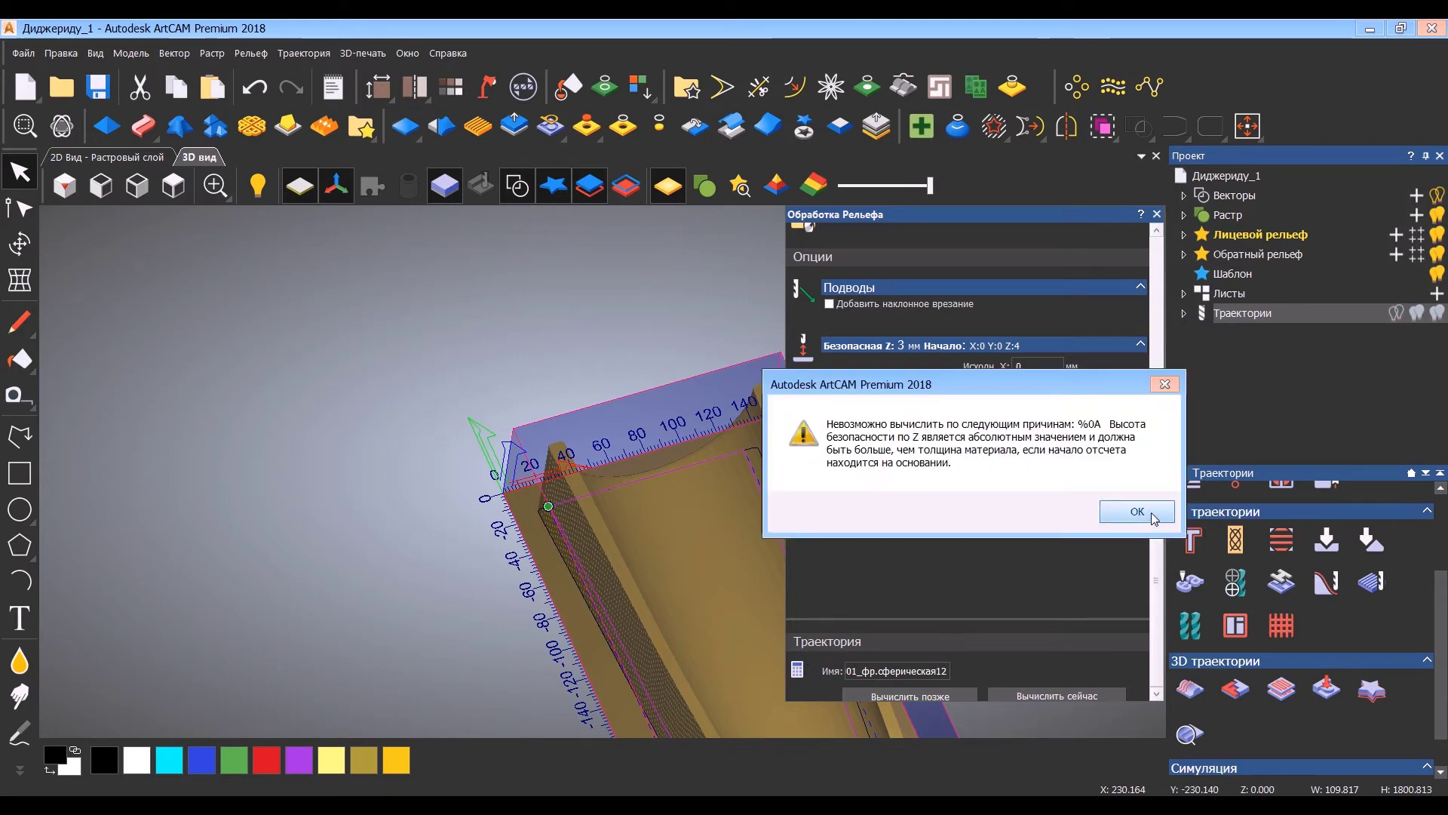
pyautogui.click(1151, 512)
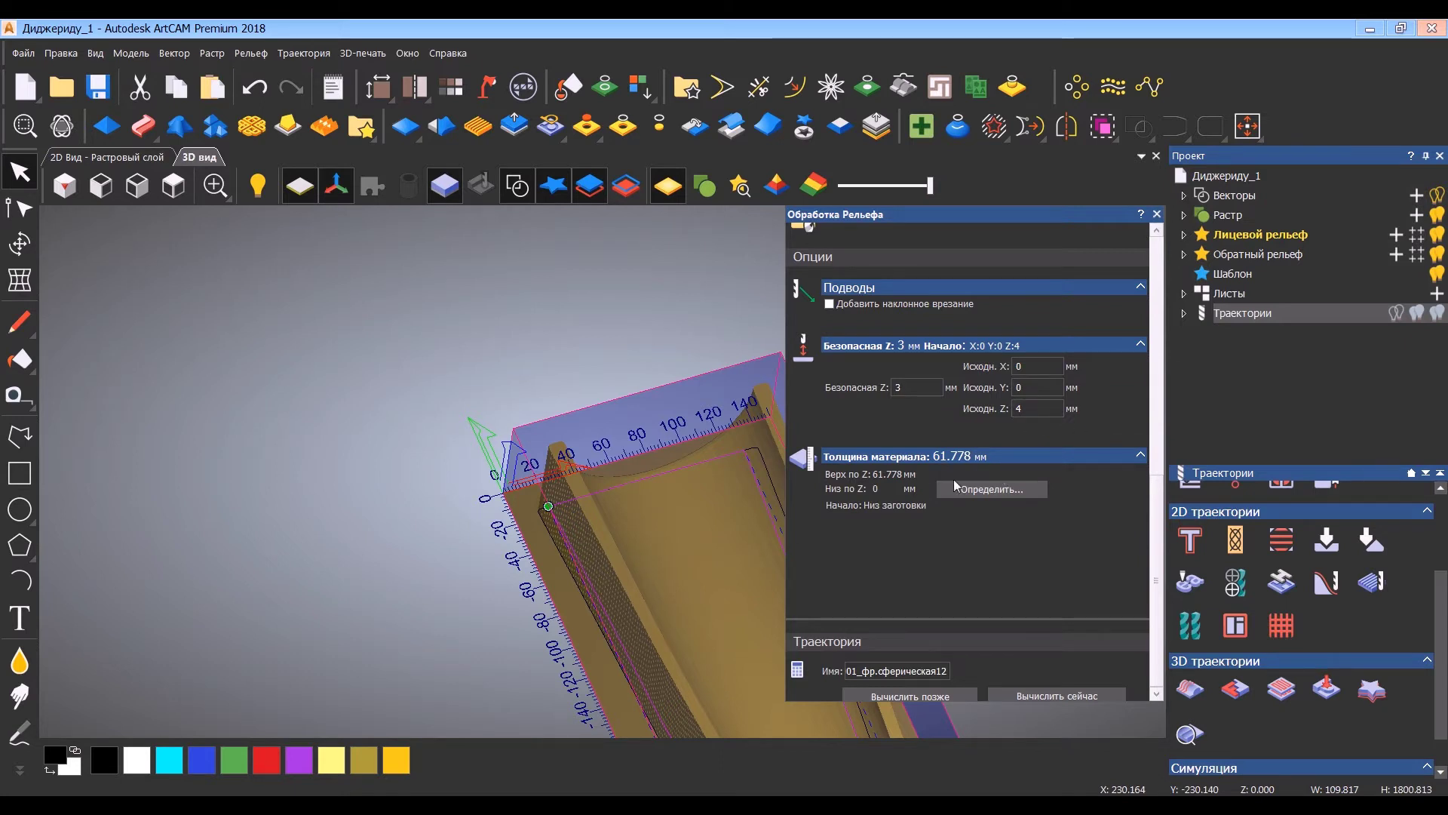
pyautogui.click(1038, 694)
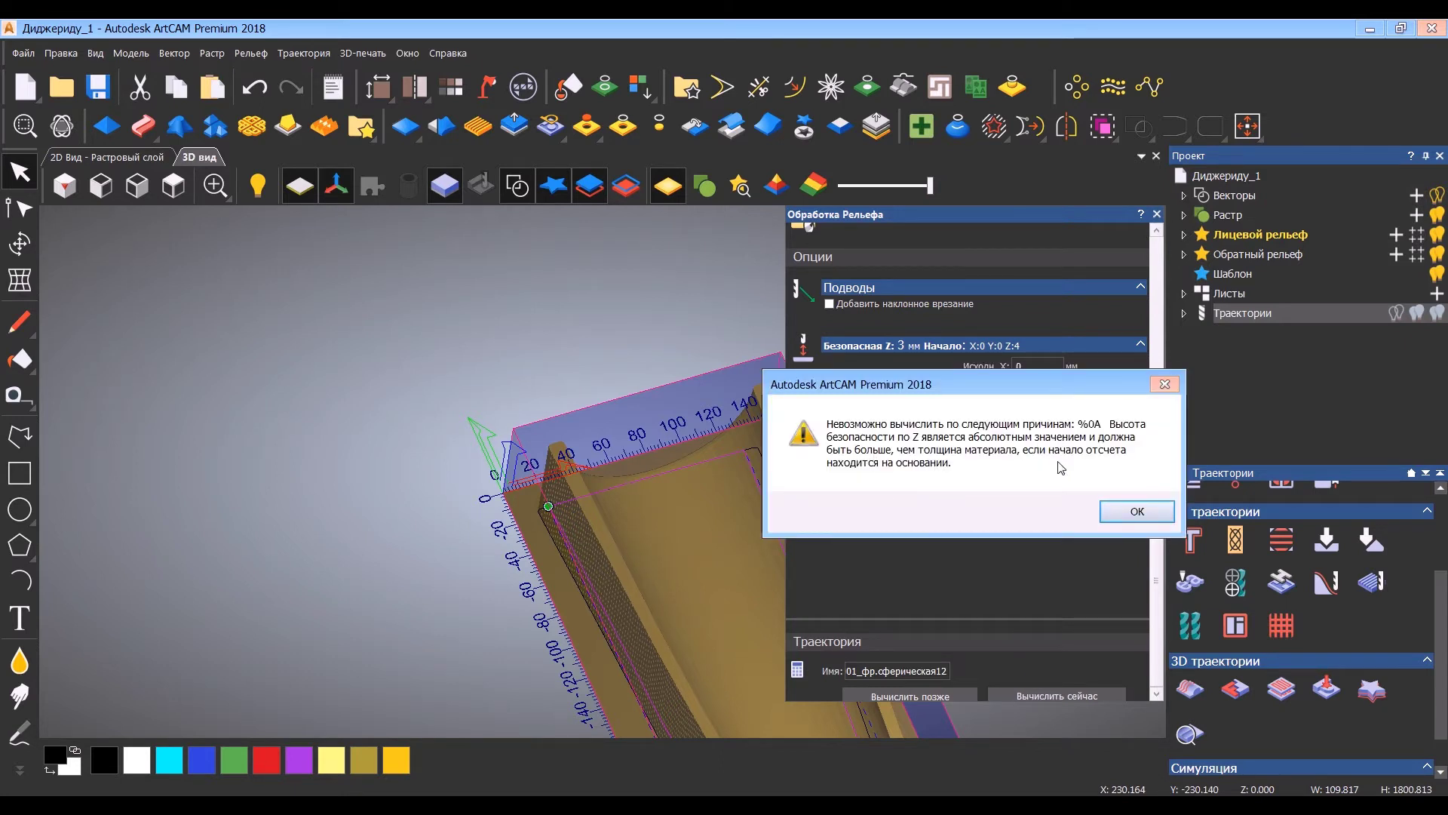
pyautogui.click(1137, 511)
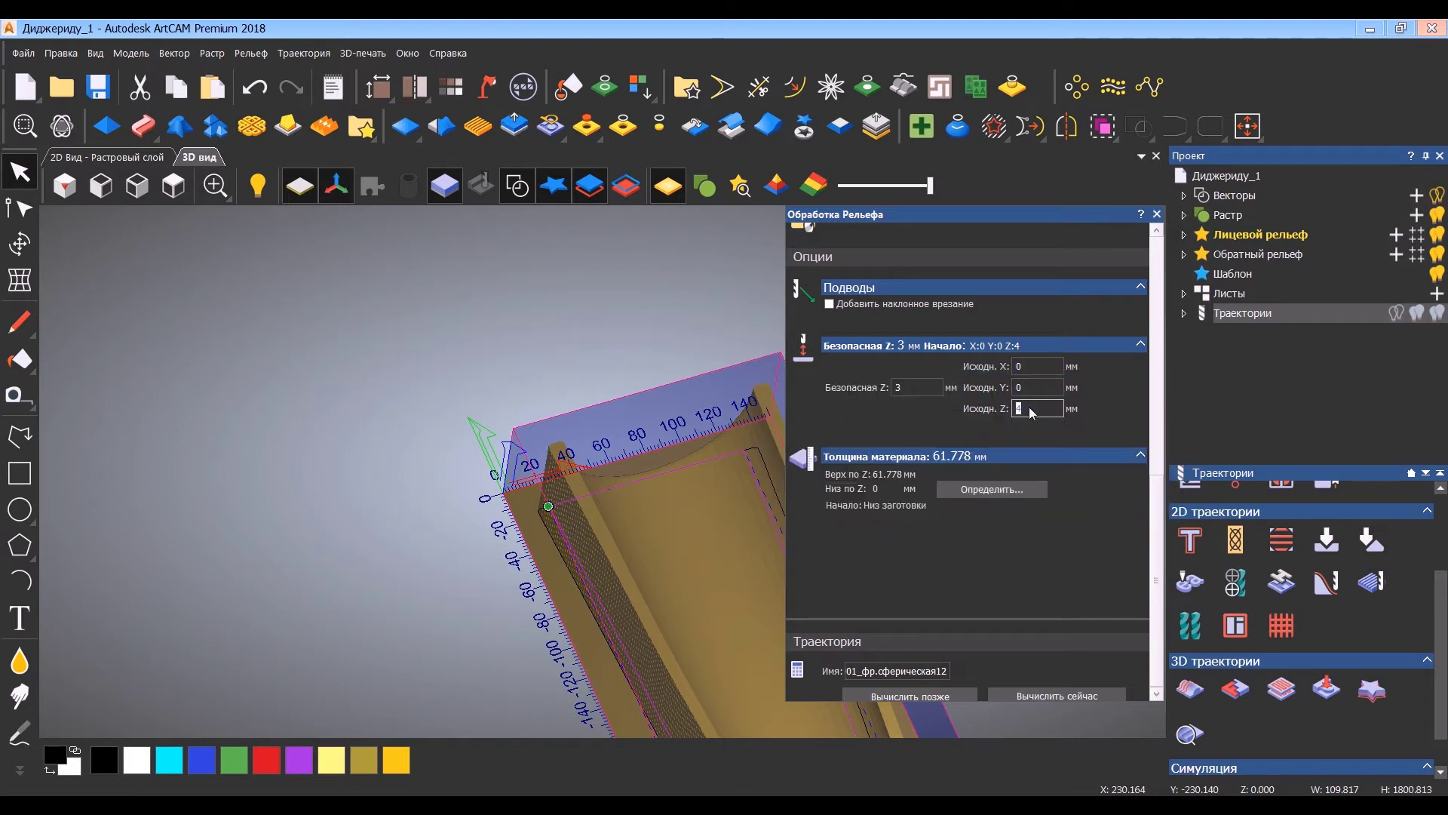
pyautogui.click(1066, 694)
pyautogui.click(1124, 508)
# Set the safe Z to 65 mm and the home Z to 3 mm, and calculate the finishing toolpath immediately.
pyautogui.click(922, 387)
pyautogui.write('65')
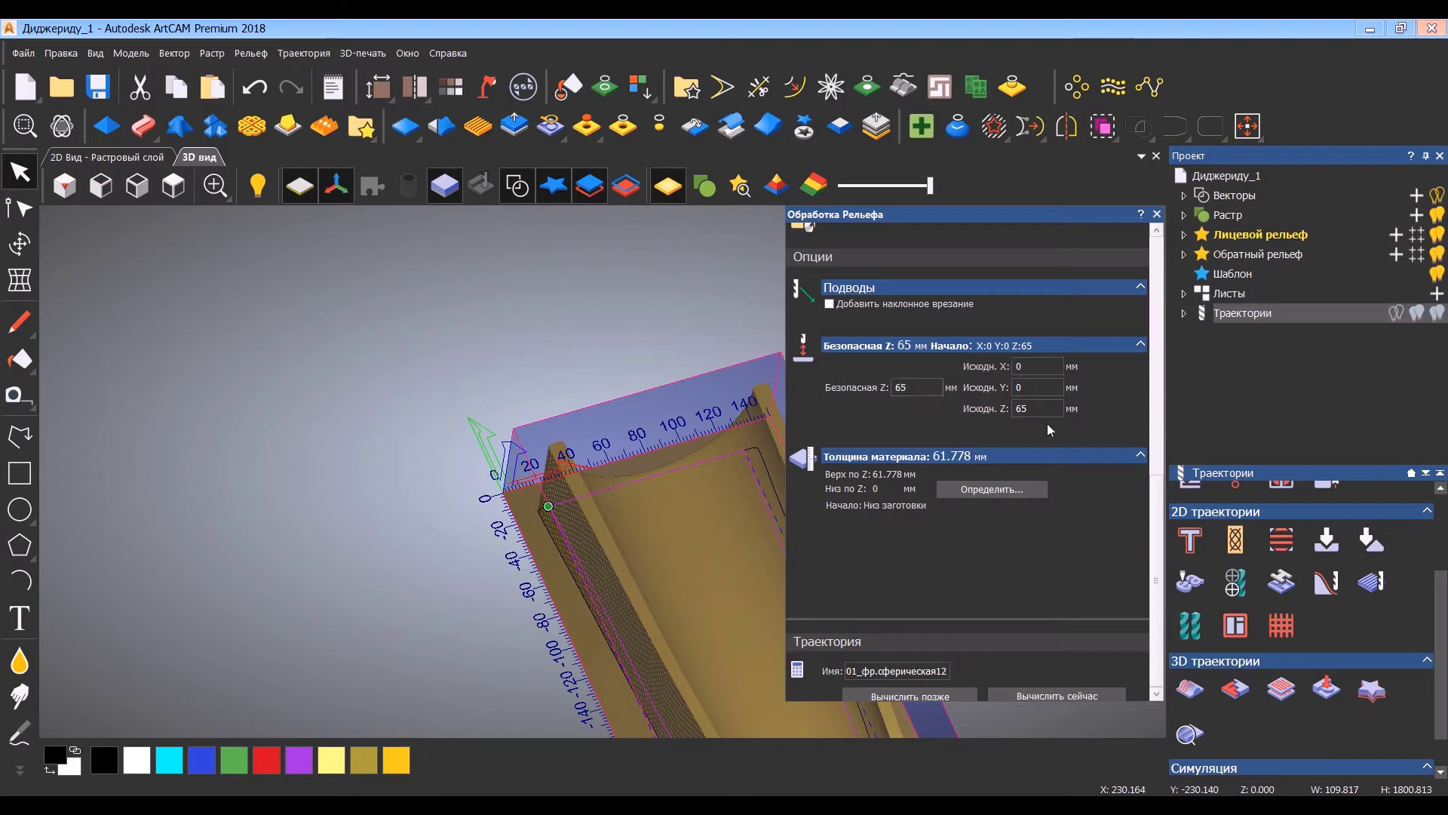
pyautogui.click(1018, 696)
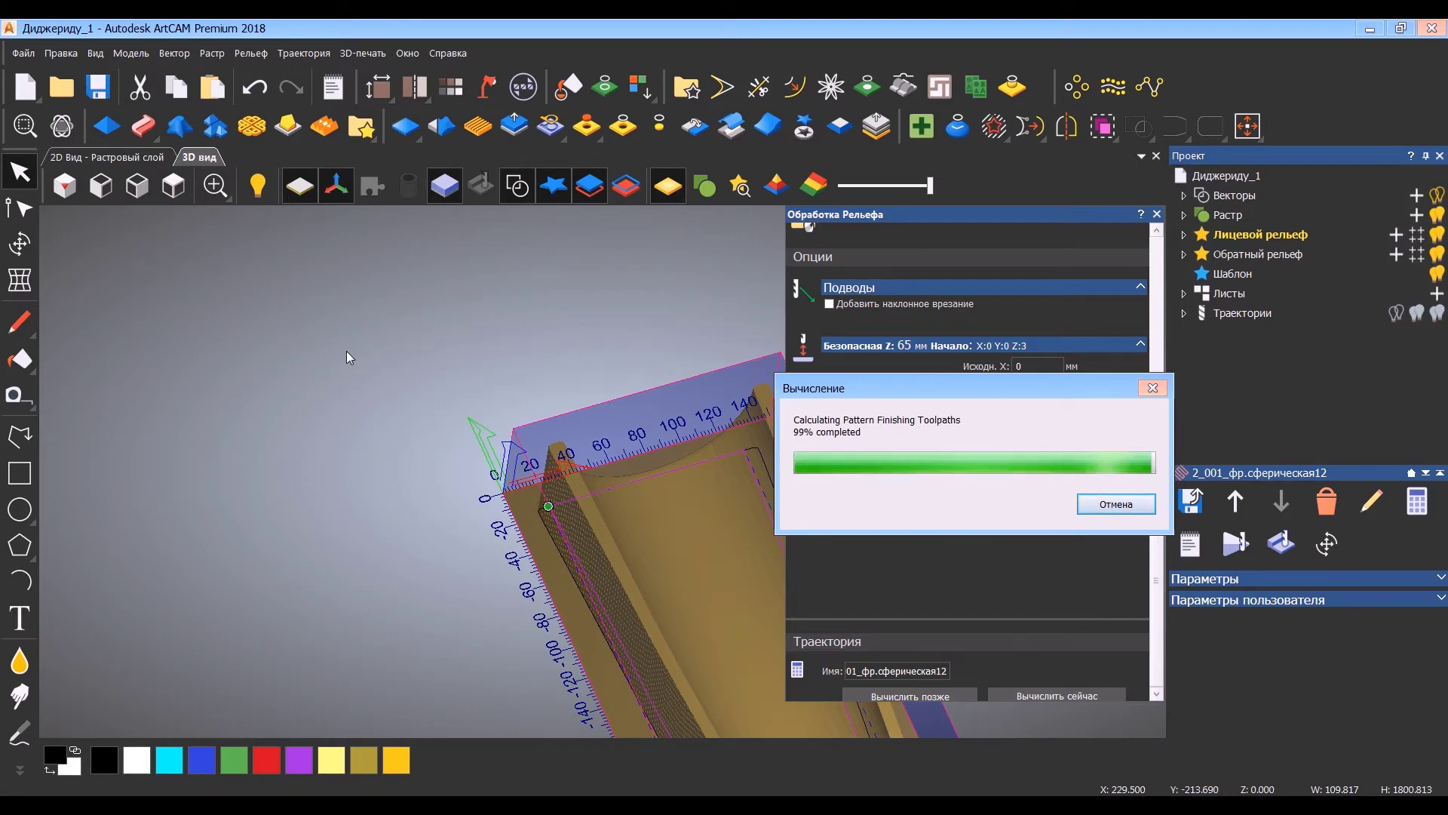
# Inspect the ball-nose finishing toolpath in 3D along the whole model, from the wide end to the narrow end.
pyautogui.moveTo(593, 483); pyautogui.dragTo(716, 556)
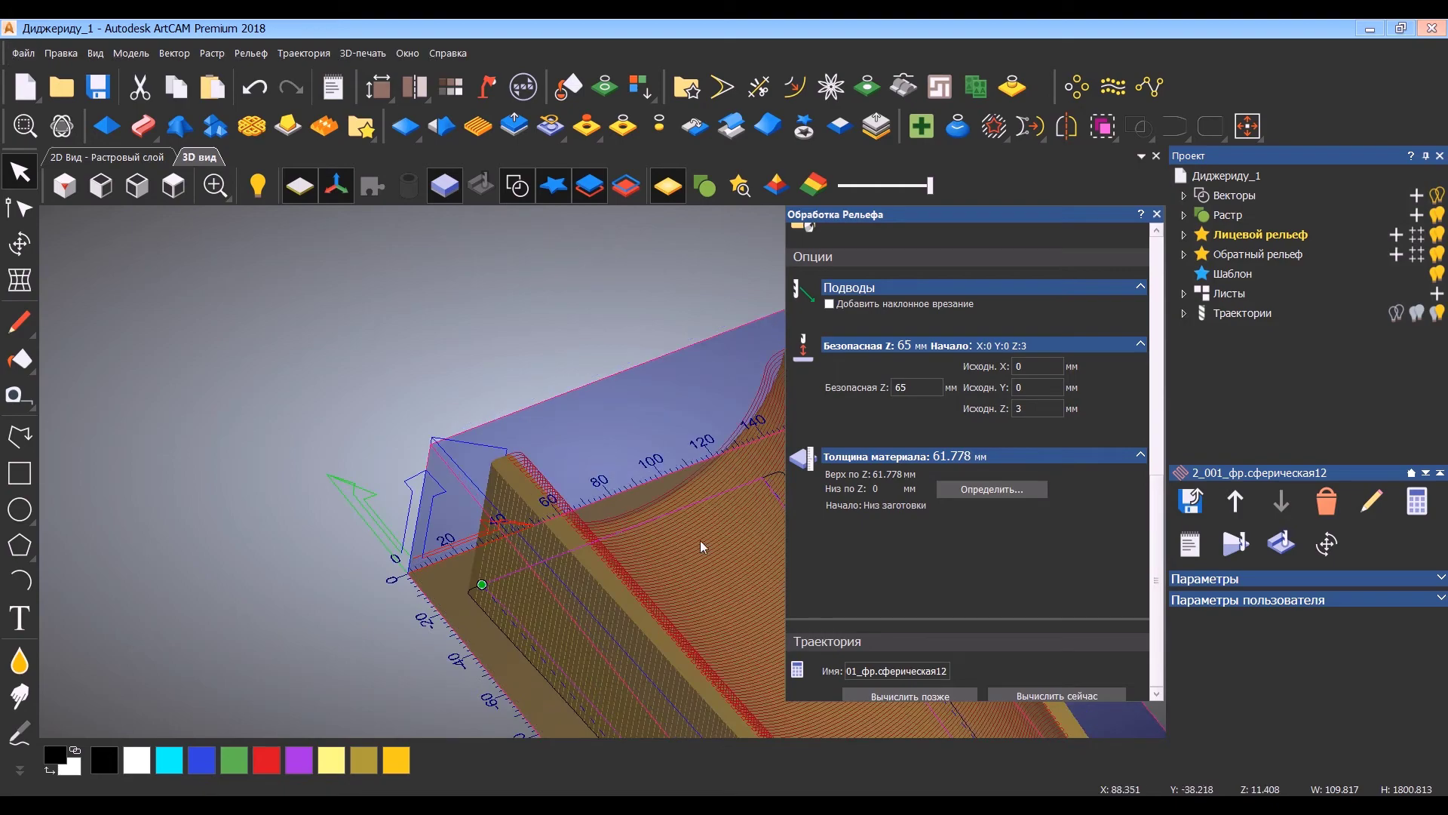
pyautogui.moveTo(709, 555); pyautogui.dragTo(294, 476, button='middle')
pyautogui.scroll(-5, 528, 589)
pyautogui.moveTo(553, 605); pyautogui.dragTo(294, 210, button='middle')
pyautogui.scroll(3, 745, 641)
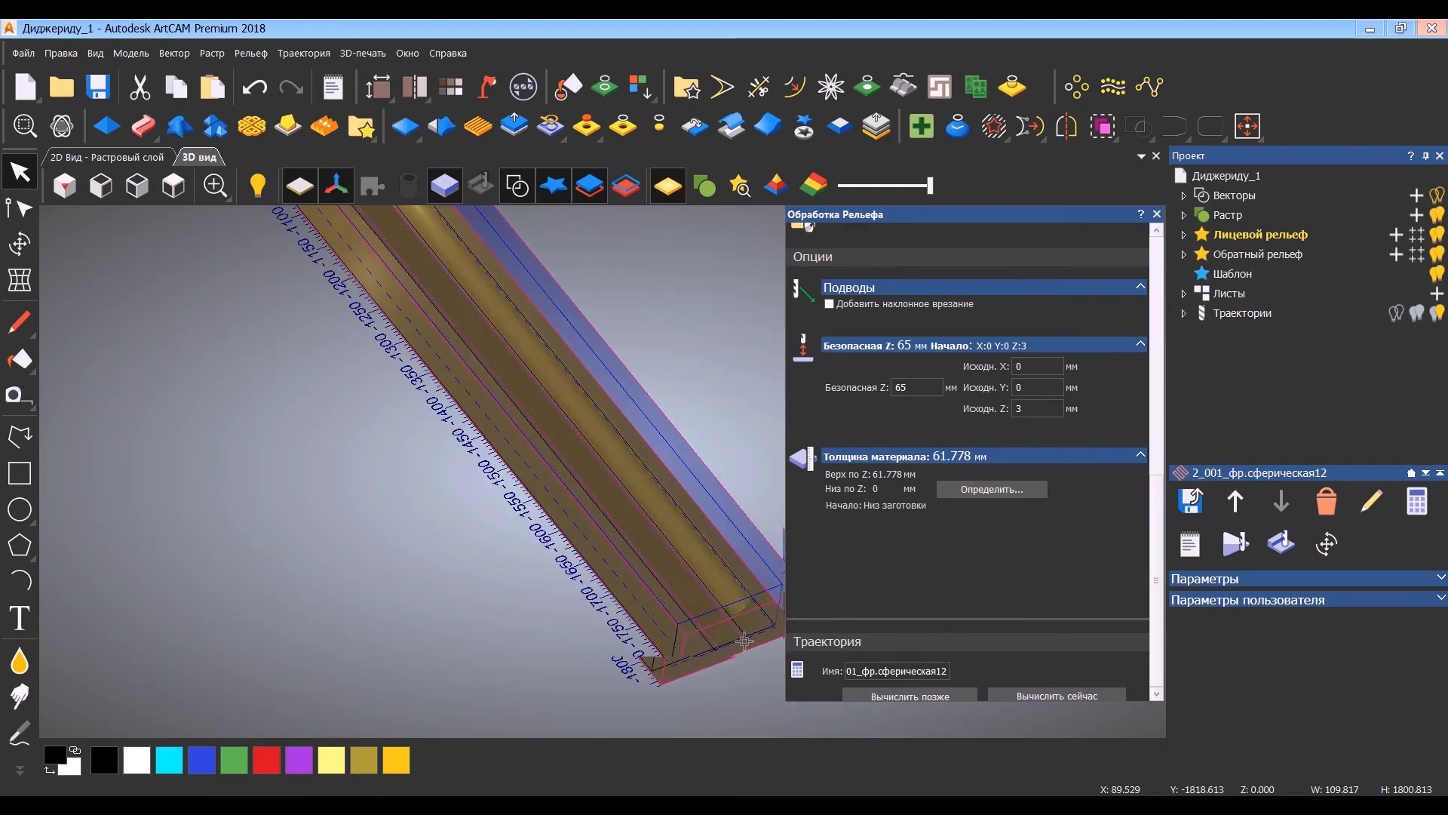
pyautogui.moveTo(744, 641); pyautogui.dragTo(656, 567, button='middle')
pyautogui.scroll(3, 749, 538)
pyautogui.scroll(-5, 763, 605)
pyautogui.moveTo(480, 355); pyautogui.dragTo(679, 649, button='middle')
pyautogui.moveTo(375, 284); pyautogui.dragTo(490, 447, button='middle')
pyautogui.scroll(4, 490, 446)
pyautogui.moveTo(490, 446); pyautogui.dragTo(424, 444)
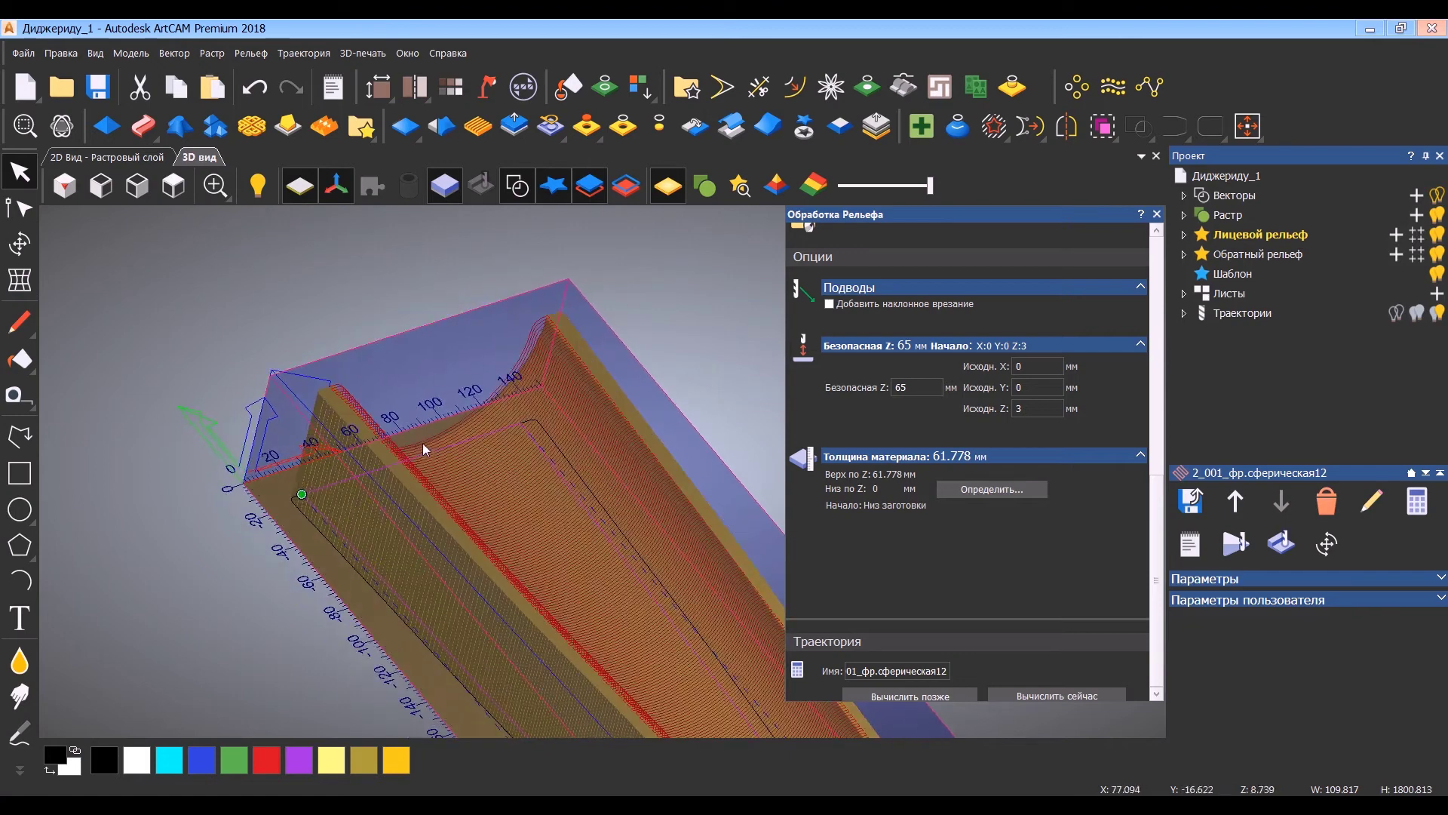
pyautogui.scroll(-2, 530, 501)
# Close the relief machining settings and hide the 2_001_фр.сферическая12 toolpath in the 3D view.
pyautogui.click(1156, 215)
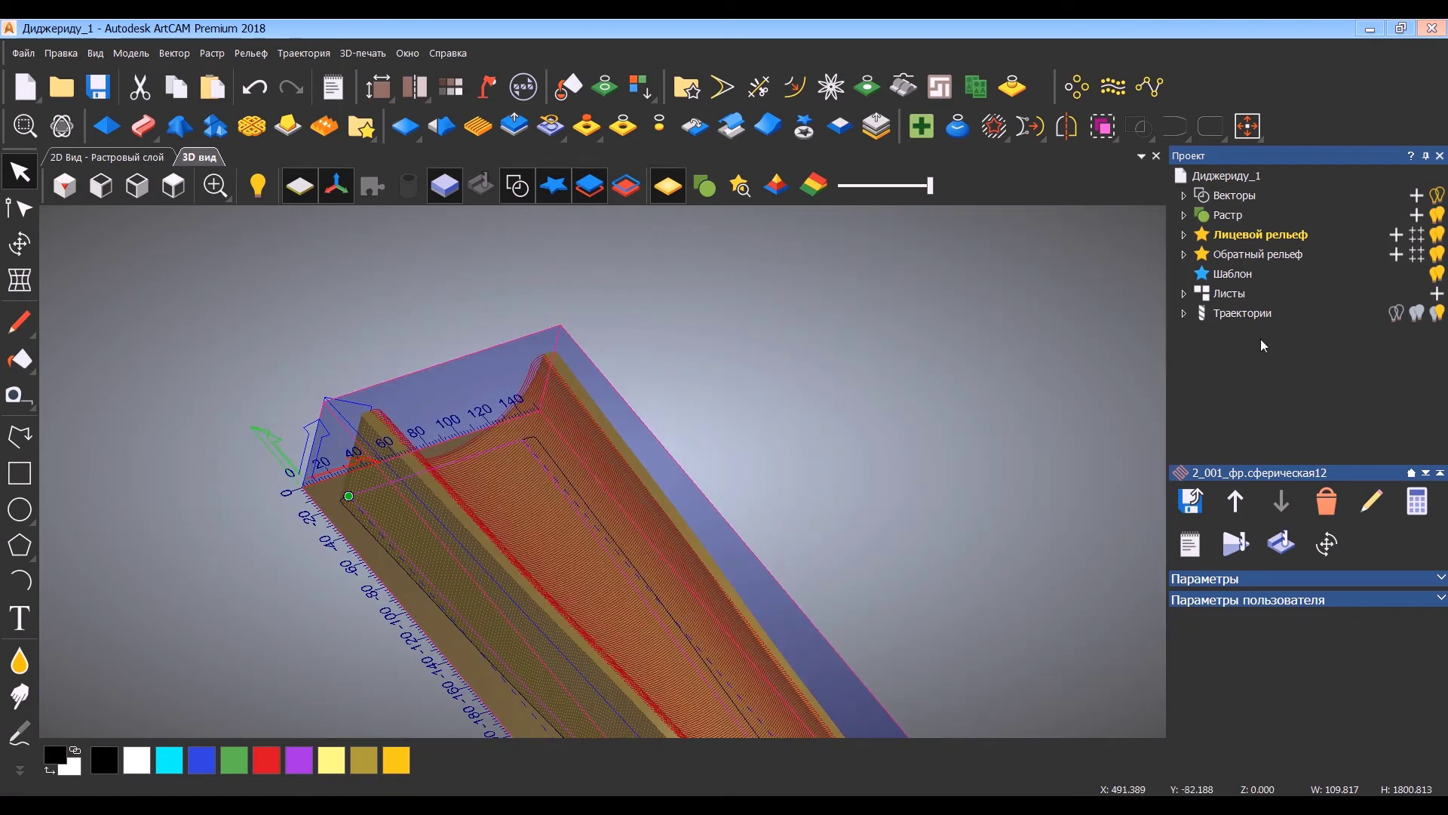
pyautogui.click(1184, 314)
pyautogui.click(1436, 353)
pyautogui.moveTo(557, 614); pyautogui.dragTo(475, 654)
pyautogui.scroll(1, 445, 550)
pyautogui.scroll(-3, 444, 550)
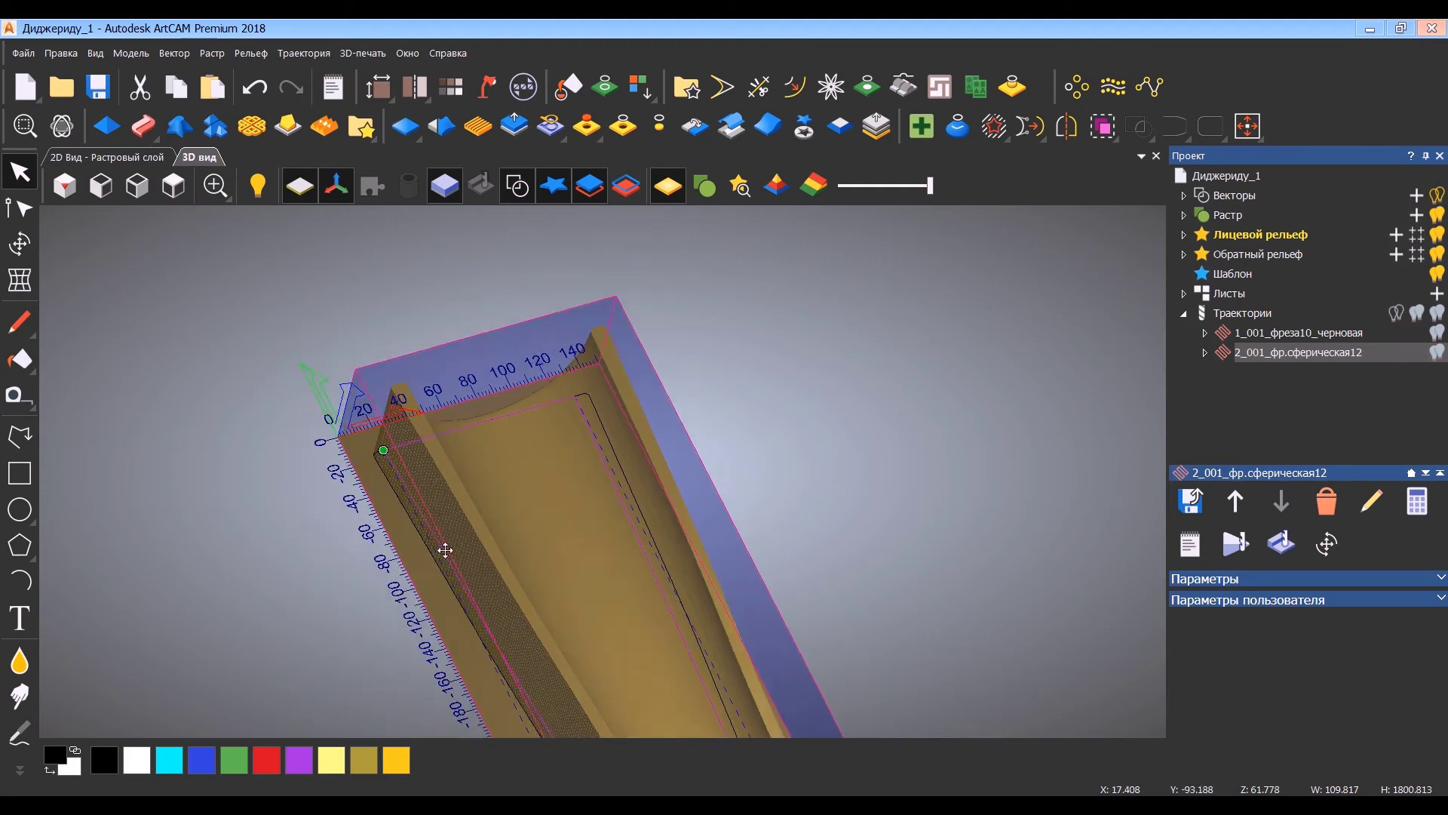
pyautogui.scroll(1, 474, 549)
pyautogui.scroll(2, 474, 549)
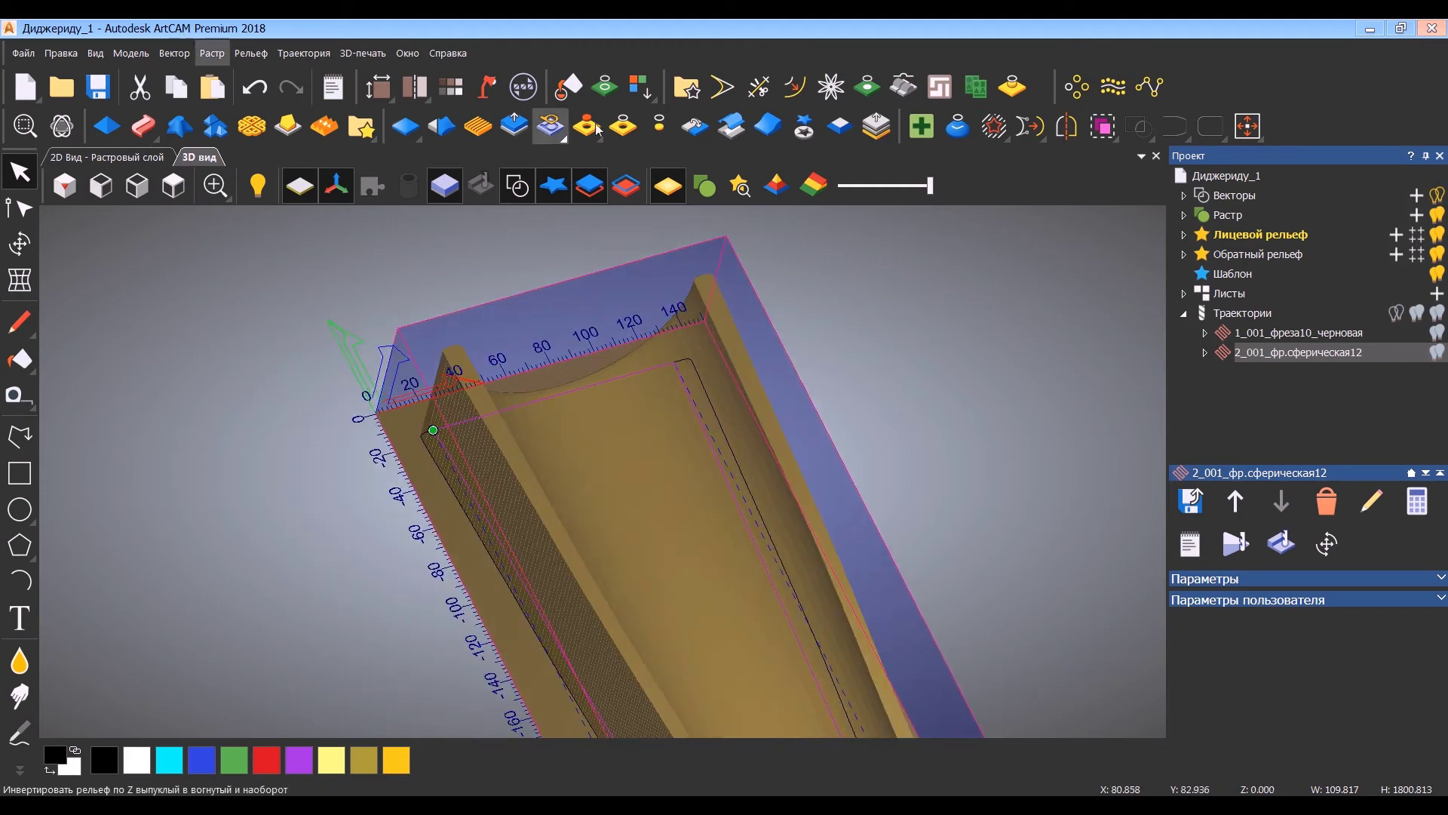
# Start a profile toolpath and select the outer contour of the didgeridoo in the 2D view.
pyautogui.click(1255, 318)
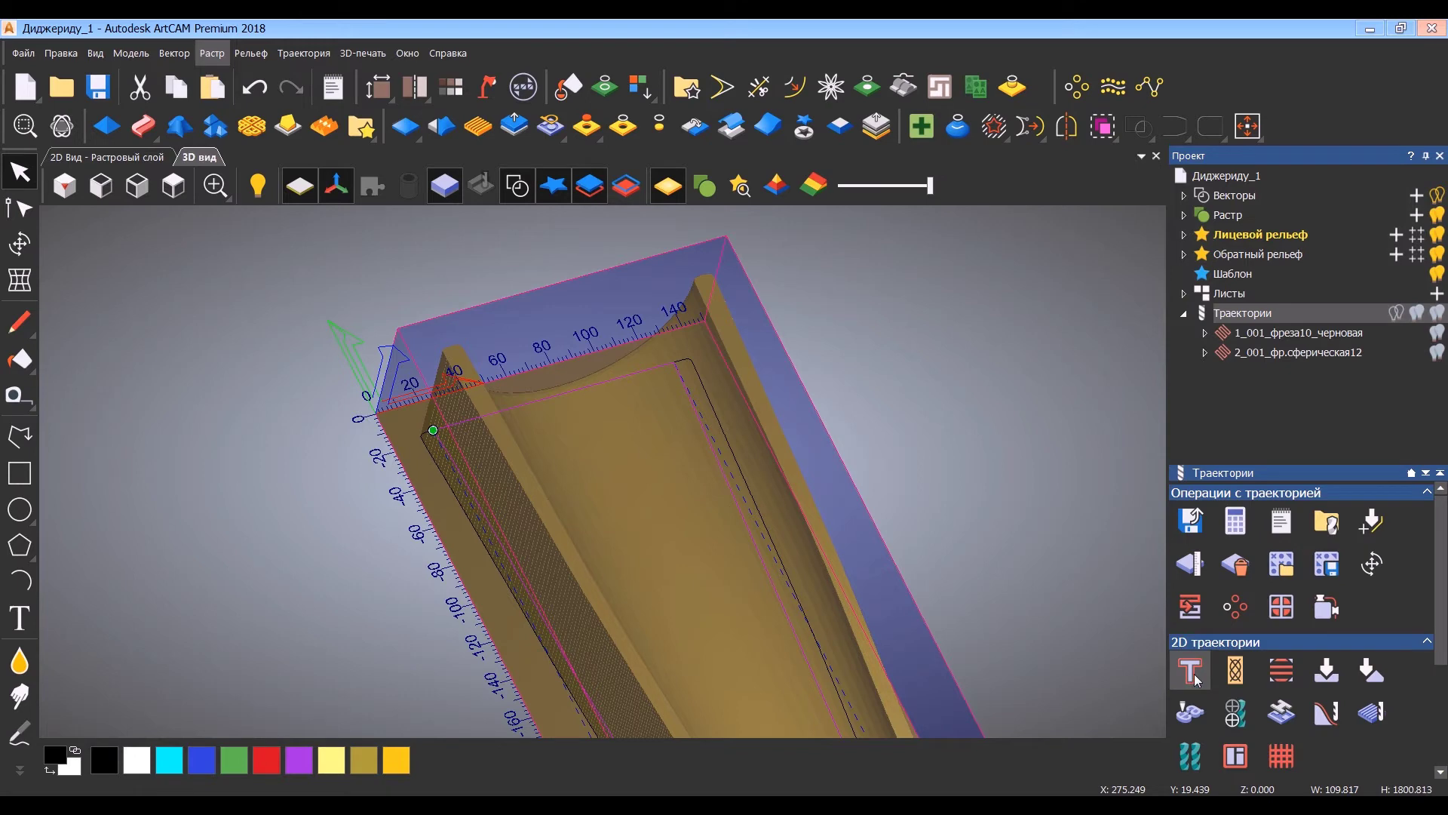
pyautogui.click(1192, 673)
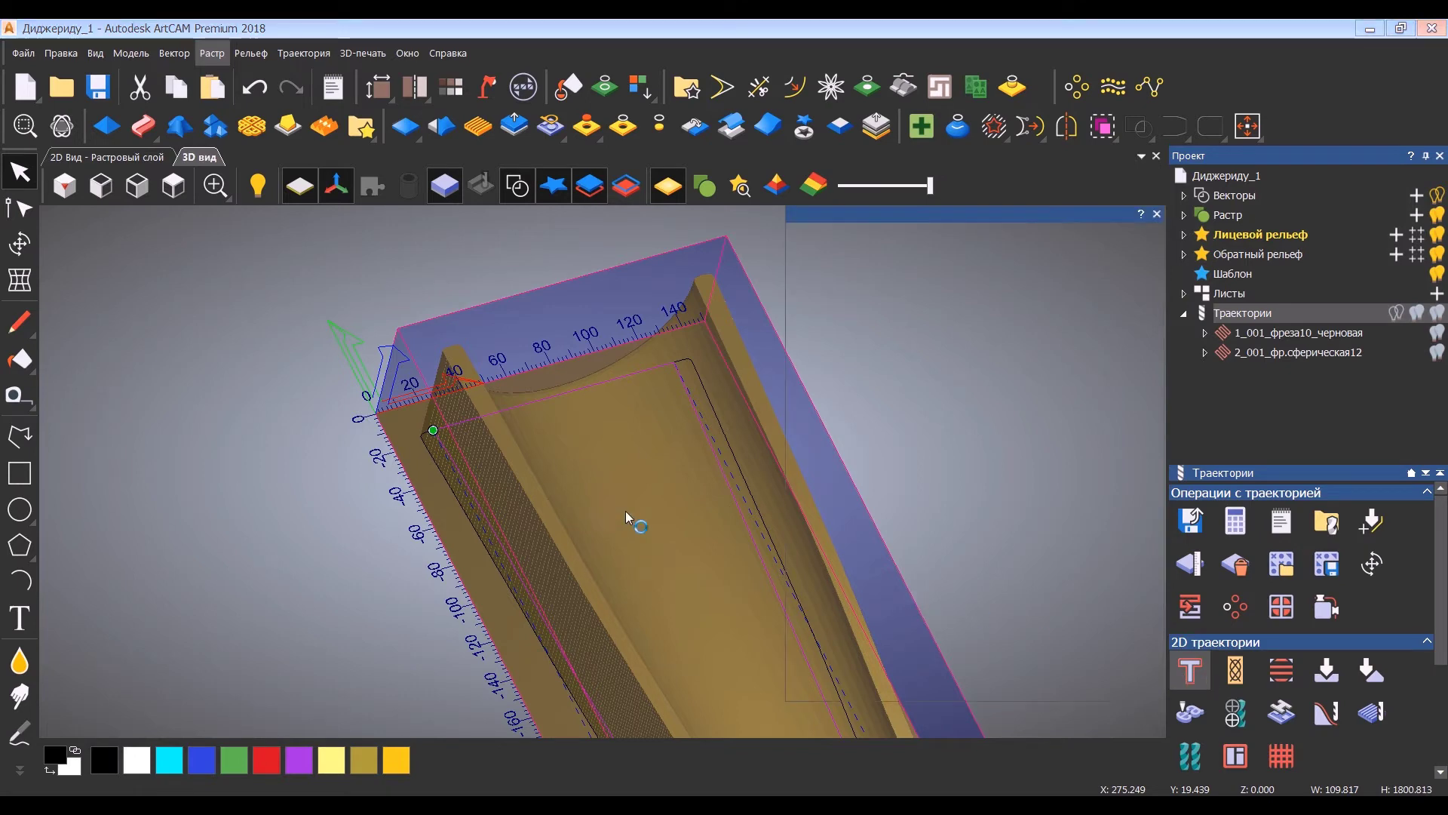
pyautogui.click(108, 160)
pyautogui.scroll(4, 610, 247)
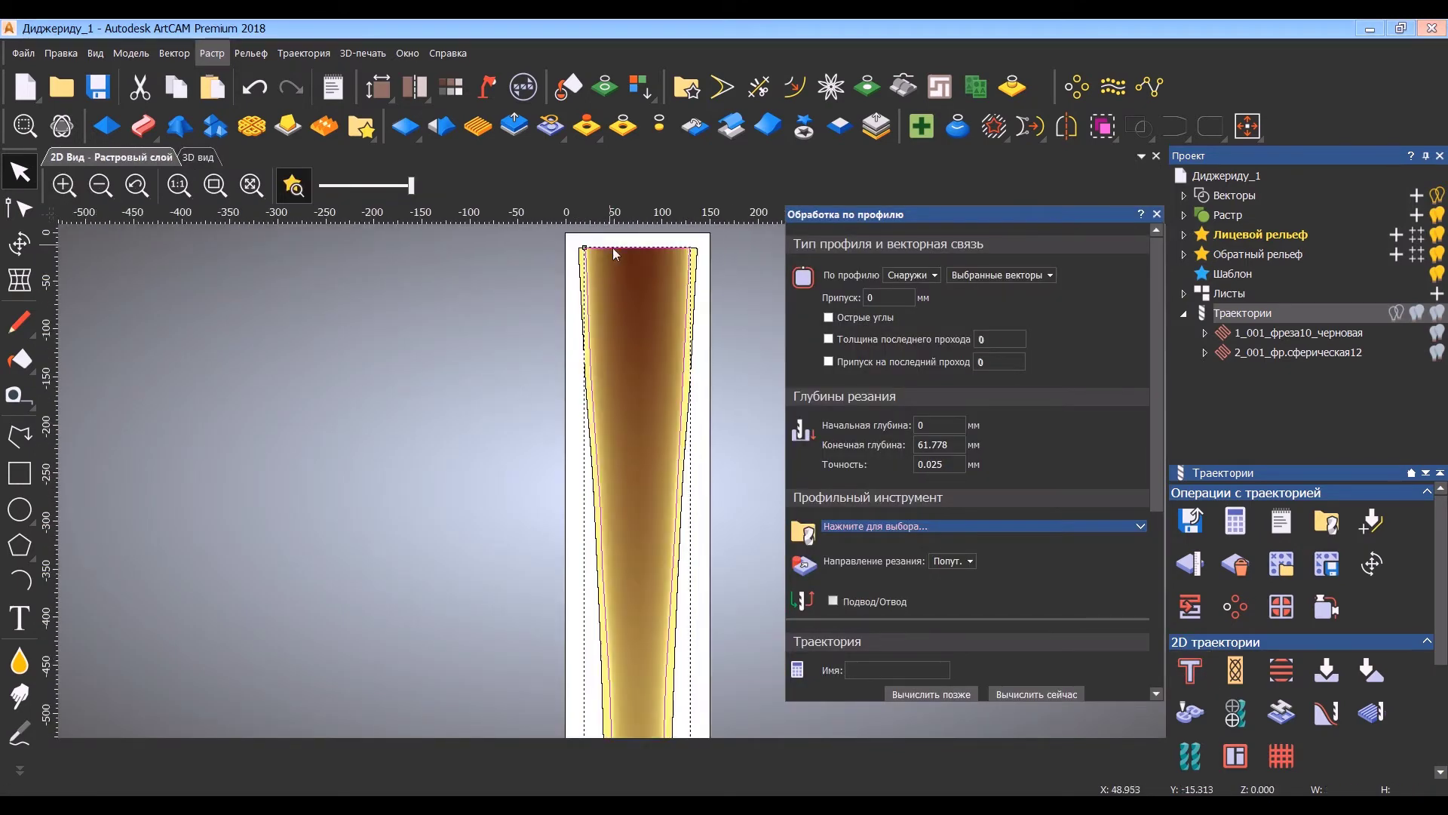
pyautogui.click(498, 241)
pyautogui.scroll(-3, 705, 494)
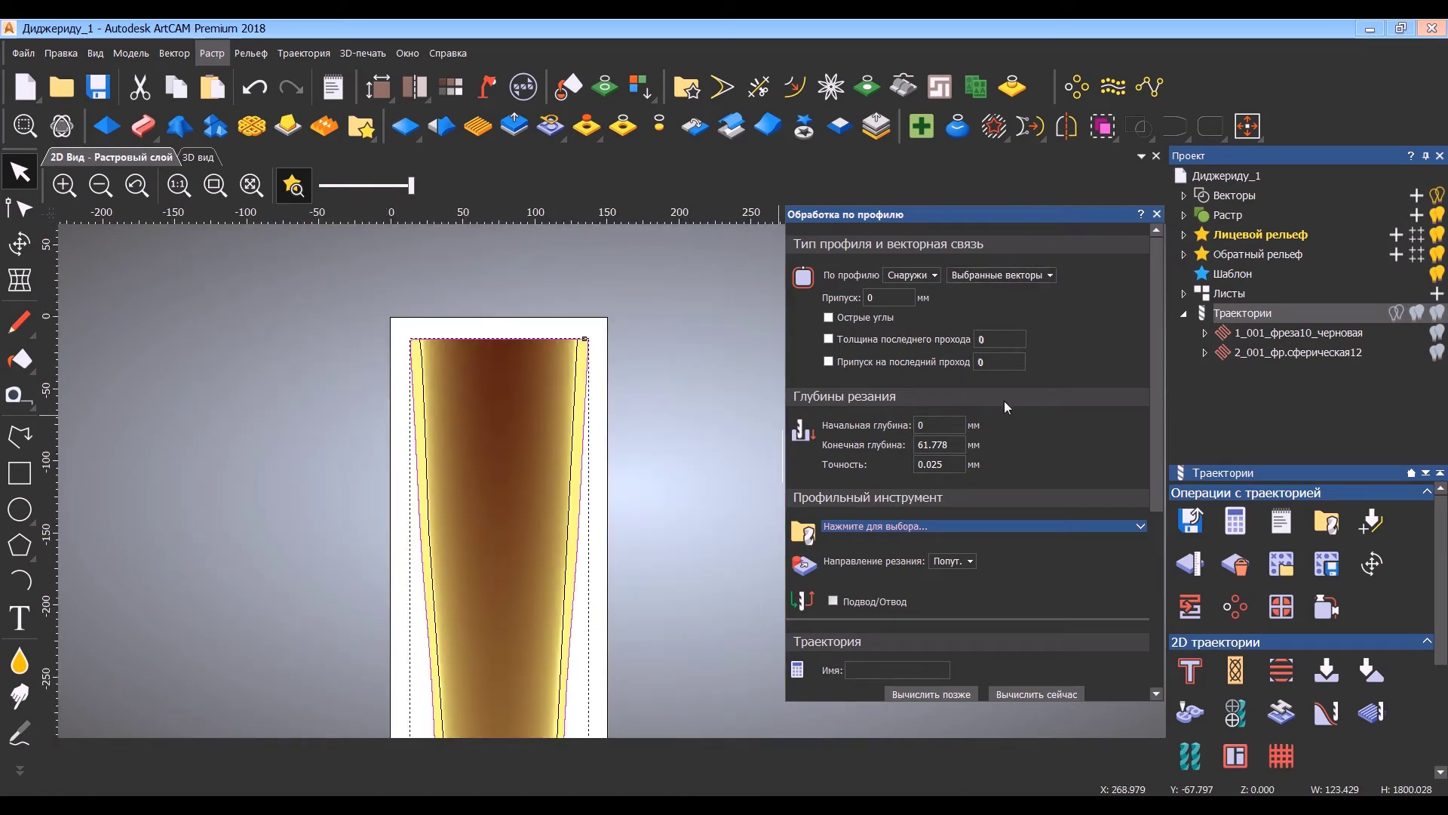
# Choose the steel 12 mm end mill as the profiling tool, accepting its existing parameters.
pyautogui.click(998, 528)
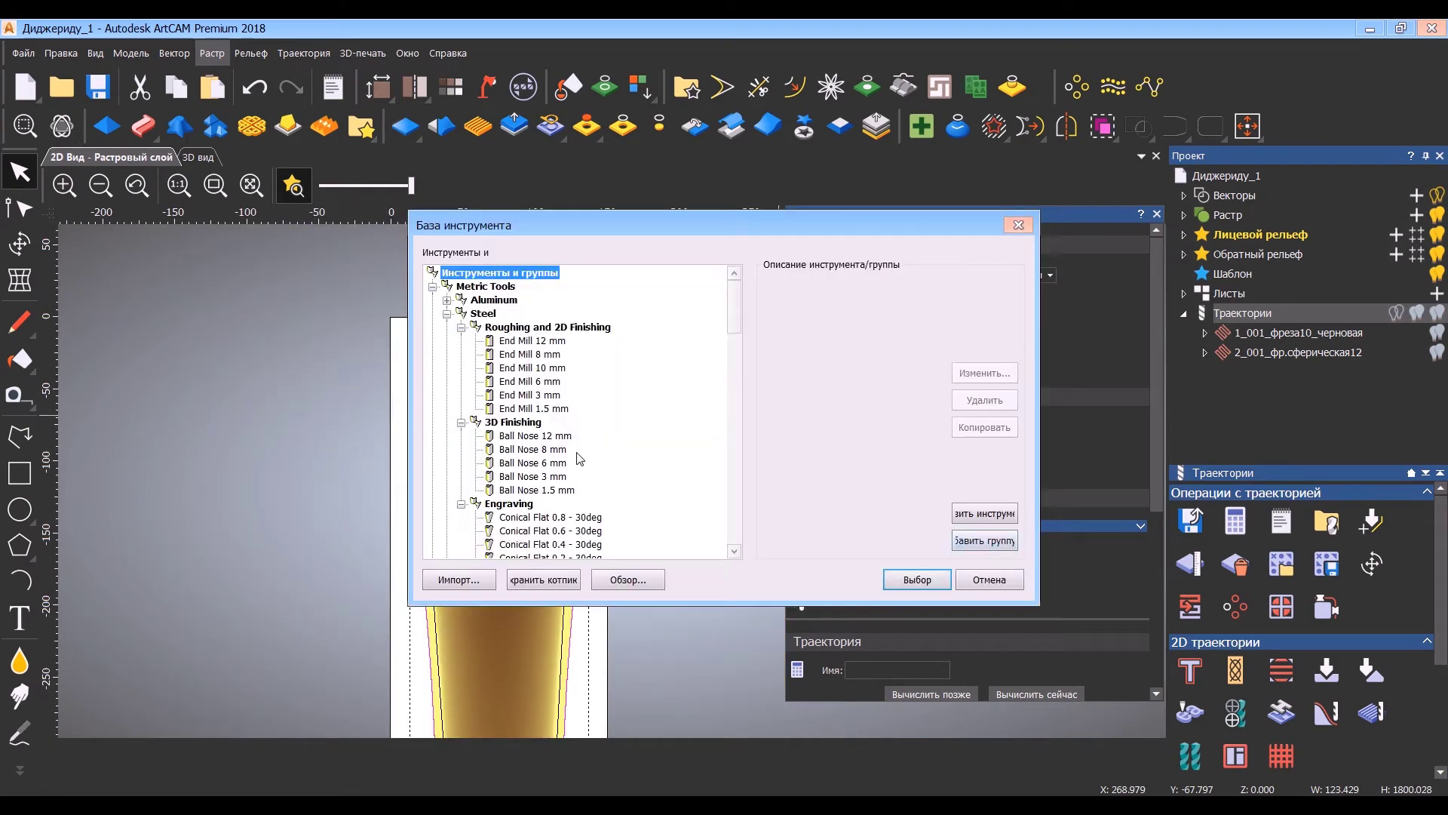
pyautogui.click(988, 375)
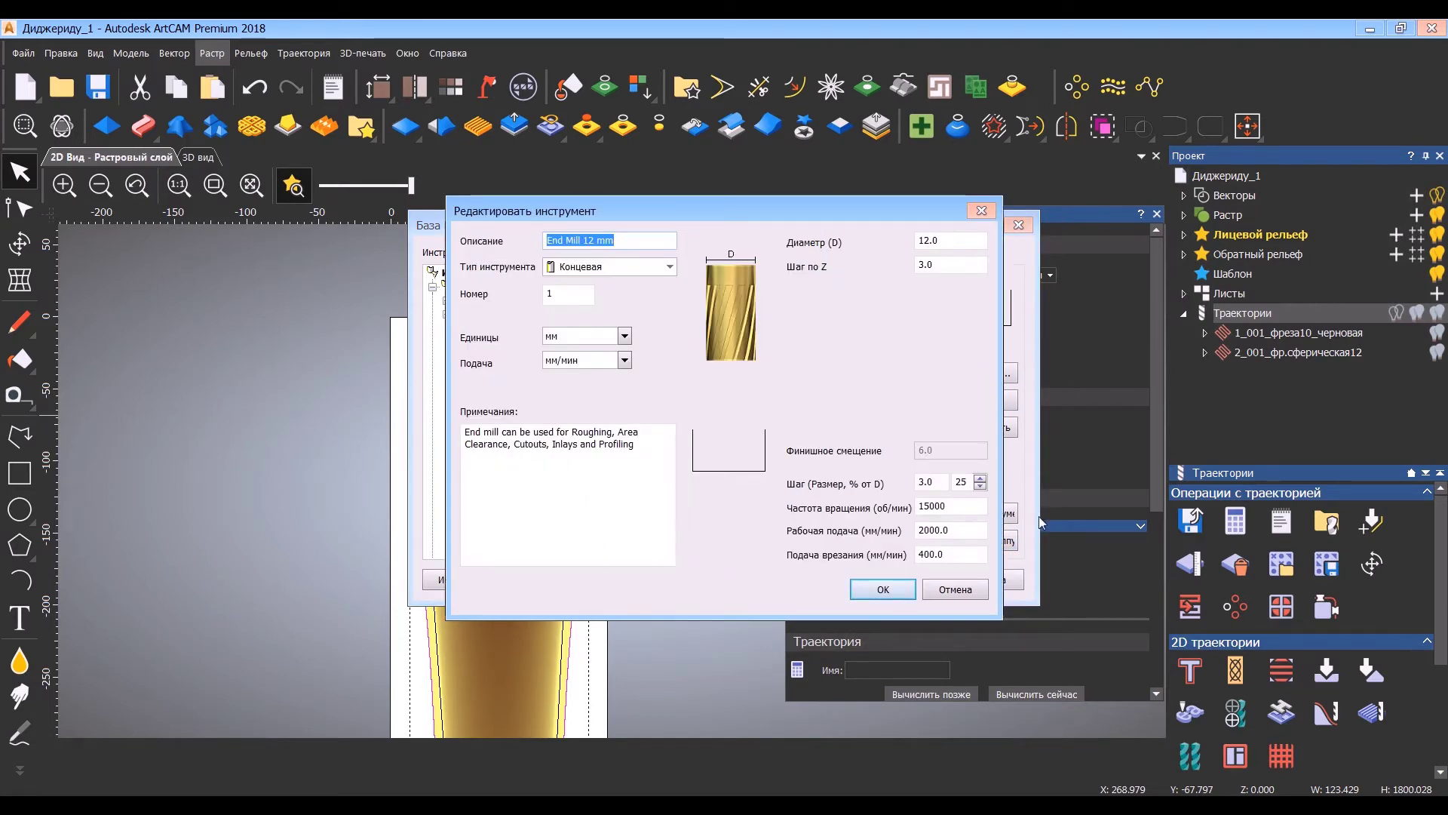
pyautogui.click(881, 589)
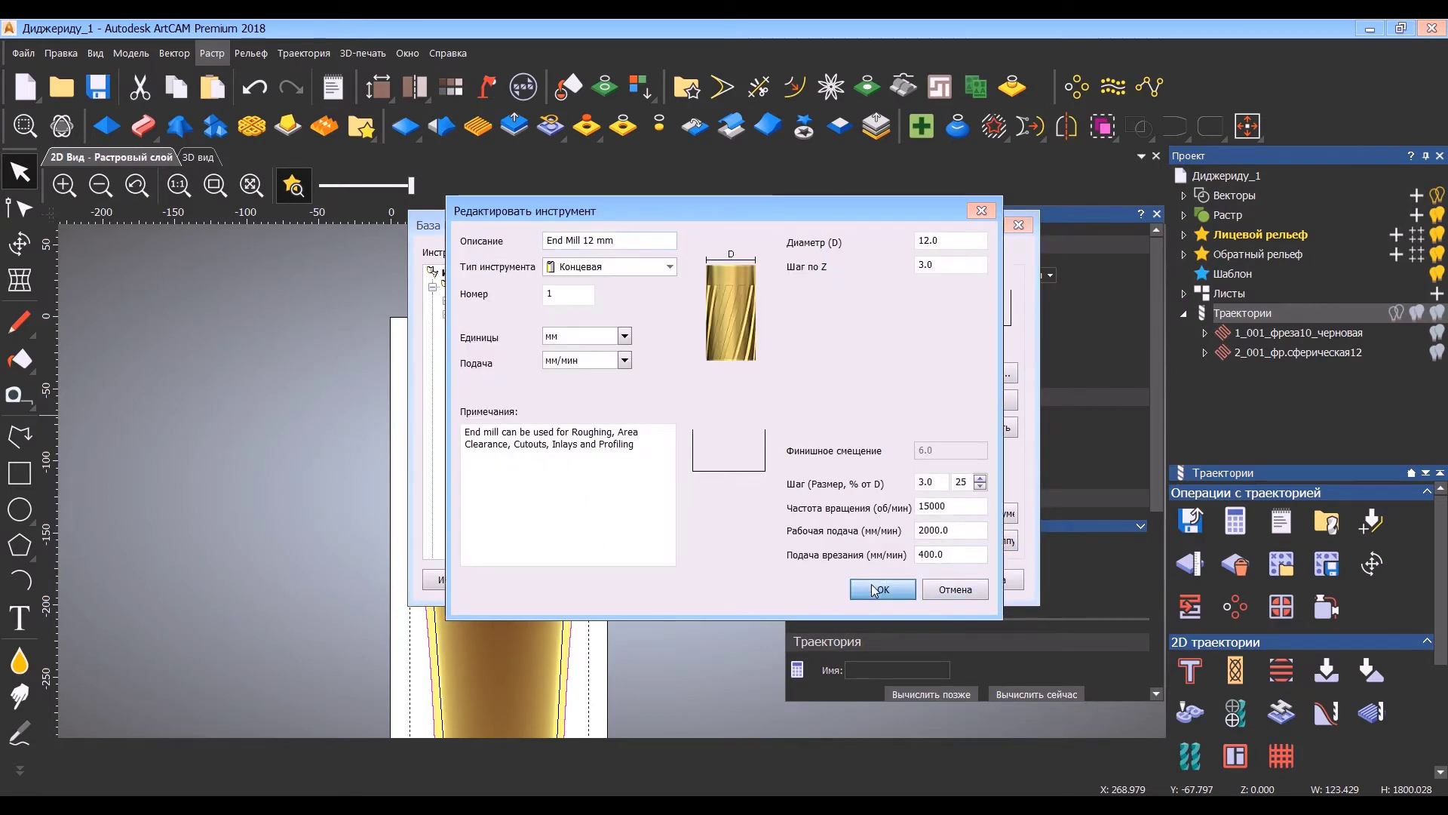
pyautogui.click(909, 579)
pyautogui.scroll(-5, 1147, 487)
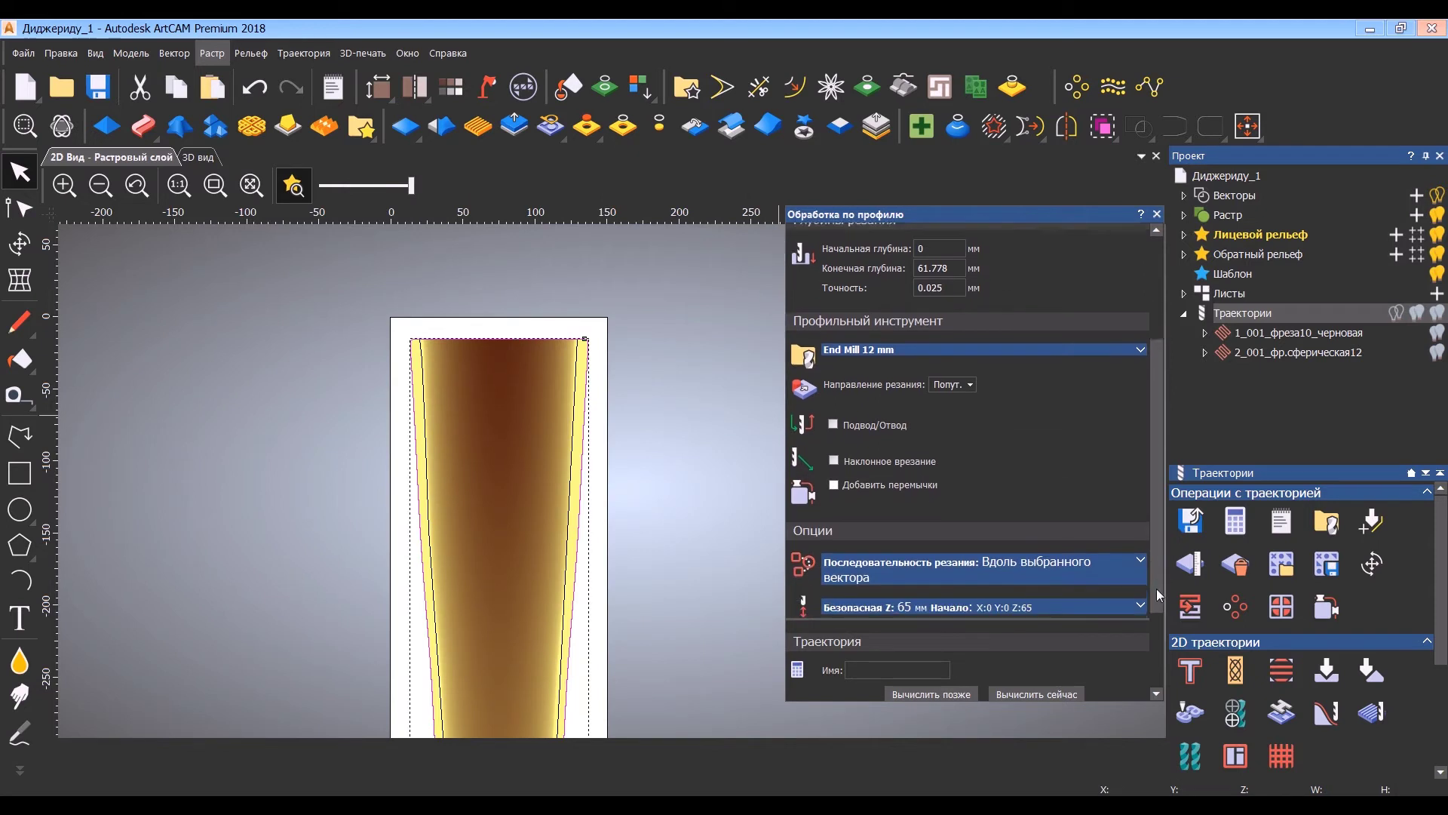
# Set the profile cutting sequence to manual with fixed start nodes, choosing the didgeridoo's outer contour as the vector to follow.
pyautogui.click(1139, 525)
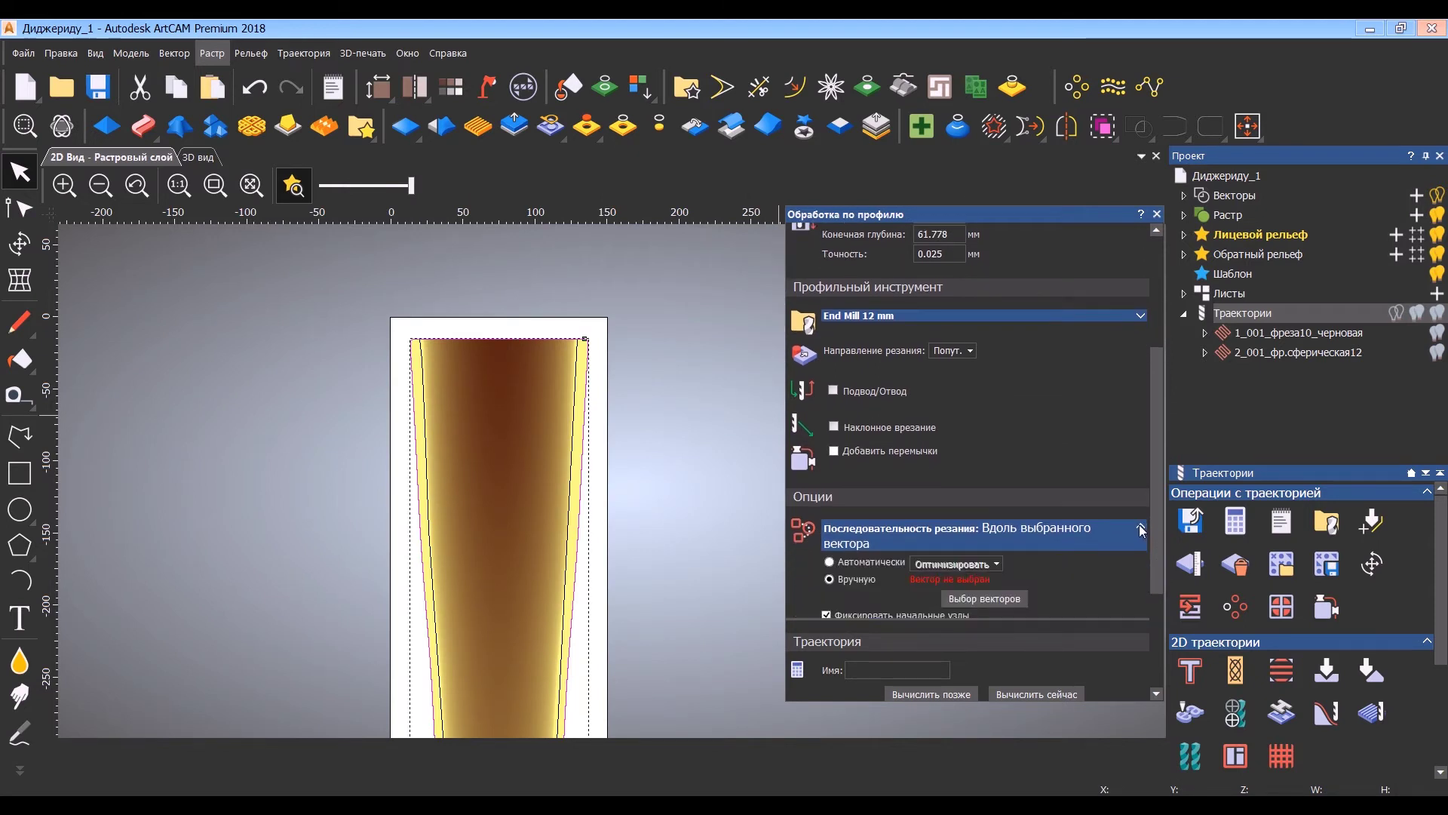
pyautogui.moveTo(1158, 517); pyautogui.dragTo(1152, 592)
pyautogui.click(978, 464)
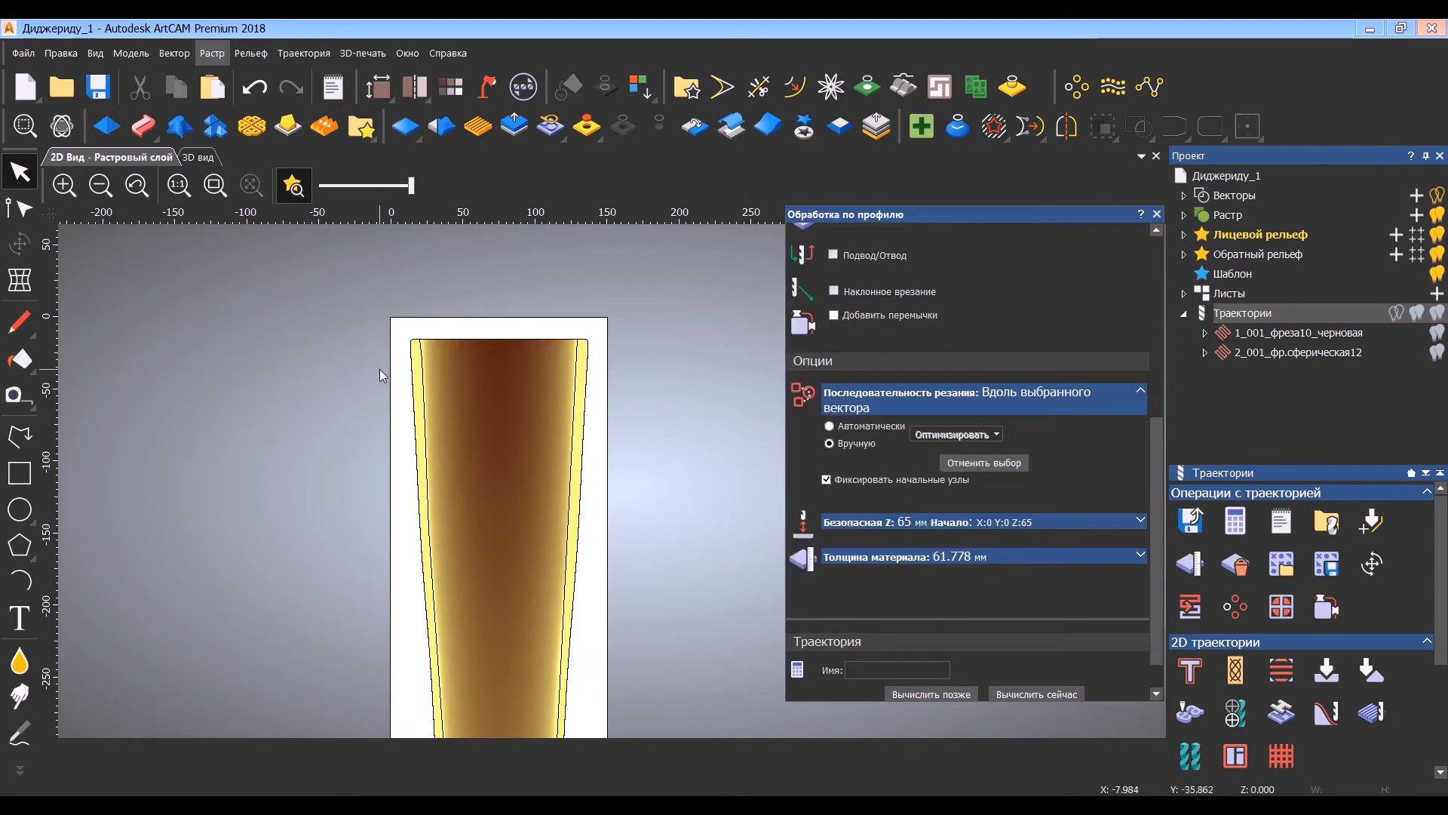
pyautogui.click(438, 340)
pyautogui.scroll(5, 506, 350)
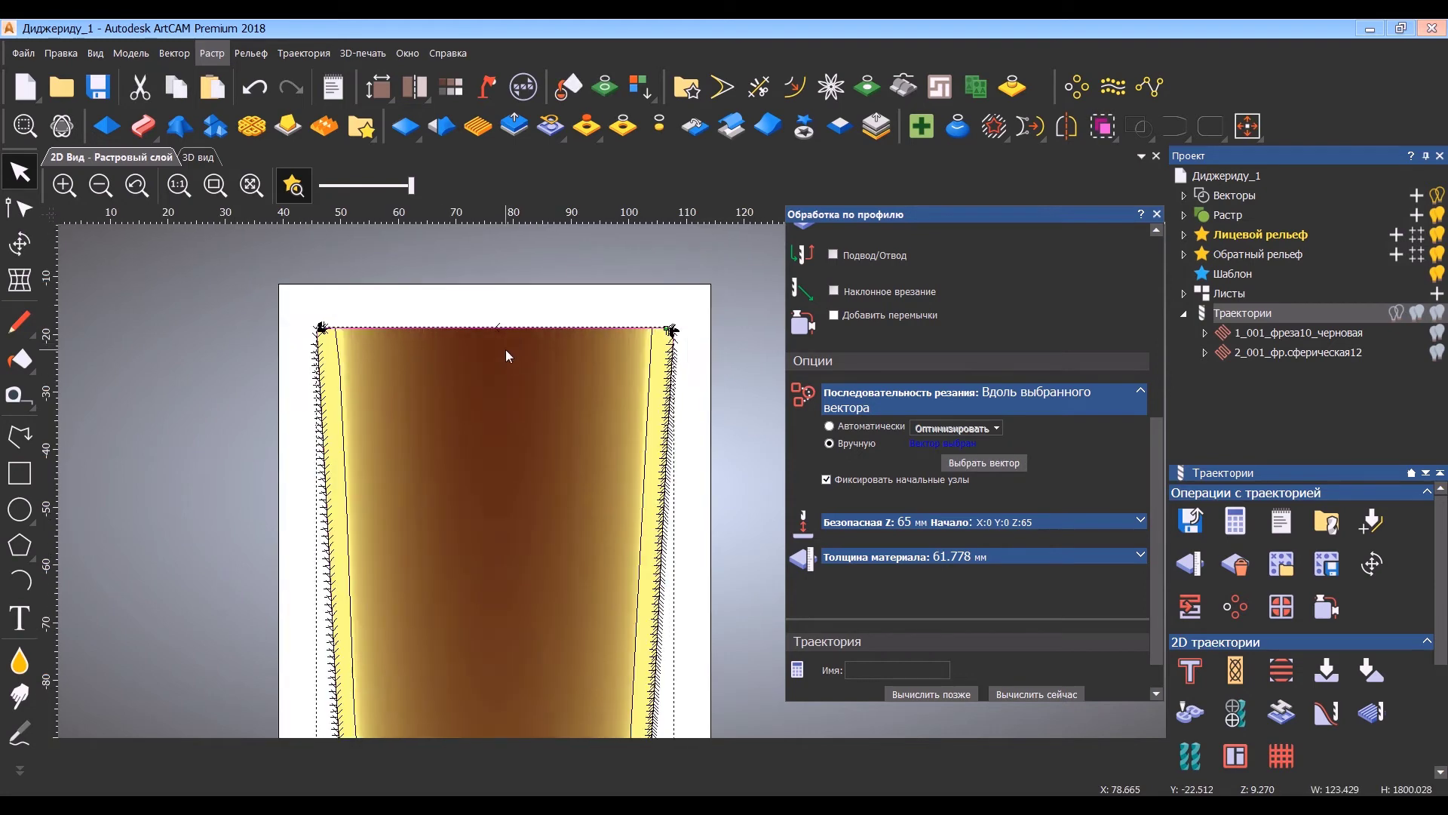
pyautogui.scroll(-5, 612, 472)
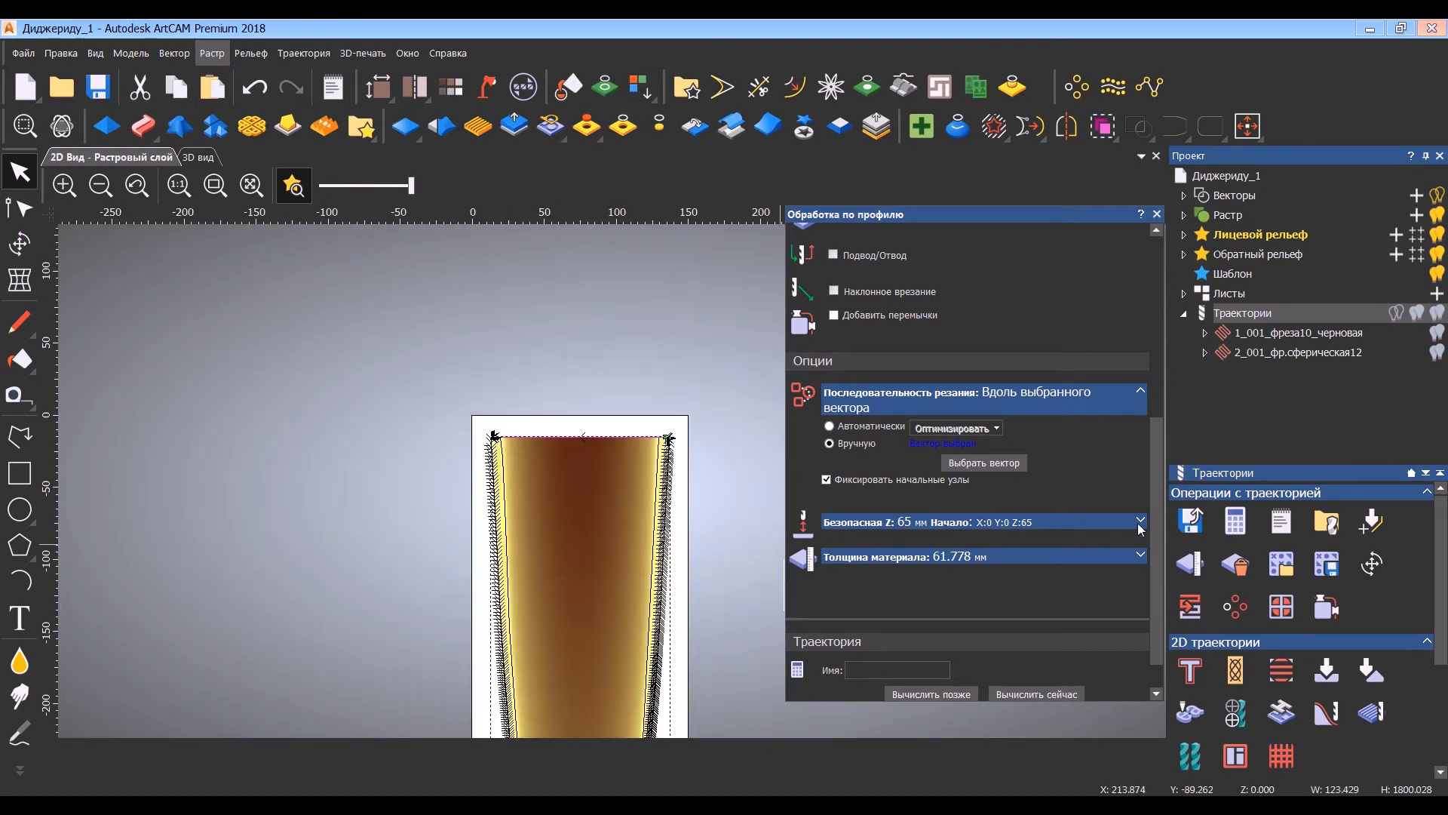
# Name the profile toolpath 3_001_фреза12_отр., calculate it immediately and check it in the 3D view.
pyautogui.click(880, 668)
pyautogui.write('3_001_фреза12_отр.')
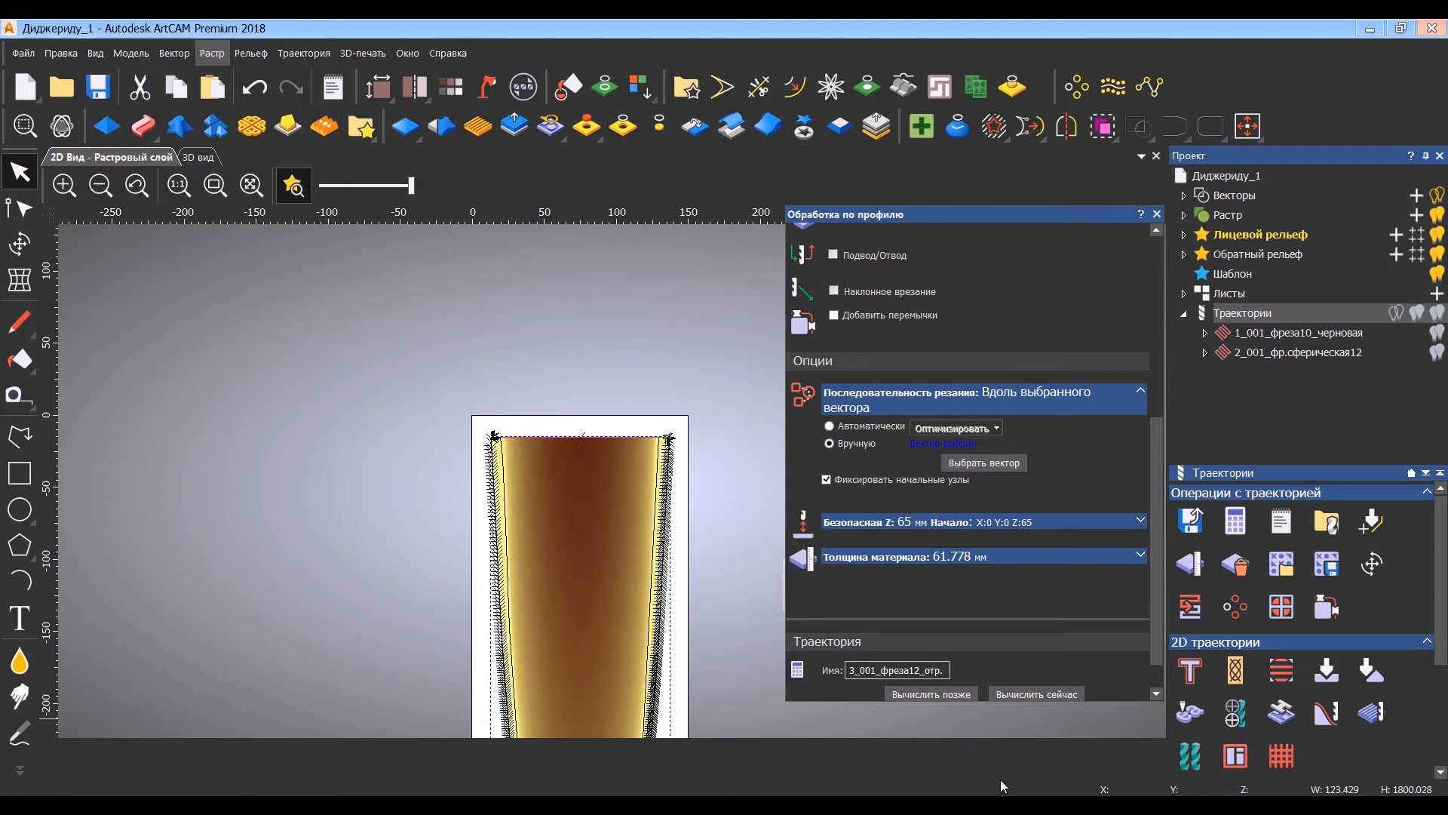
pyautogui.click(1024, 695)
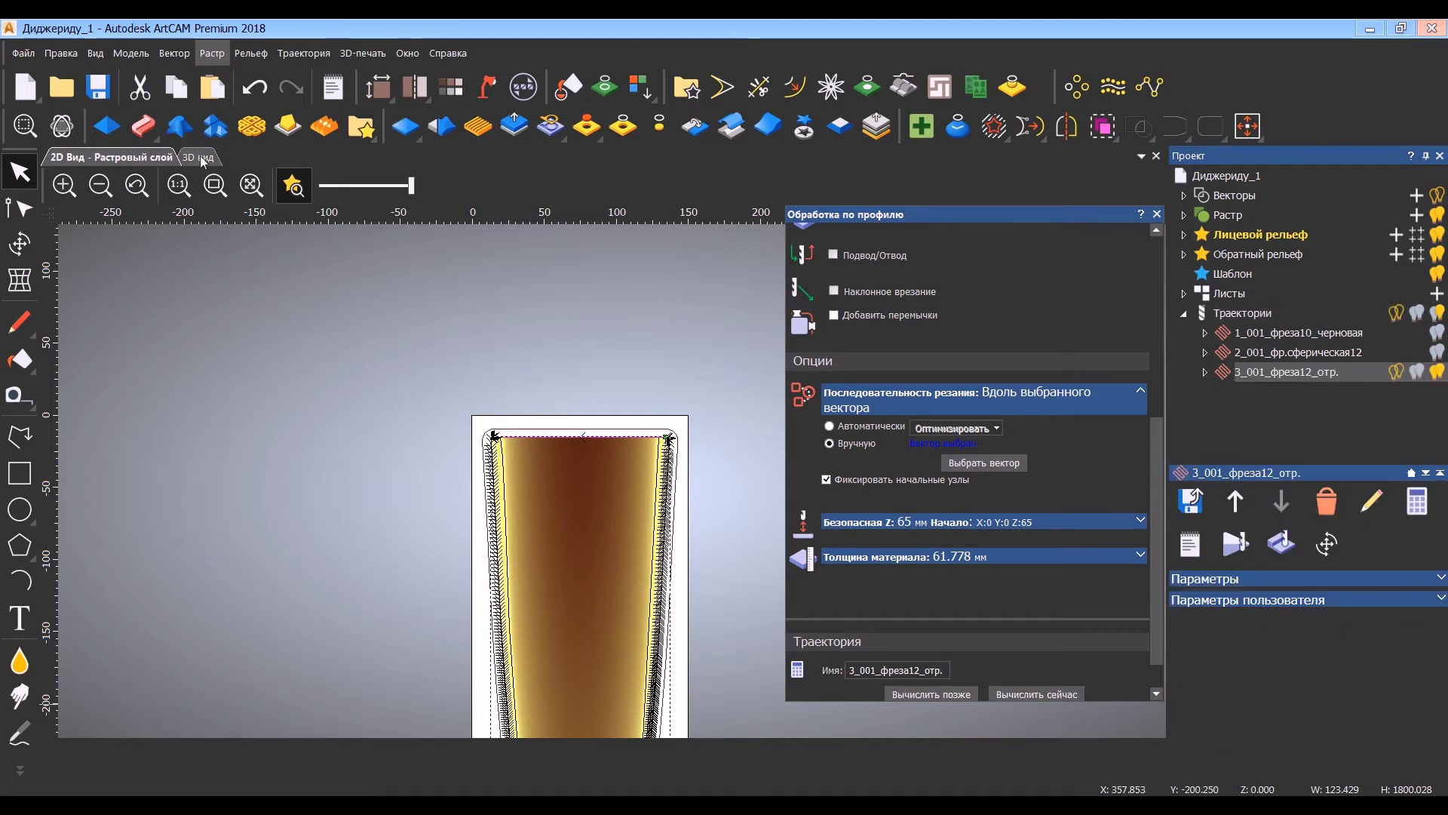
pyautogui.click(199, 158)
pyautogui.scroll(5, 510, 390)
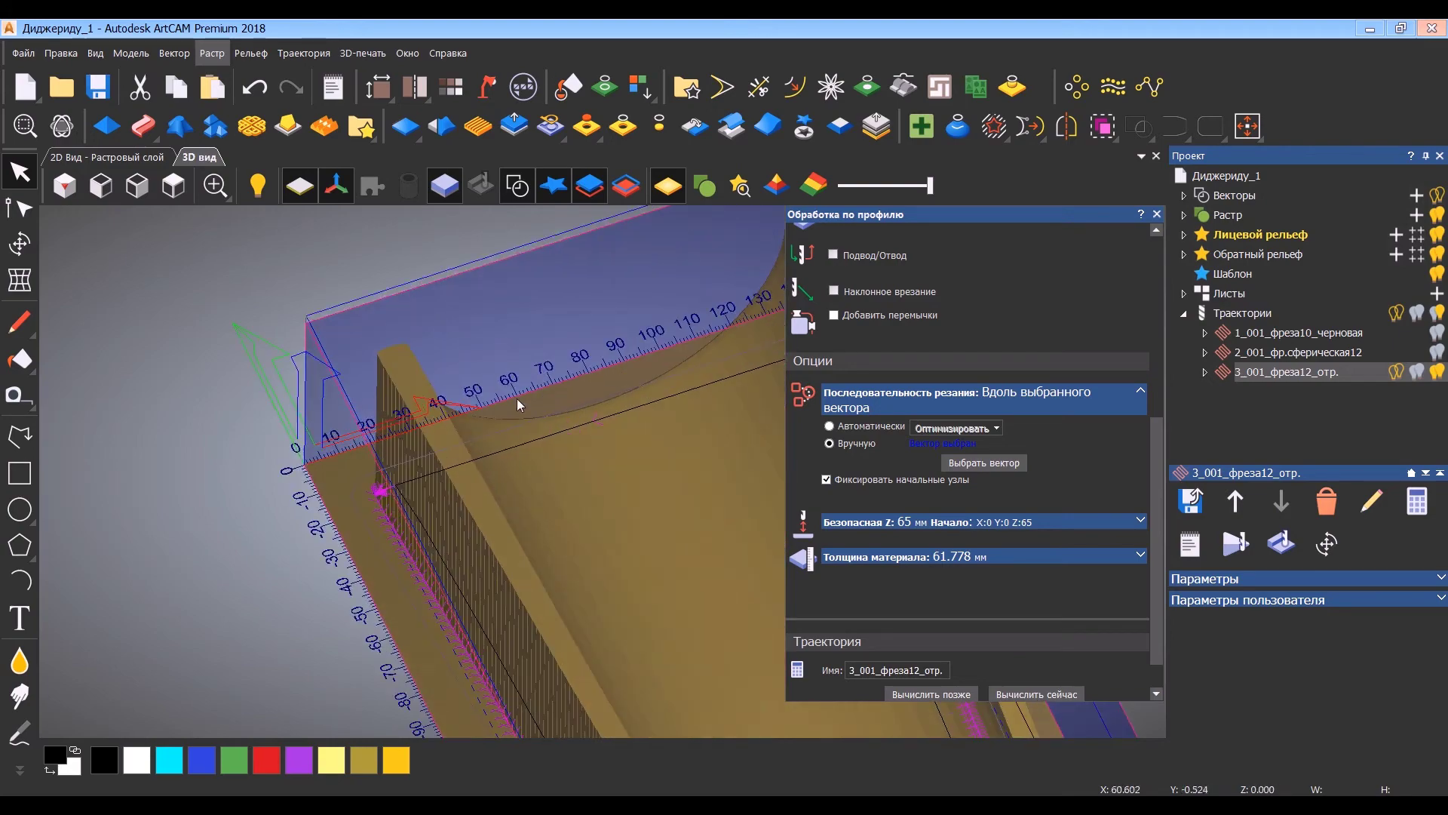
pyautogui.scroll(2, 418, 442)
pyautogui.scroll(-5, 510, 513)
pyautogui.moveTo(585, 563); pyautogui.dragTo(658, 508)
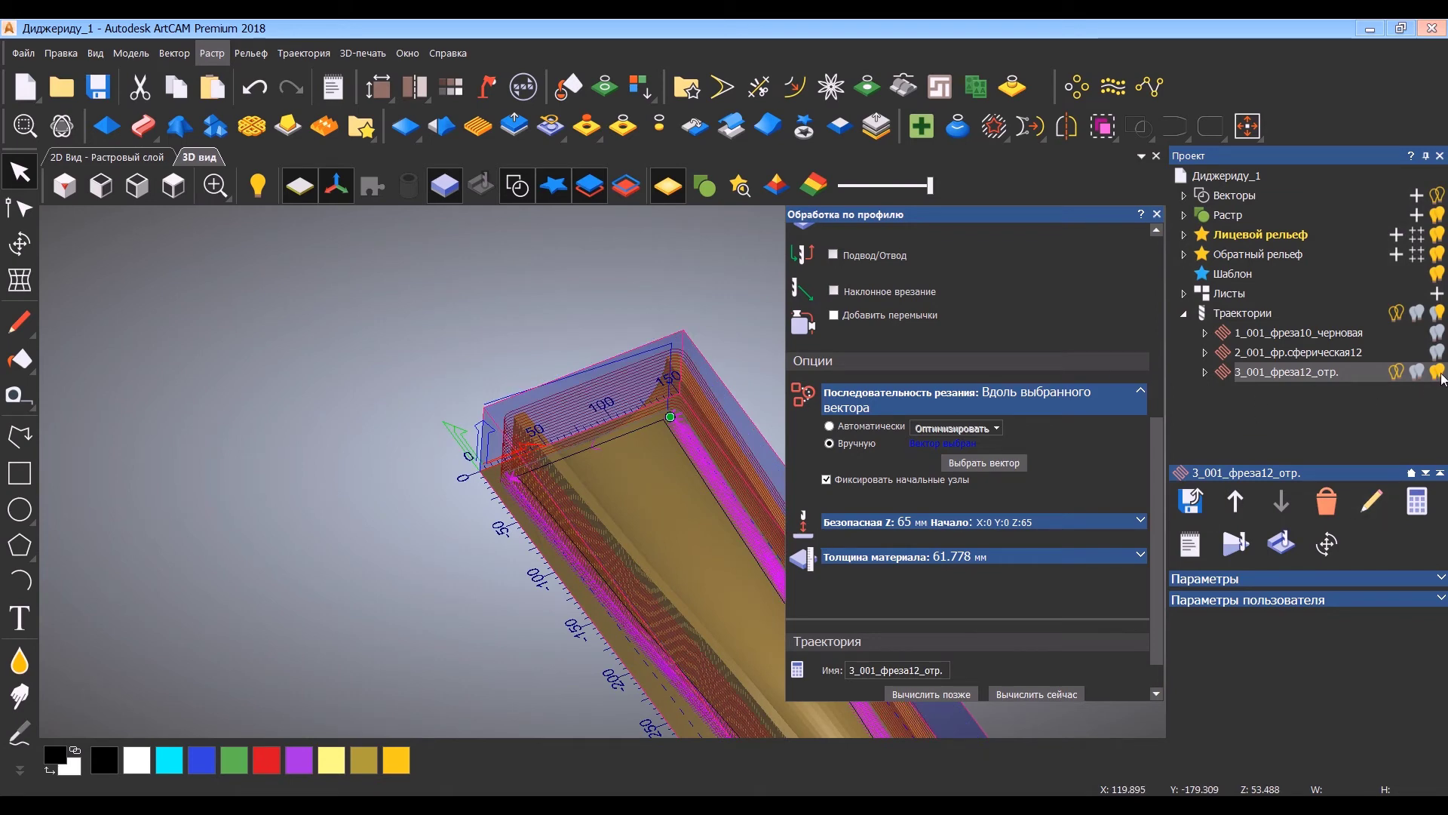
# Close the profile machining settings with the new toolpath hidden in 3D, and save the Диджериду_1 model.
pyautogui.click(1156, 215)
pyautogui.click(23, 52)
pyautogui.click(71, 195)
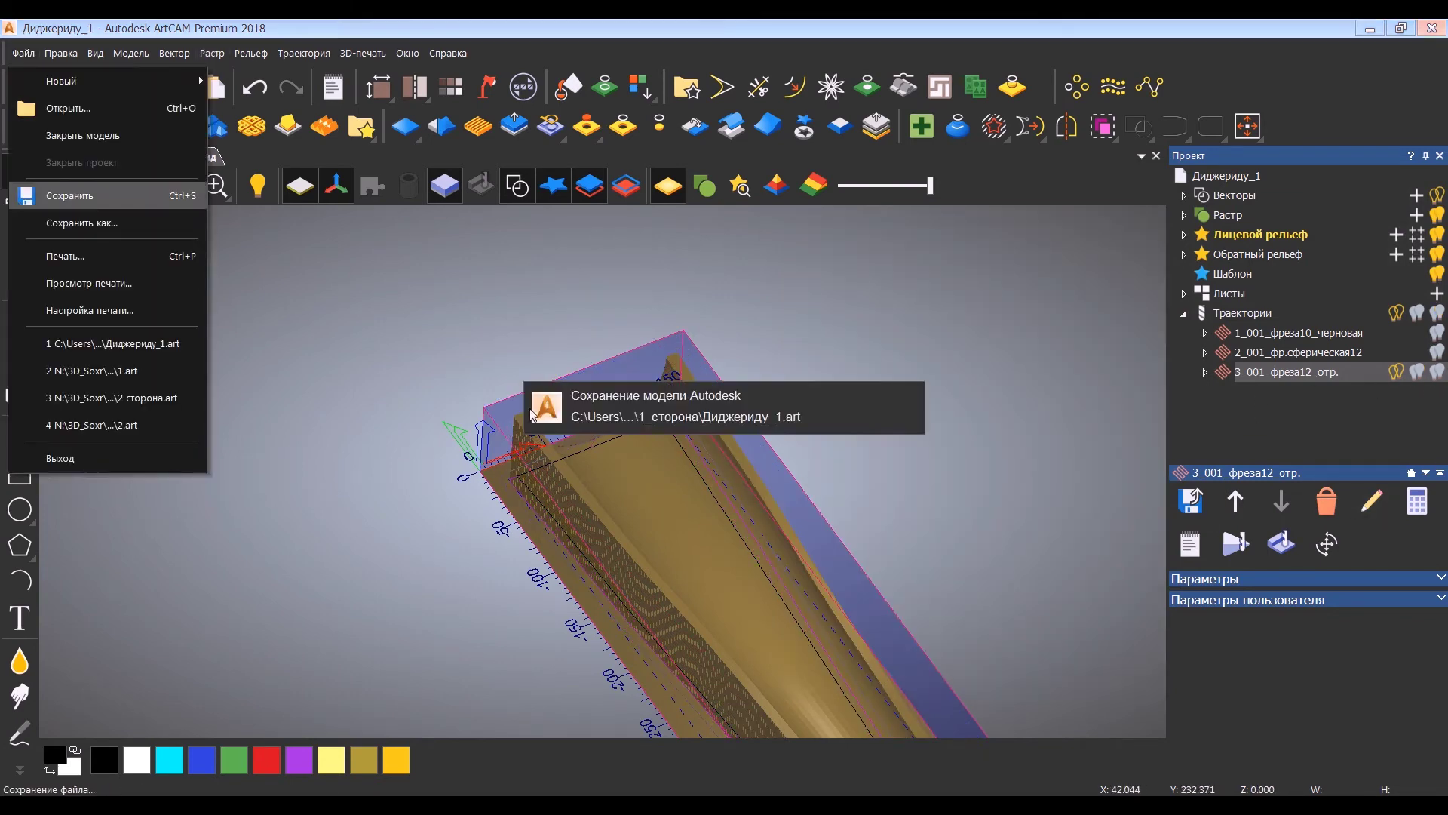
# Select the roughing, ball-nose and outer-contour toolpaths together and simulate them with the default simulation settings.
pyautogui.keyDown('shift'); pyautogui.click(1263, 336); pyautogui.keyUp('shift')
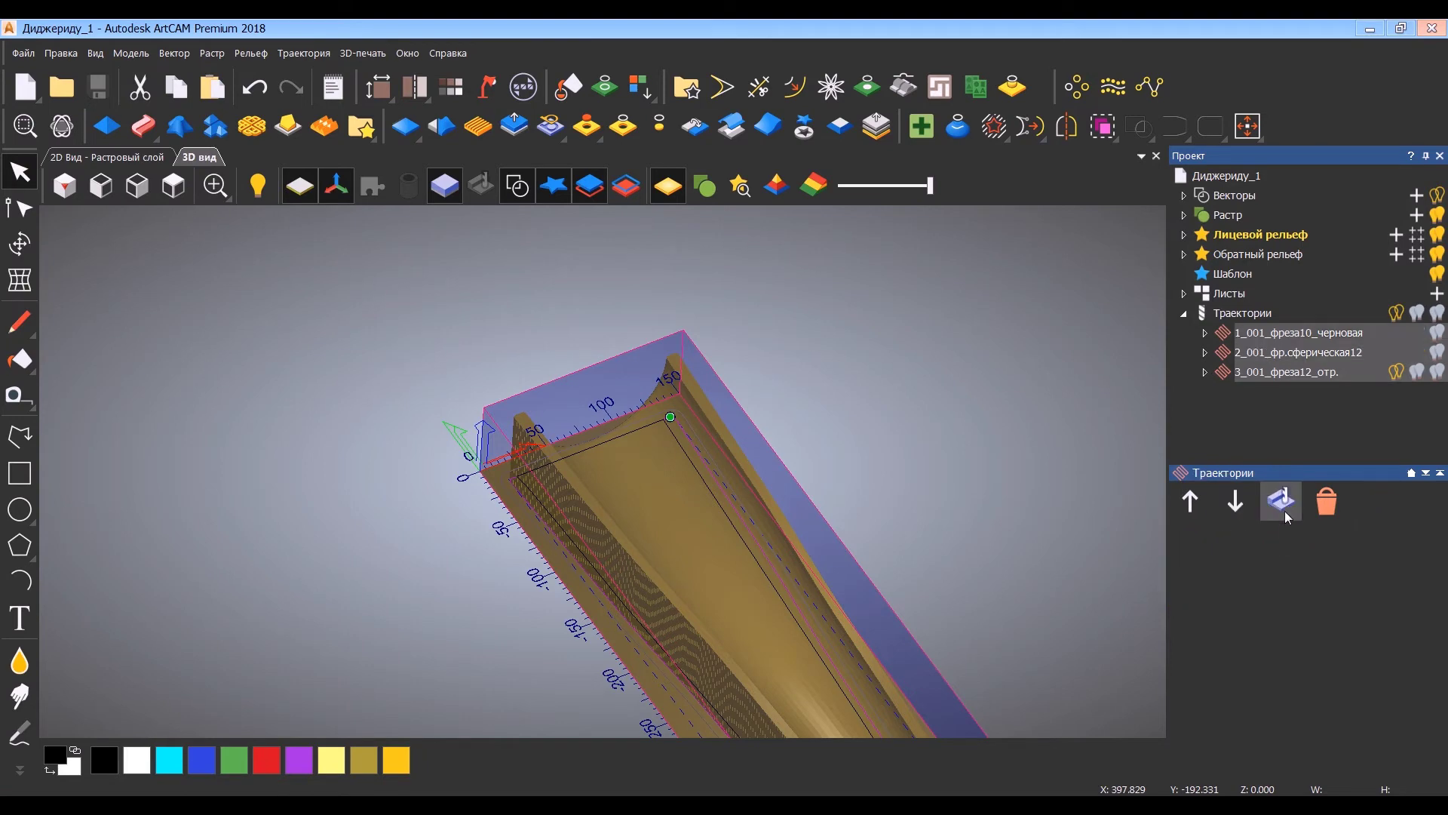
pyautogui.click(1288, 517)
pyautogui.click(775, 567)
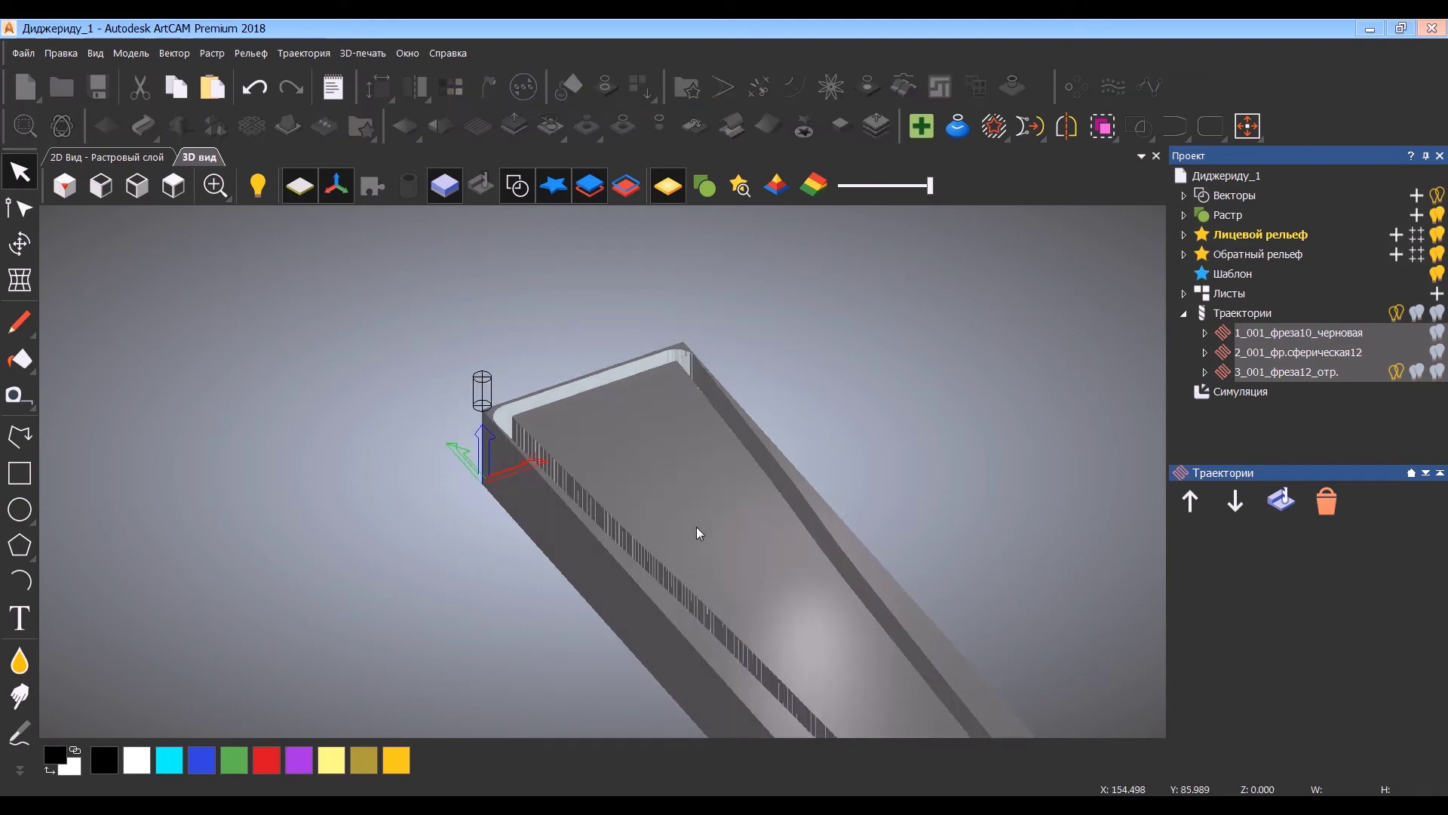
# Examine the simulated first side in 3D along the whole blank, from the wide end to the narrow end and back.
pyautogui.moveTo(789, 594); pyautogui.dragTo(740, 518)
pyautogui.press('super')
pyautogui.scroll(2, 741, 512)
pyautogui.scroll(-3, 741, 511)
pyautogui.moveTo(740, 512); pyautogui.dragTo(451, 293, button='middle')
pyautogui.scroll(4, 687, 554)
pyautogui.moveTo(688, 554); pyautogui.dragTo(524, 663)
pyautogui.scroll(1, 573, 596)
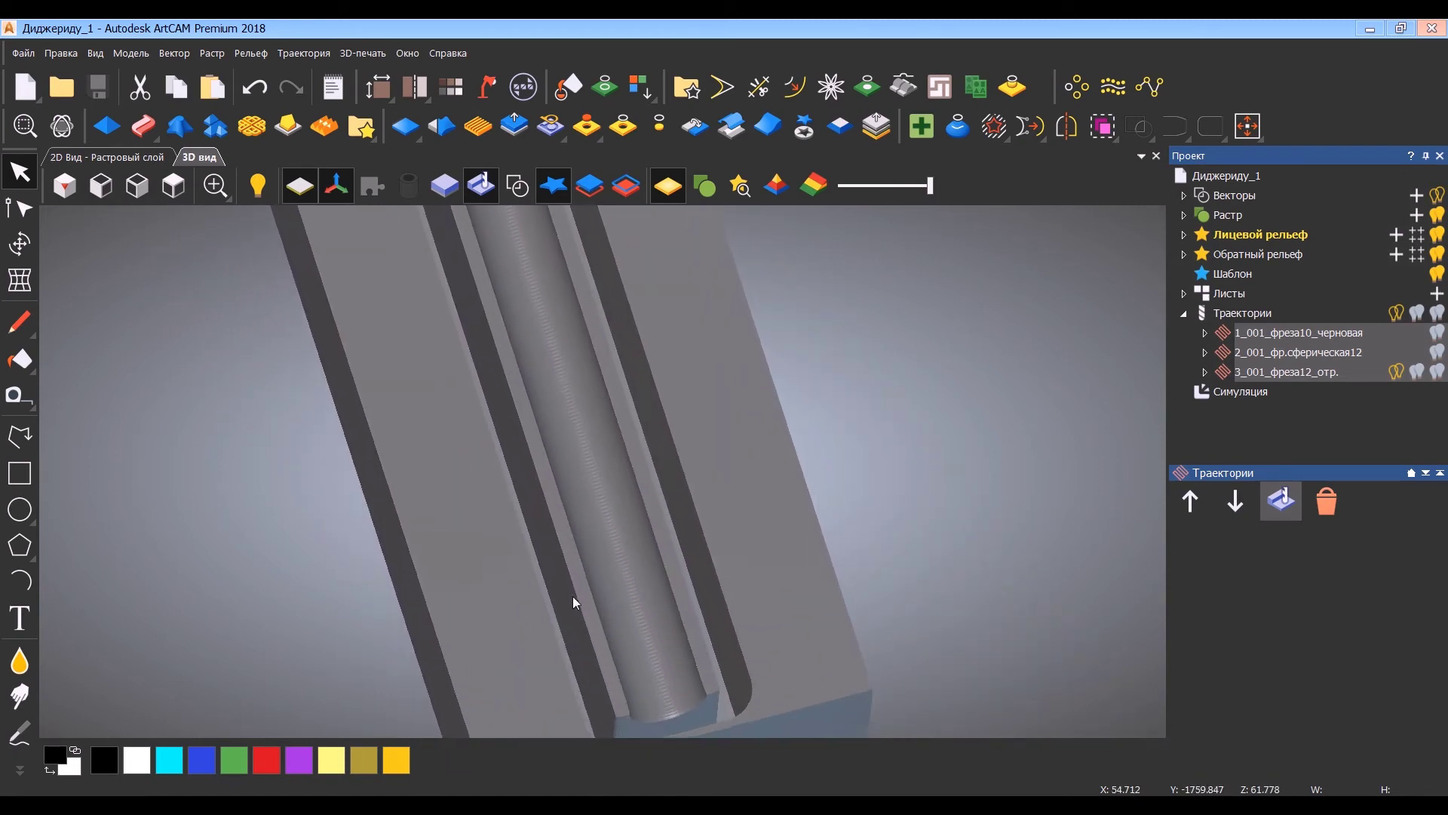
pyautogui.moveTo(573, 596); pyautogui.dragTo(510, 591)
pyautogui.scroll(1, 510, 581)
pyautogui.moveTo(513, 537); pyautogui.dragTo(517, 490, button='middle')
pyautogui.scroll(-5, 582, 386)
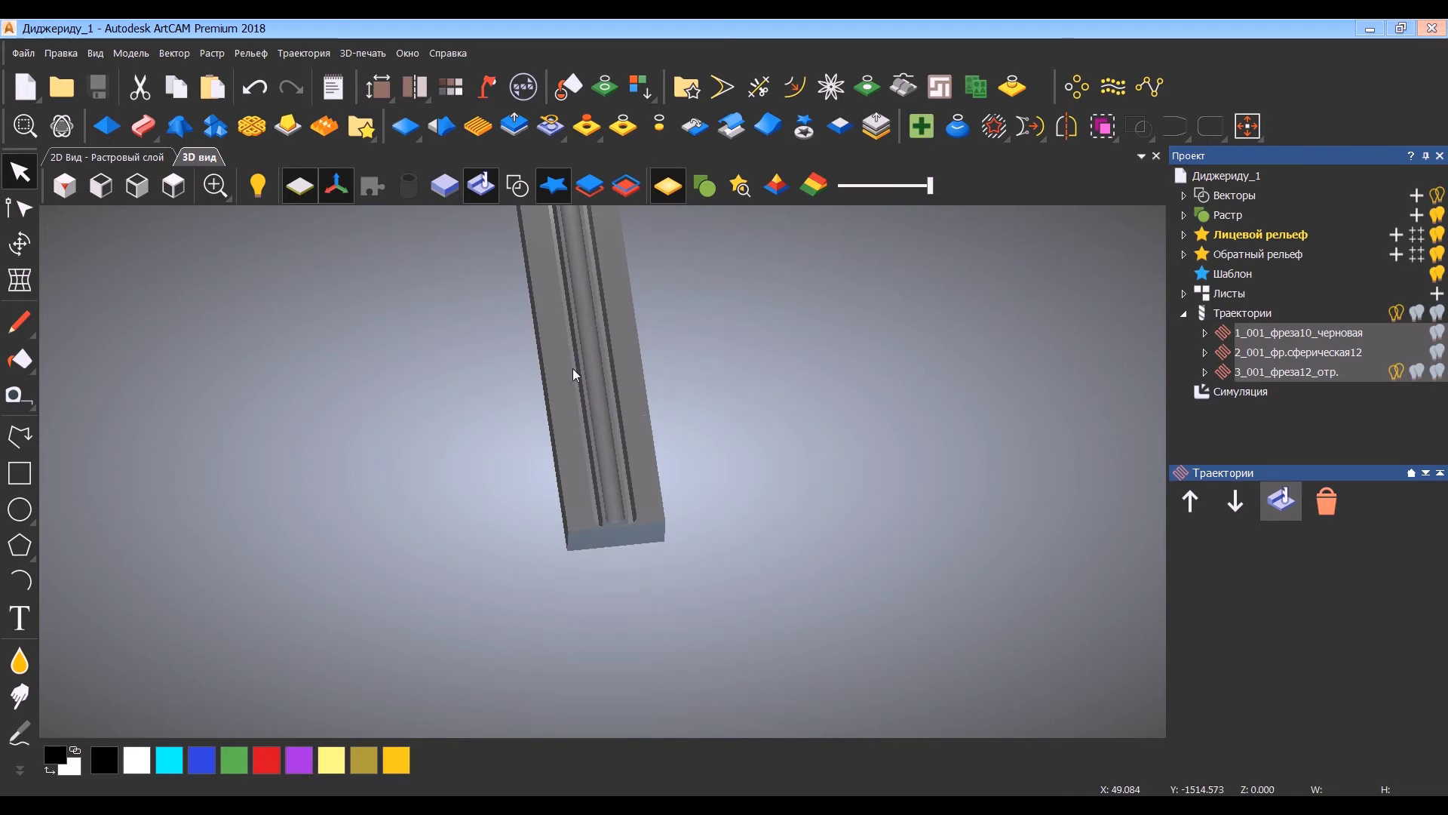
pyautogui.moveTo(572, 368); pyautogui.dragTo(619, 718, button='middle')
pyautogui.moveTo(572, 249); pyautogui.dragTo(601, 512, button='middle')
pyautogui.scroll(5, 592, 541)
pyautogui.moveTo(591, 542); pyautogui.dragTo(1101, 475)
pyautogui.scroll(-3, 610, 490)
pyautogui.moveTo(609, 494); pyautogui.dragTo(644, 551)
pyautogui.scroll(2, 649, 554)
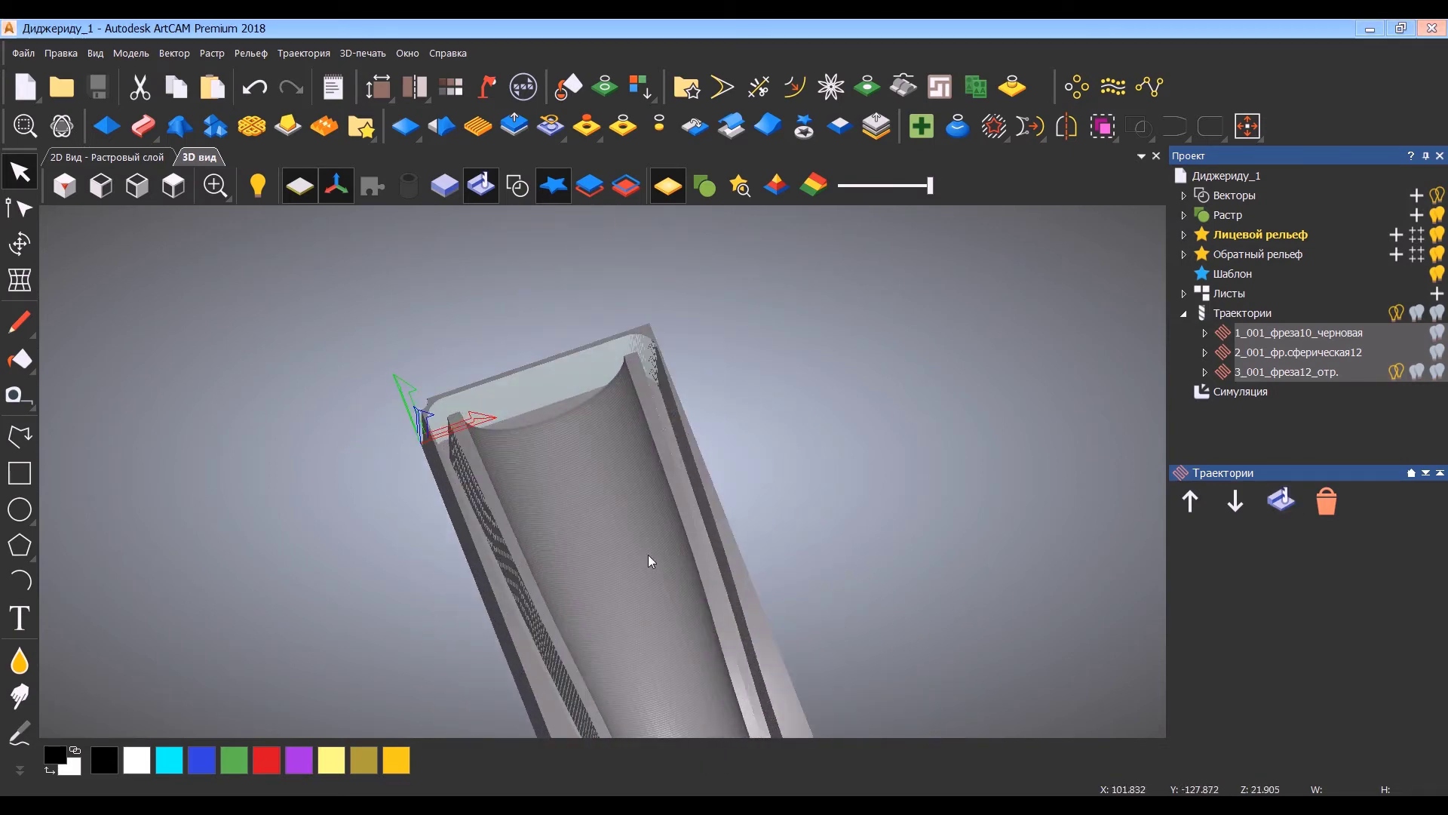
pyautogui.click(17, 60)
pyautogui.click(518, 24)
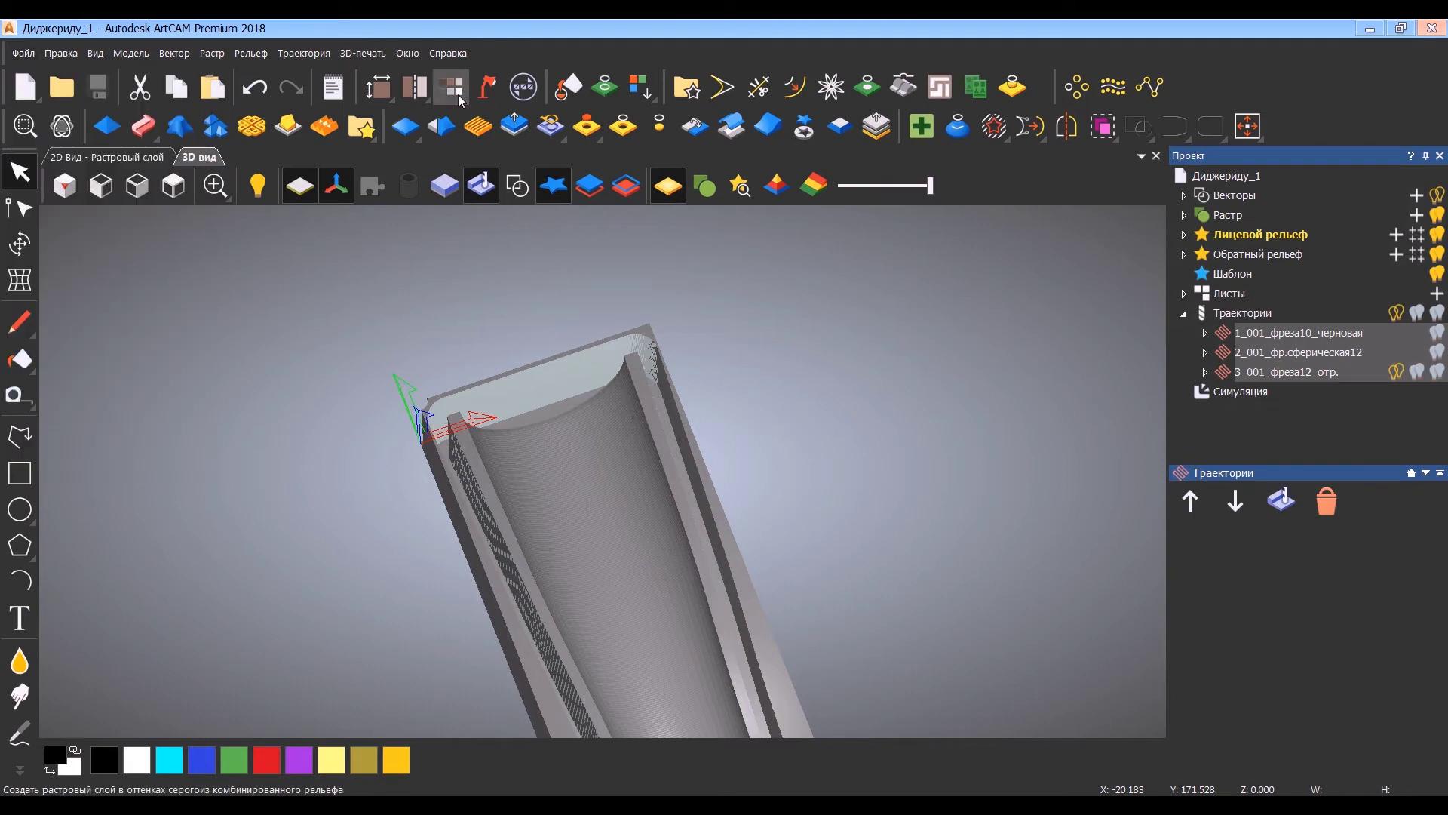
pyautogui.scroll(1, 765, 392)
pyautogui.scroll(-2, 547, 524)
# Create a new model 150 mm wide and 1830 mm high, in millimetres, keeping the existing resolution and origin.
pyautogui.click(36, 59)
pyautogui.moveTo(65, 78)
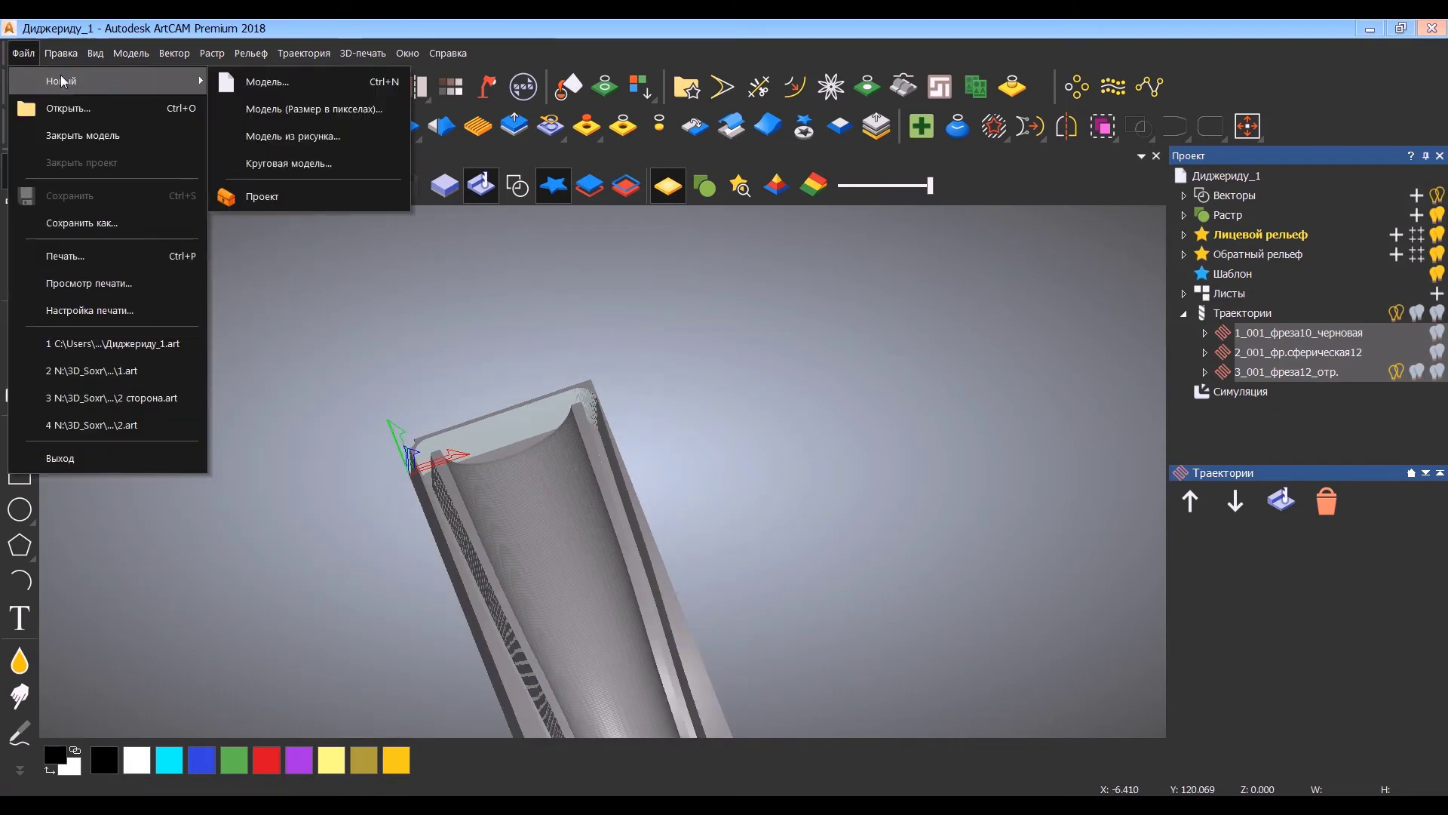
pyautogui.click(249, 78)
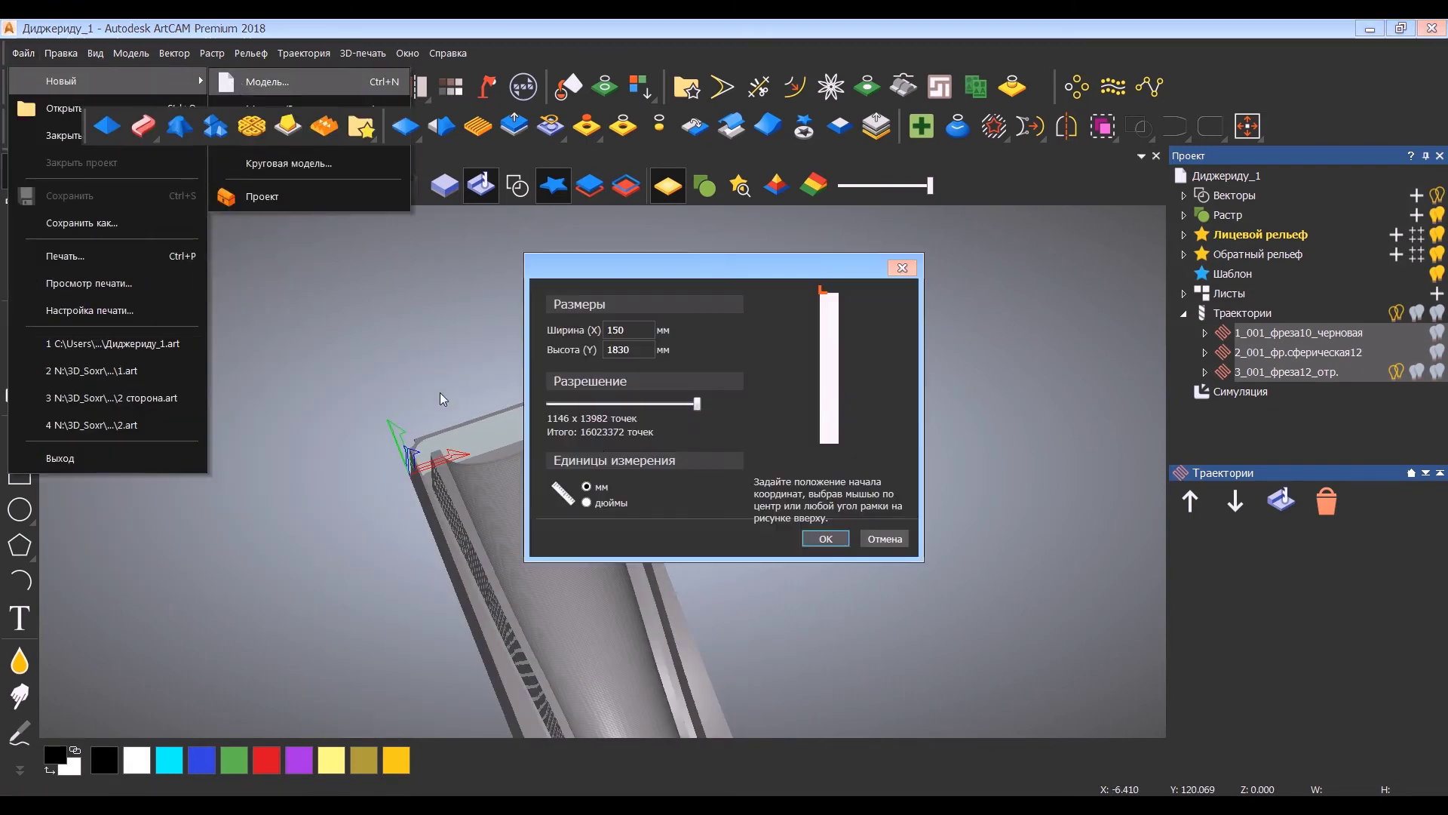
pyautogui.click(825, 538)
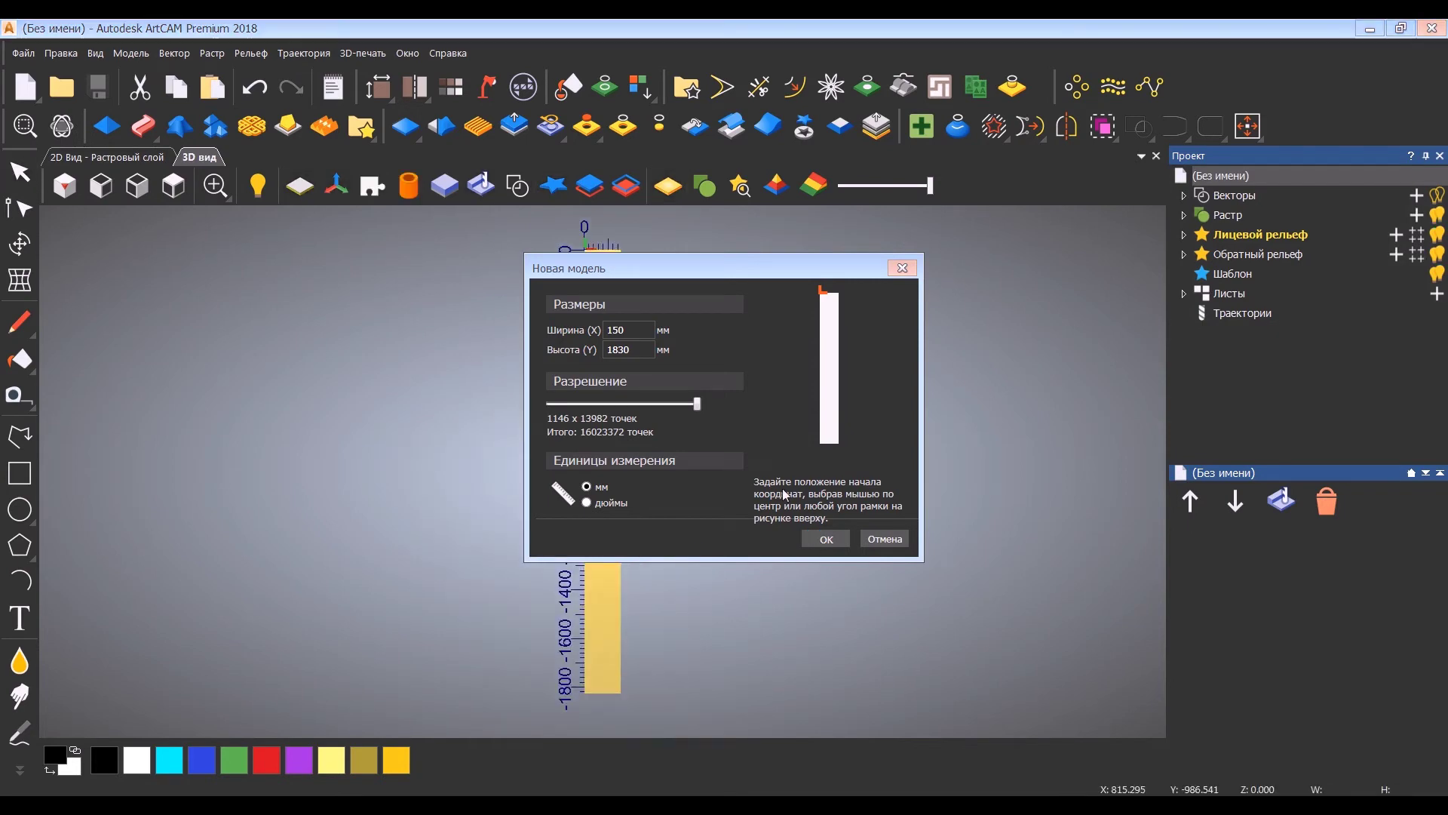
# Import the 3D model Диджериду.STL from the export folder into the new model.
pyautogui.click(251, 53)
pyautogui.moveTo(339, 81)
pyautogui.click(485, 104)
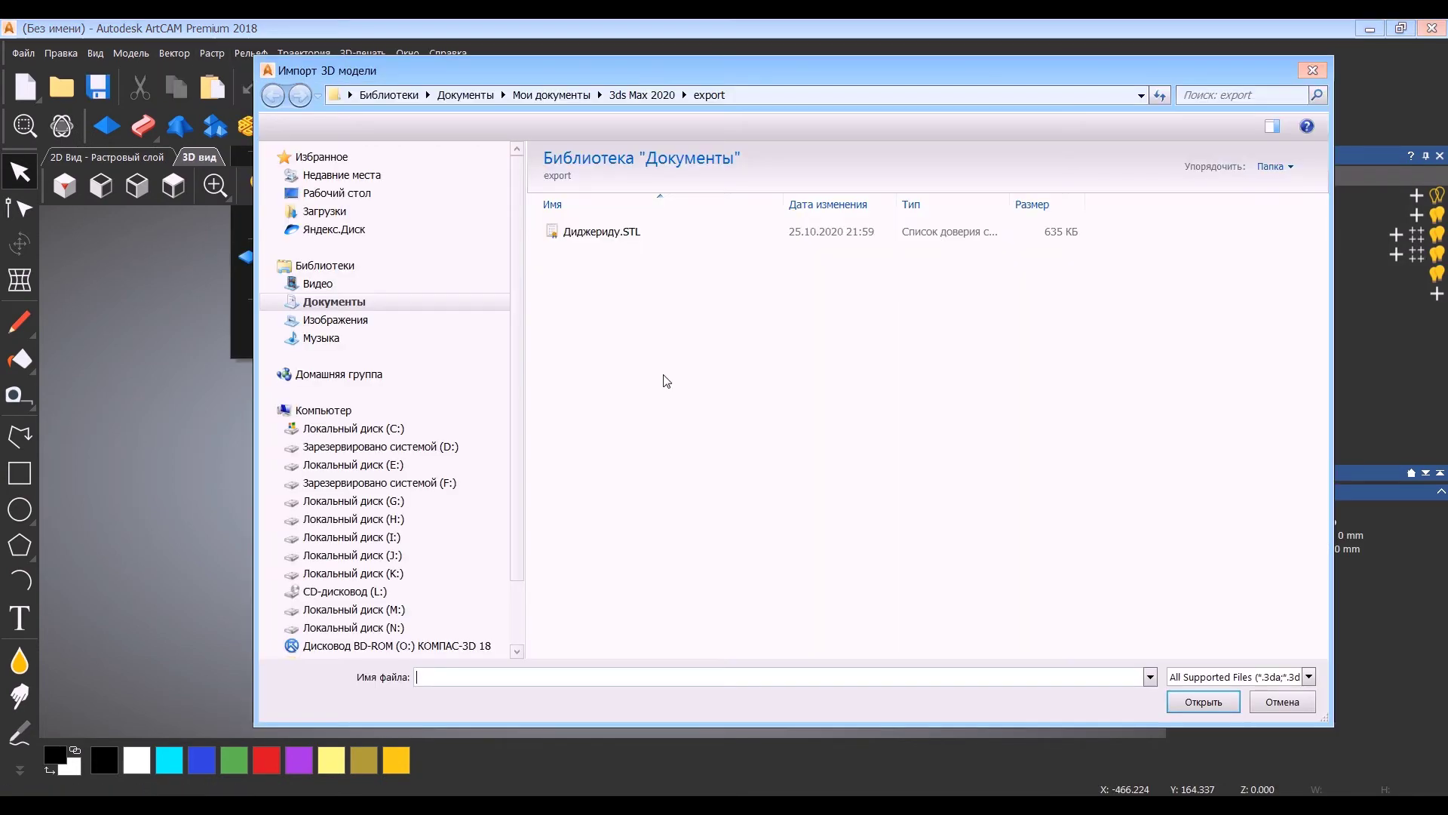
pyautogui.doubleClick(614, 249)
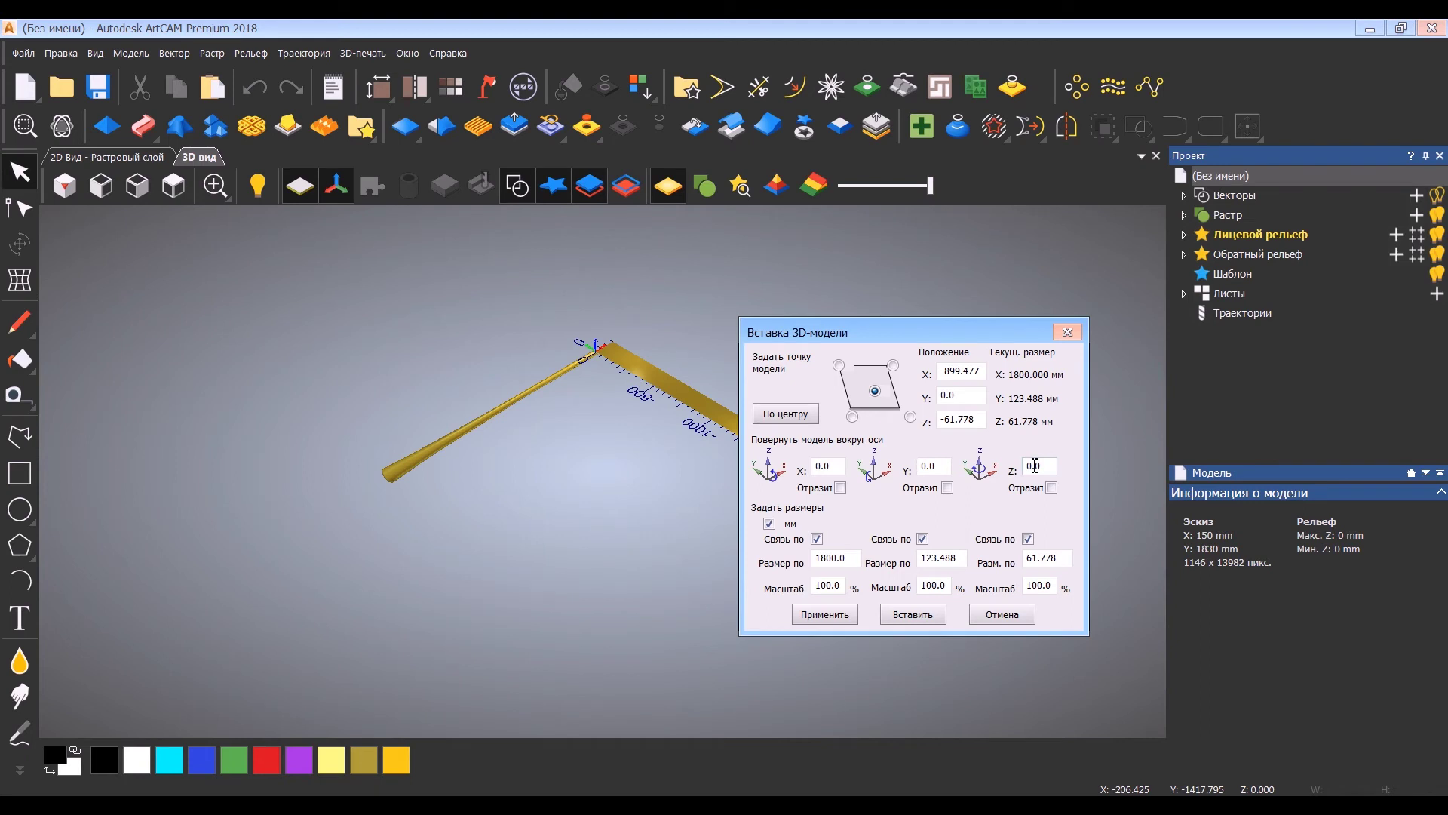
# Rotate the imported didgeridoo 90° about Z, and flip it 180° about X.
pyautogui.write('90')
pyautogui.click(818, 608)
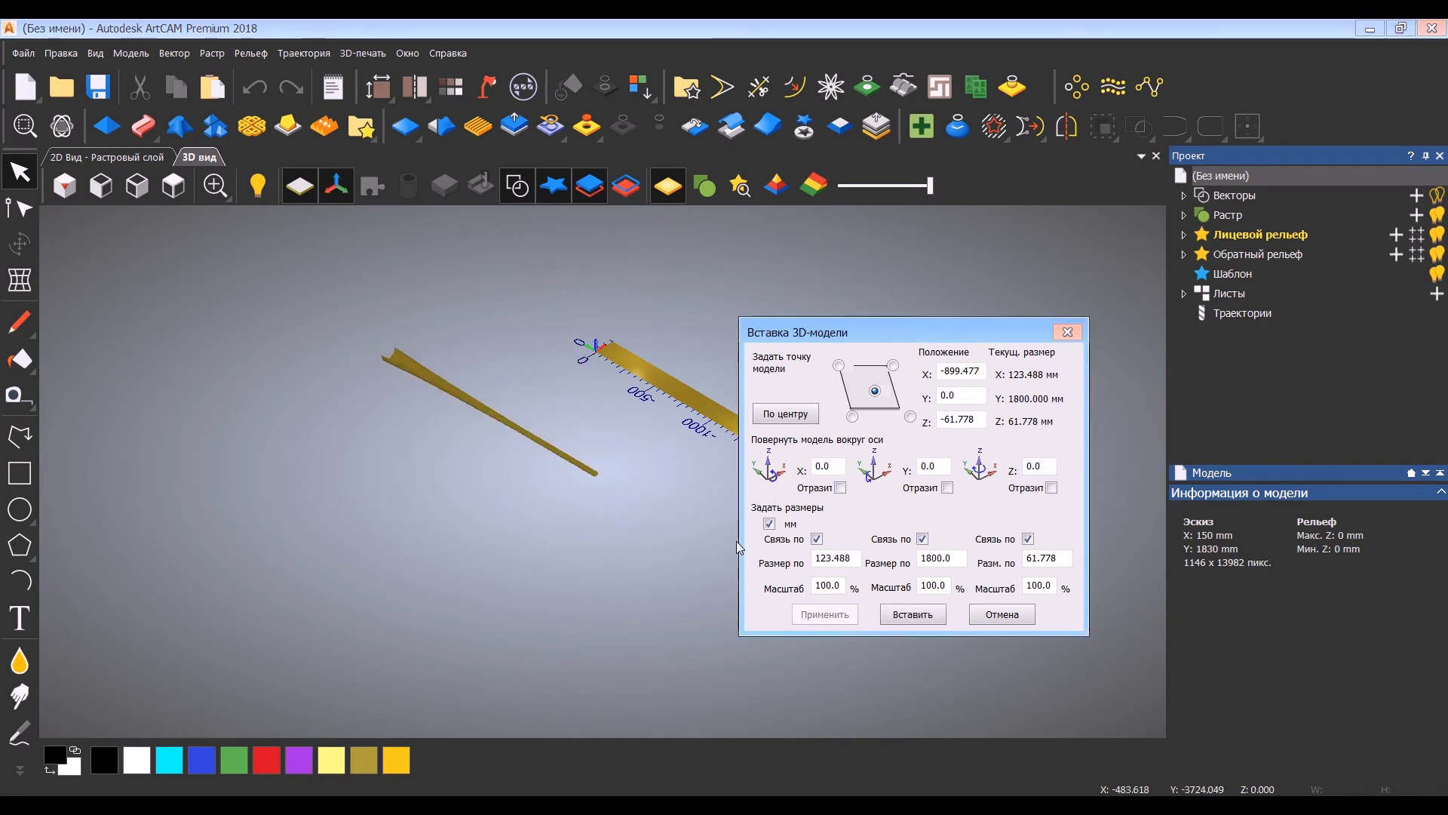
pyautogui.scroll(2, 583, 380)
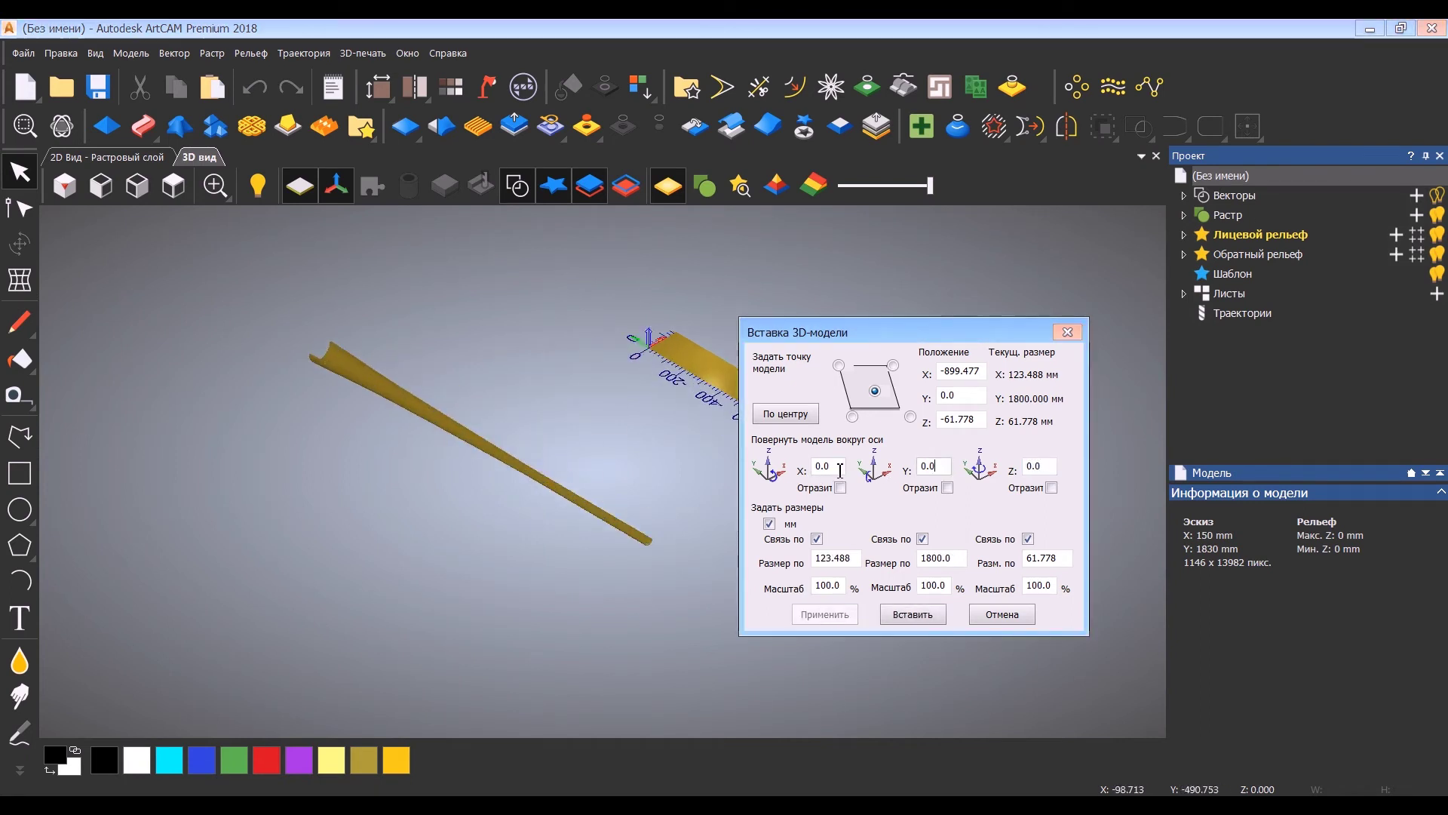
pyautogui.write('180')
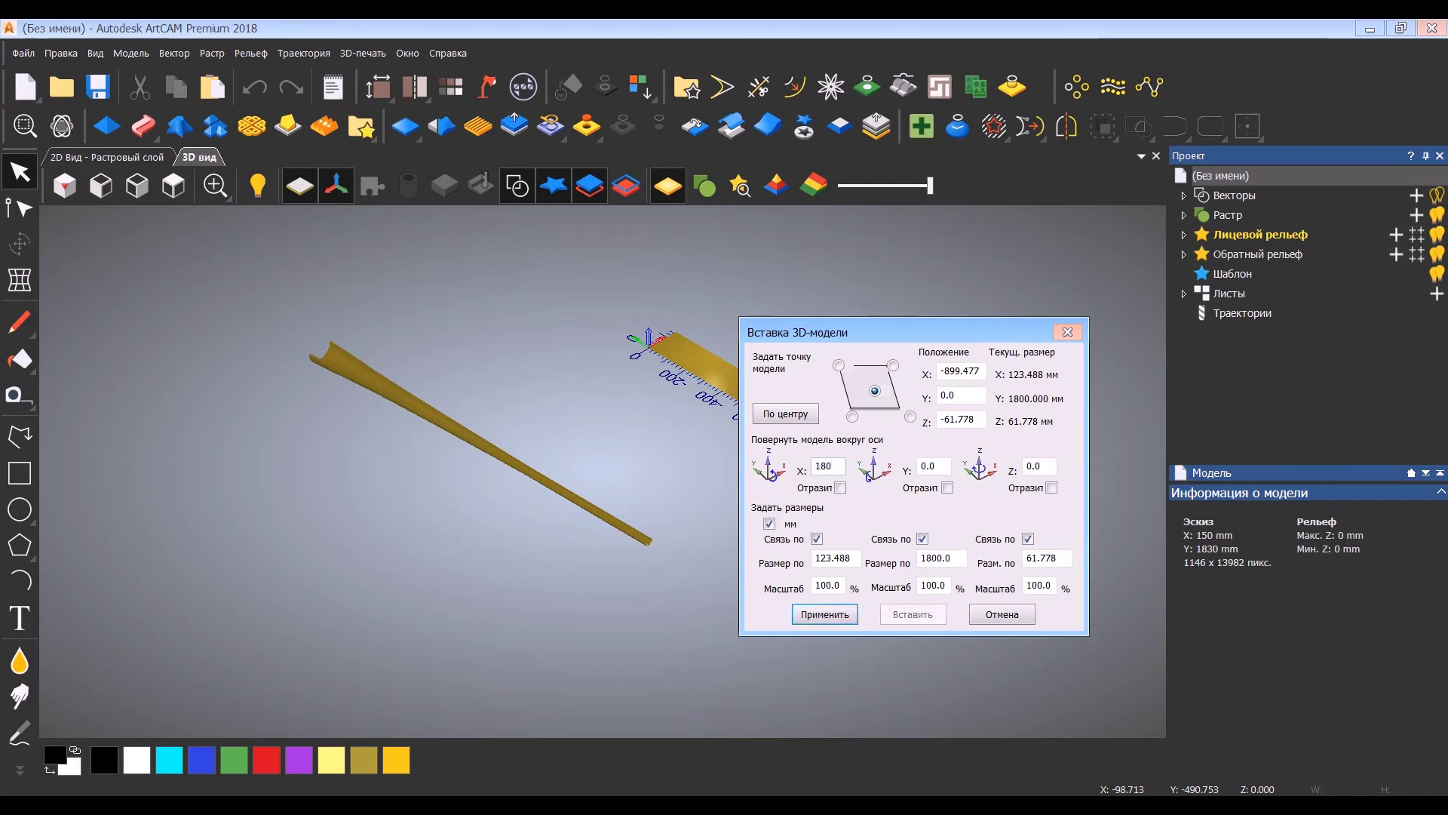
pyautogui.click(822, 616)
# Turn the flipped didgeridoo end for end with two successive 90° rotations about Z.
pyautogui.doubleClick(1029, 465)
pyautogui.write('90')
pyautogui.click(825, 614)
pyautogui.write('90')
pyautogui.click(826, 614)
# Centre the imported didgeridoo on the model and insert it as a relief.
pyautogui.click(785, 414)
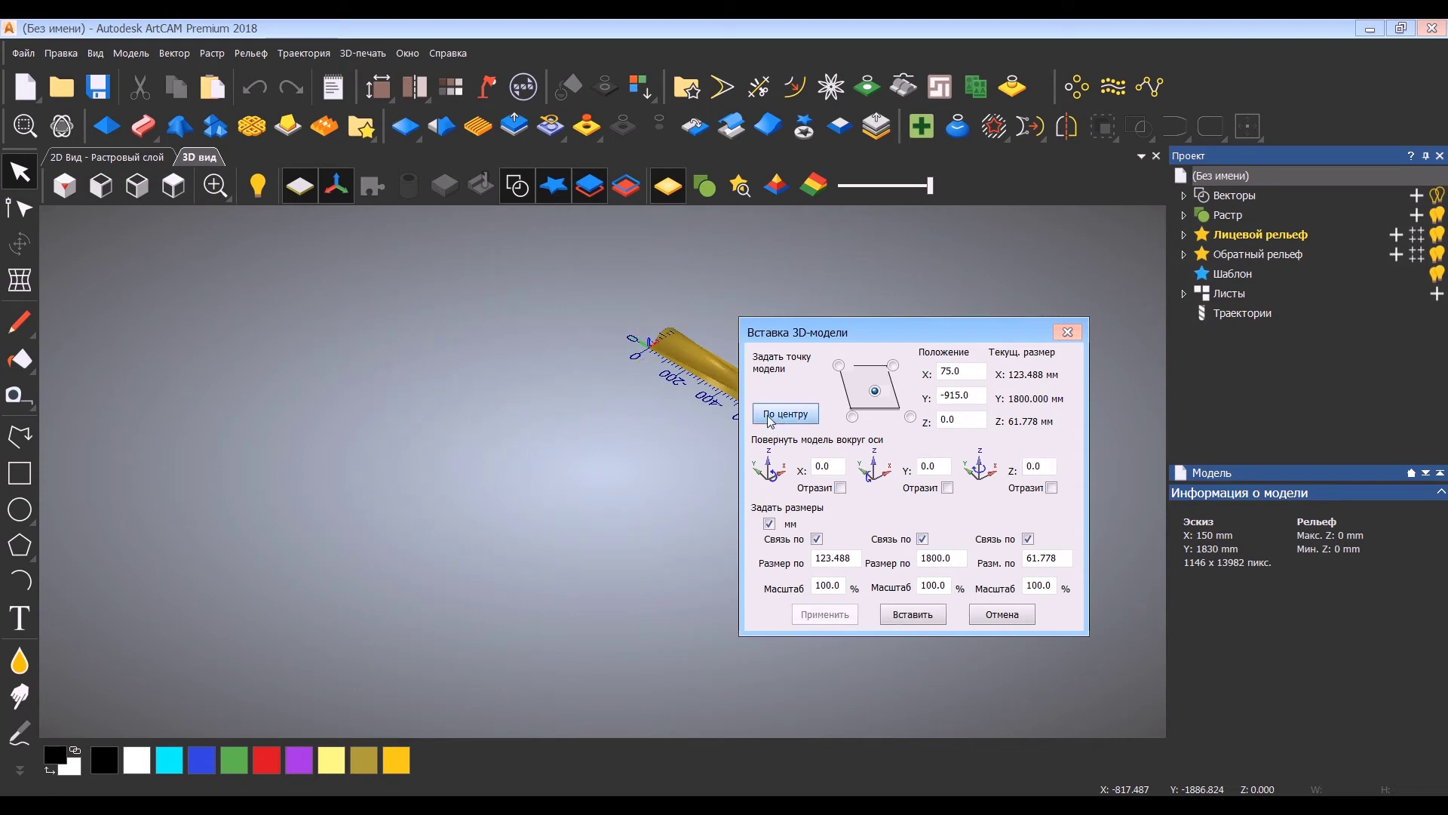
pyautogui.click(902, 615)
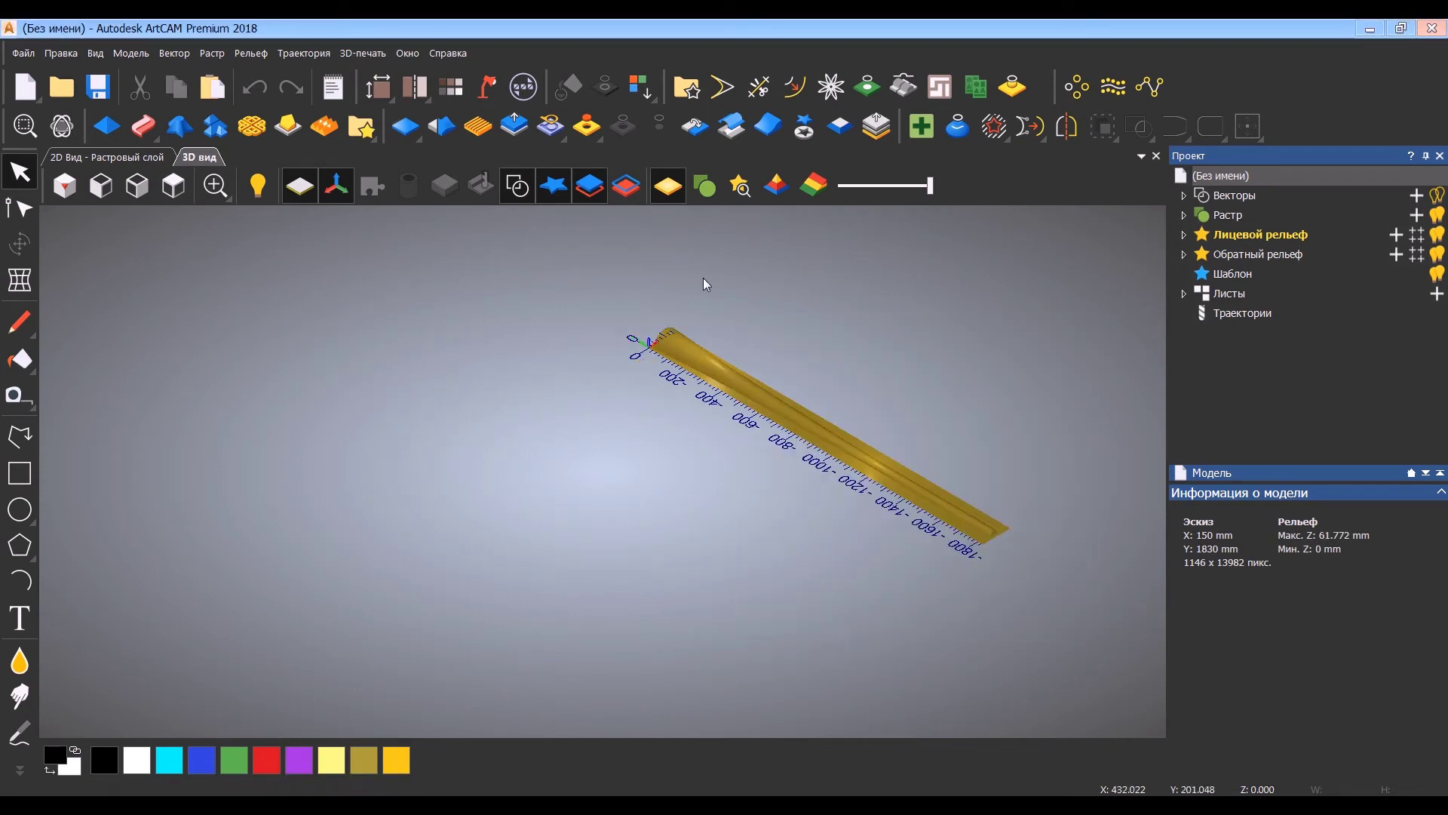
# Examine the inserted outer-side relief in 3D at both ends and its margins around the wide end in 2D.
pyautogui.scroll(5, 703, 324)
pyautogui.moveTo(707, 390); pyautogui.dragTo(635, 458)
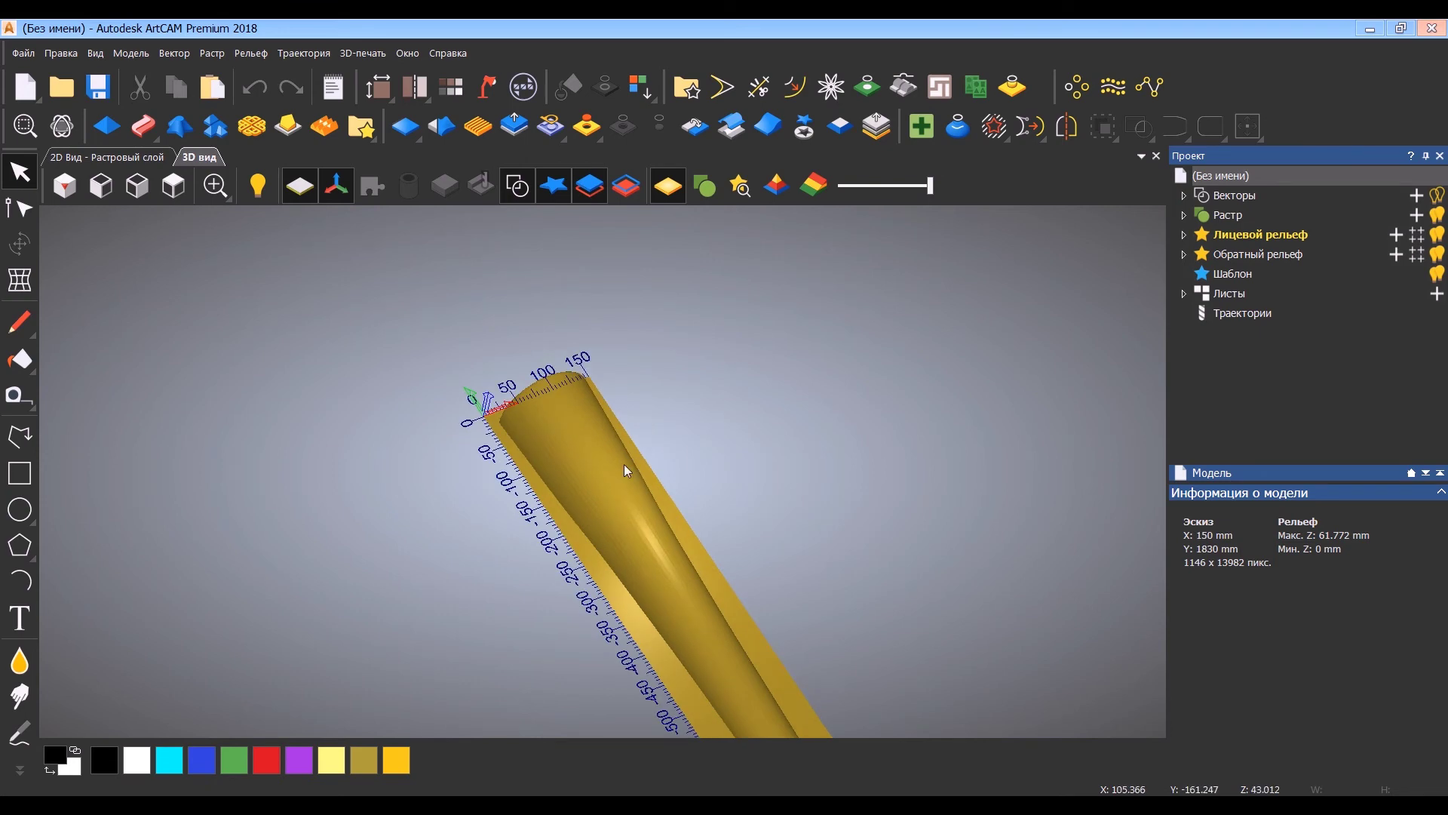
pyautogui.scroll(-5, 715, 654)
pyautogui.scroll(5, 721, 647)
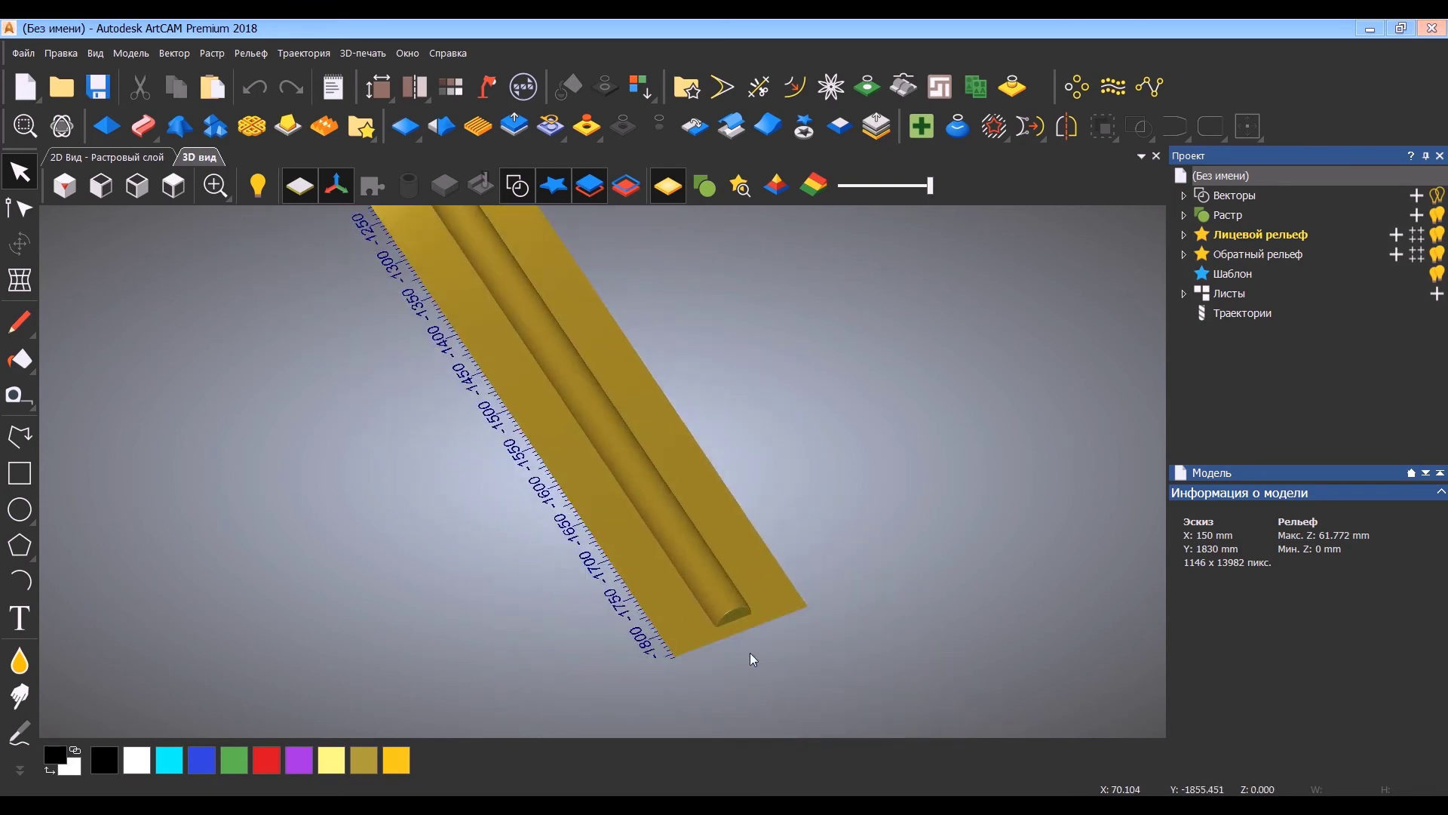
pyautogui.scroll(-5, 543, 305)
pyautogui.scroll(5, 482, 316)
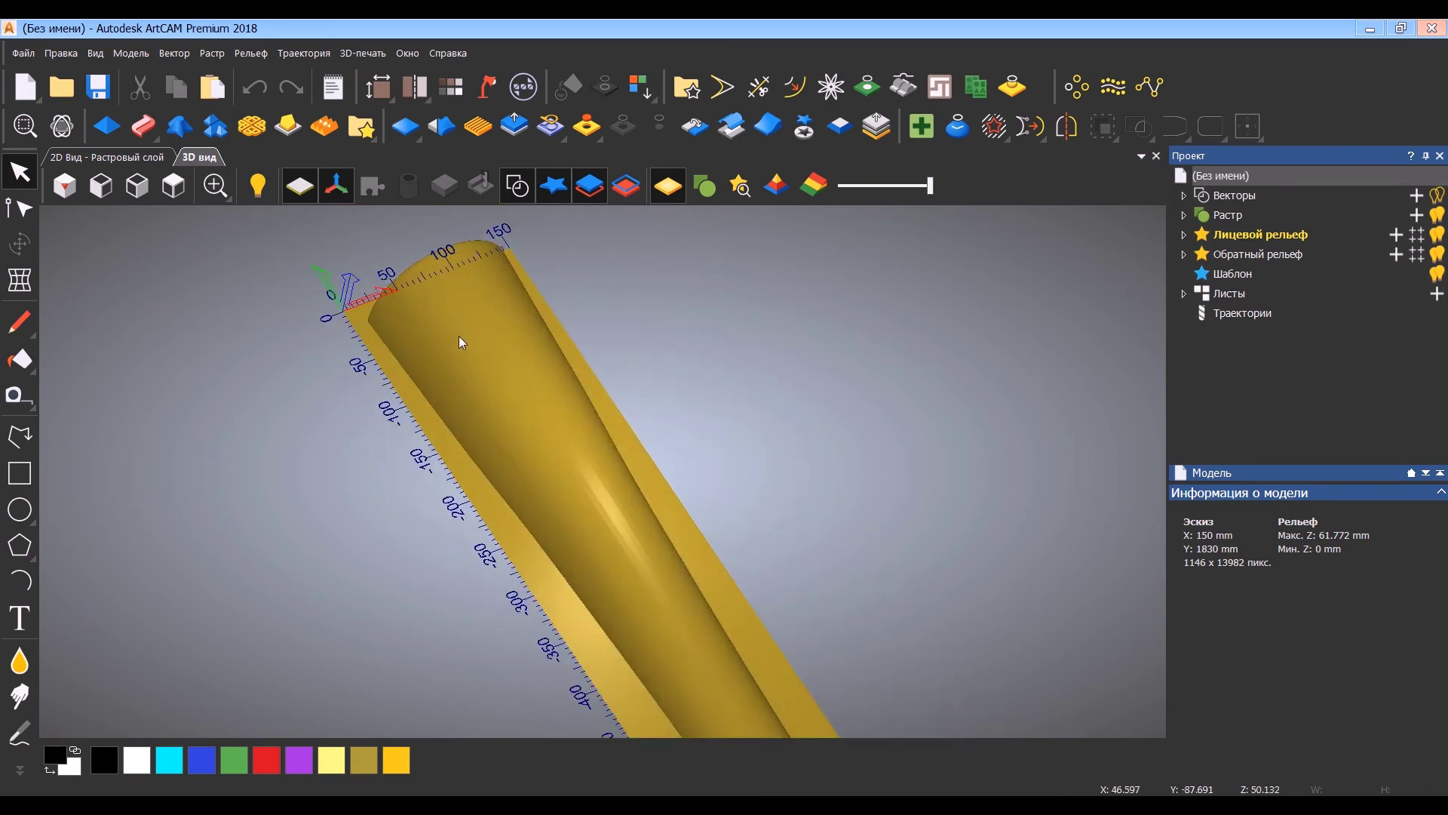
pyautogui.click(81, 157)
pyautogui.scroll(-2, 652, 257)
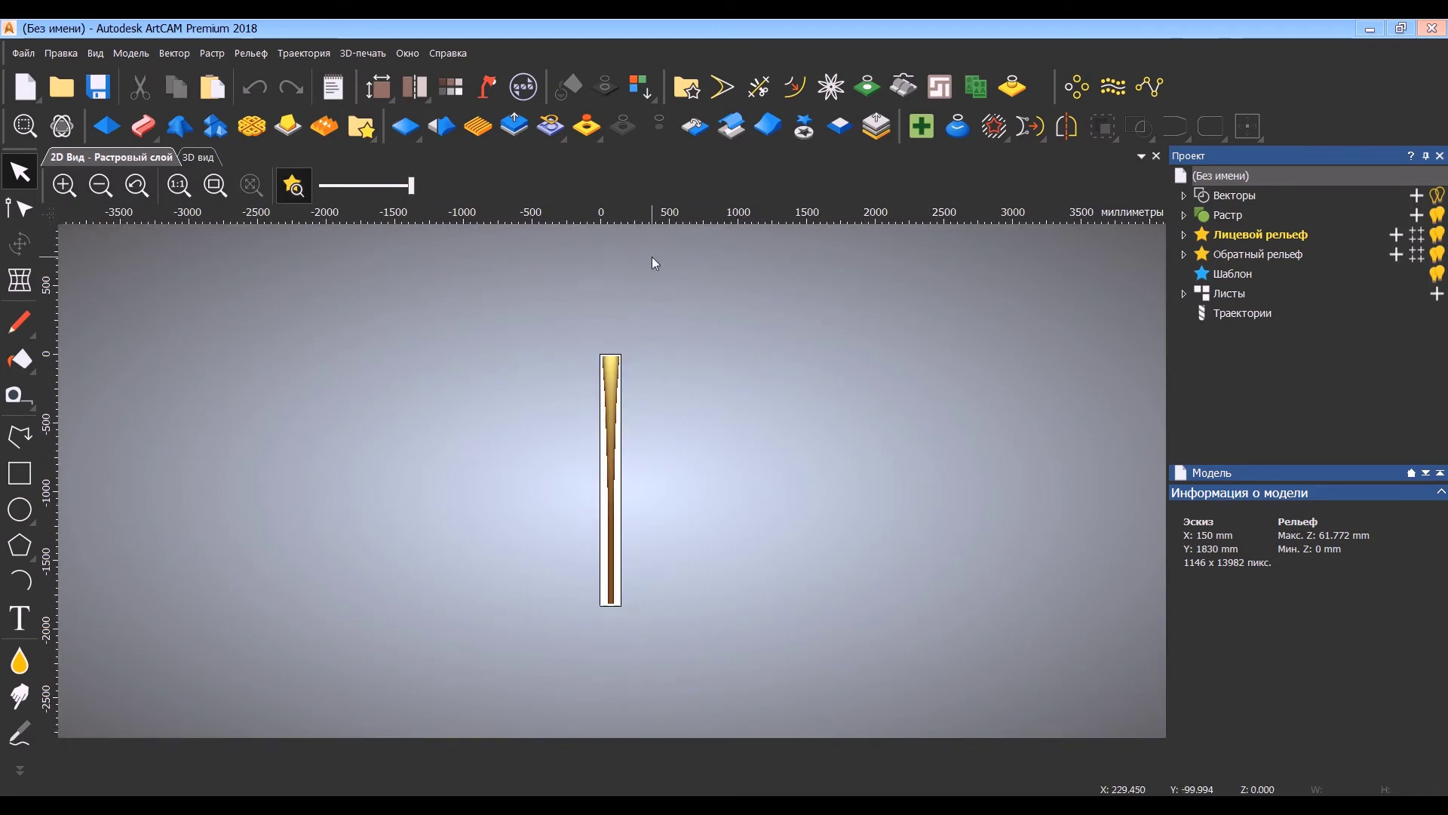
pyautogui.scroll(7, 615, 354)
pyautogui.scroll(2, 623, 365)
pyautogui.scroll(-3, 582, 563)
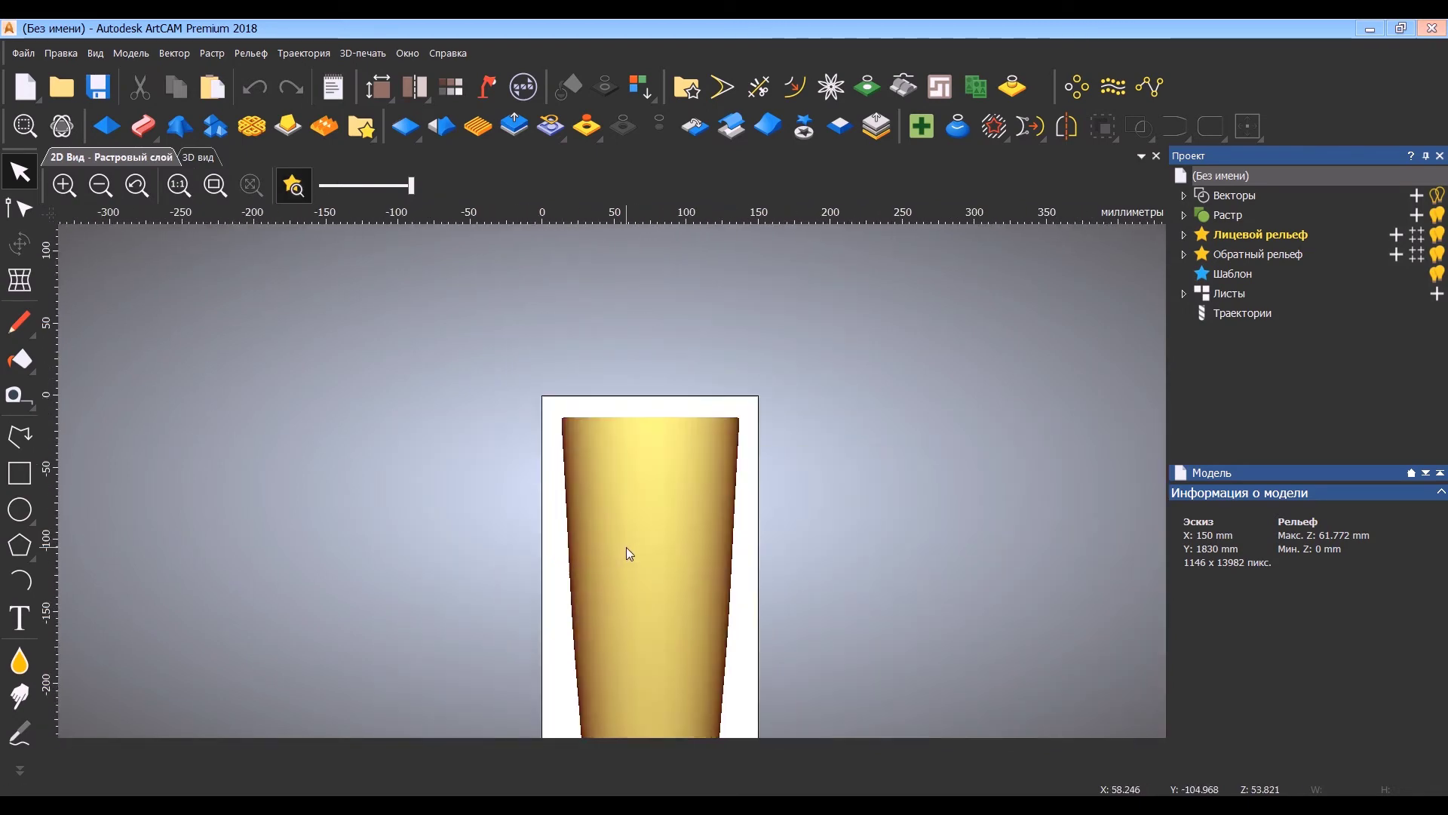
pyautogui.scroll(3, 631, 556)
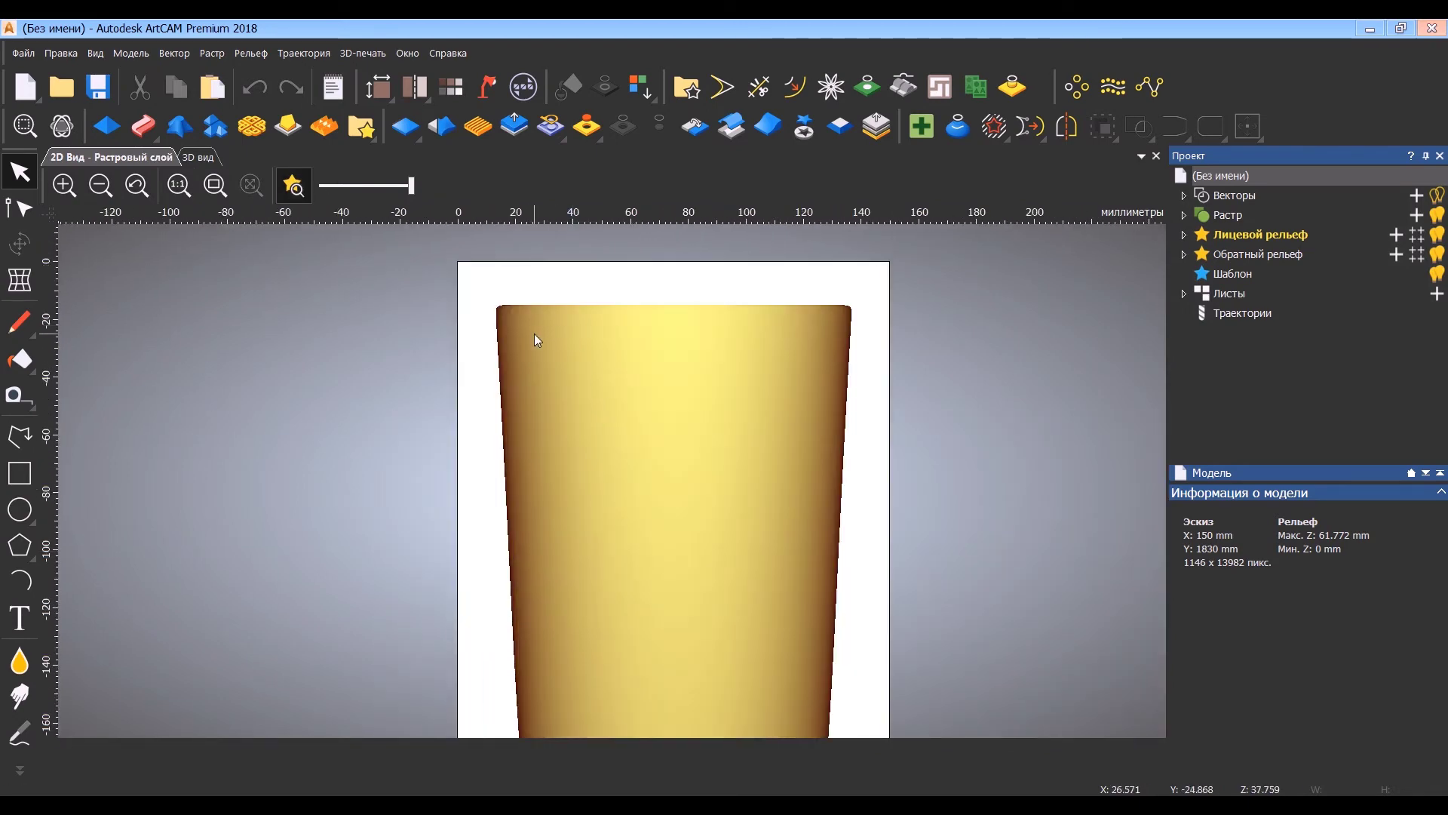
pyautogui.click(19, 436)
pyautogui.click(457, 307)
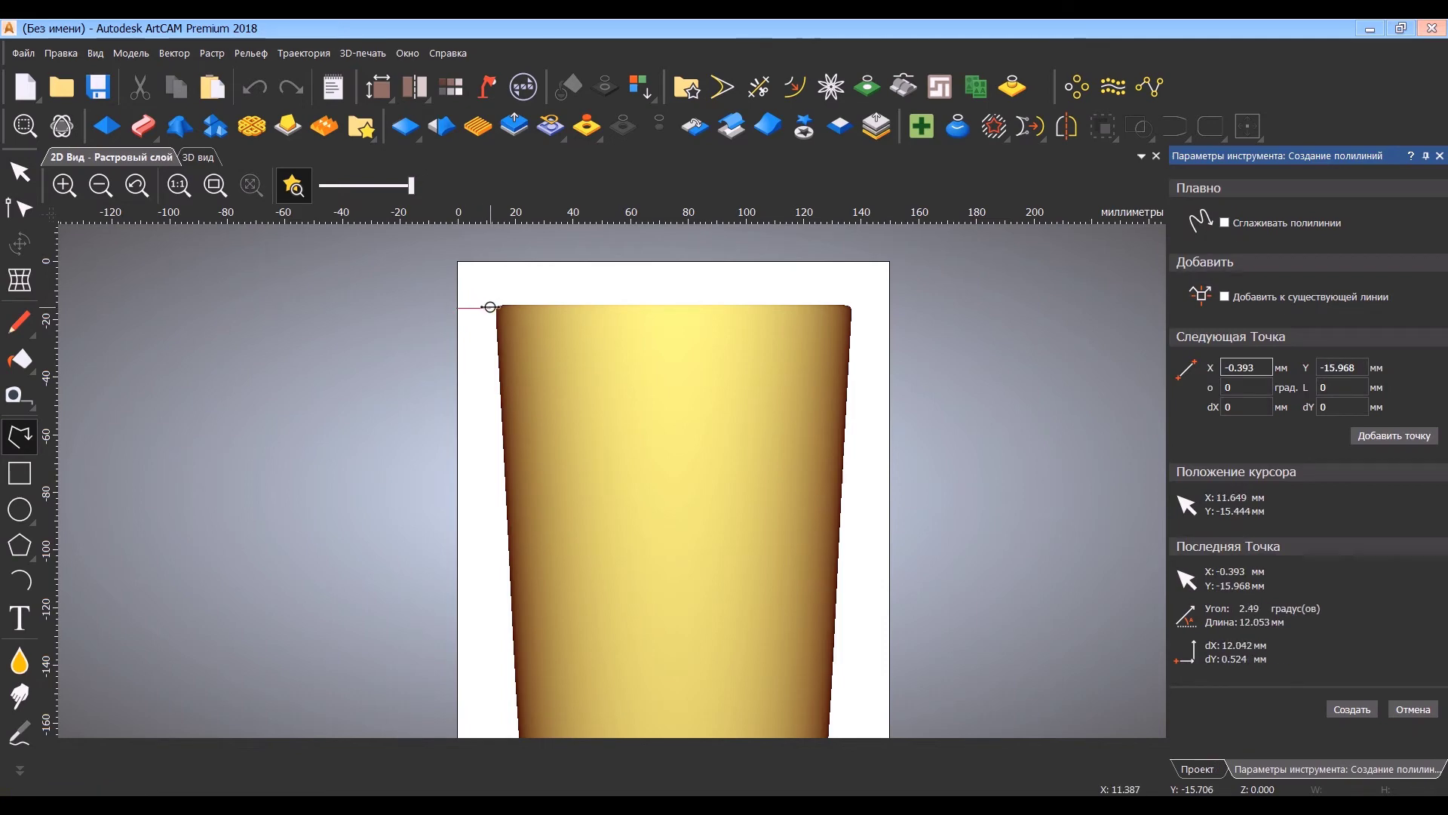
pyautogui.press('Escape')
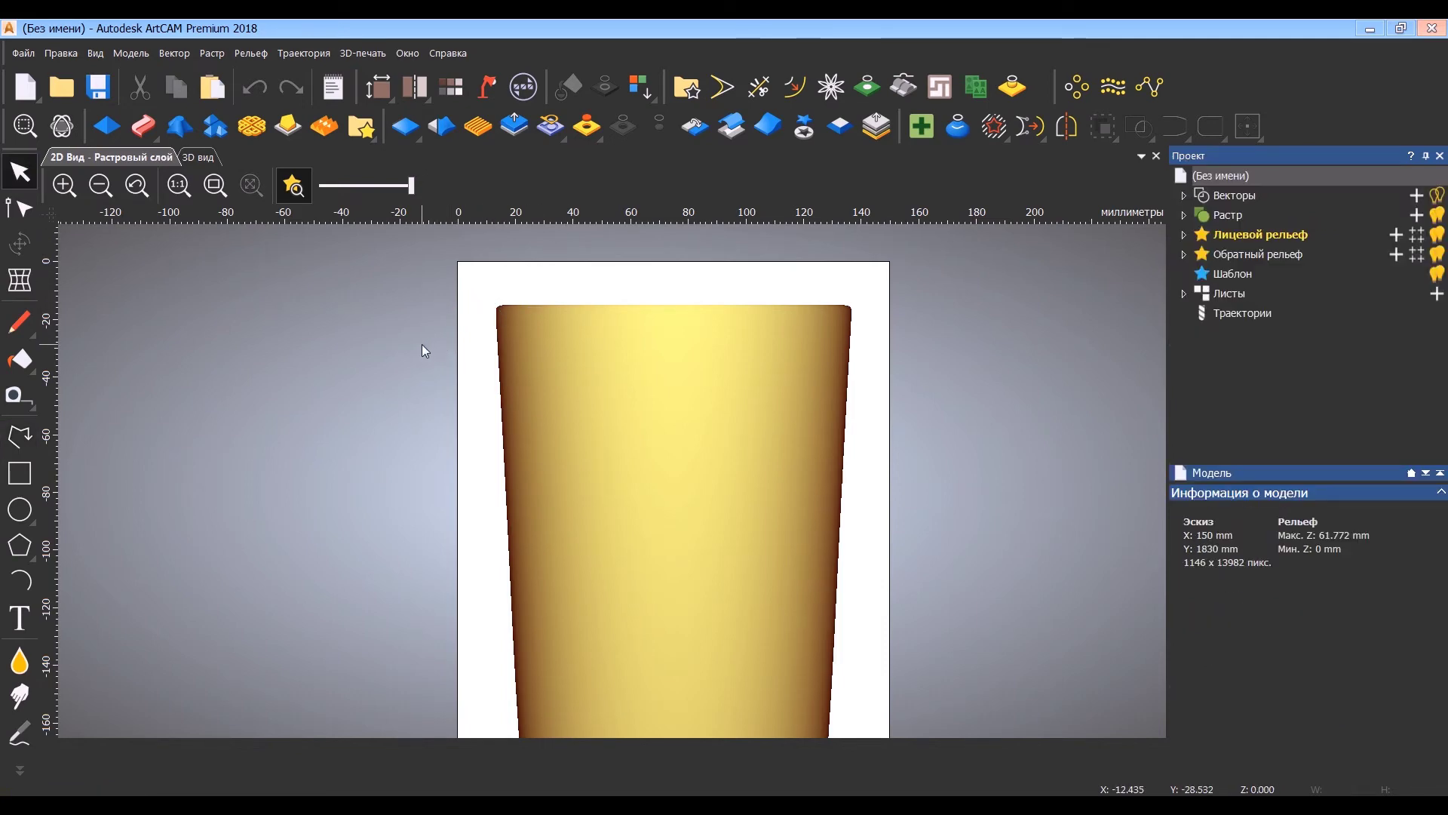
# Start a polyline boundary about X 0.7, Y -15.7 mm and draw it around the relief's wide end with bevelled corners.
pyautogui.click(19, 436)
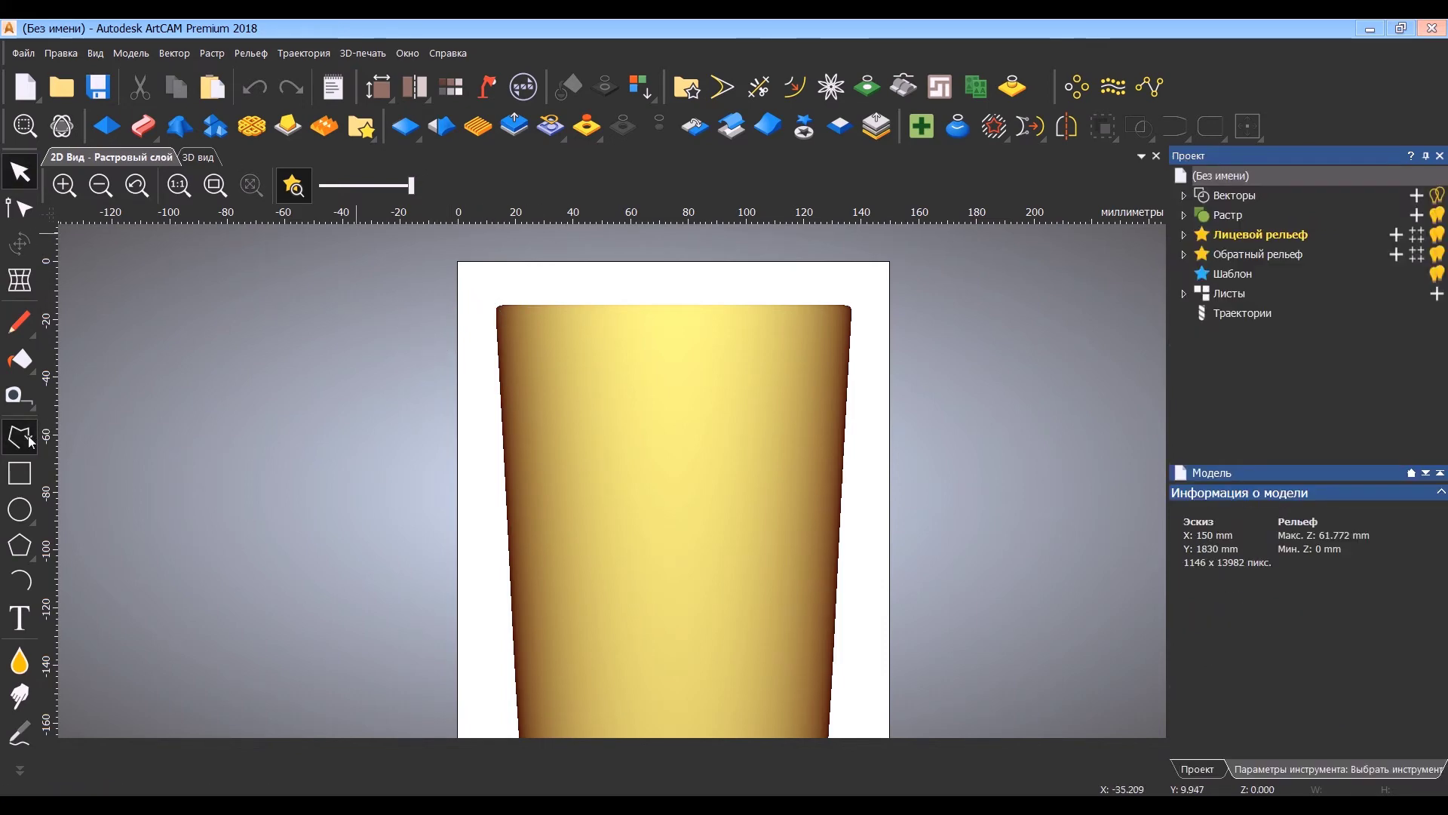
pyautogui.click(462, 310)
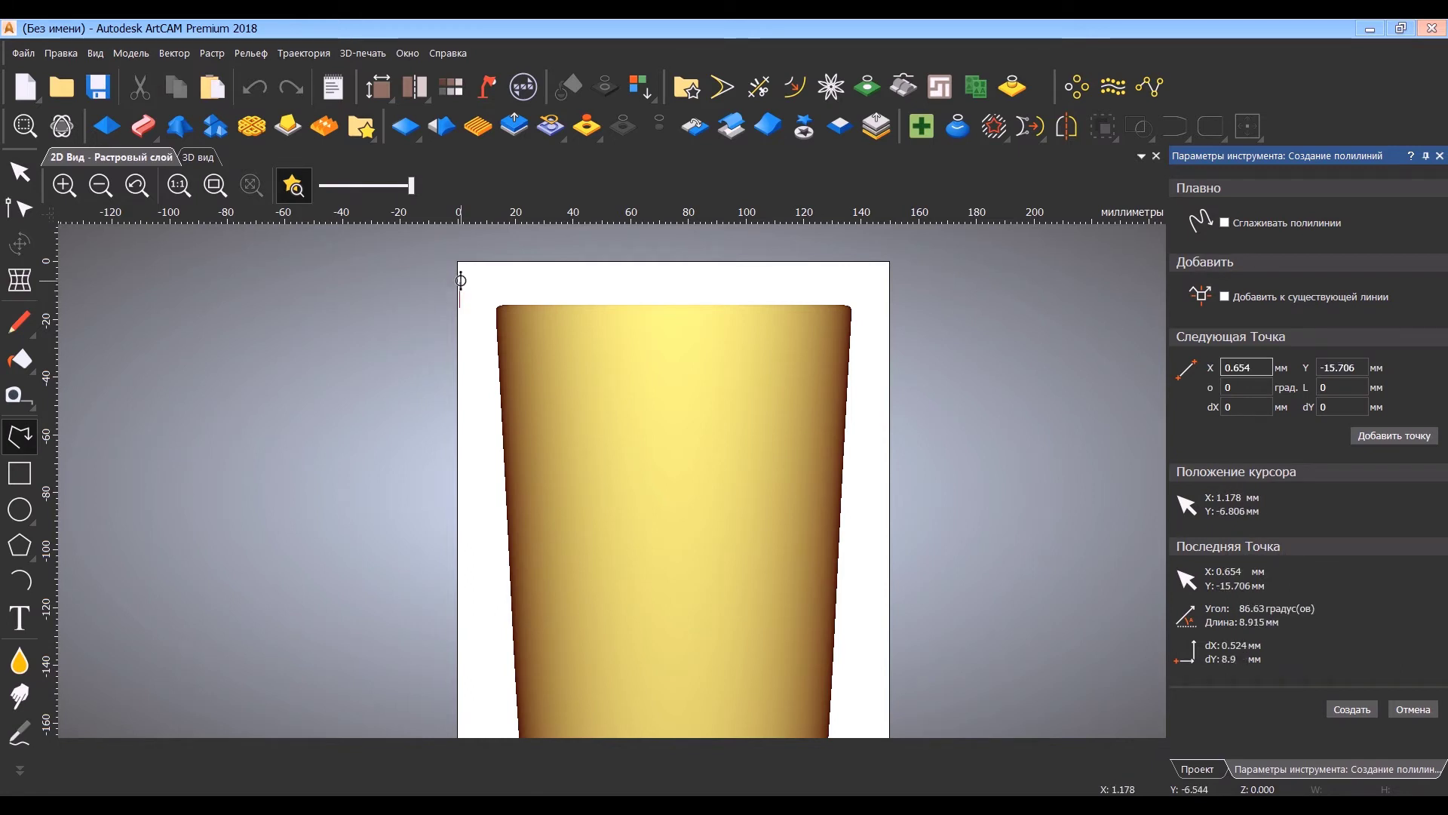
pyautogui.click(495, 292)
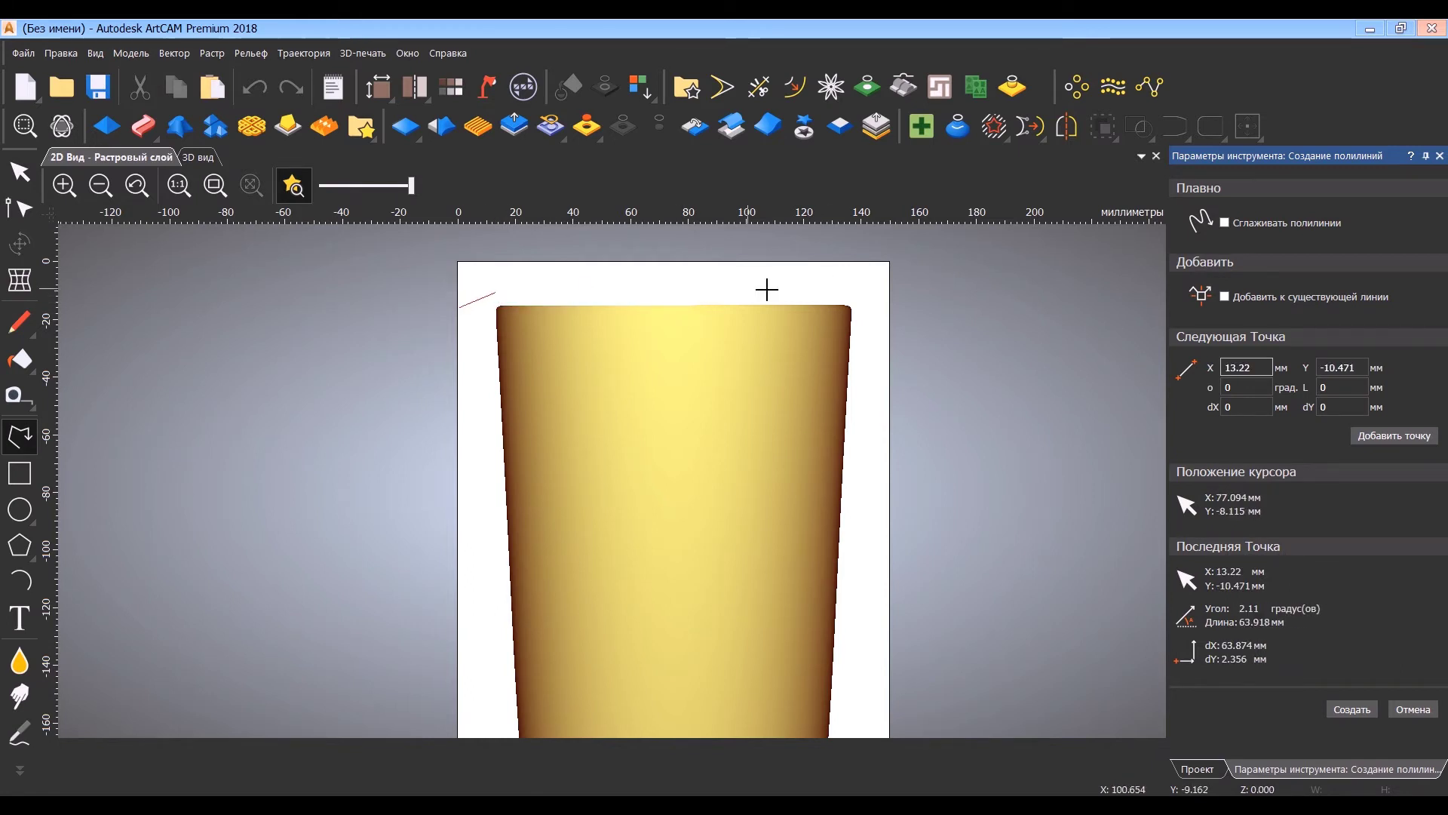
pyautogui.click(843, 292)
pyautogui.click(887, 313)
# Continue the polyline down the right side of the relief, with a small gap, to the margin below its narrow end.
pyautogui.scroll(-5, 779, 579)
pyautogui.moveTo(632, 621); pyautogui.dragTo(660, 474, button='middle')
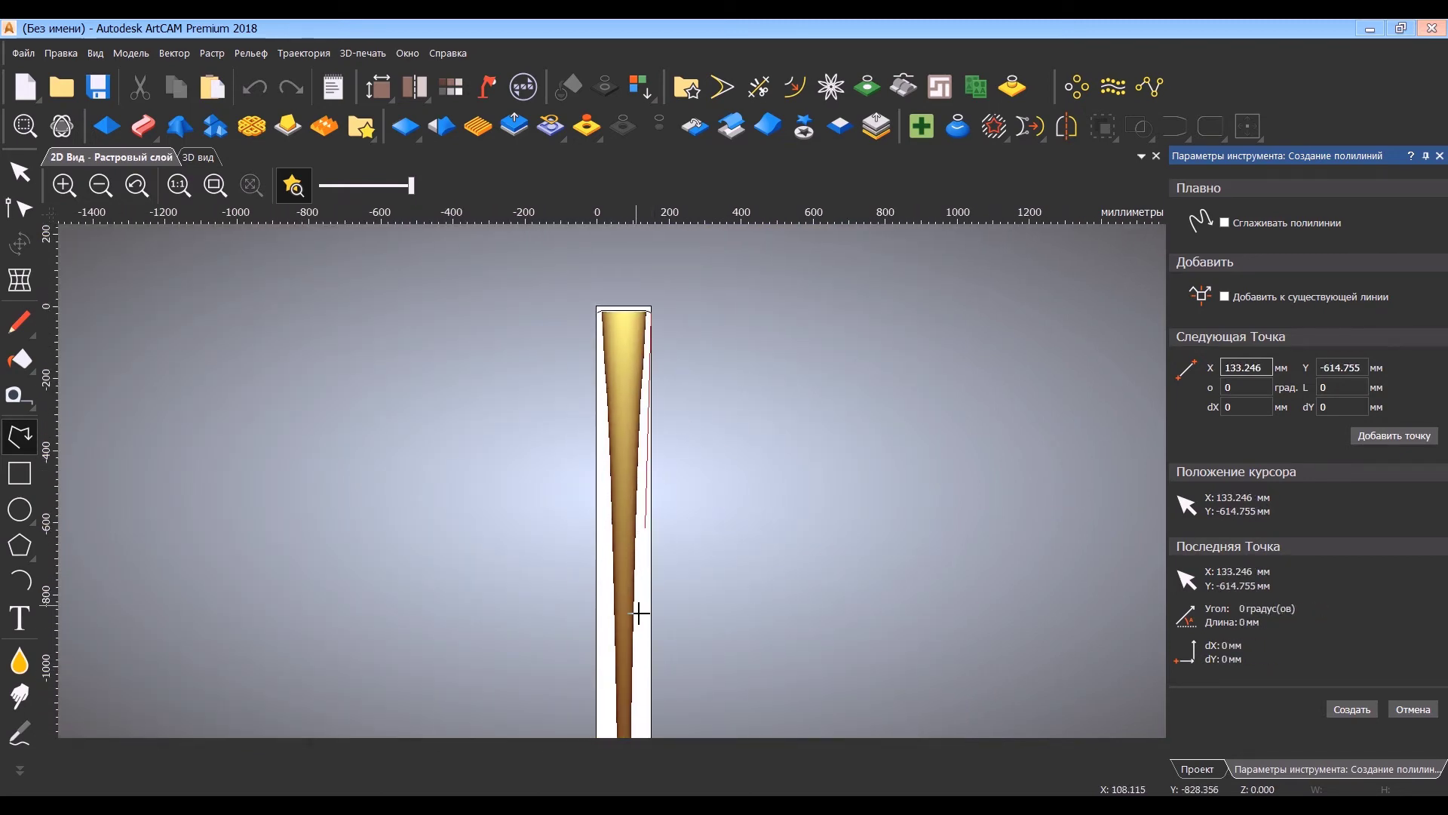
pyautogui.moveTo(639, 612); pyautogui.dragTo(641, 380, button='middle')
pyautogui.click(647, 464)
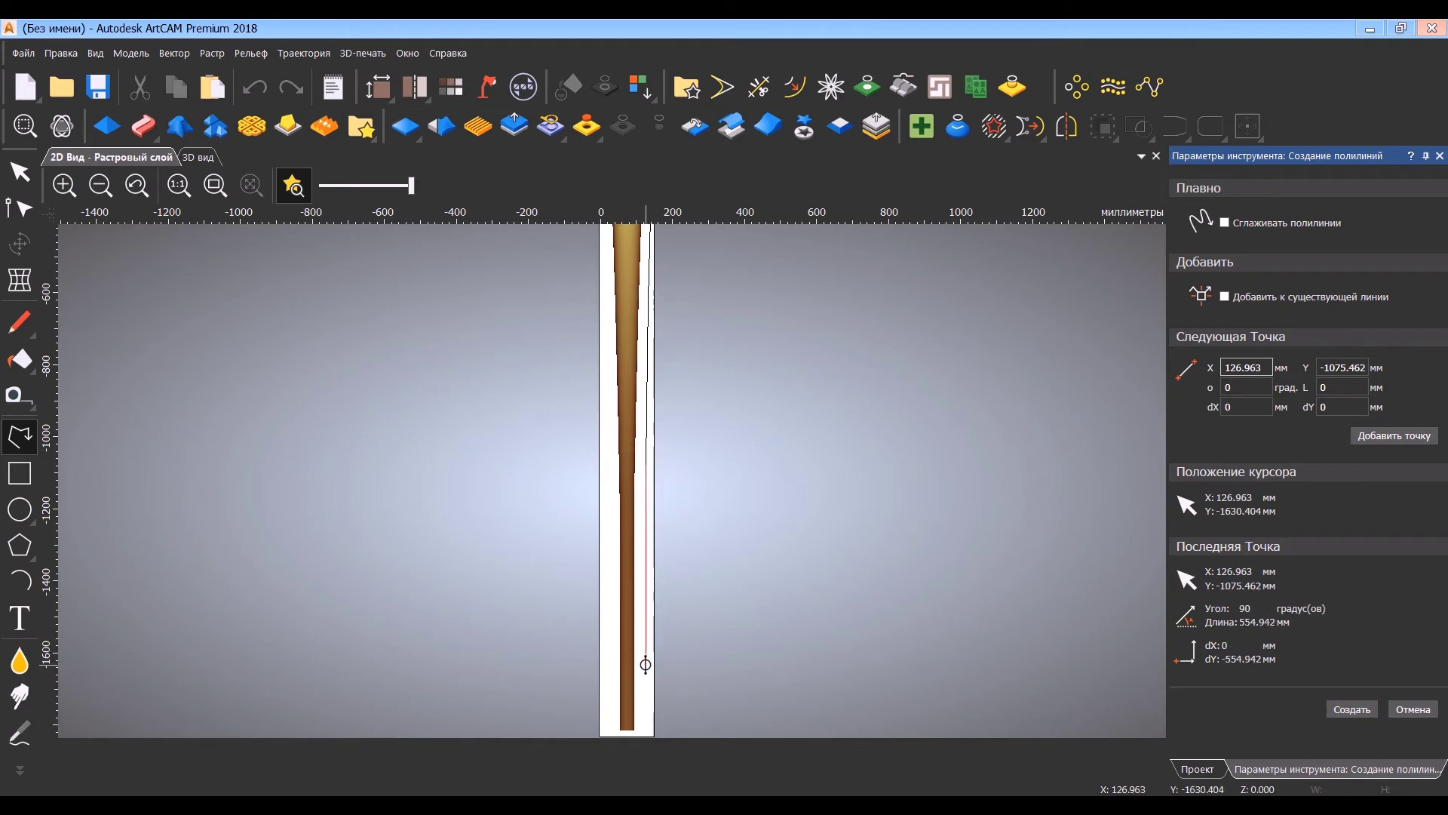
pyautogui.click(646, 664)
pyautogui.scroll(5, 645, 664)
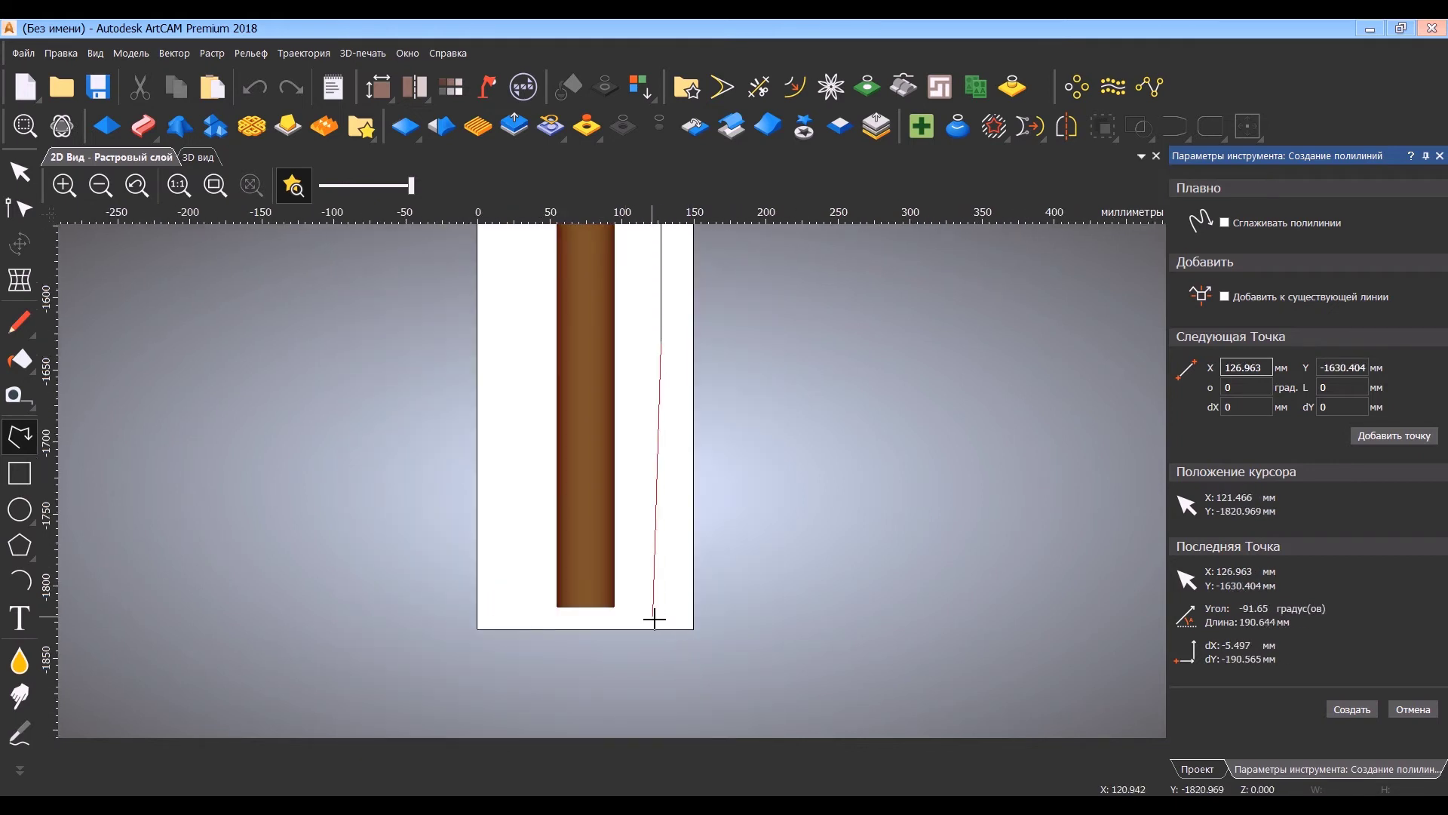
pyautogui.click(638, 616)
# Run the polyline around the narrow end and up the left side, closing the boundary at about 149 by 1811 mm.
pyautogui.click(534, 616)
pyautogui.click(506, 537)
pyautogui.click(500, 308)
pyautogui.scroll(-5, 528, 320)
pyautogui.click(594, 405)
pyautogui.scroll(5, 594, 408)
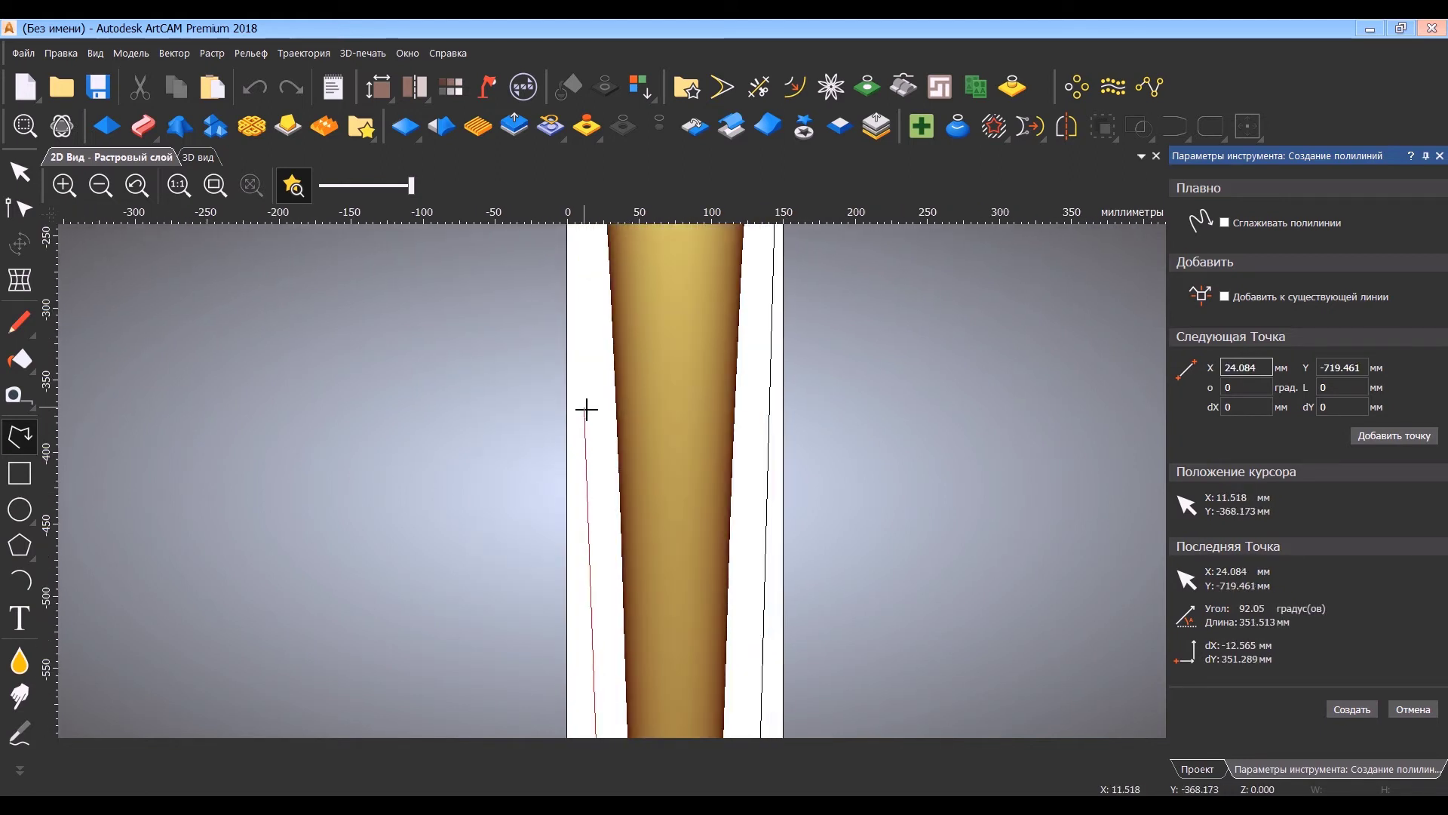
pyautogui.click(586, 410)
pyautogui.scroll(-3, 570, 401)
pyautogui.scroll(6, 596, 317)
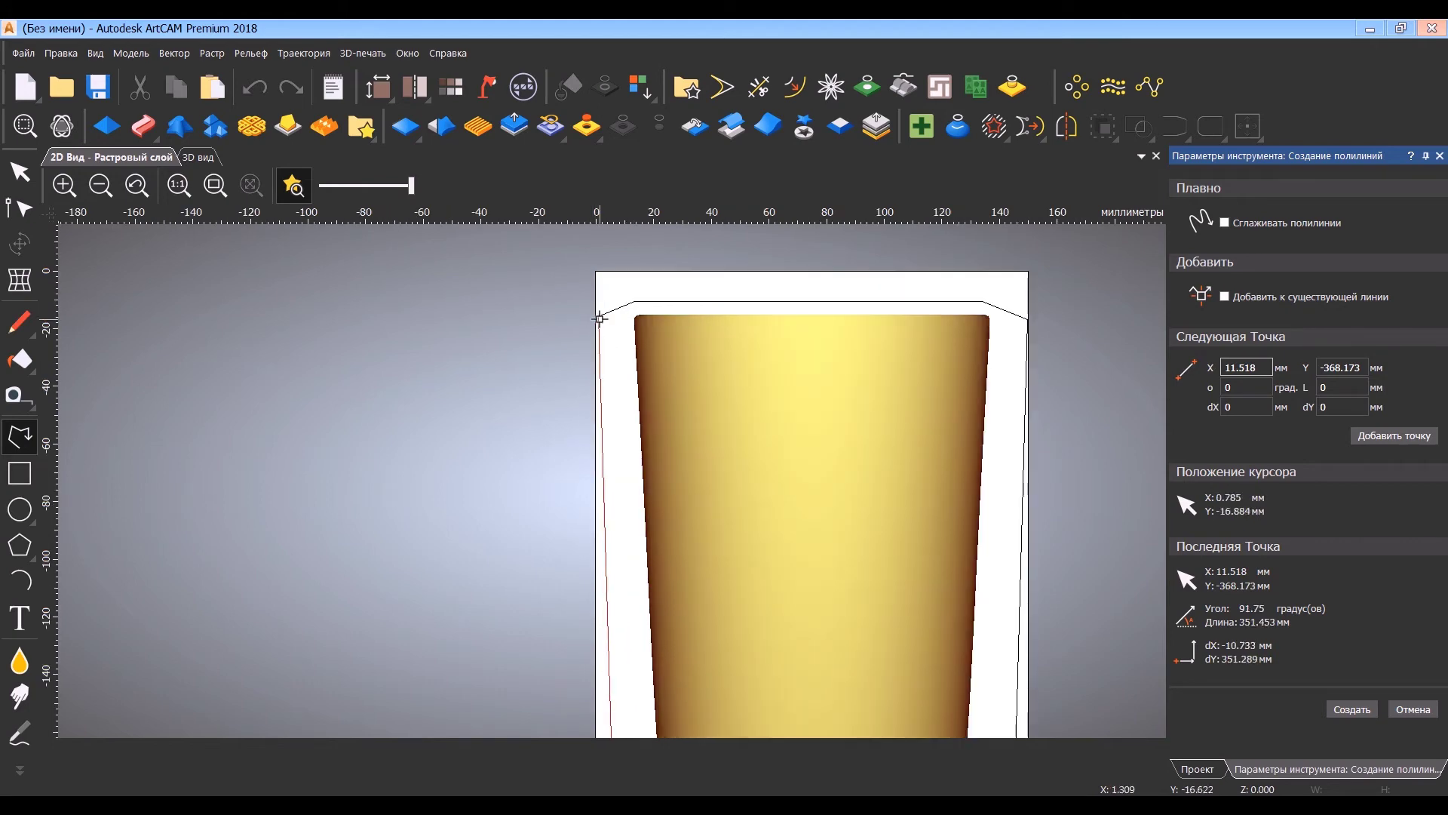
pyautogui.scroll(2, 600, 315)
pyautogui.click(584, 319)
pyautogui.click(25, 186)
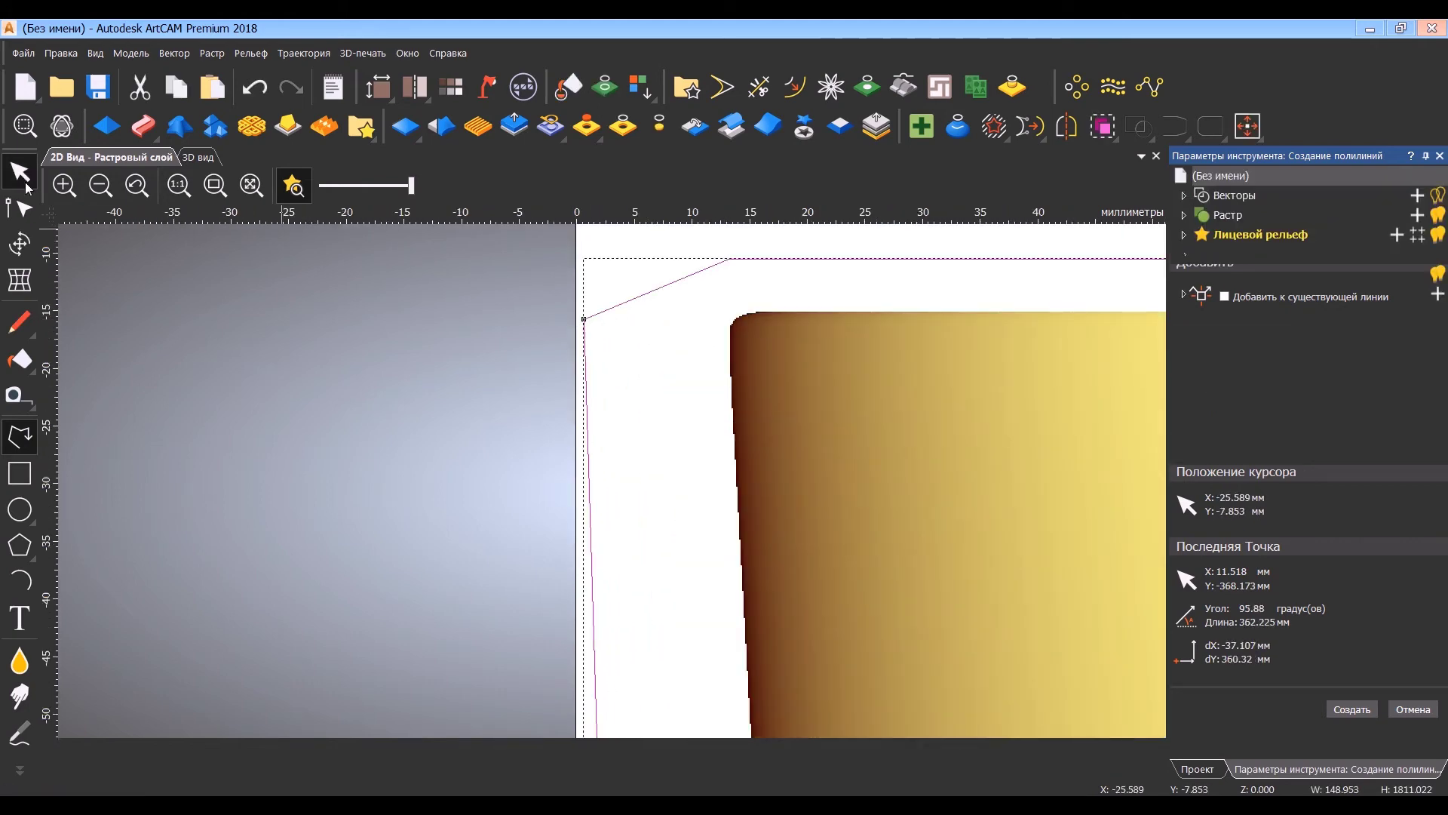
# Examine the closed boundary vector's clearance along the wide part of the relief.
pyautogui.scroll(-3, 897, 560)
pyautogui.scroll(-1, 717, 532)
pyautogui.scroll(1, 668, 557)
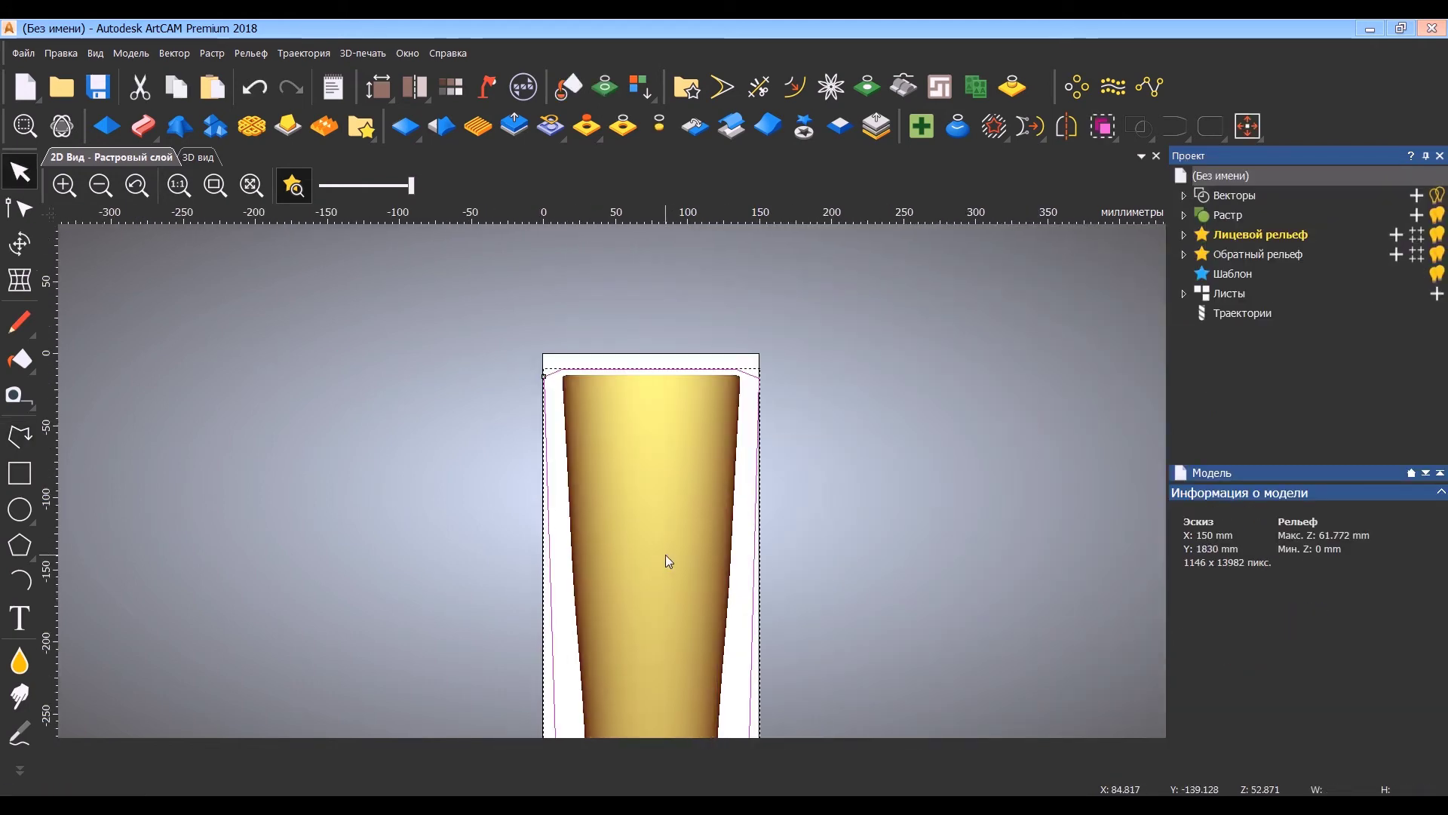
pyautogui.scroll(2, 601, 533)
pyautogui.scroll(-2, 614, 530)
pyautogui.moveTo(650, 498); pyautogui.dragTo(634, 422, button='middle')
pyautogui.scroll(-1, 637, 427)
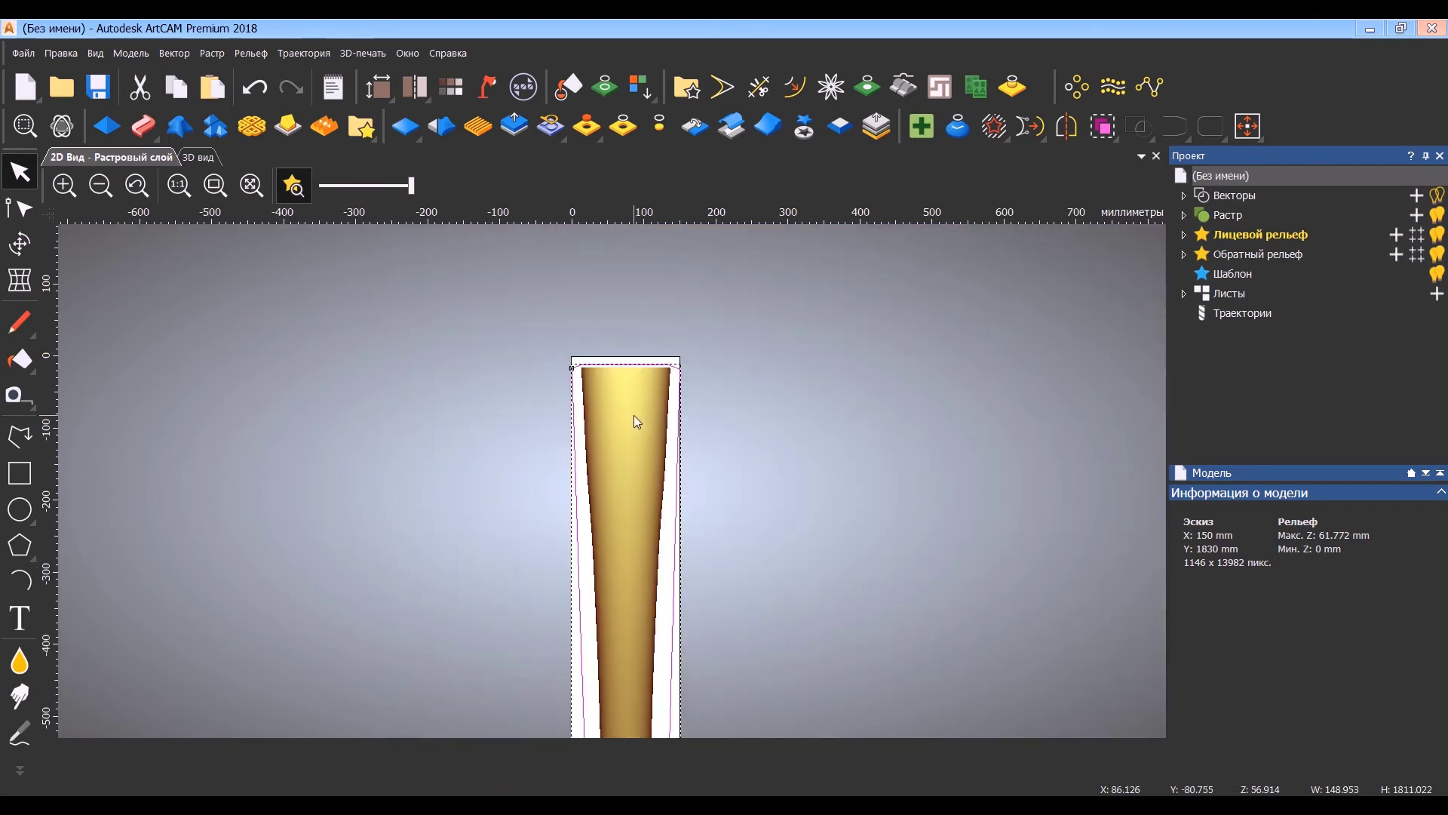
pyautogui.scroll(1, 633, 460)
pyautogui.scroll(-1, 563, 258)
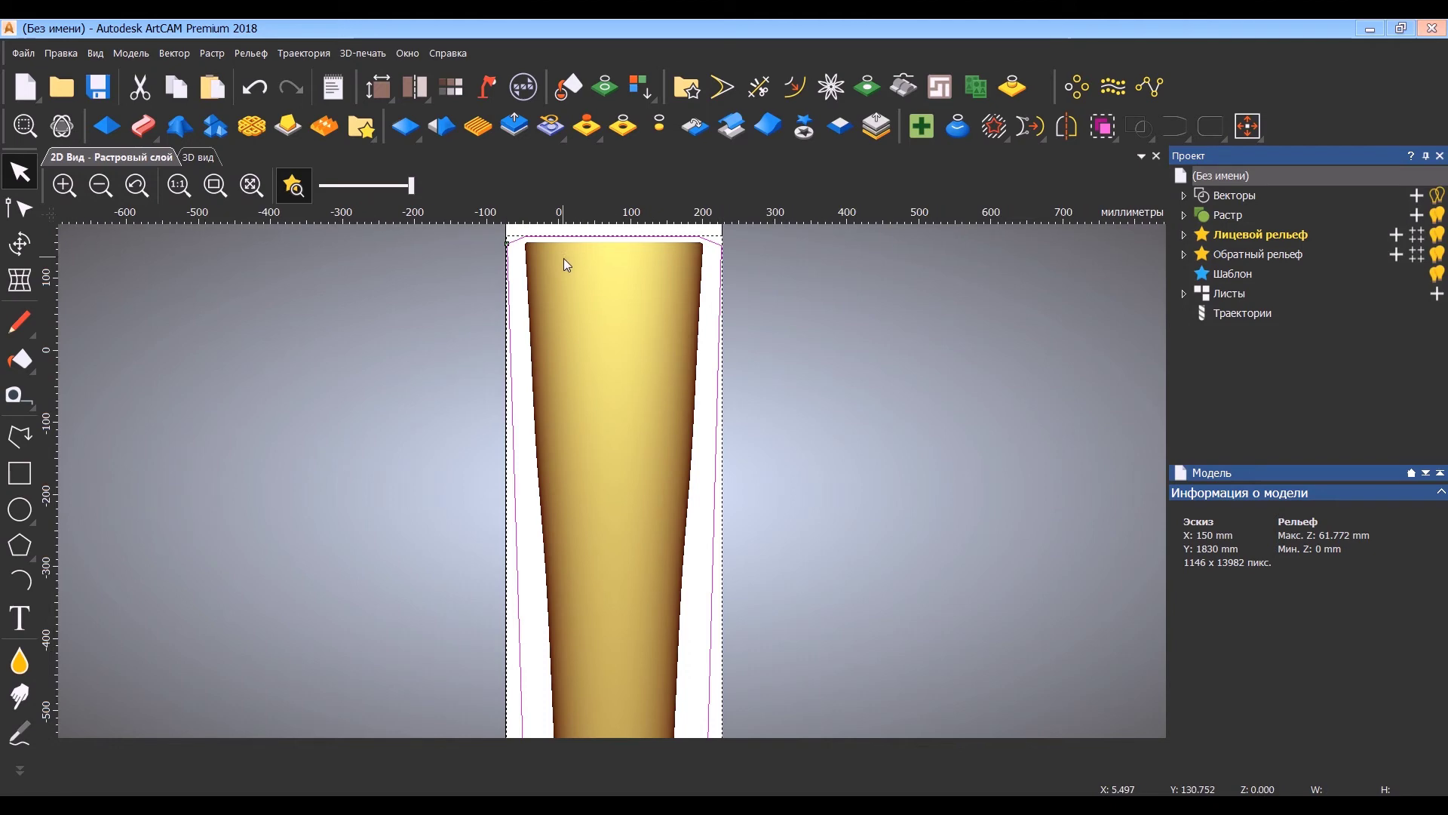
pyautogui.scroll(1, 643, 337)
pyautogui.scroll(-1, 627, 506)
pyautogui.scroll(1, 573, 573)
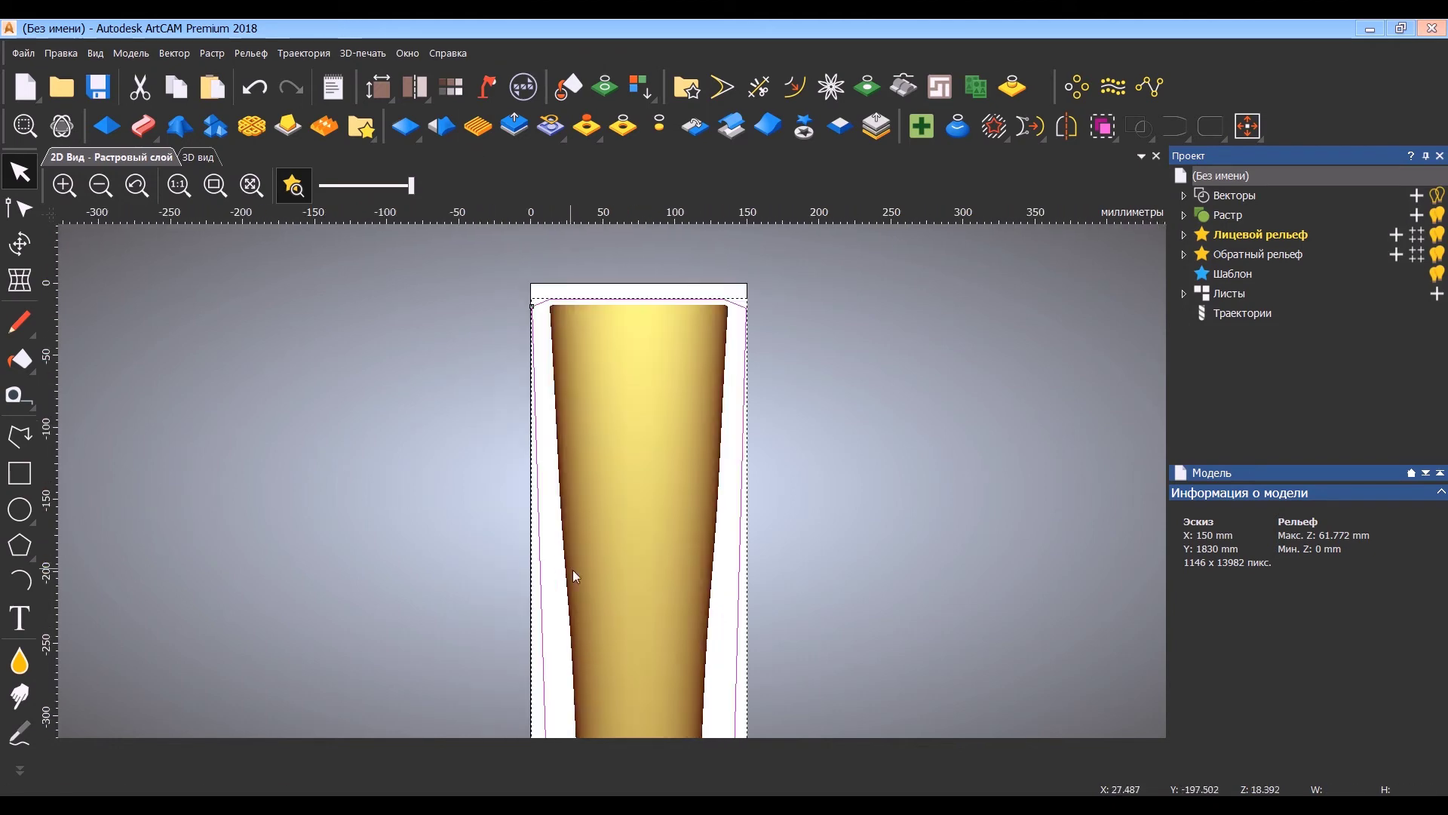
# Start a Z-level roughing toolpath limited to the selected vector, with End Mill 12 mm from the steel tools as roughing tool.
pyautogui.click(1256, 312)
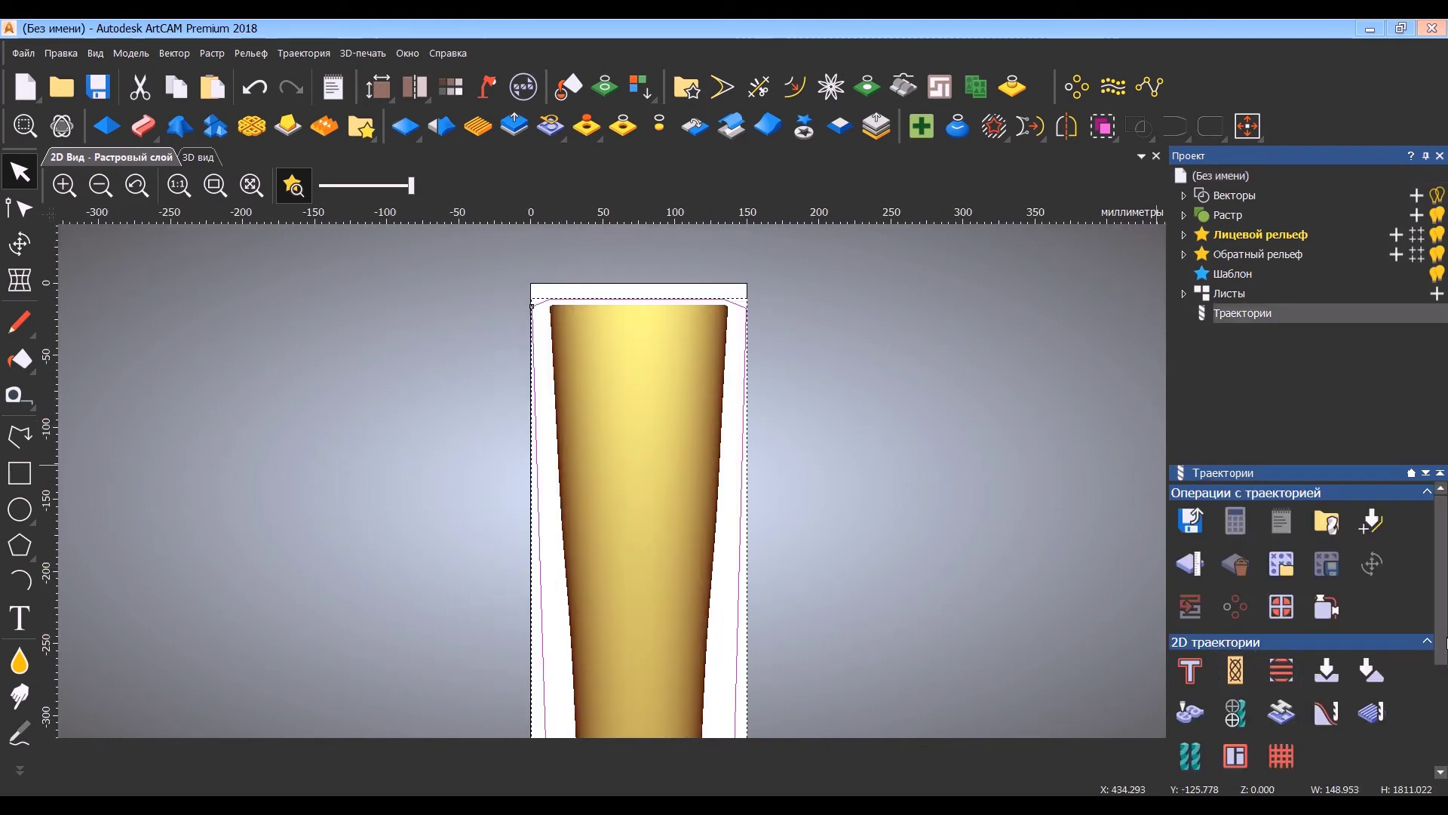
pyautogui.scroll(-3, 1326, 706)
pyautogui.click(1281, 684)
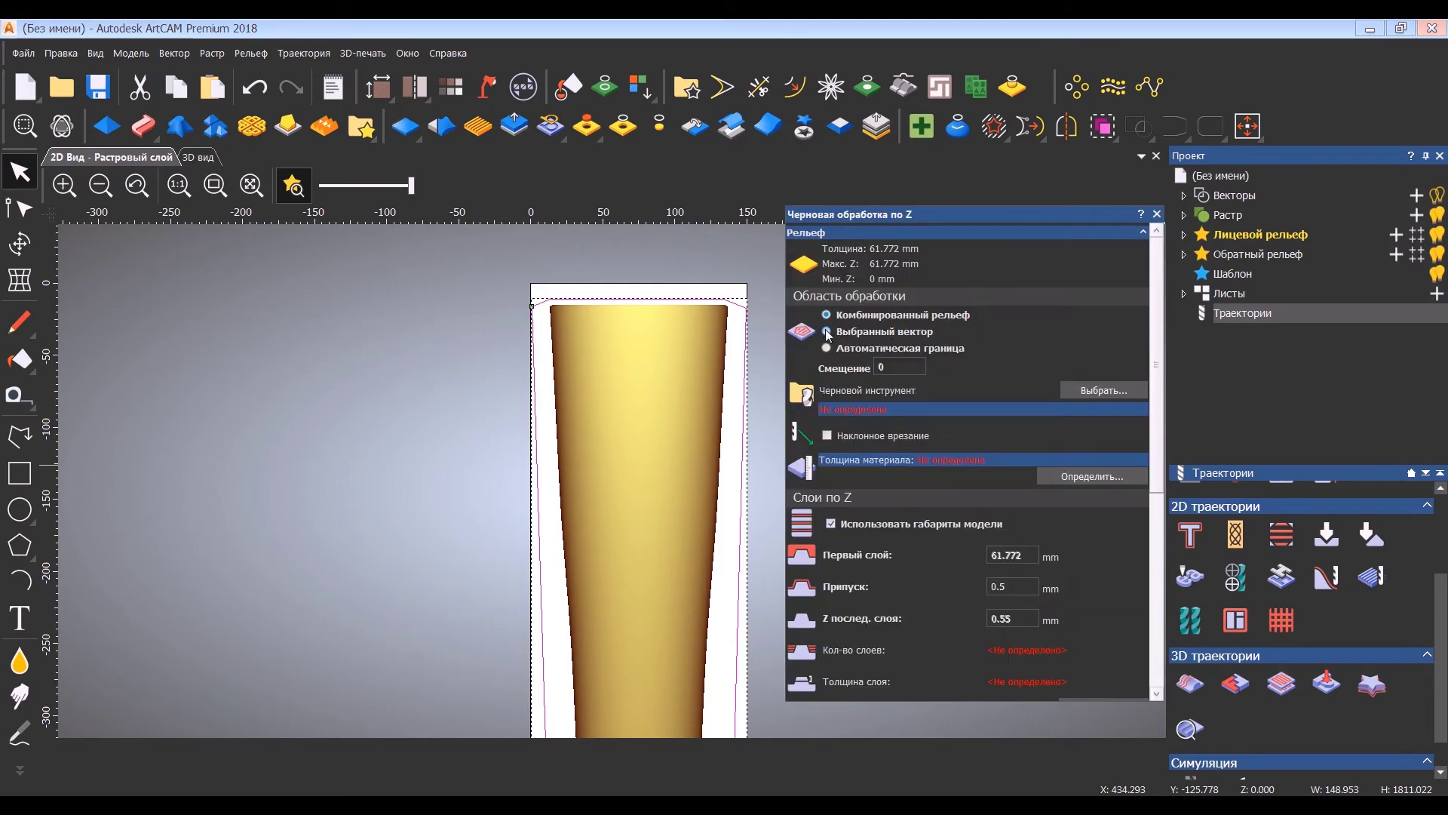
pyautogui.click(1084, 398)
pyautogui.click(532, 368)
pyautogui.click(532, 340)
pyautogui.click(920, 579)
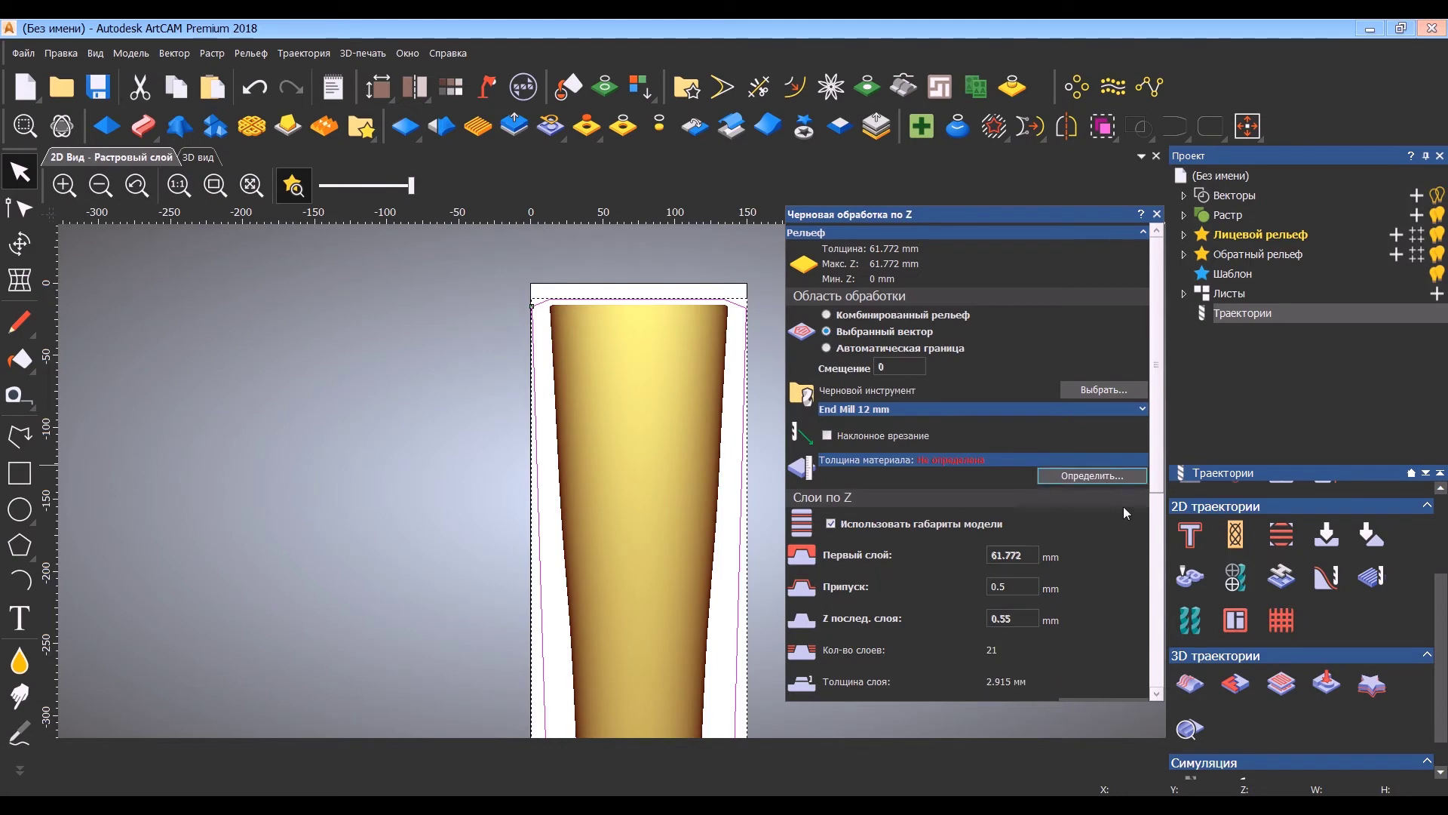
# Define the material at 61.772 mm thick and apply a 1 mm allowance to the roughing Z layers.
pyautogui.click(1092, 475)
pyautogui.click(1034, 592)
pyautogui.moveTo(1159, 485); pyautogui.dragTo(1176, 577)
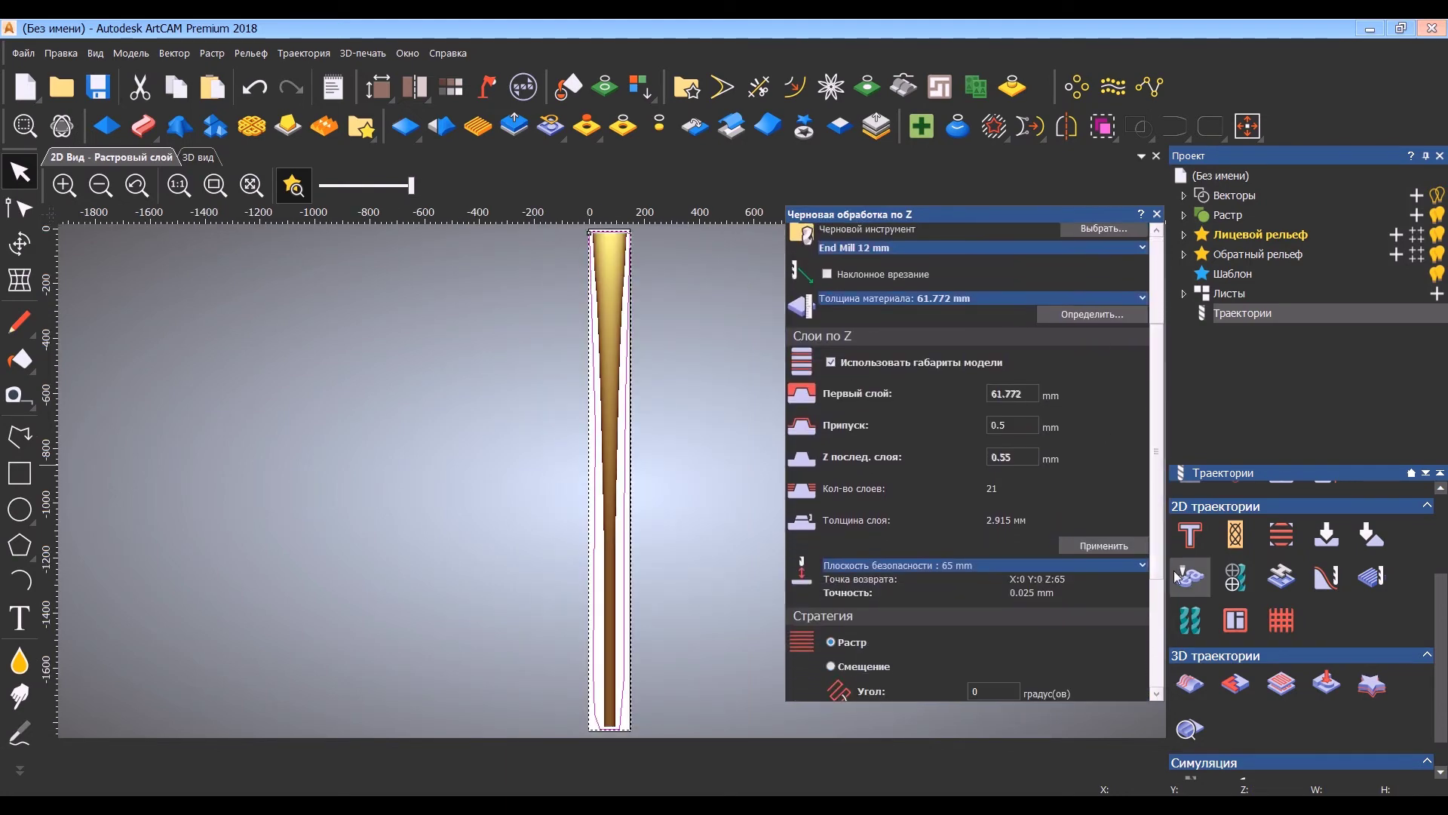
pyautogui.write('1')
pyautogui.click(1030, 462)
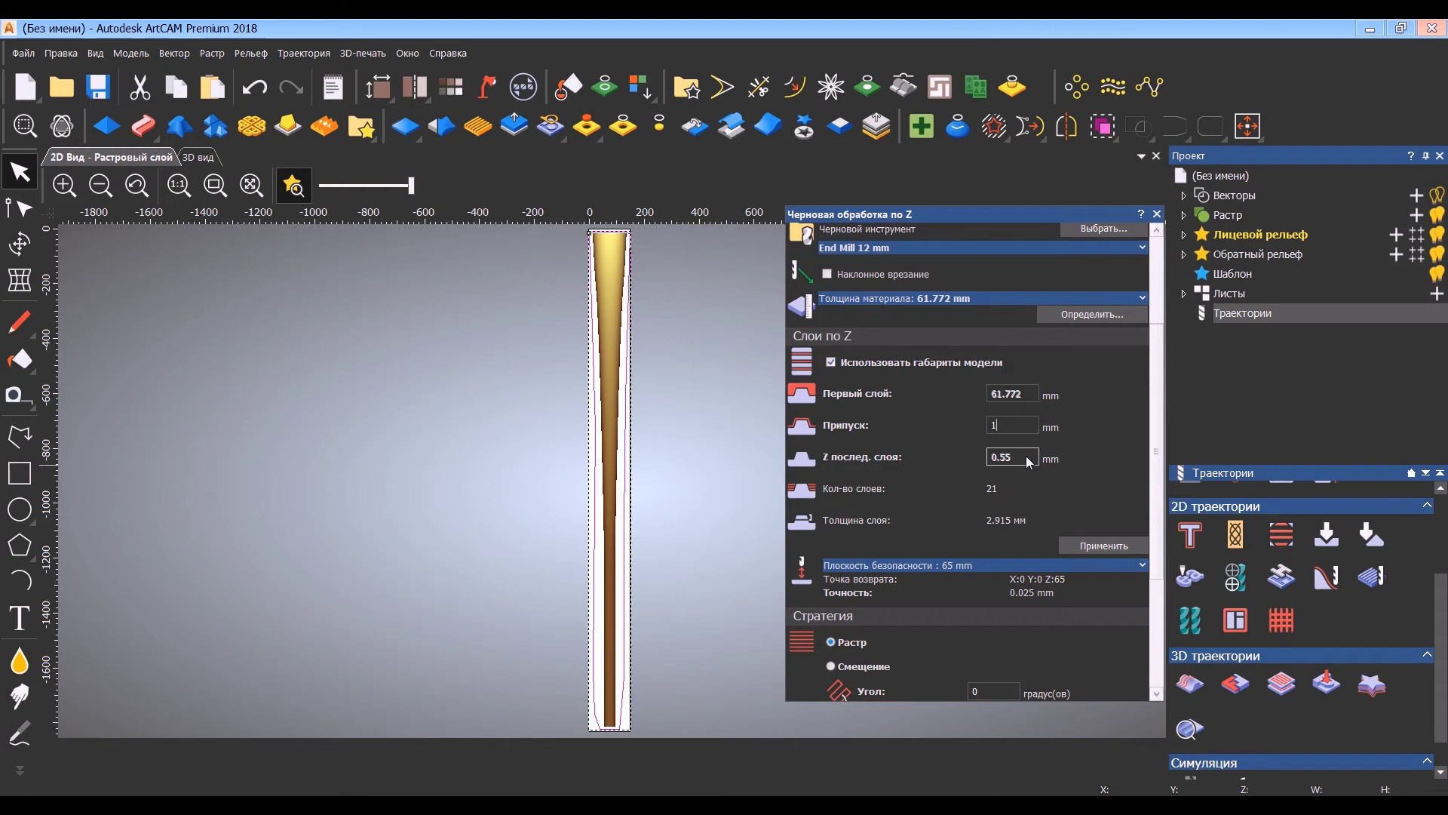
pyautogui.click(1104, 544)
# Name the roughing toolpath 1_001_фреза 12_ черновая.
pyautogui.scroll(-3, 980, 604)
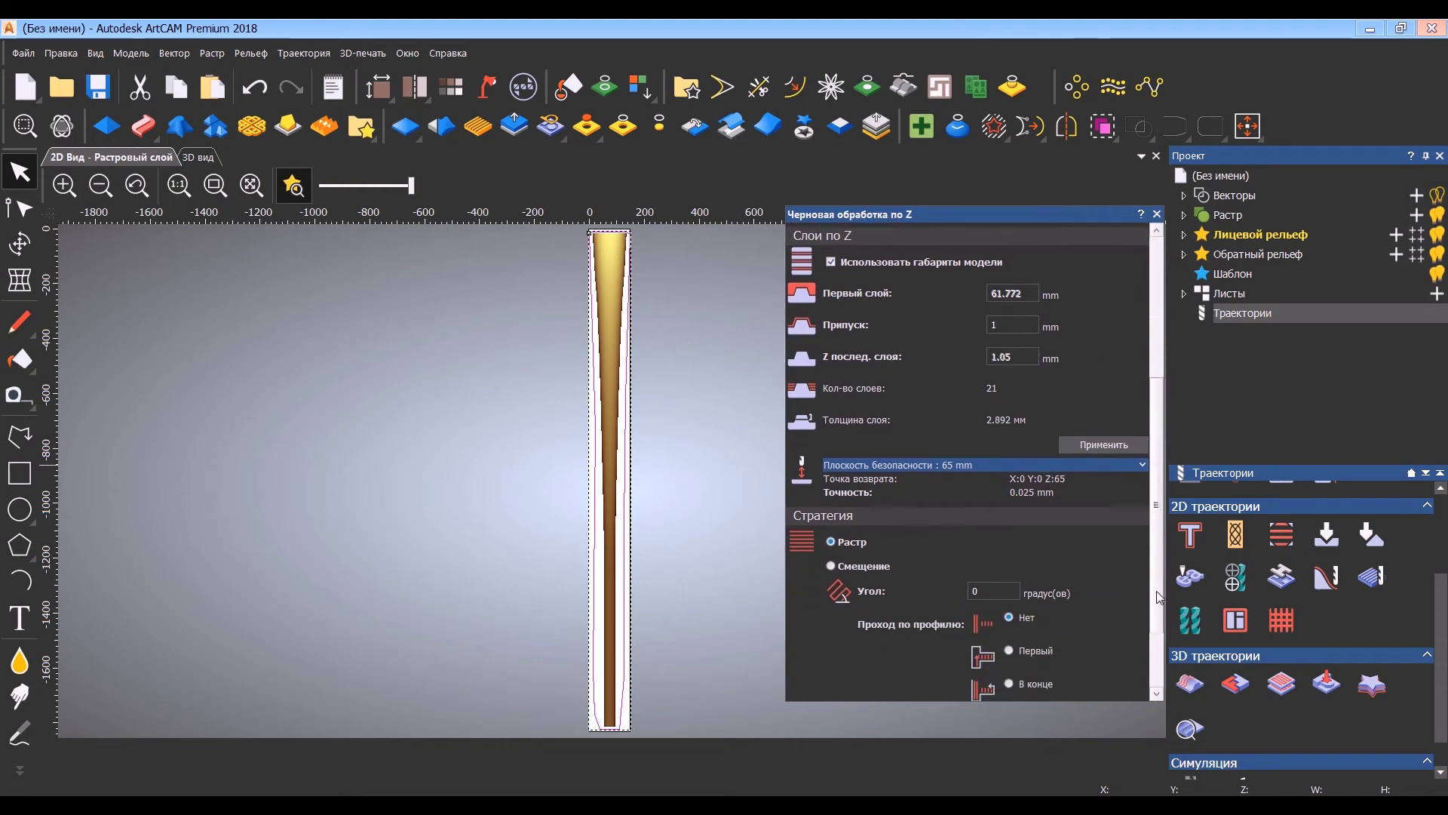
pyautogui.click(905, 660)
pyautogui.write('1_001_фреза 12_ черно')
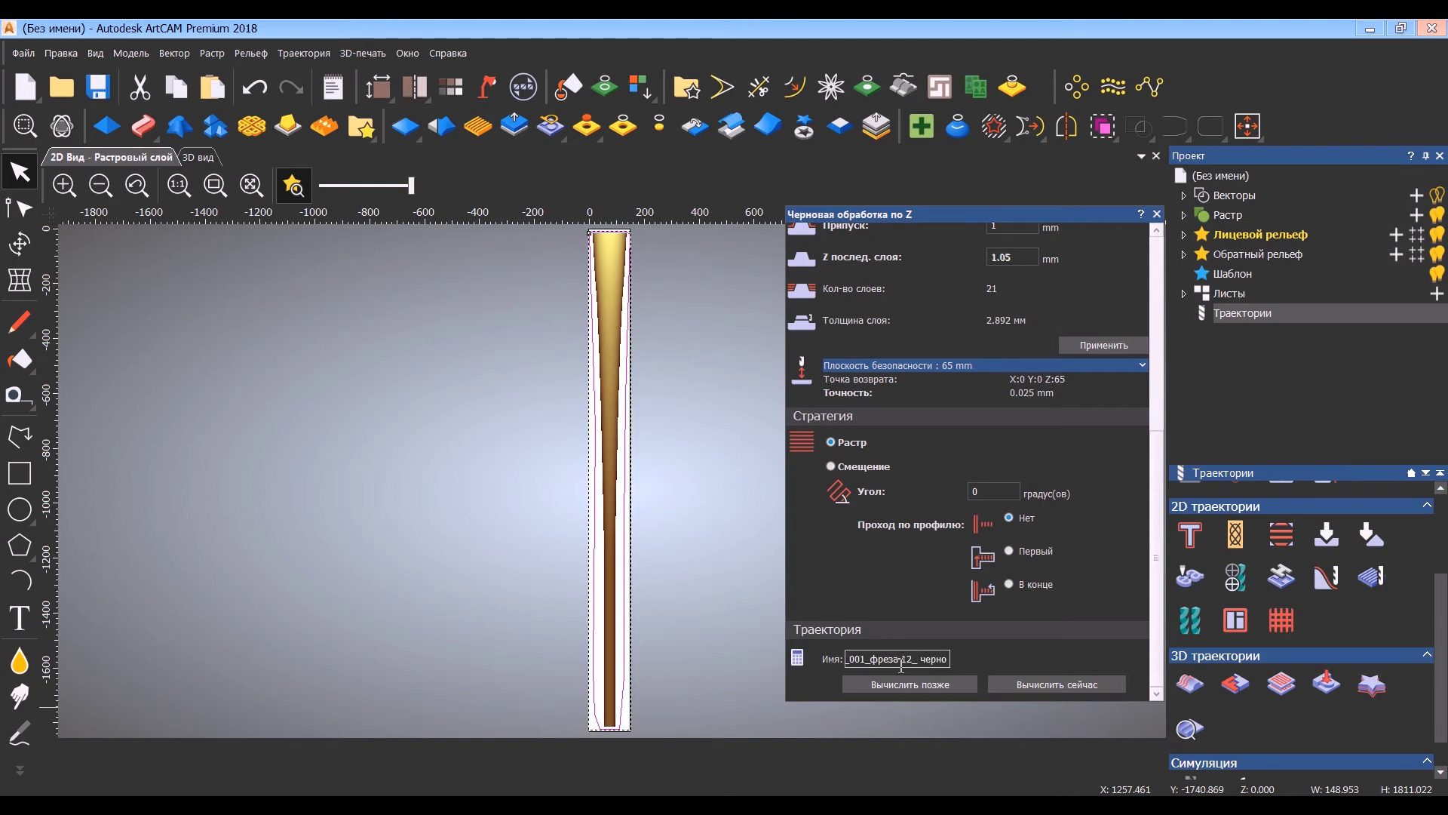
# Begin saving the model under a new name and create a folder 2_чторона inside the Диджериду folder.
pyautogui.click(24, 52)
pyautogui.click(60, 223)
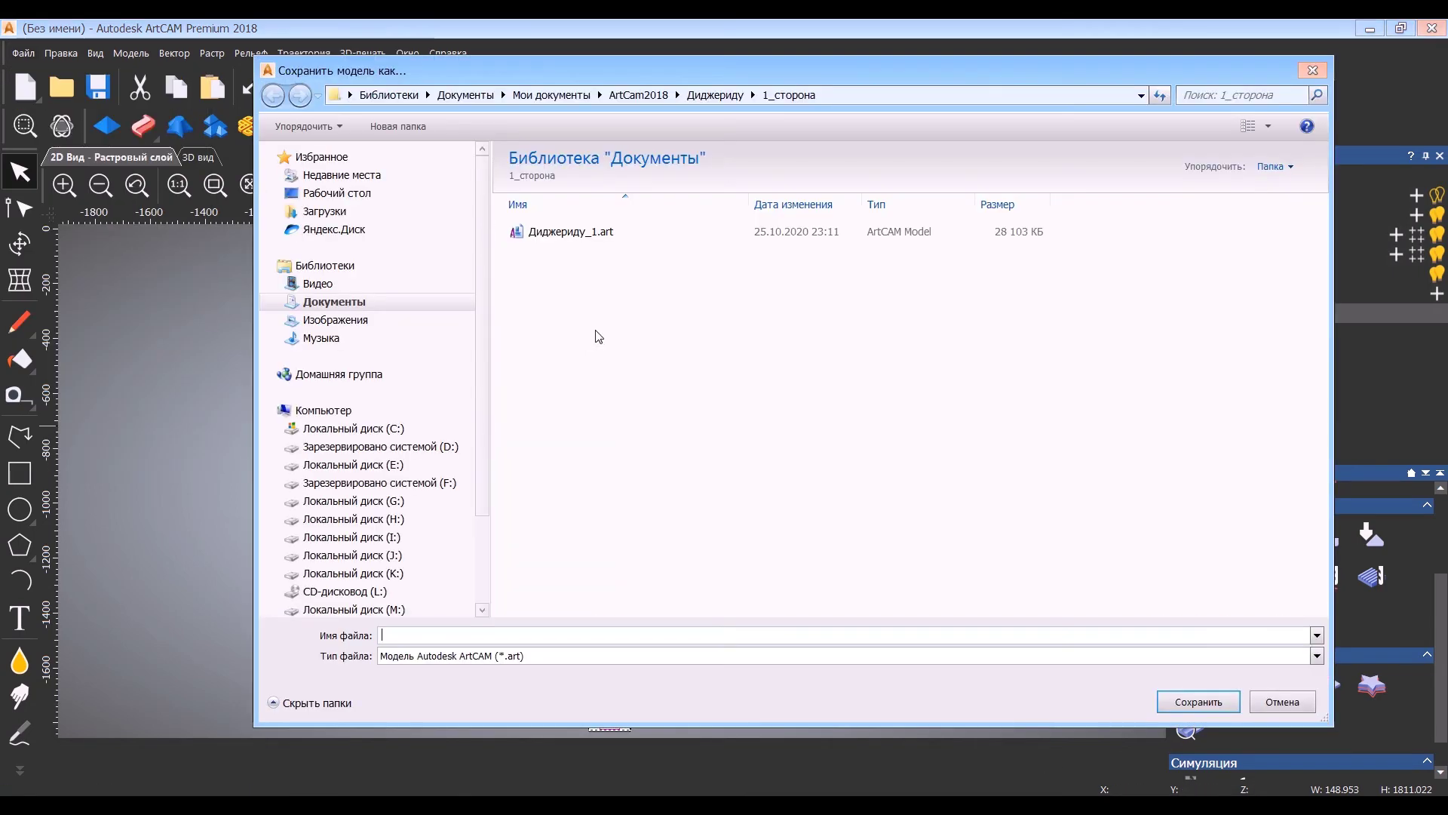
pyautogui.click(723, 96)
pyautogui.rightClick(727, 380)
pyautogui.moveTo(927, 579)
pyautogui.click(1049, 582)
pyautogui.write('2')
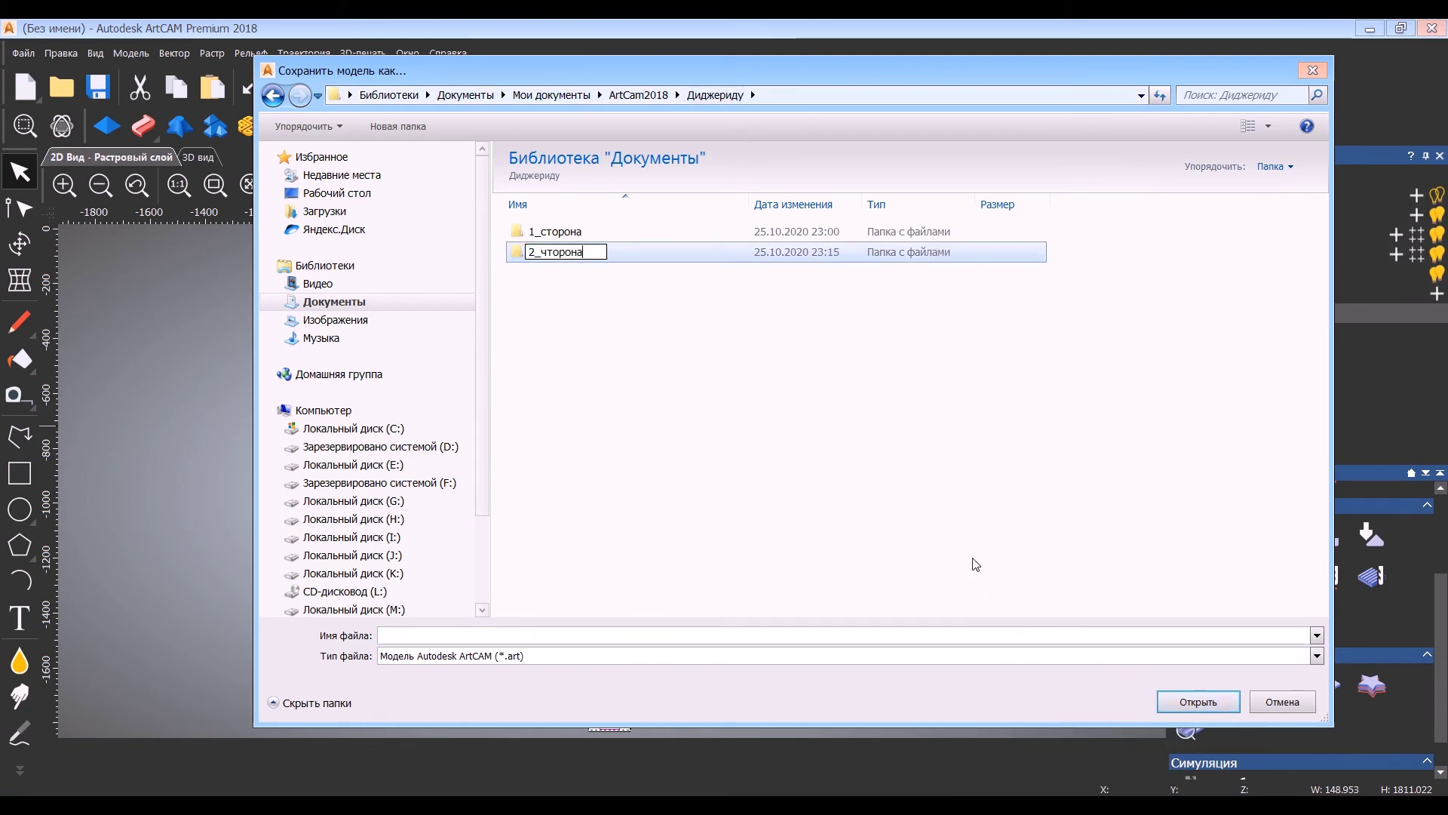
pyautogui.write('_чторона')
pyautogui.press('Return')
# Save the model as Диджериду2 in the 2_чторона folder.
pyautogui.press('Return')
pyautogui.write('Диджериду2')
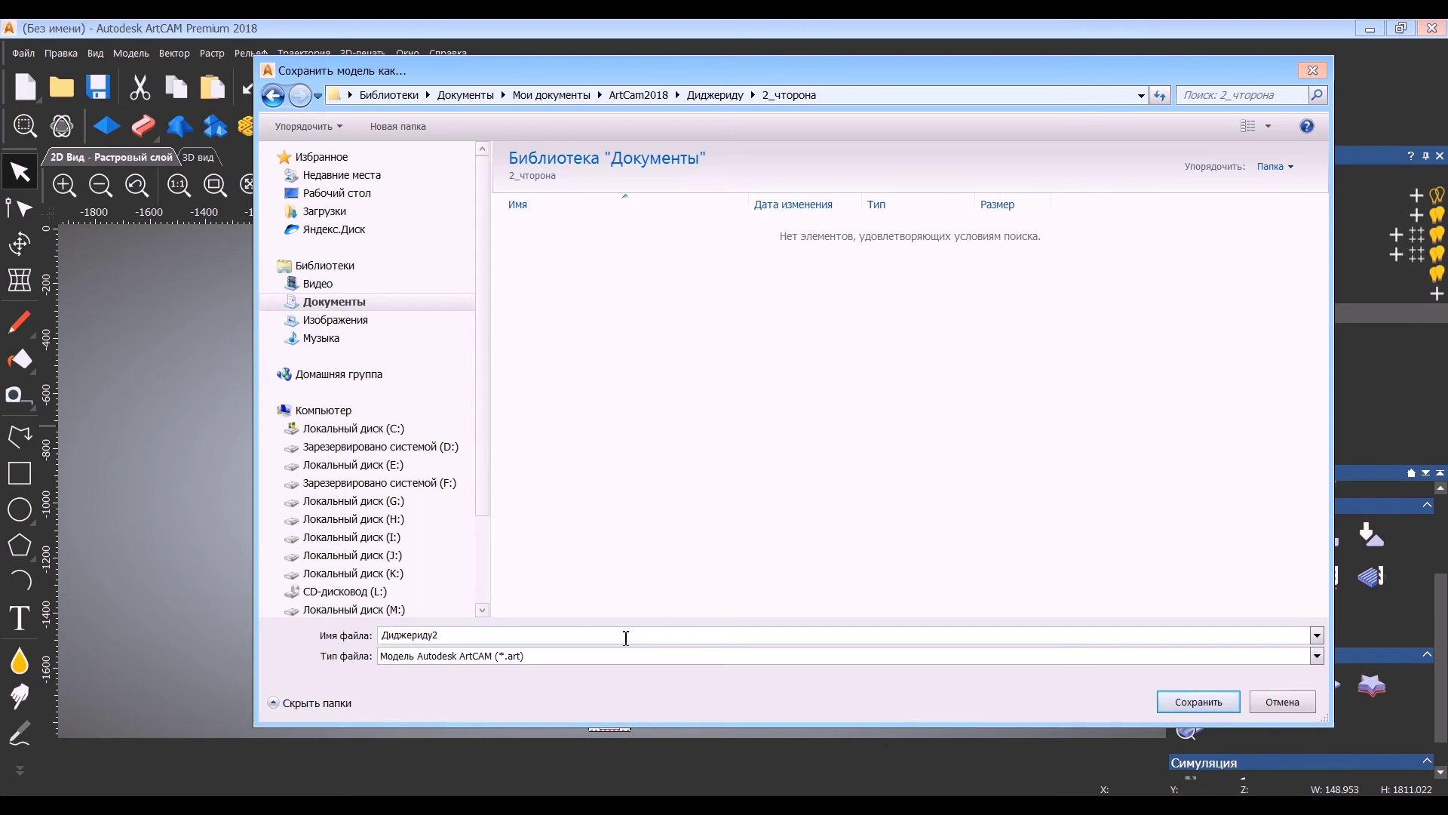
pyautogui.press('Return')
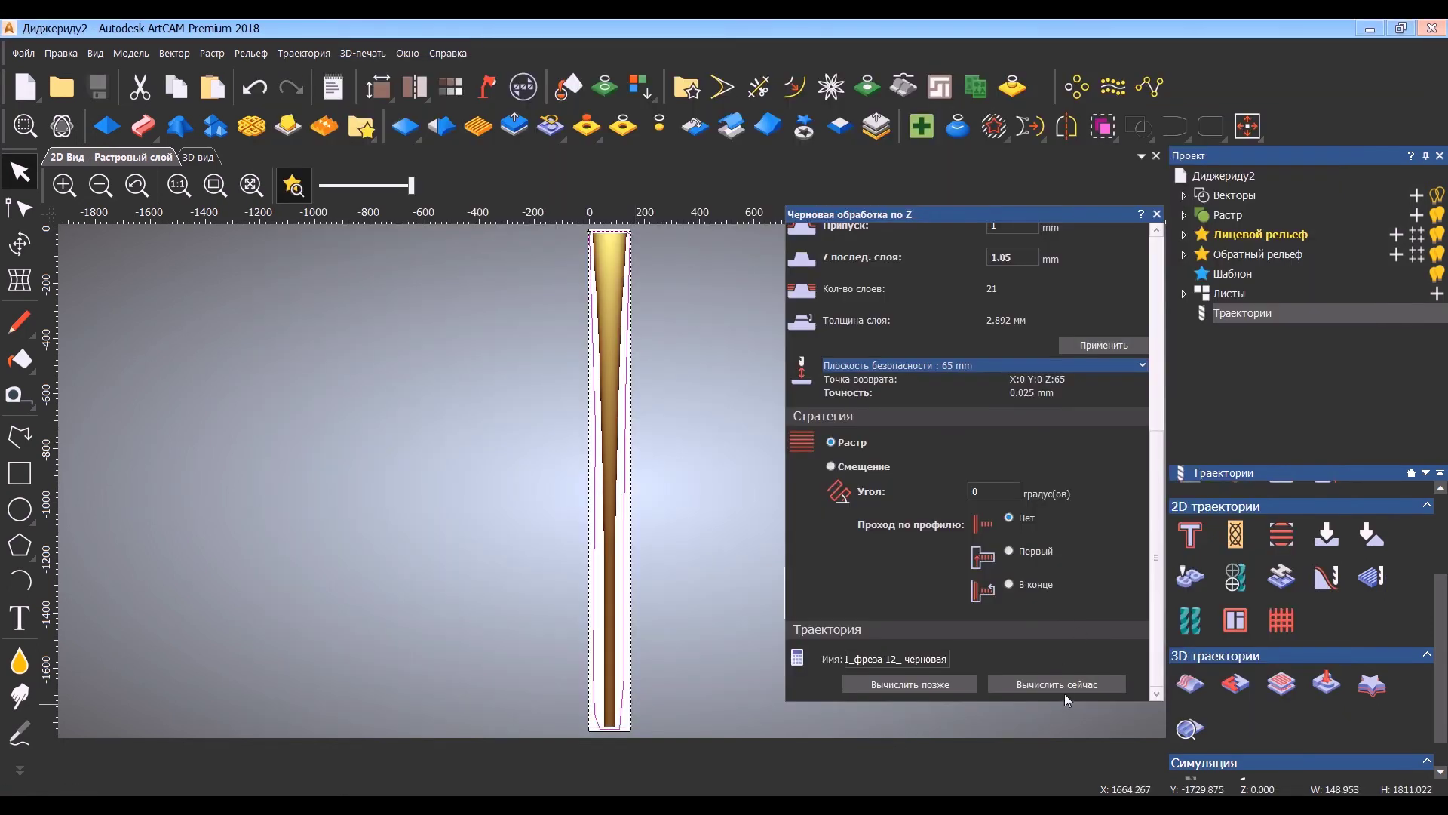
# Calculate the 12 mm roughing toolpath, inspect its passes in 3D around the wide end and close its settings.
pyautogui.click(1062, 686)
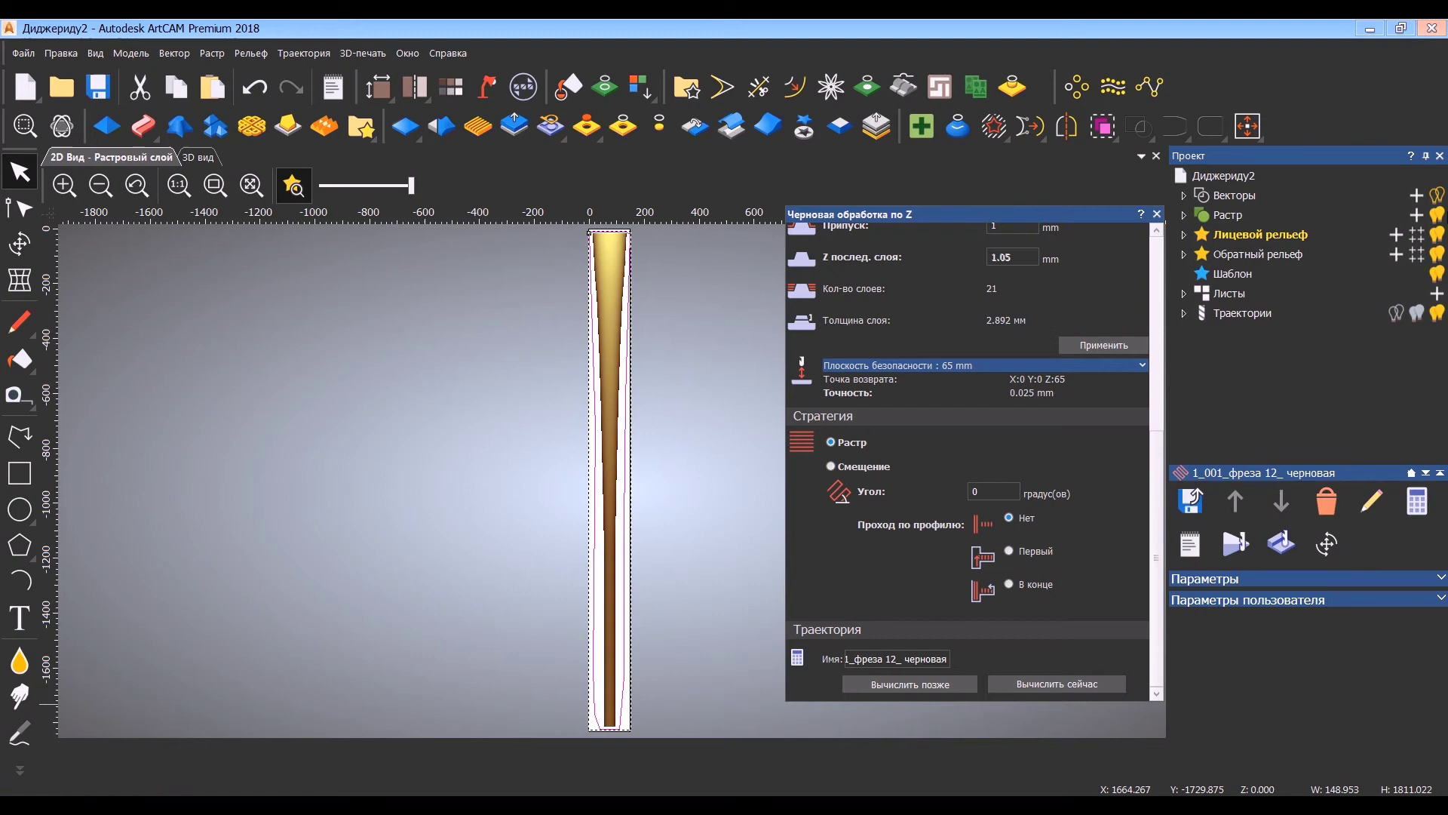
pyautogui.moveTo(618, 408); pyautogui.dragTo(555, 290)
pyautogui.scroll(8, 522, 377)
pyautogui.moveTo(473, 430); pyautogui.dragTo(650, 341)
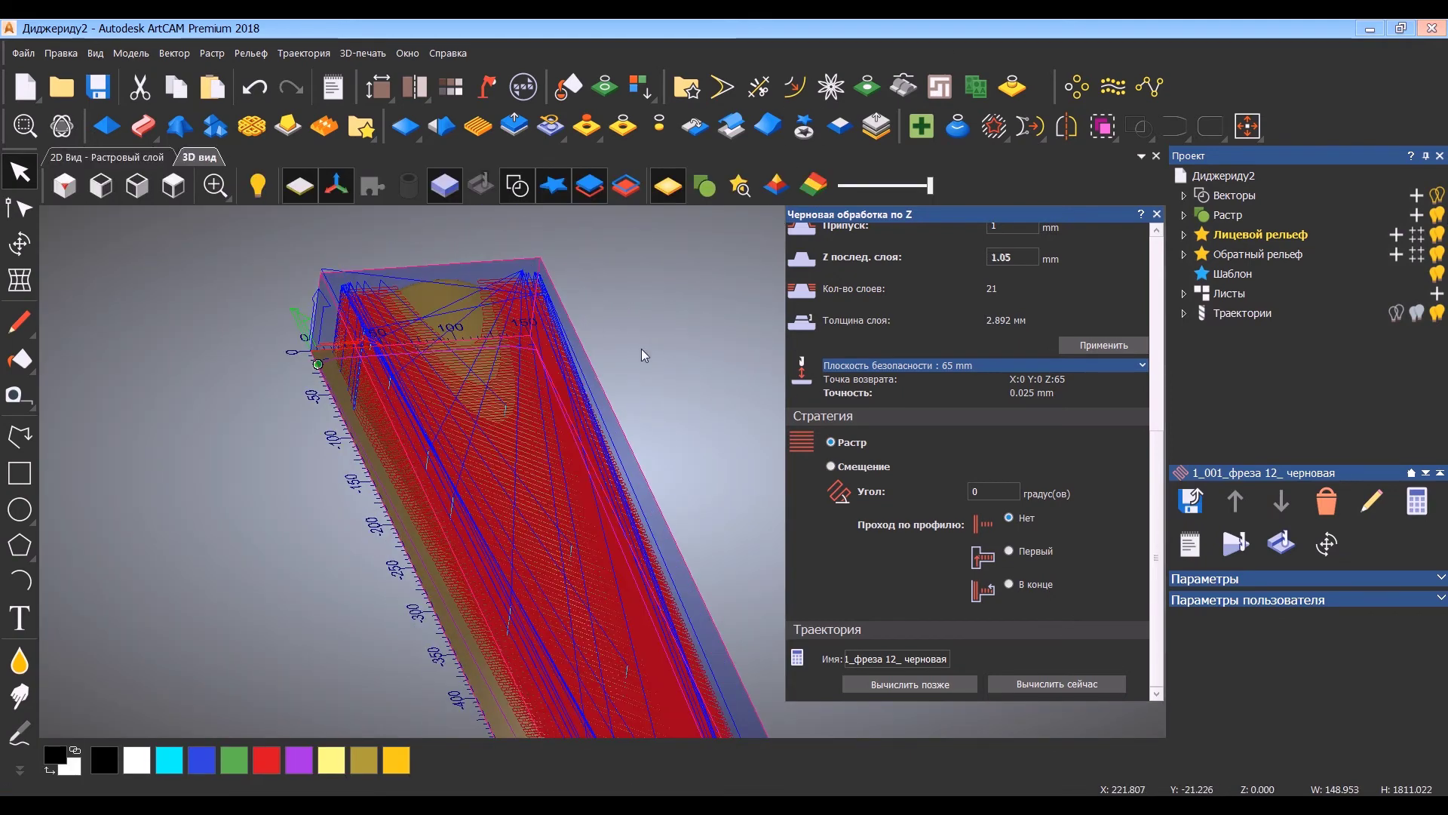
pyautogui.click(1157, 215)
# Hide the calculated roughing toolpath in the 3D view.
pyautogui.click(1183, 314)
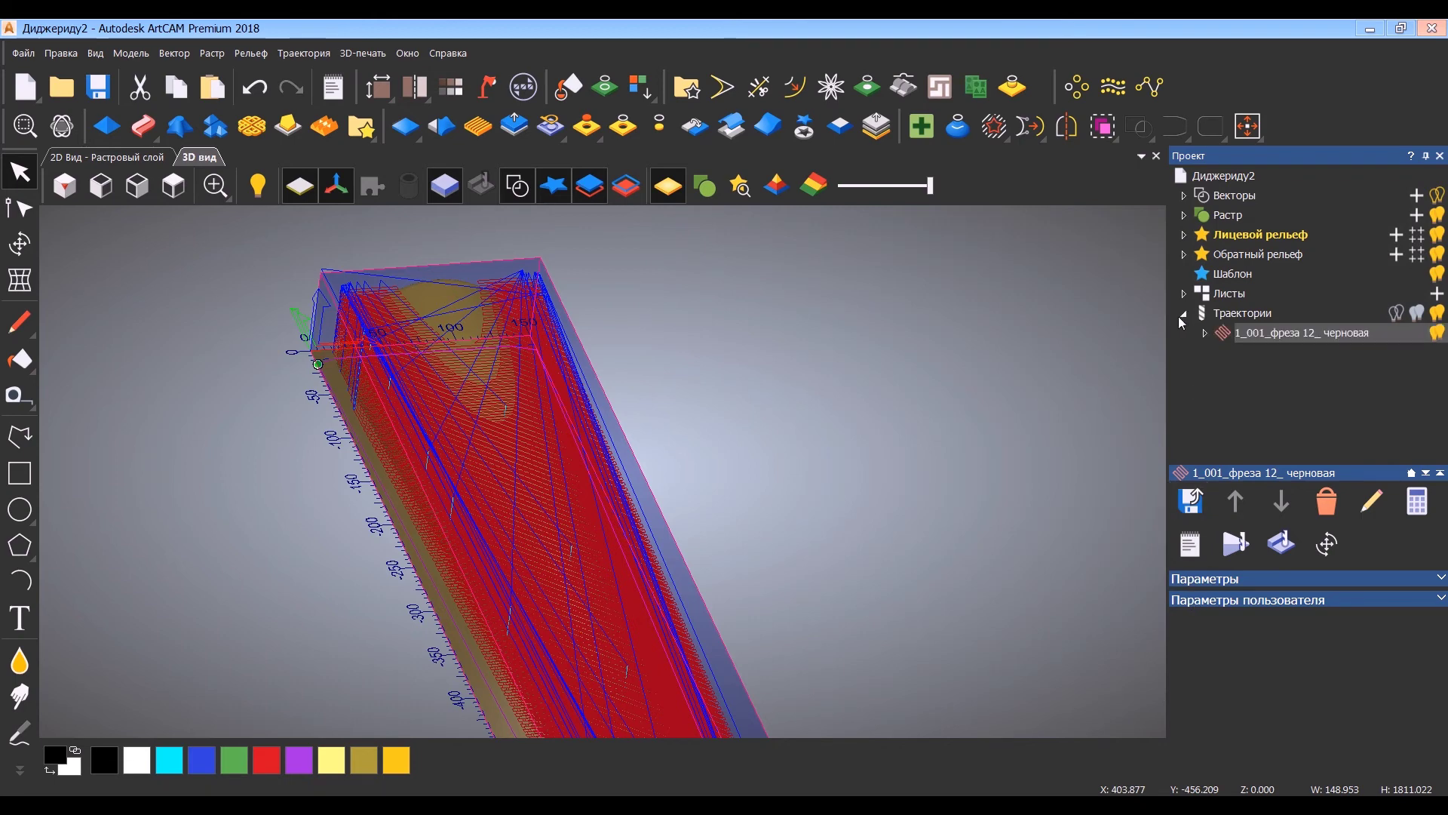
pyautogui.click(1224, 314)
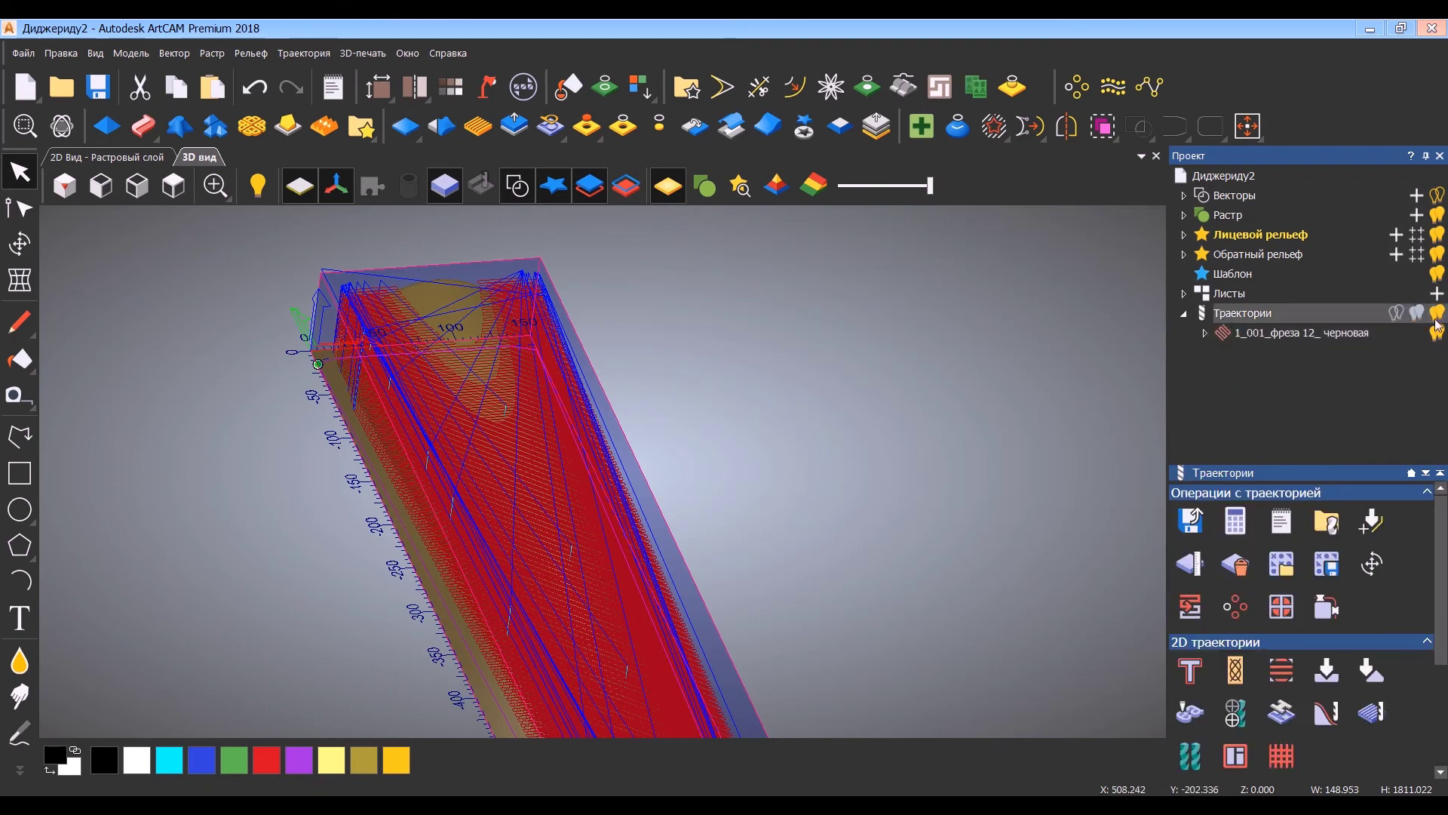
pyautogui.click(1436, 316)
# Start a relief machining toolpath limited to the selected vectors, with End Mill 12 mm as the finishing tool.
pyautogui.scroll(-3, 1237, 603)
pyautogui.click(1191, 656)
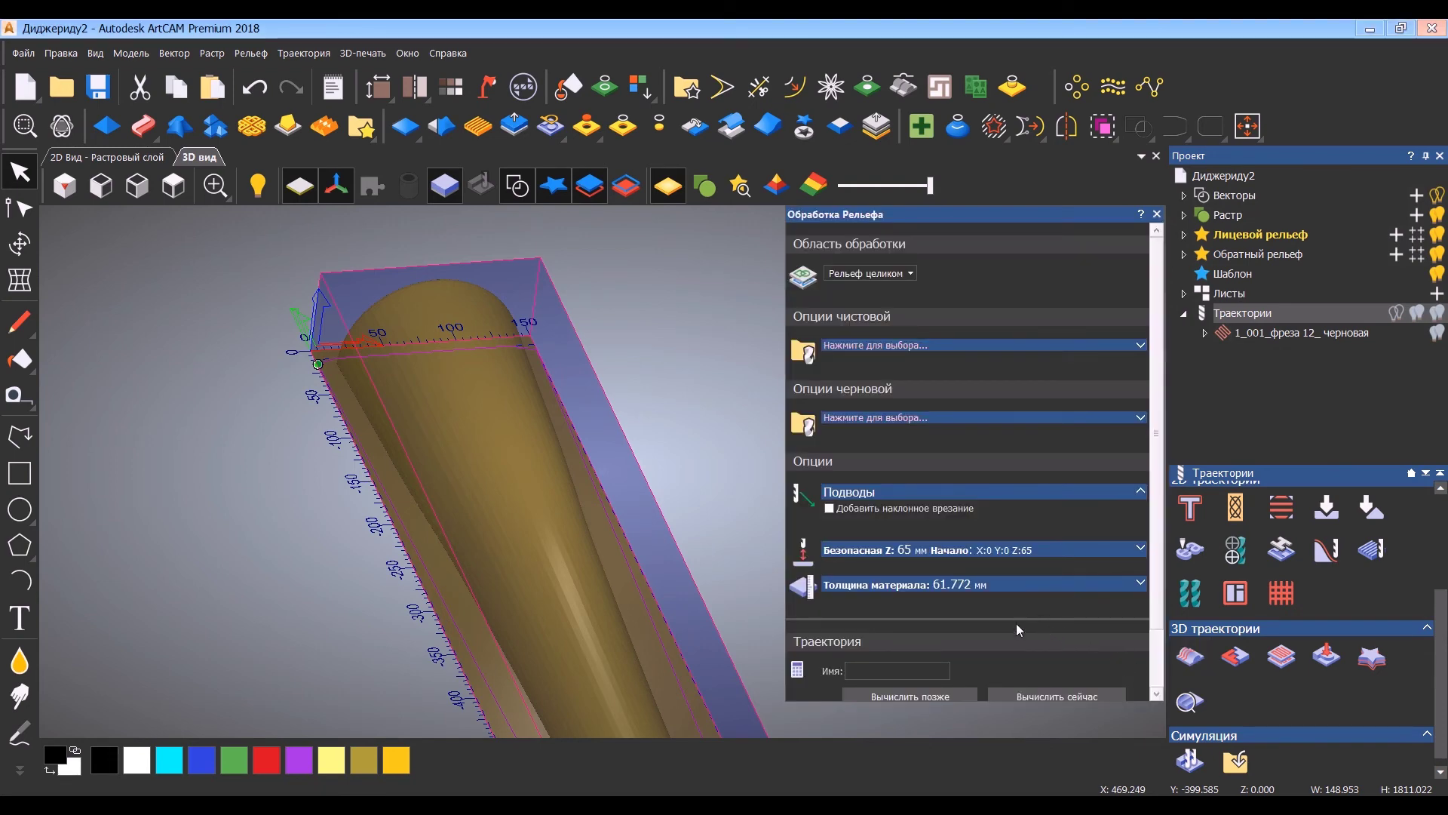
pyautogui.click(869, 273)
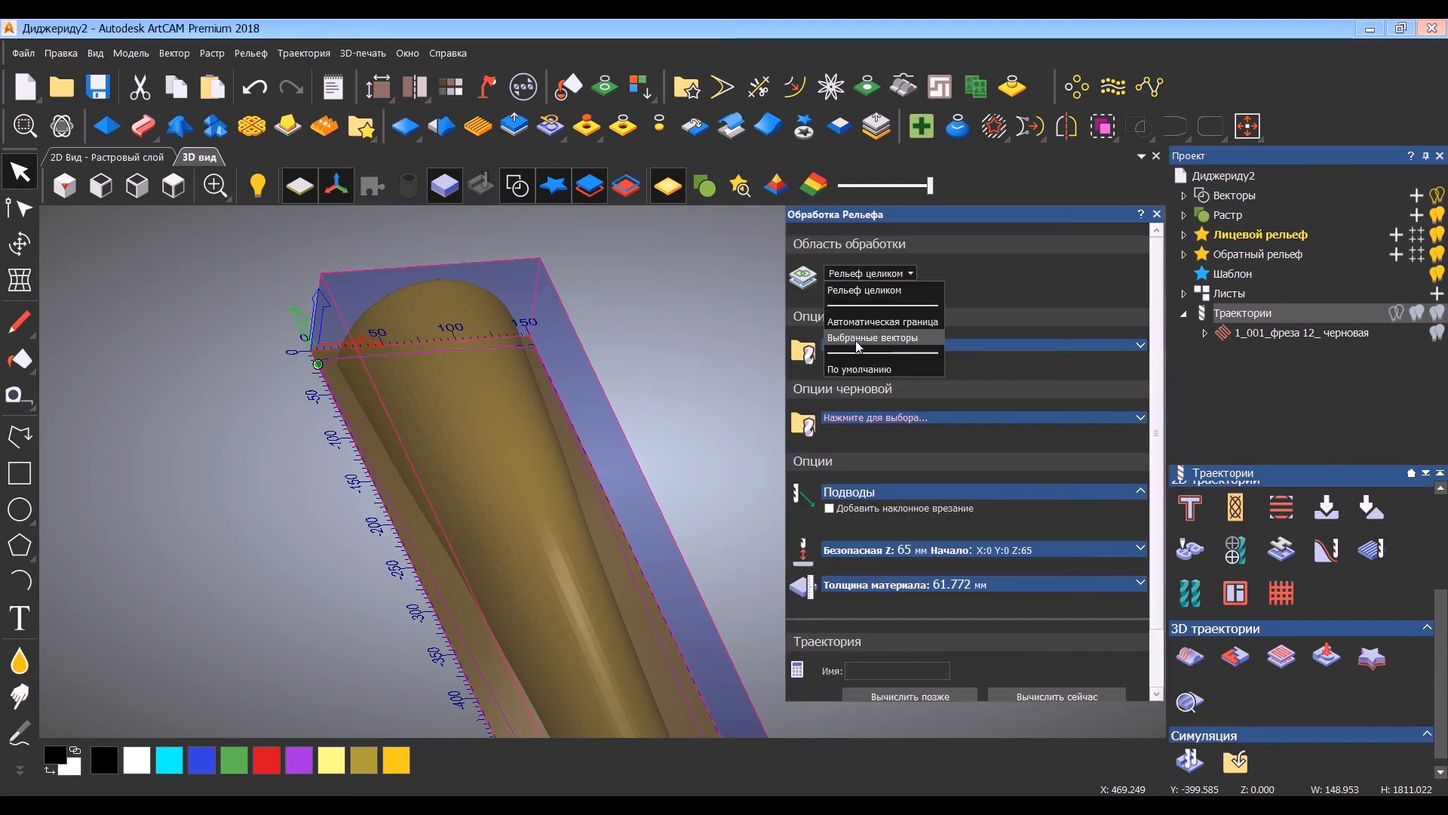
pyautogui.click(860, 339)
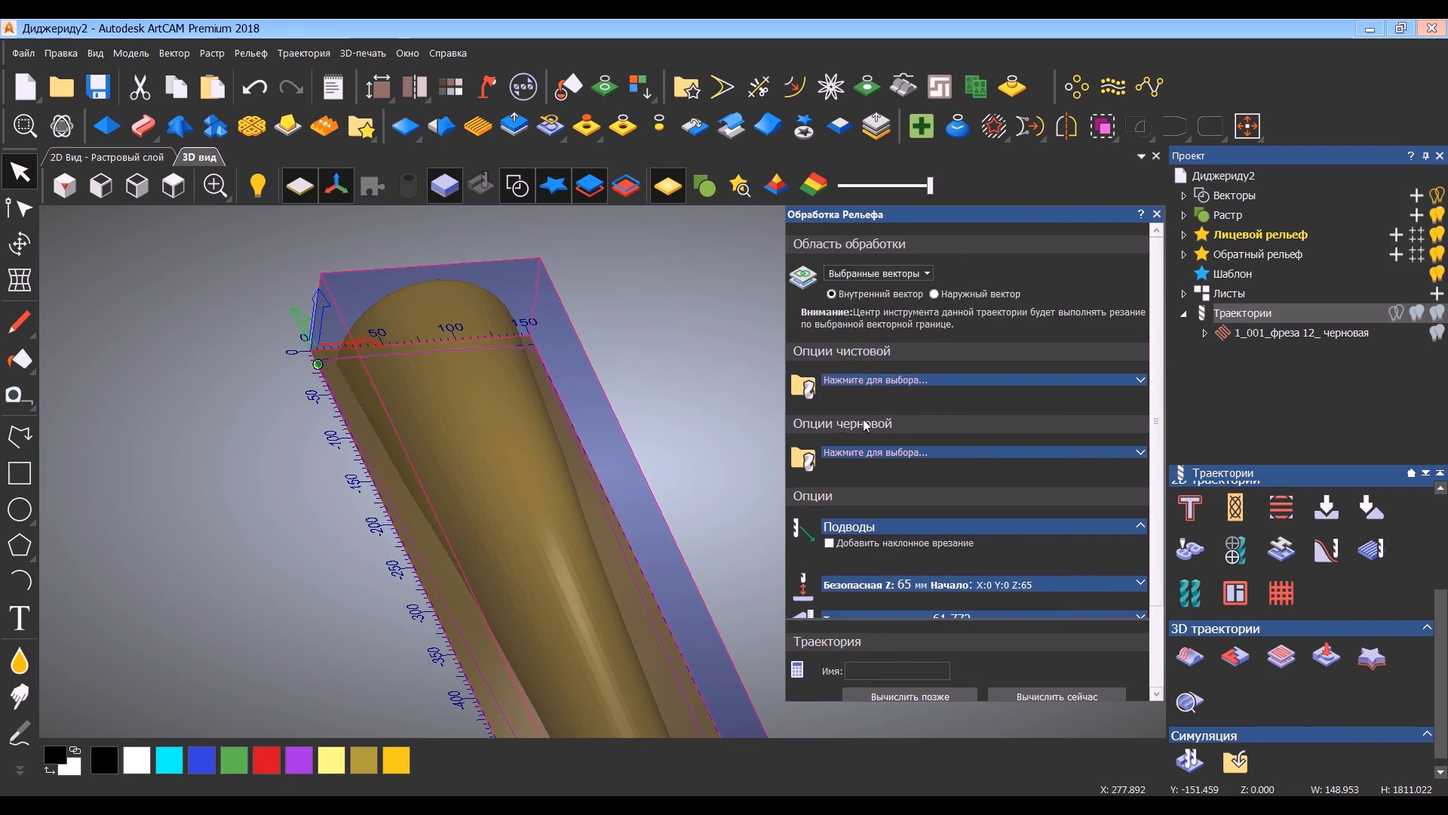
pyautogui.click(1116, 381)
pyautogui.click(531, 340)
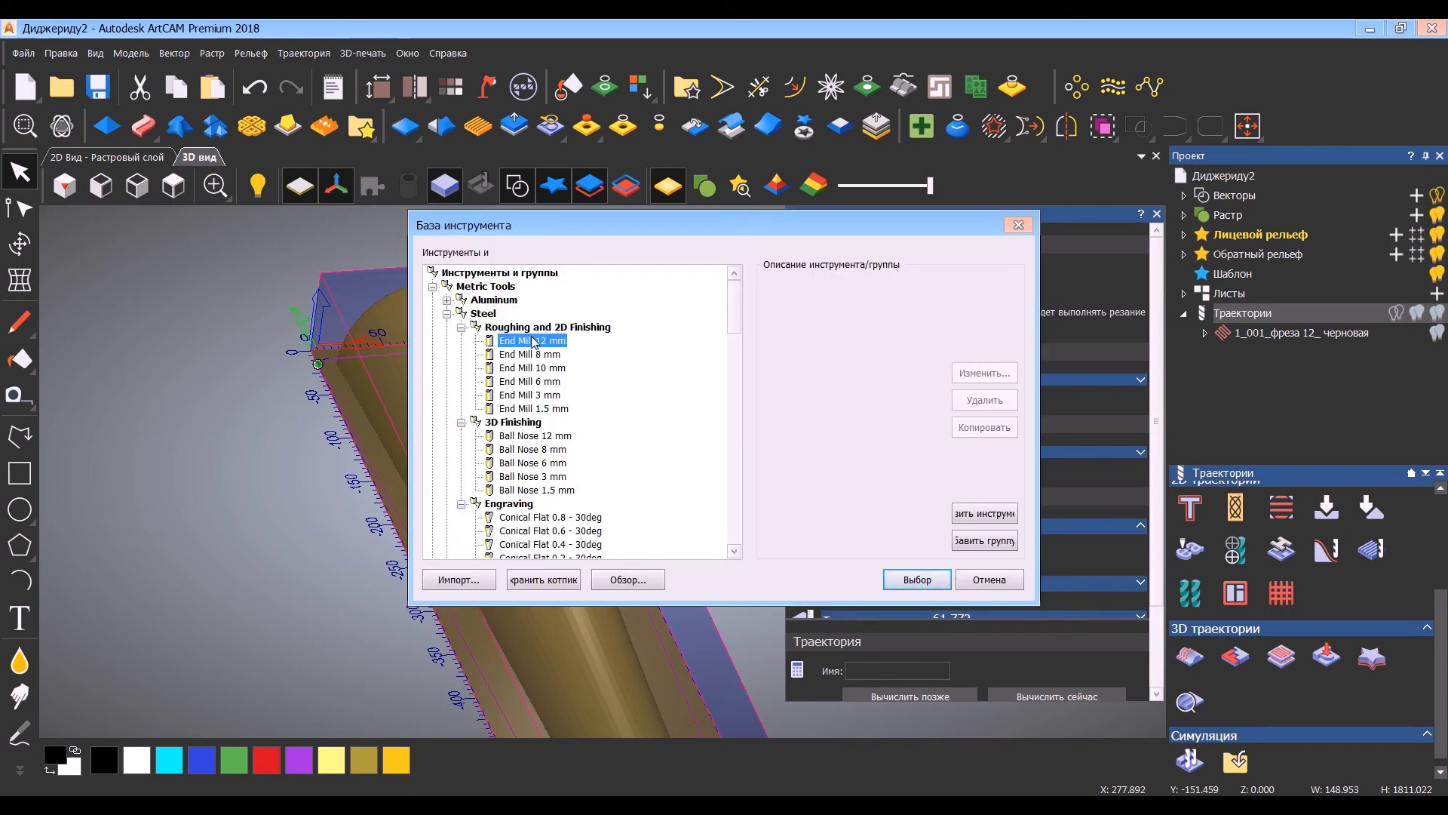
pyautogui.click(917, 579)
pyautogui.moveTo(1157, 495); pyautogui.dragTo(1157, 574)
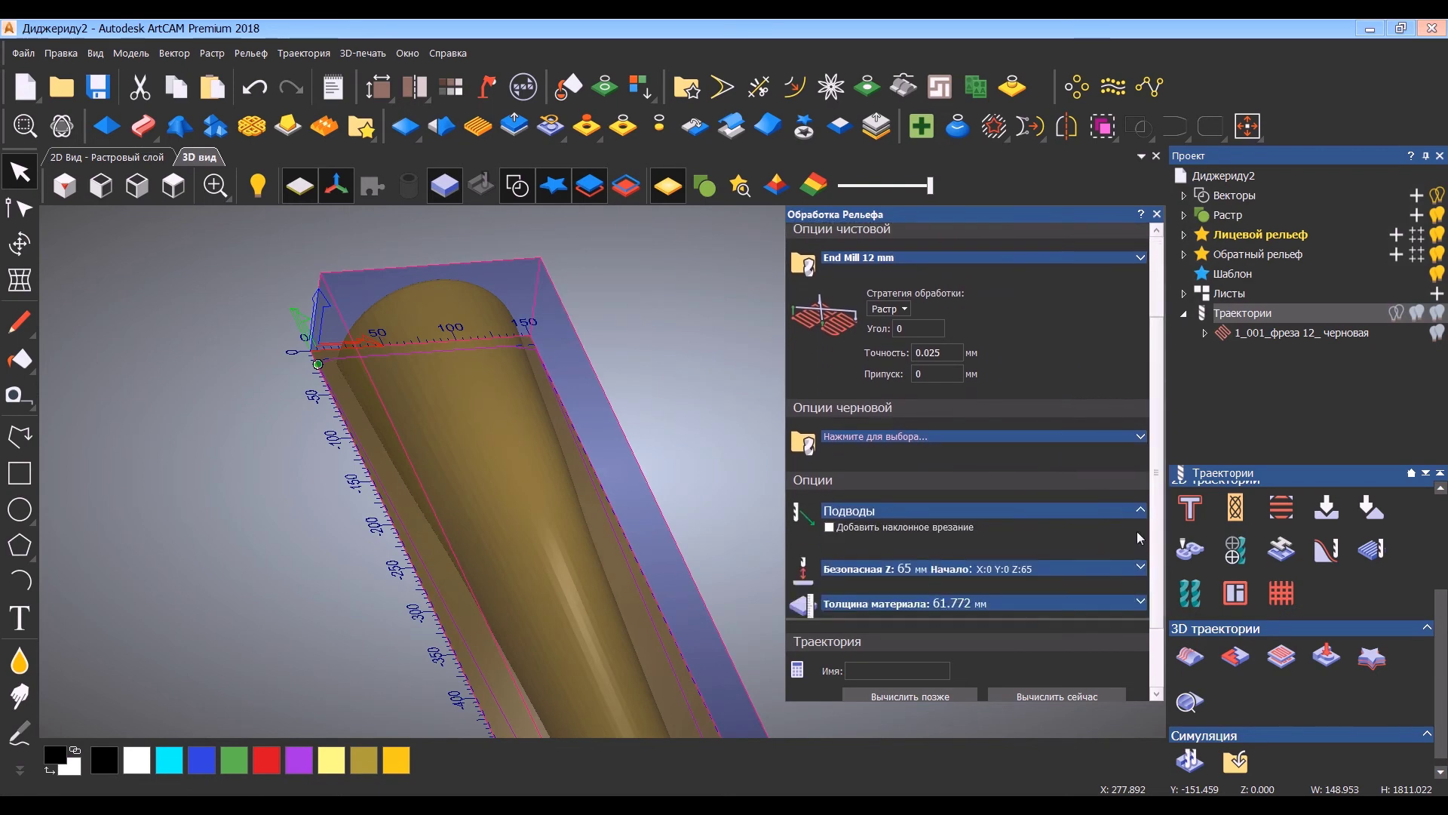
pyautogui.click(1143, 436)
pyautogui.click(968, 580)
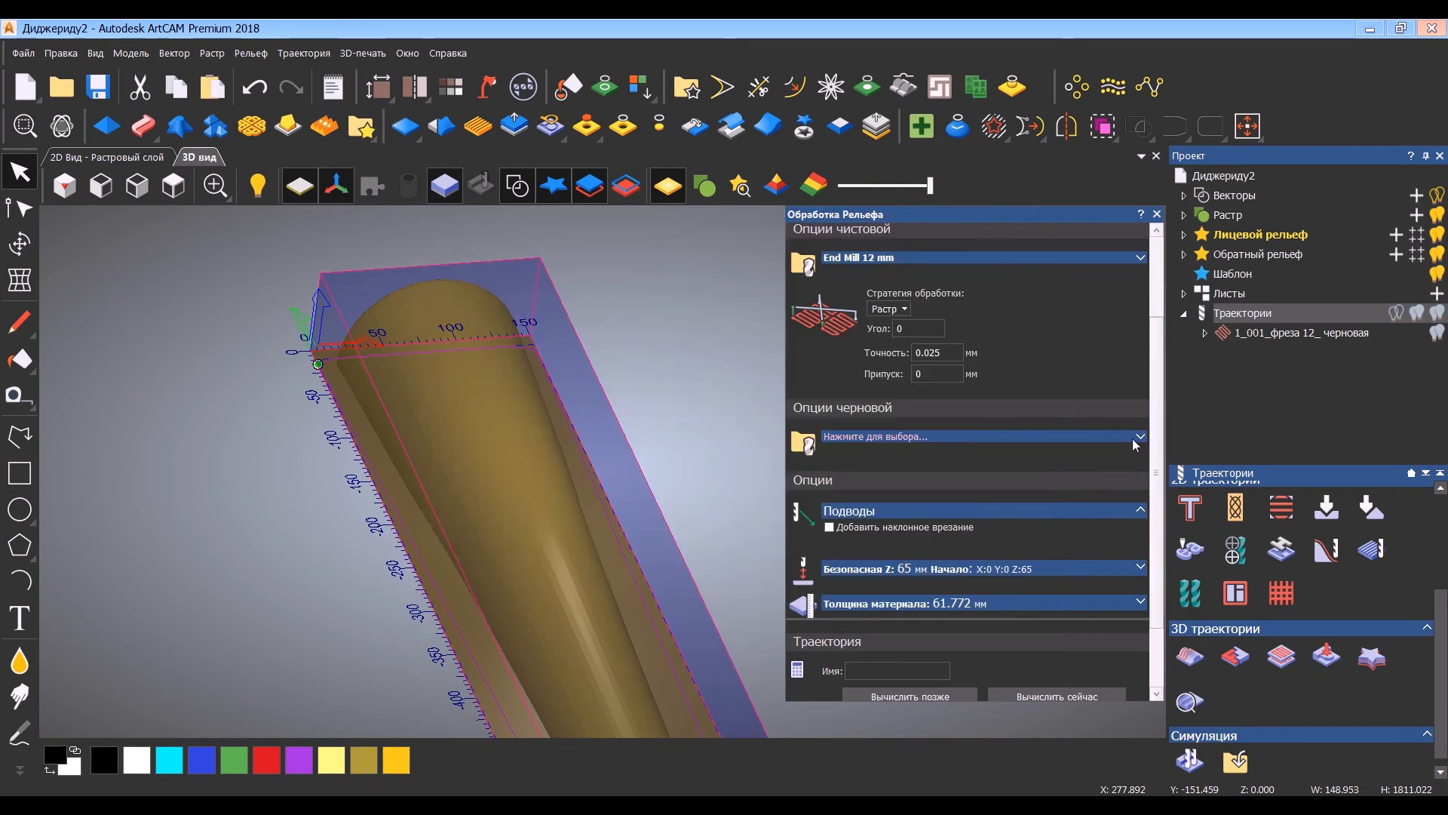
# Check the finishing tool and safe-height settings, and calculate the relief toolpath under the name 2_001_фреза12_чистовая.
pyautogui.click(1140, 257)
pyautogui.moveTo(1156, 442)
pyautogui.mouseDown()
pyautogui.moveTo(1161, 508)
pyautogui.moveTo(1142, 386)
pyautogui.moveTo(1144, 447)
pyautogui.mouseUp()
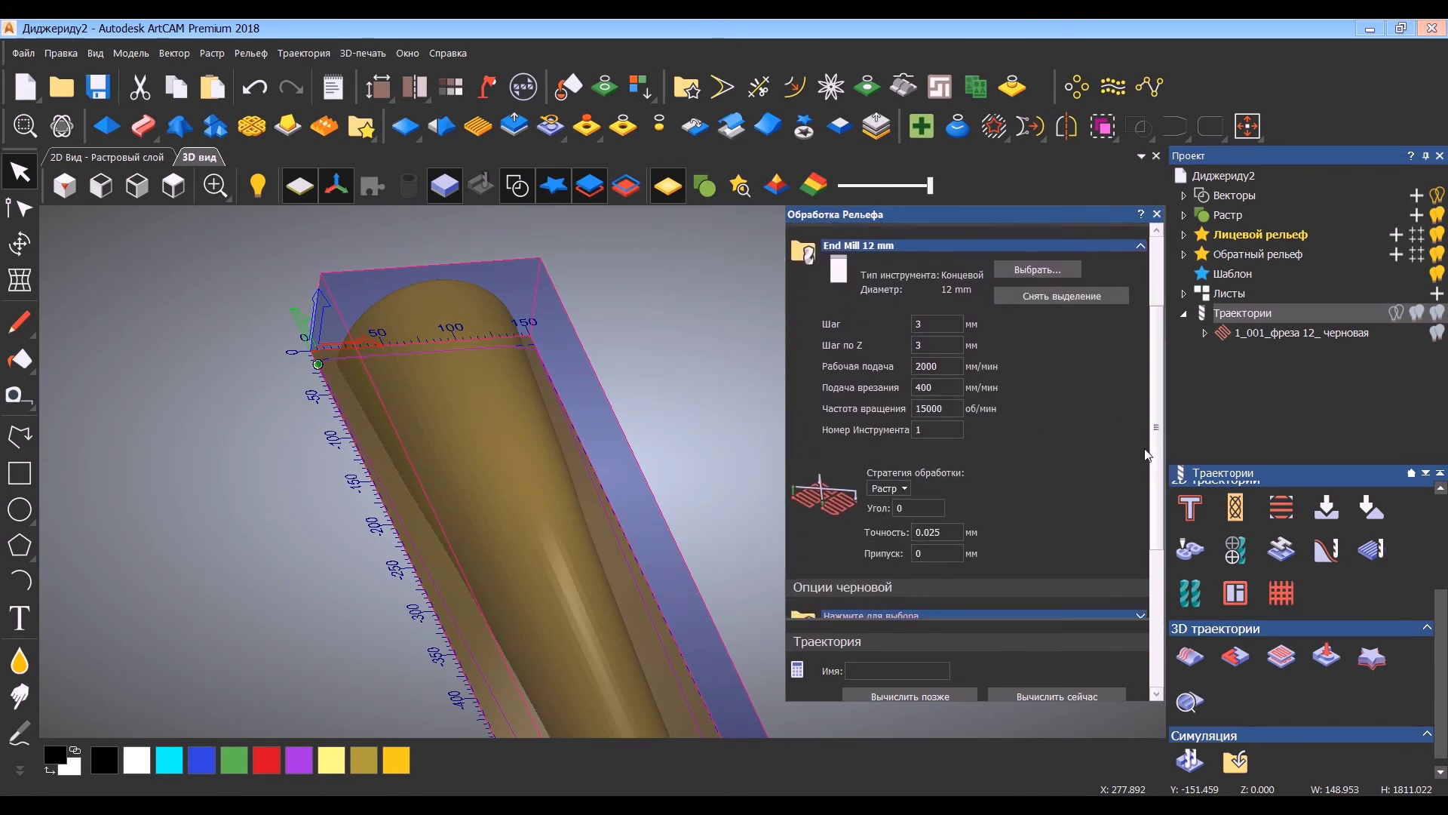
pyautogui.scroll(-5, 1144, 446)
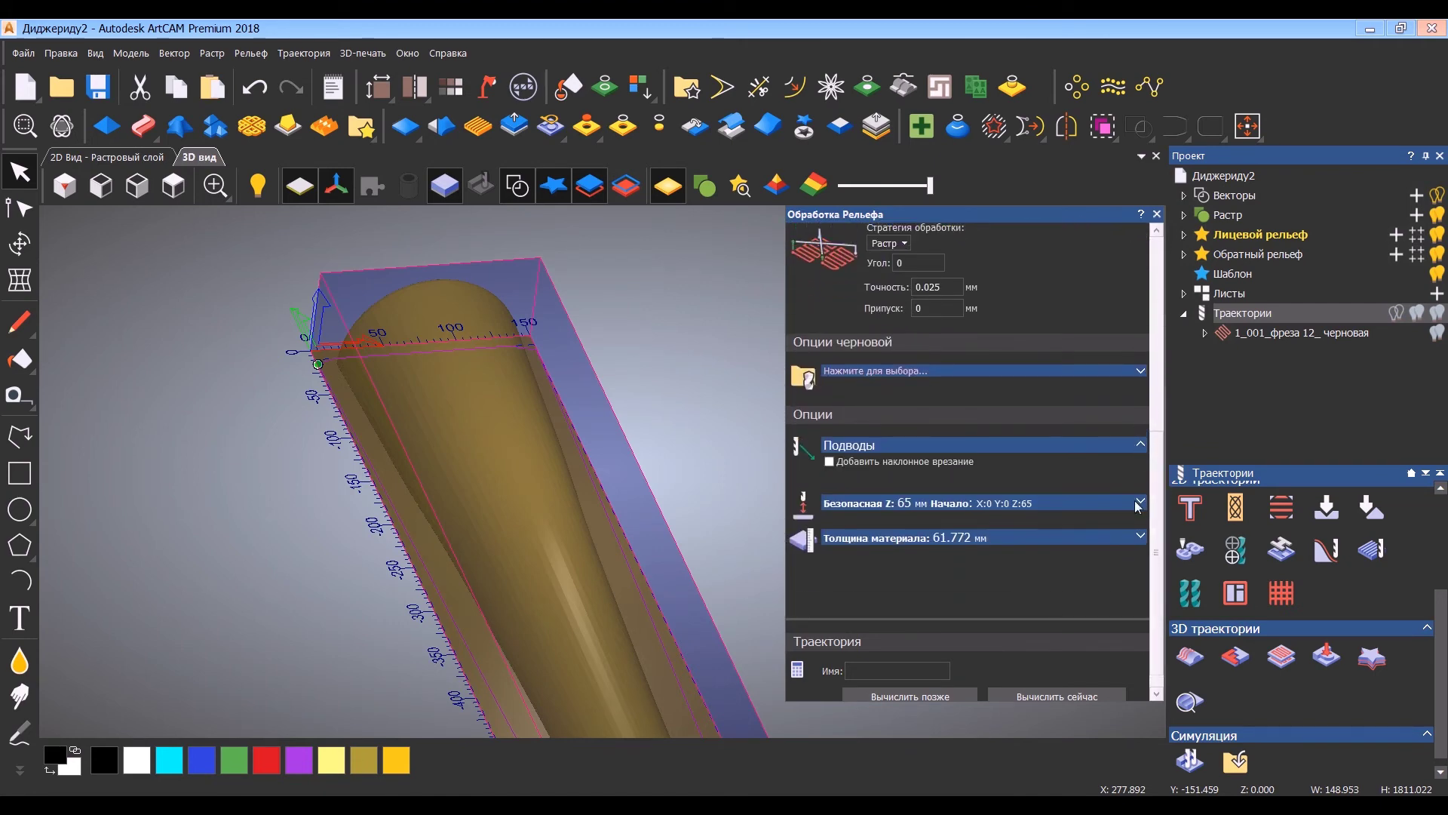
pyautogui.click(1141, 502)
pyautogui.scroll(-3, 1086, 583)
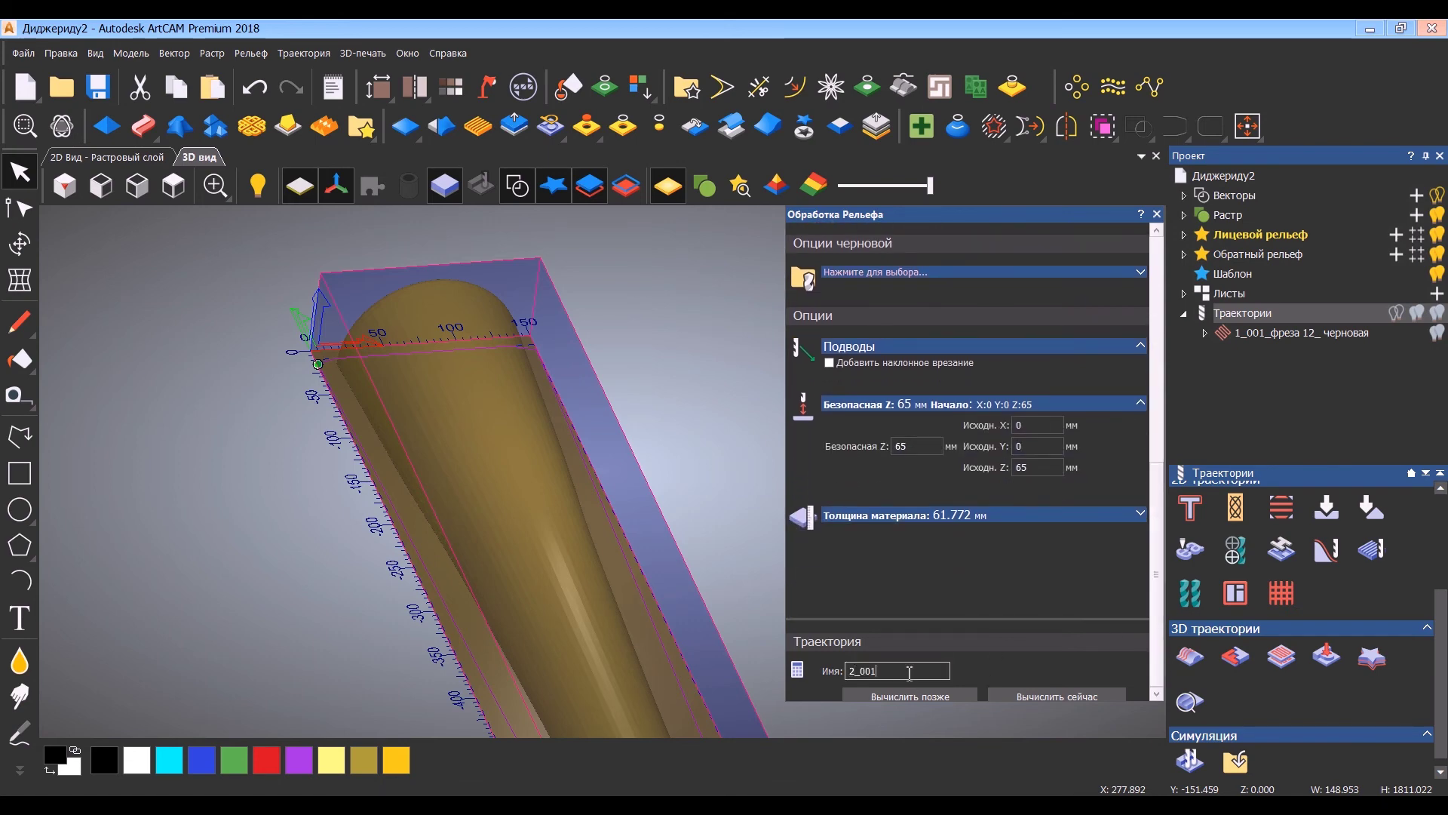
pyautogui.press('BackSpace')
pyautogui.press('BackSpace')
pyautogui.write('фреза12_чистовая')
pyautogui.click(1065, 694)
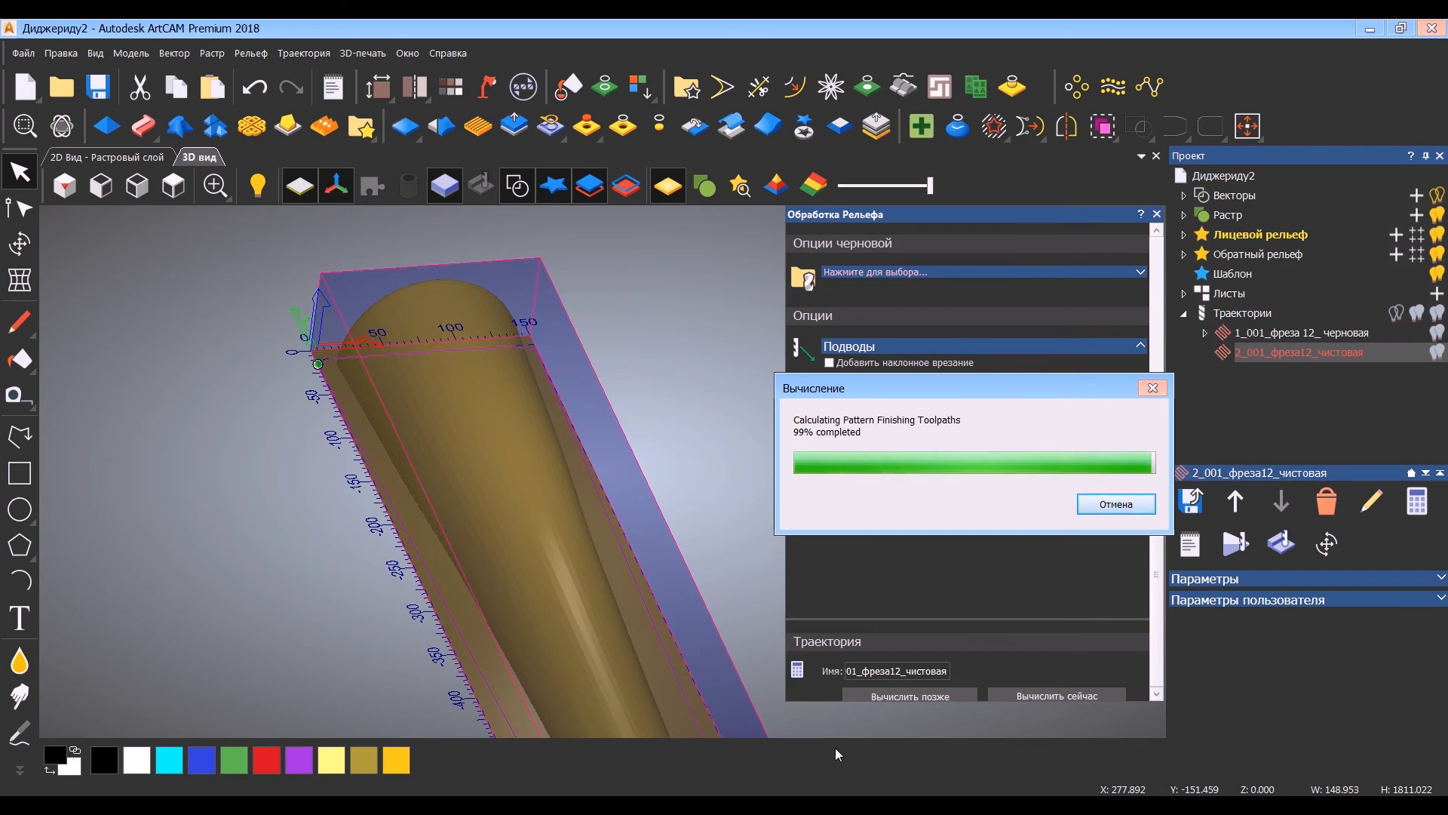
# Close the relief machining settings and inspect the calculated finishing passes in 3D around the wide end.
pyautogui.moveTo(369, 318); pyautogui.dragTo(554, 466)
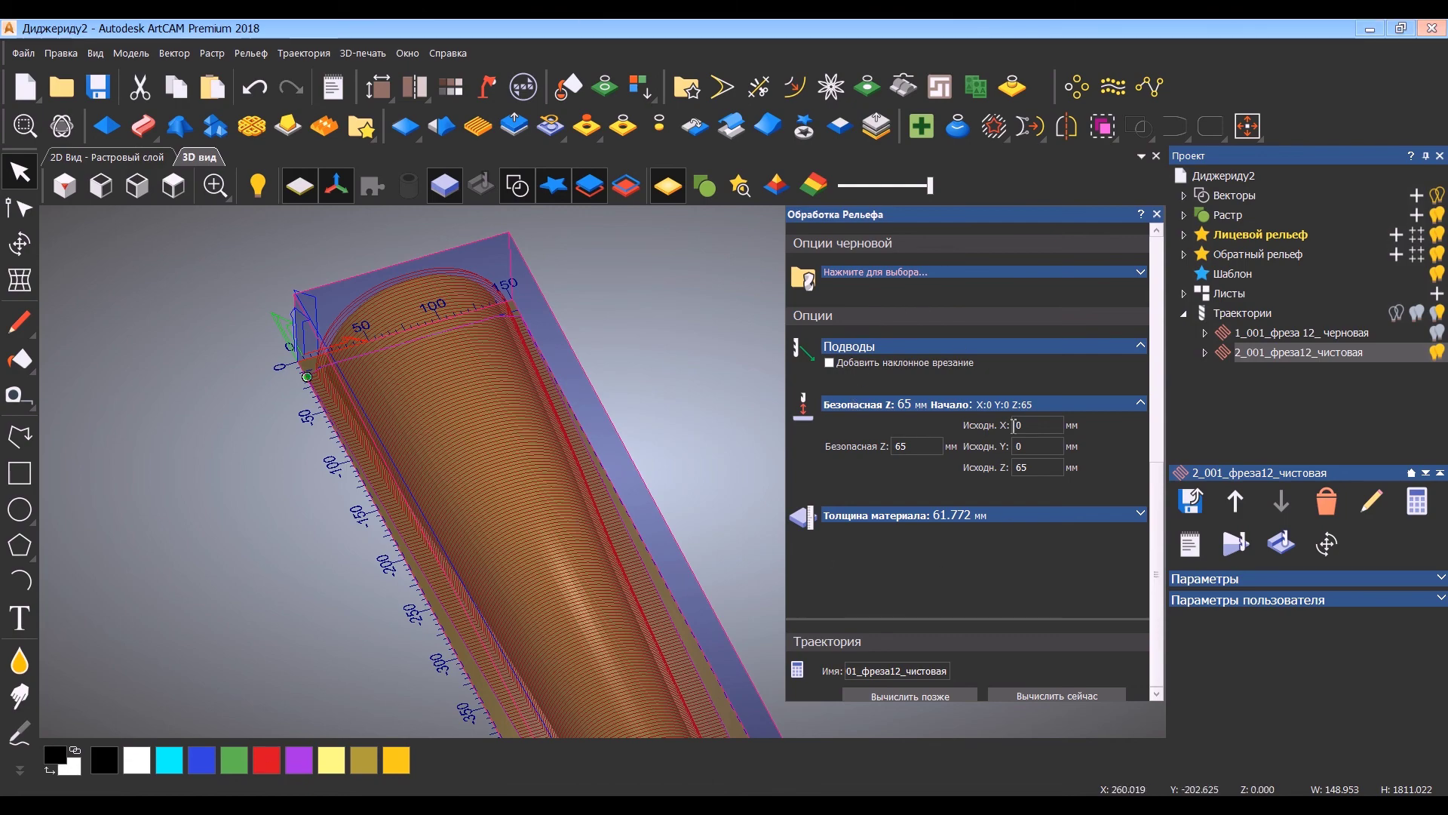
pyautogui.click(1155, 216)
pyautogui.moveTo(522, 537); pyautogui.dragTo(531, 487)
pyautogui.moveTo(531, 487); pyautogui.dragTo(744, 620, button='right')
pyautogui.moveTo(744, 620); pyautogui.dragTo(426, 309, button='middle')
pyautogui.scroll(2, 694, 577)
pyautogui.scroll(-2, 583, 499)
pyautogui.moveTo(583, 499); pyautogui.dragTo(863, 731, button='middle')
pyautogui.scroll(3, 470, 364)
pyautogui.moveTo(469, 364); pyautogui.dragTo(577, 505, button='middle')
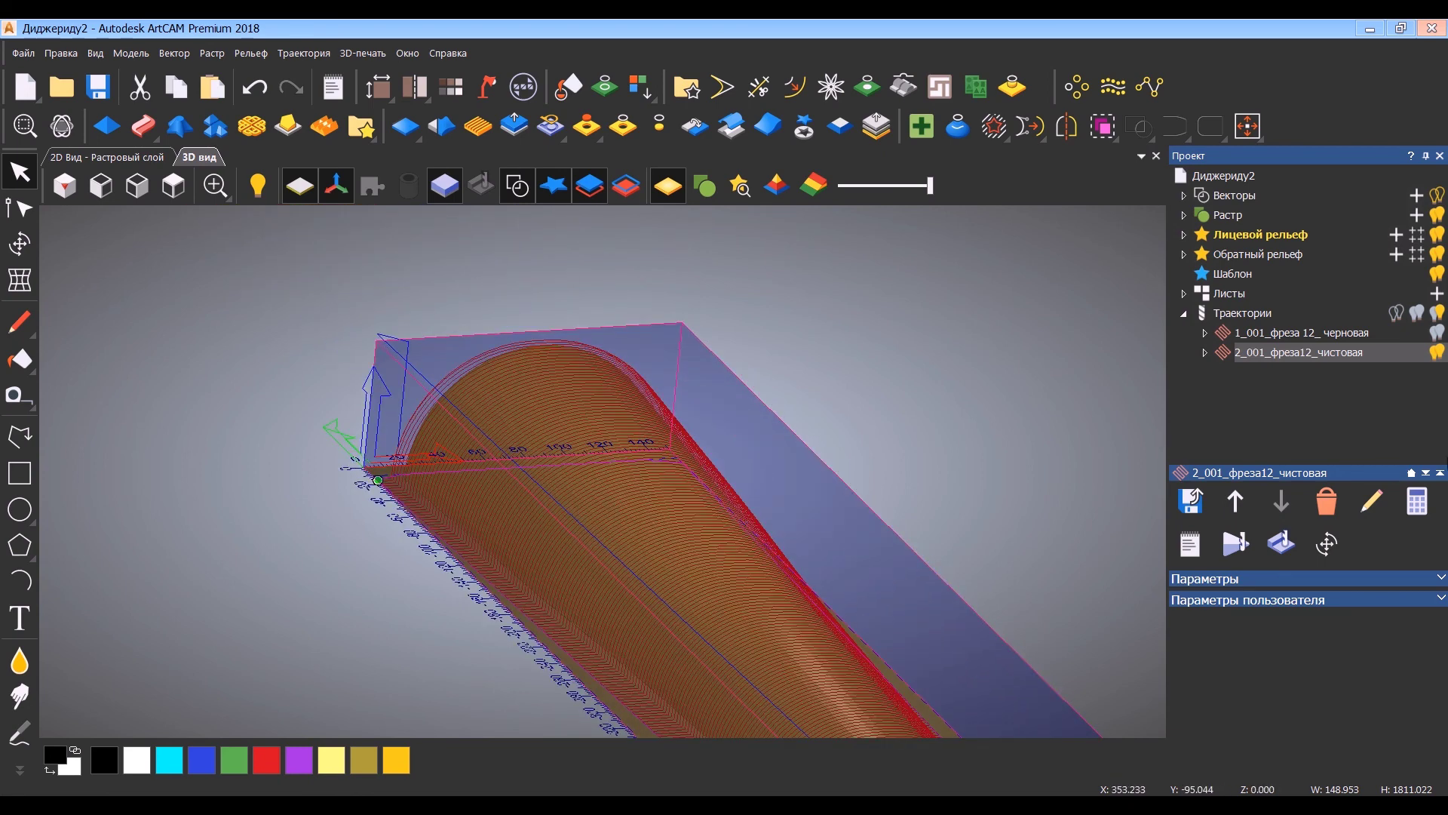
# Hide the finishing toolpath and save the model again as Диджериду2.art in the 2_чторона folder.
pyautogui.doubleClick(1308, 349)
pyautogui.keyDown('shift'); pyautogui.click(1309, 338); pyautogui.keyUp('shift')
pyautogui.click(20, 55)
pyautogui.click(106, 223)
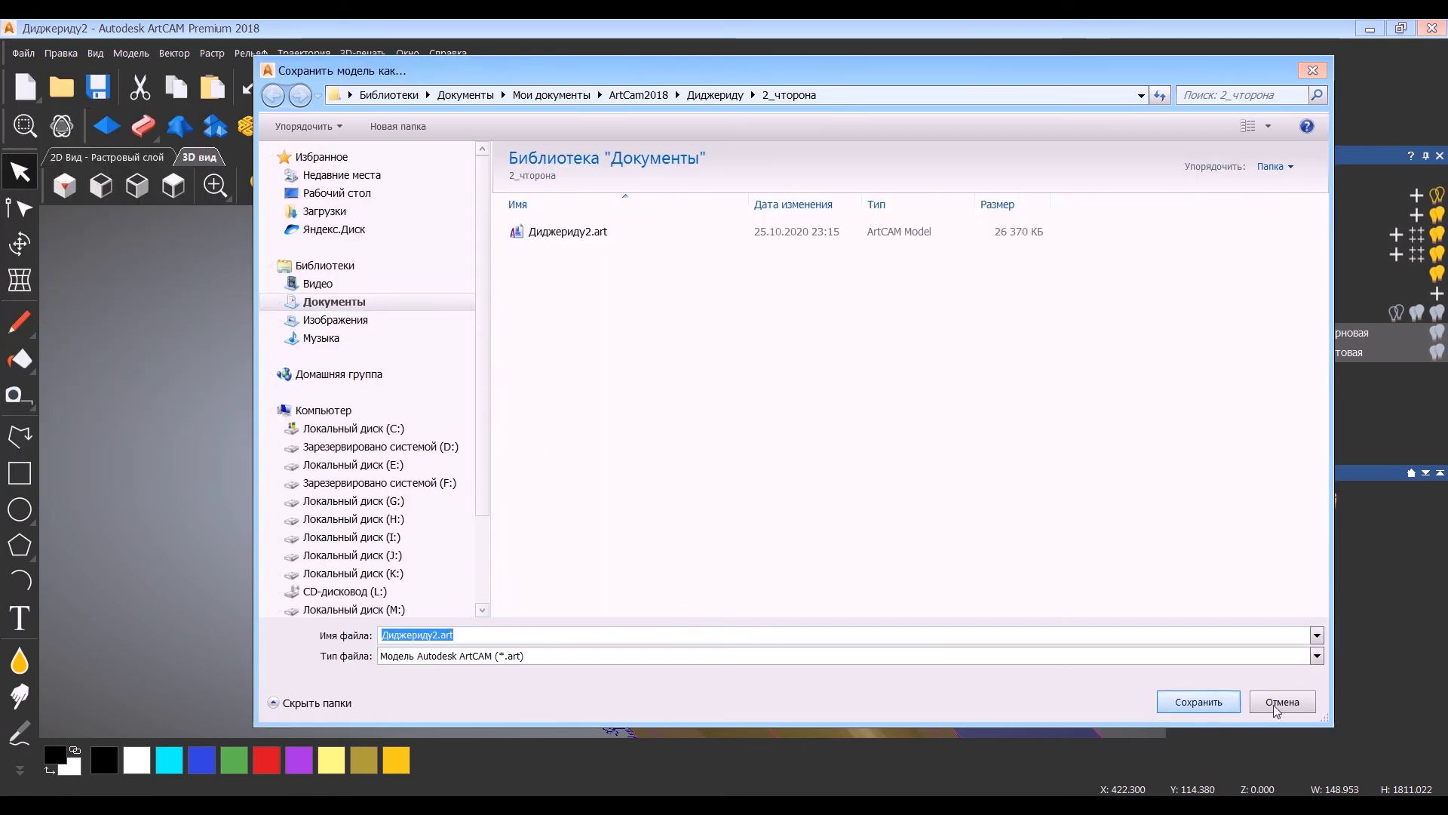
pyautogui.click(1234, 703)
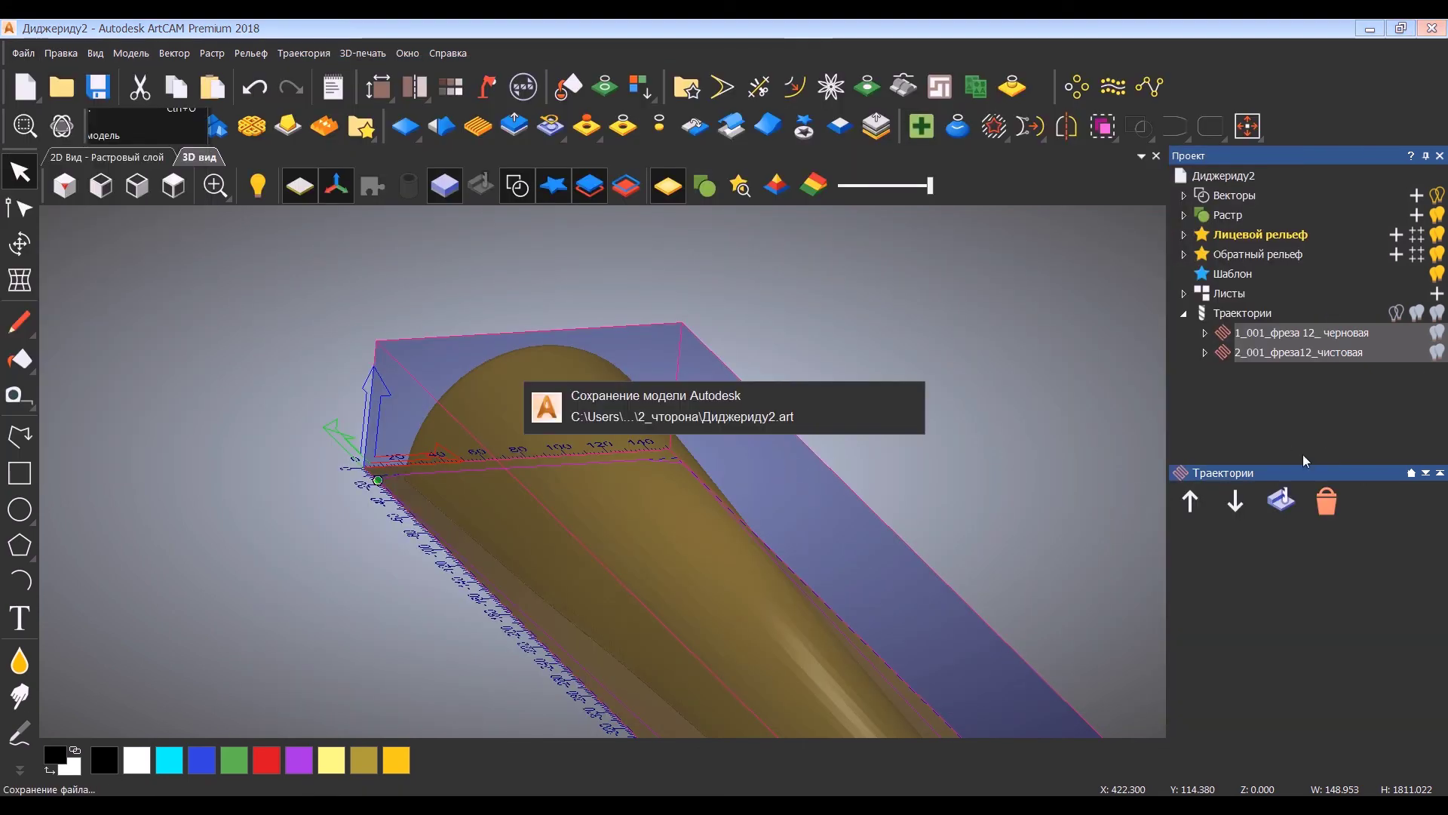
# Simulate the roughing and finishing toolpaths together and inspect the machined block along its length and at the wide end.
pyautogui.click(1281, 501)
pyautogui.click(780, 583)
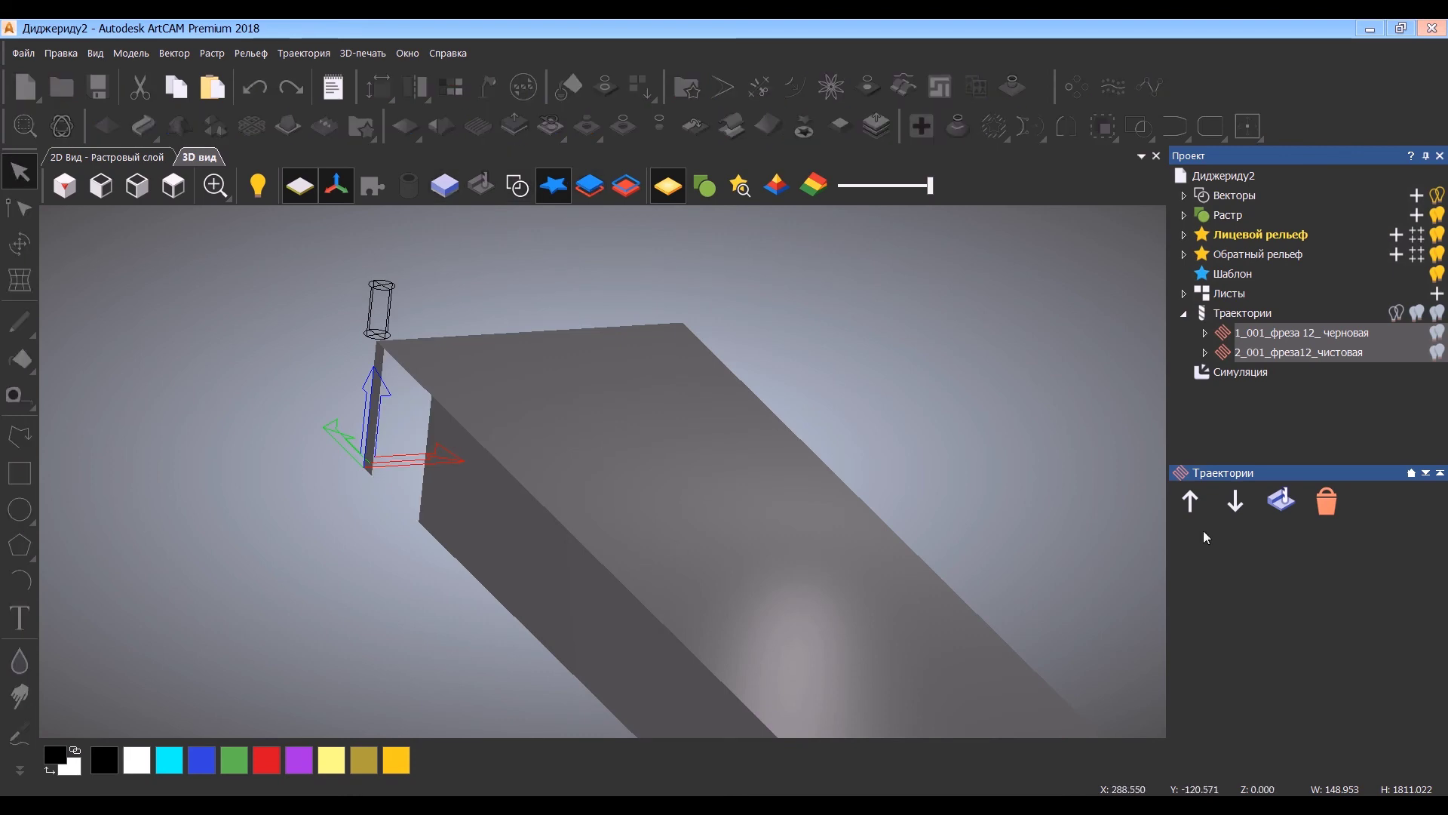
pyautogui.moveTo(589, 534); pyautogui.dragTo(618, 590)
pyautogui.scroll(3, 617, 590)
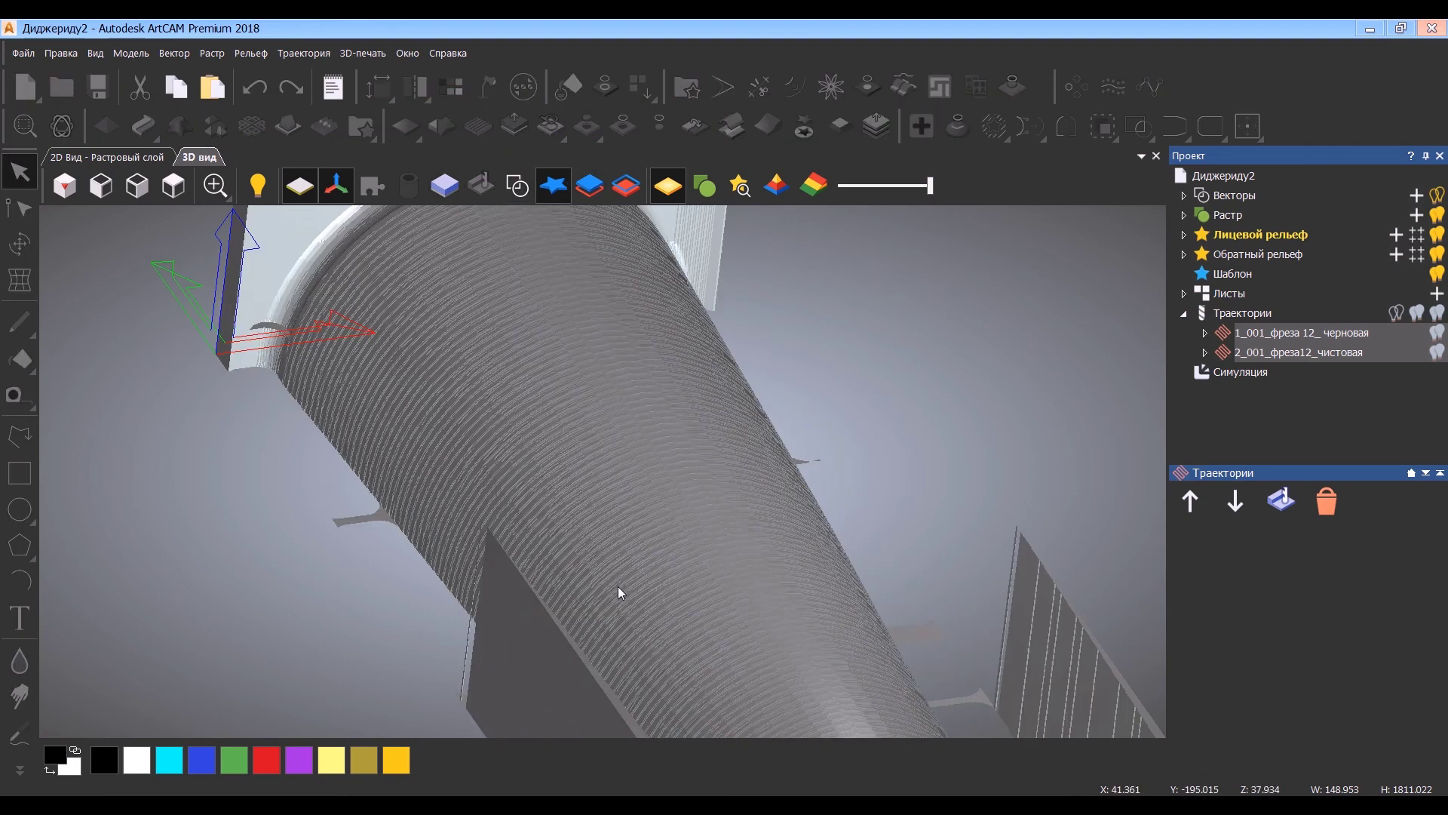
pyautogui.scroll(-5, 618, 590)
pyautogui.moveTo(824, 605); pyautogui.dragTo(685, 432, button='middle')
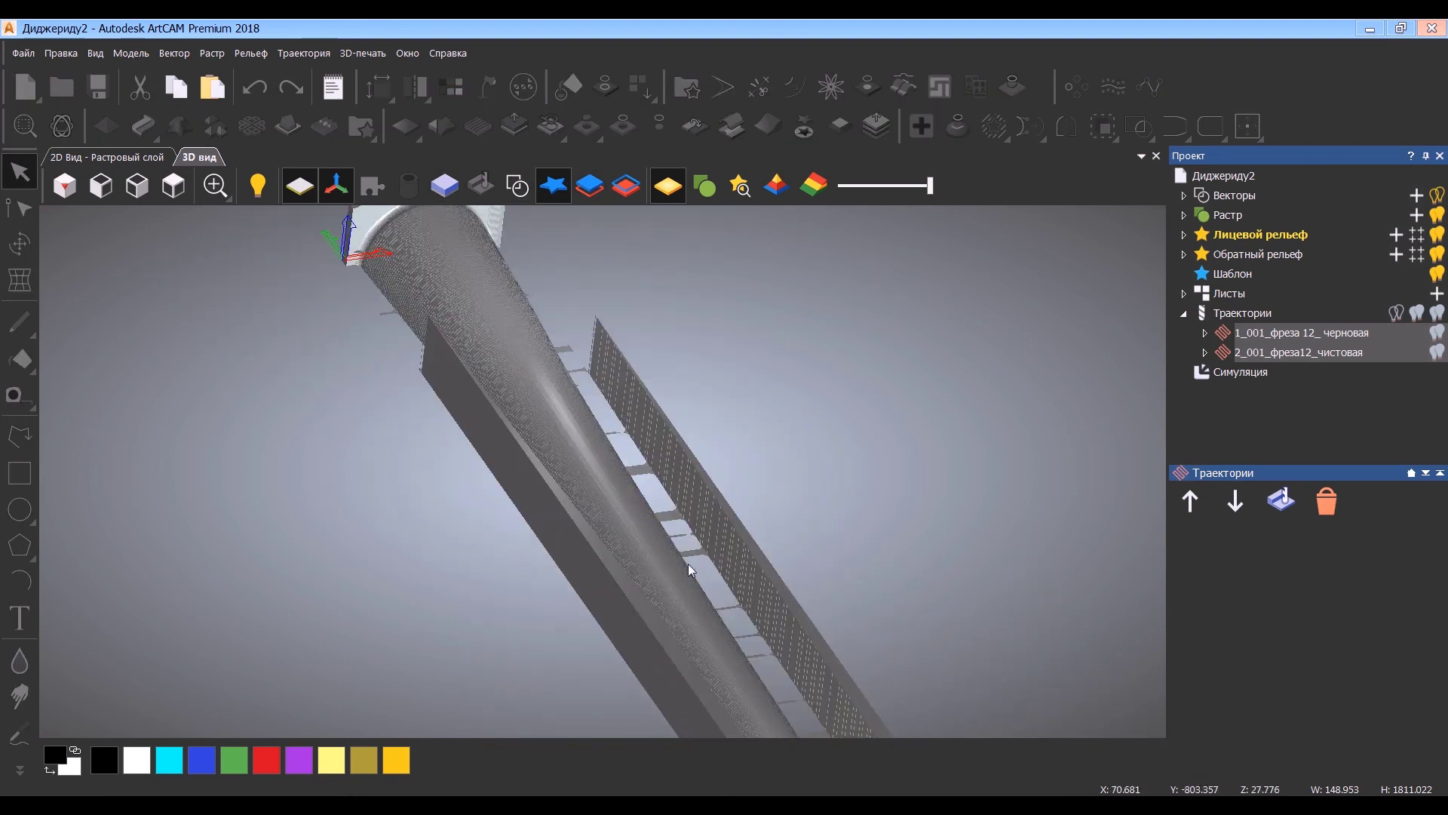
pyautogui.moveTo(685, 590); pyautogui.dragTo(645, 452, button='middle')
pyautogui.moveTo(604, 527); pyautogui.dragTo(546, 532)
pyautogui.moveTo(569, 219); pyautogui.dragTo(696, 603, button='middle')
pyautogui.scroll(5, 671, 513)
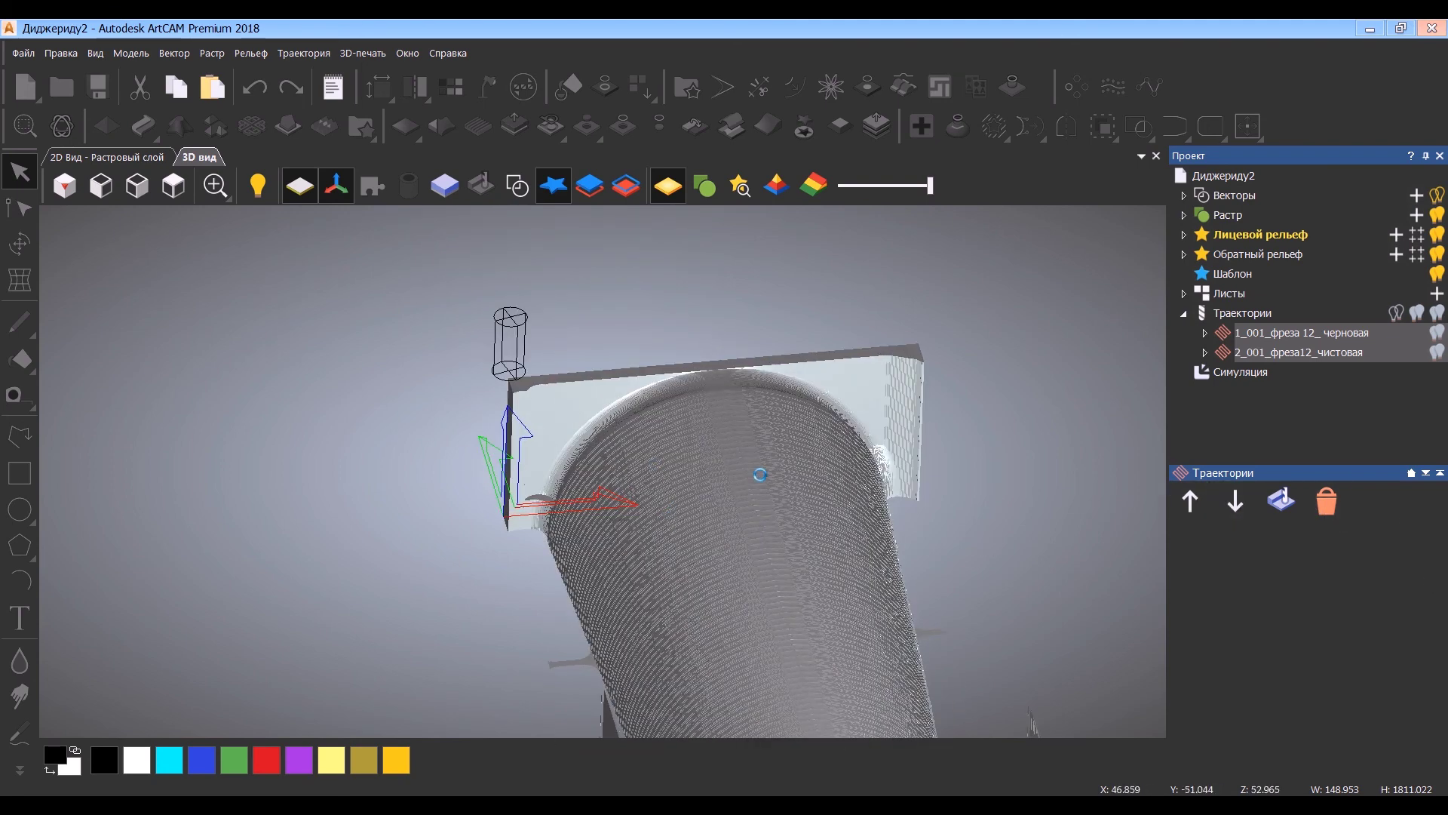
# Delete both toolpaths from the project and undo the deletion.
pyautogui.click(1321, 499)
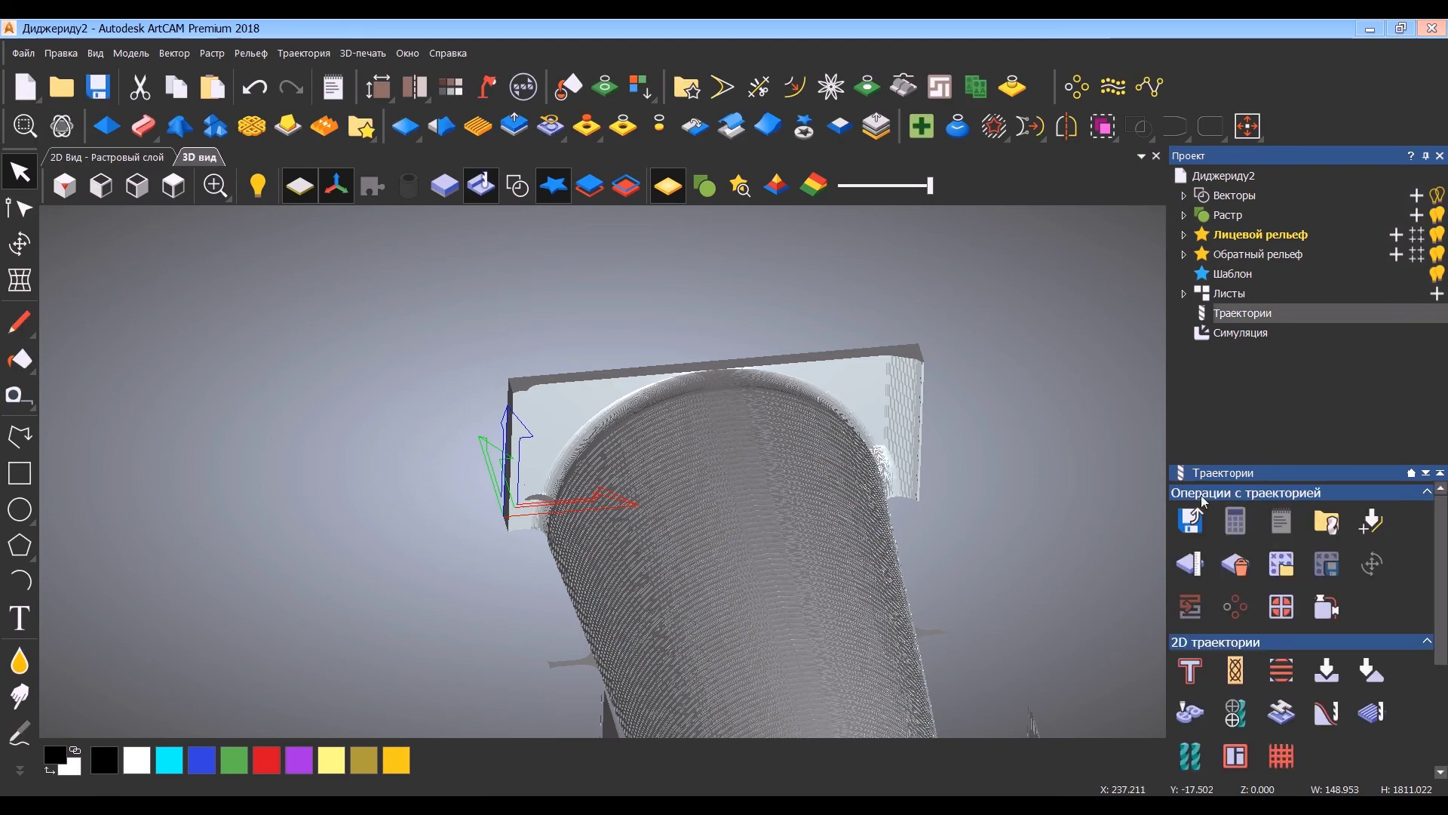
pyautogui.moveTo(849, 504); pyautogui.dragTo(941, 524)
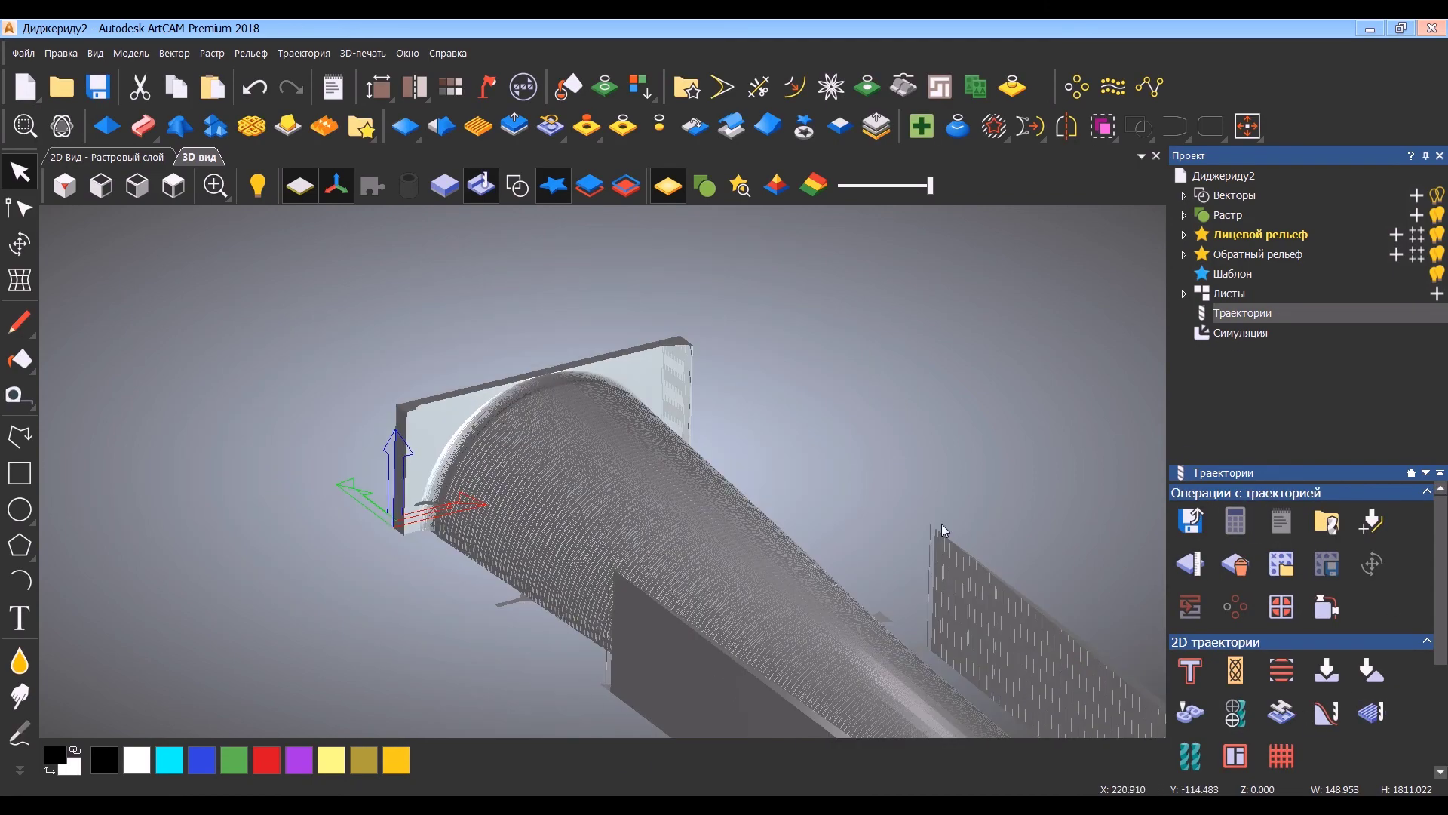
pyautogui.scroll(-1, 941, 523)
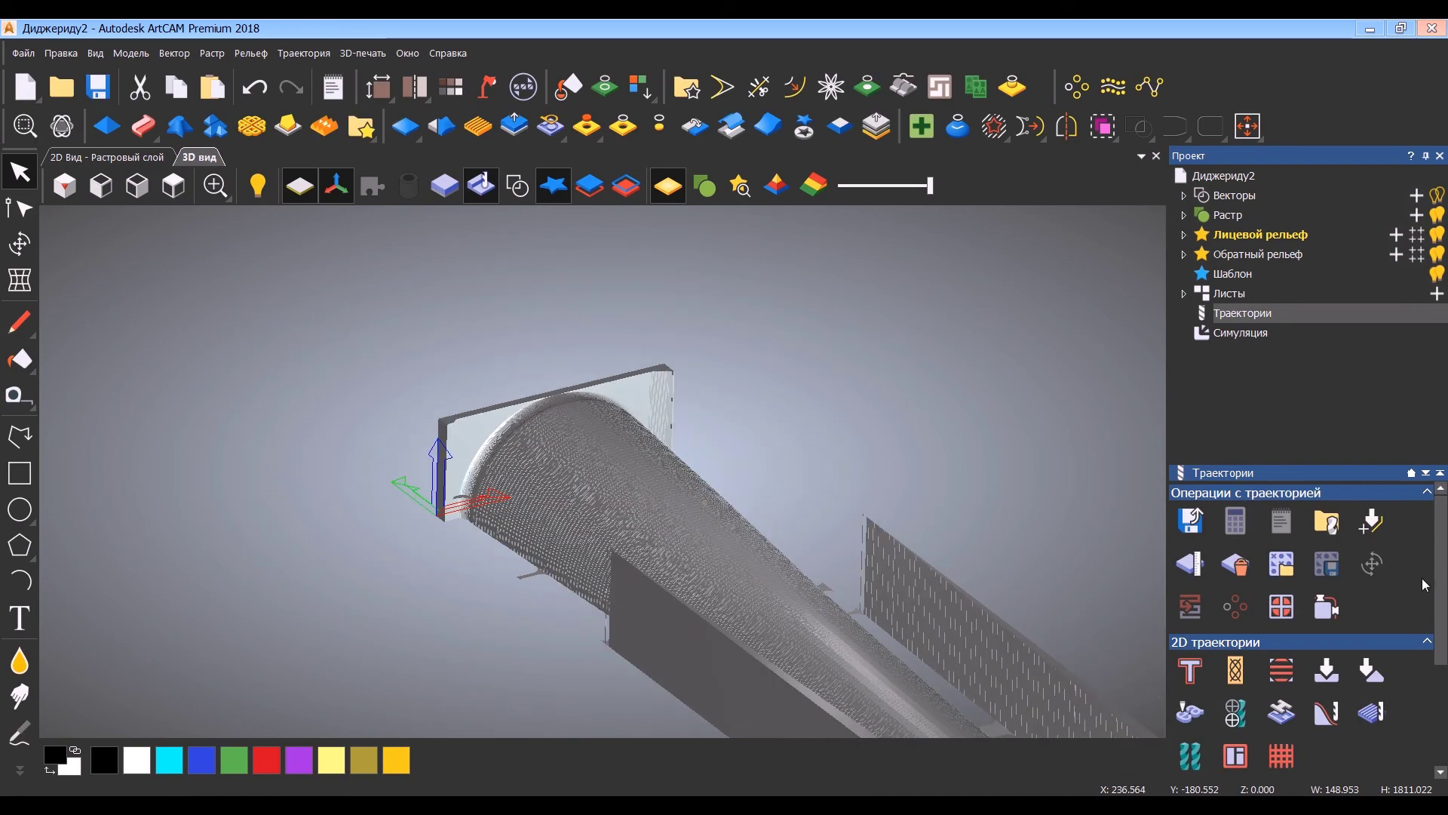
pyautogui.click(1237, 332)
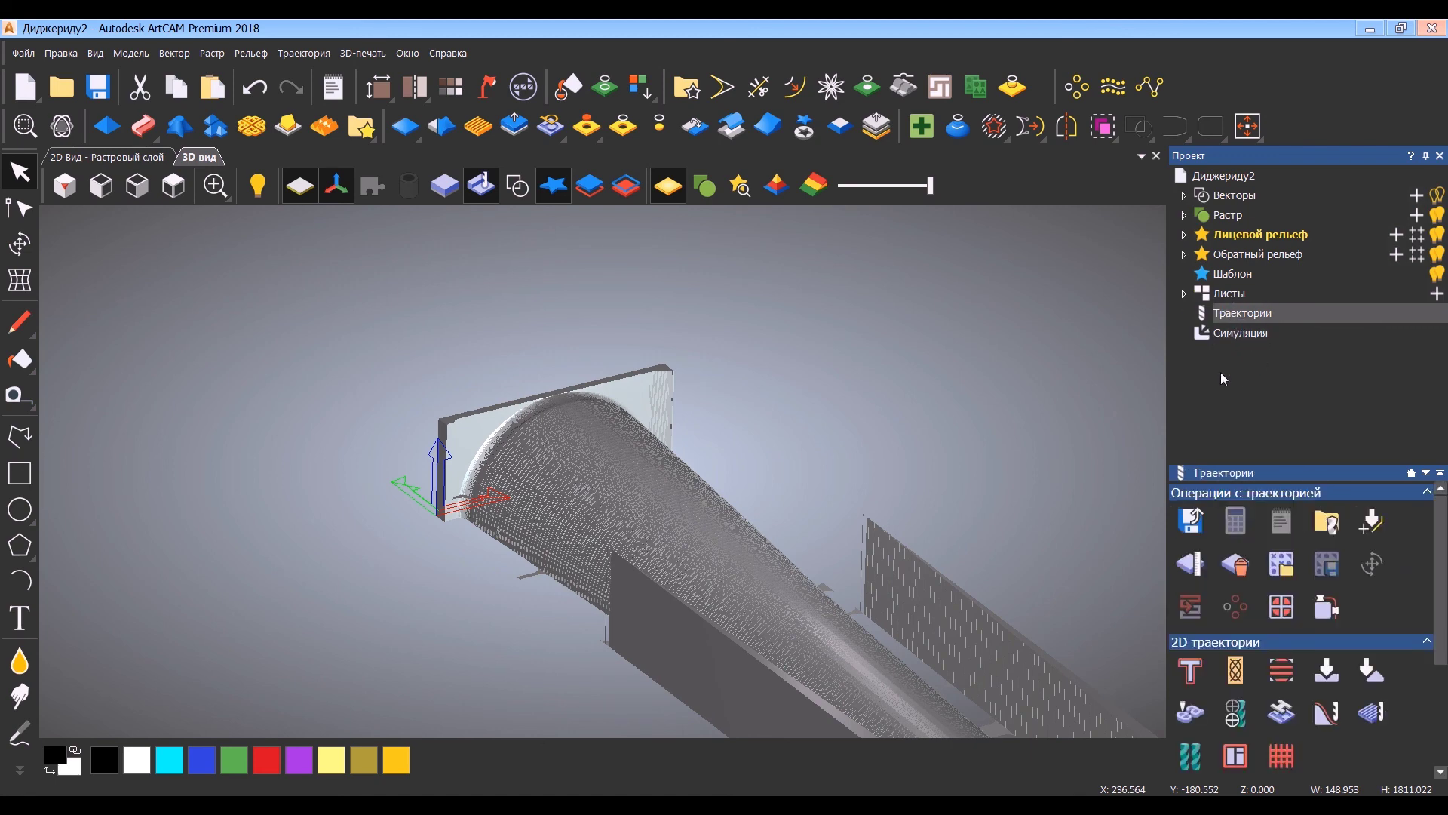
pyautogui.click(61, 52)
pyautogui.click(75, 76)
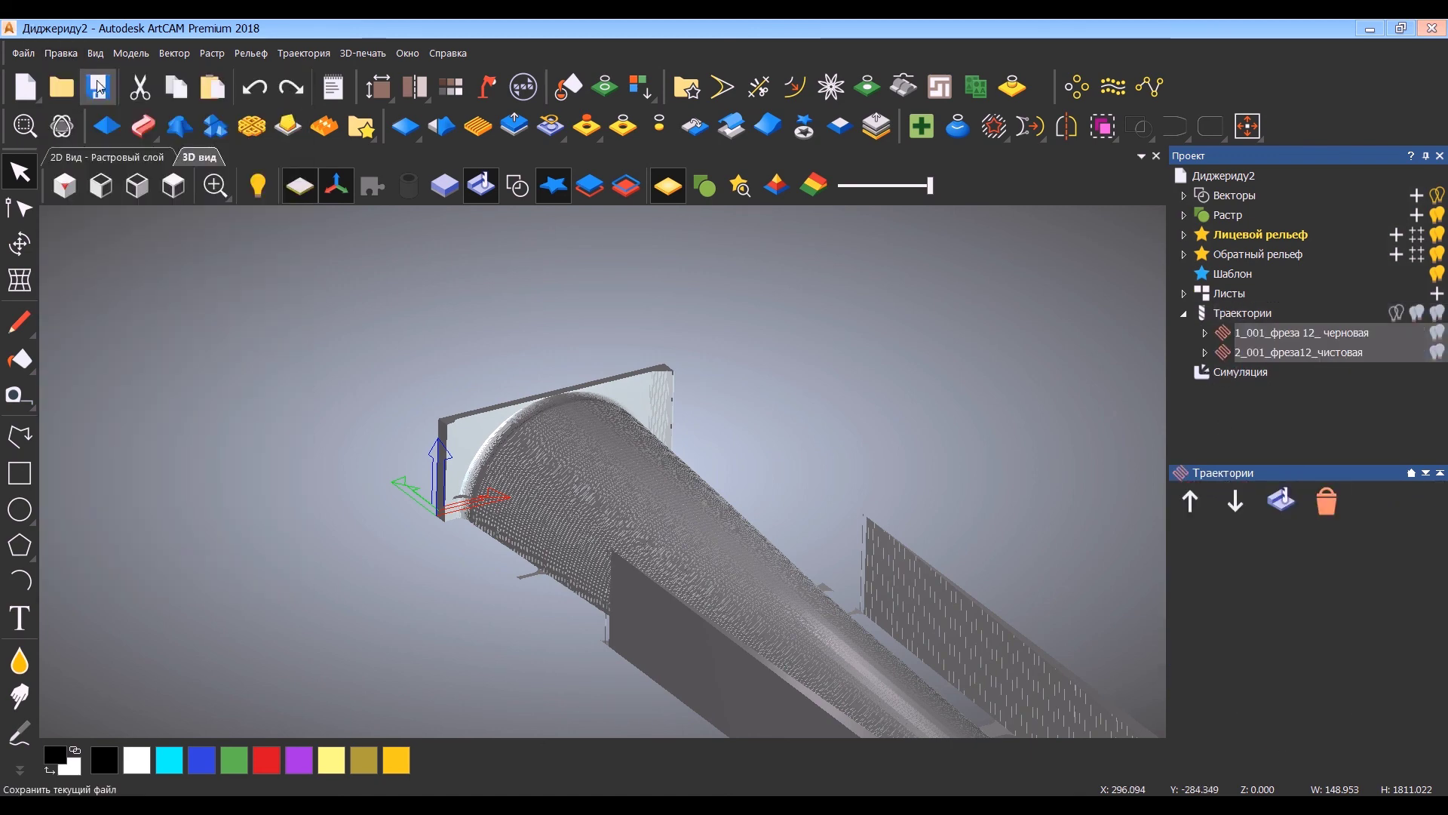
# Remove the simulation from the project and save the model under its current name.
pyautogui.click(1248, 371)
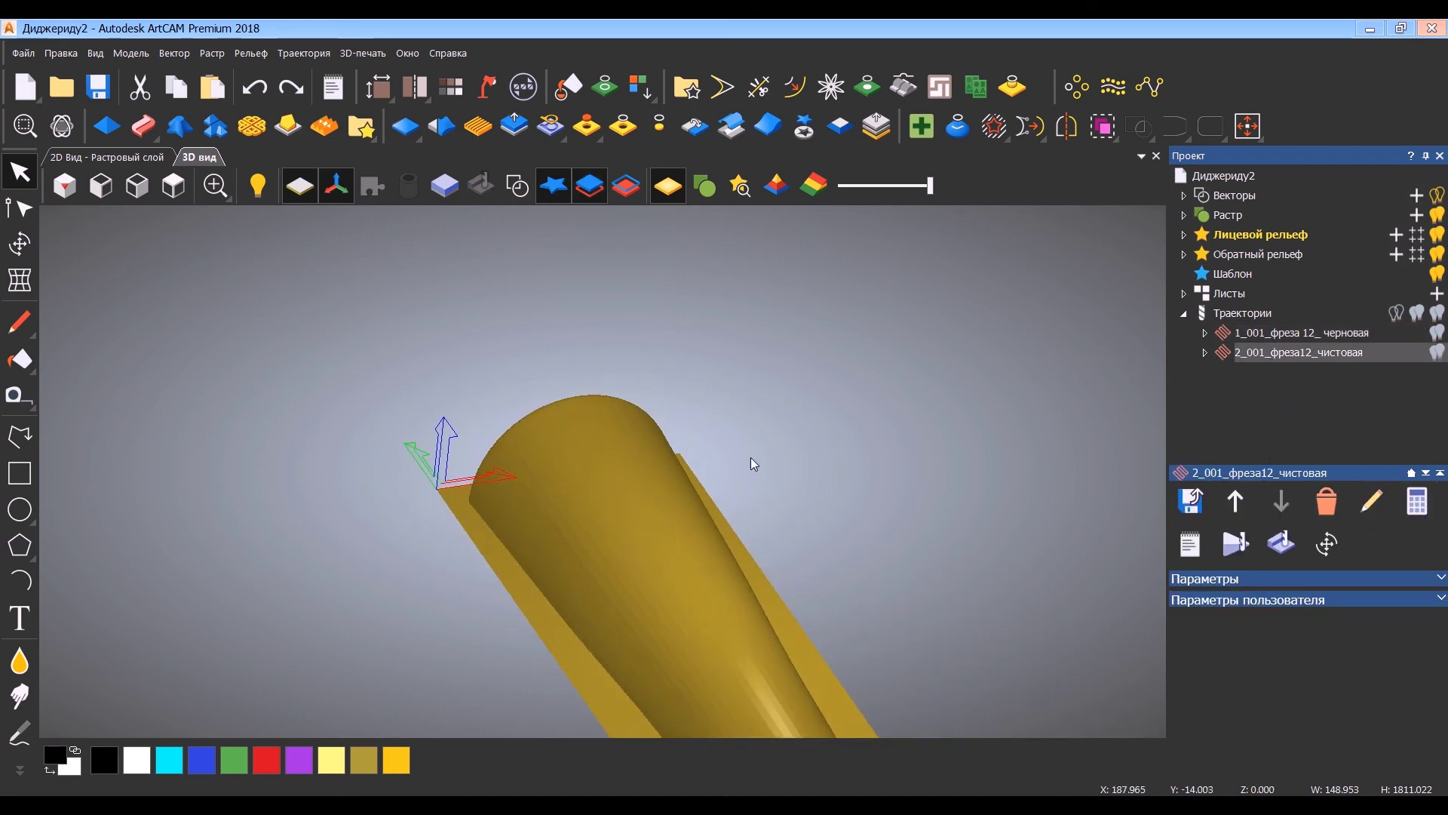
pyautogui.click(23, 53)
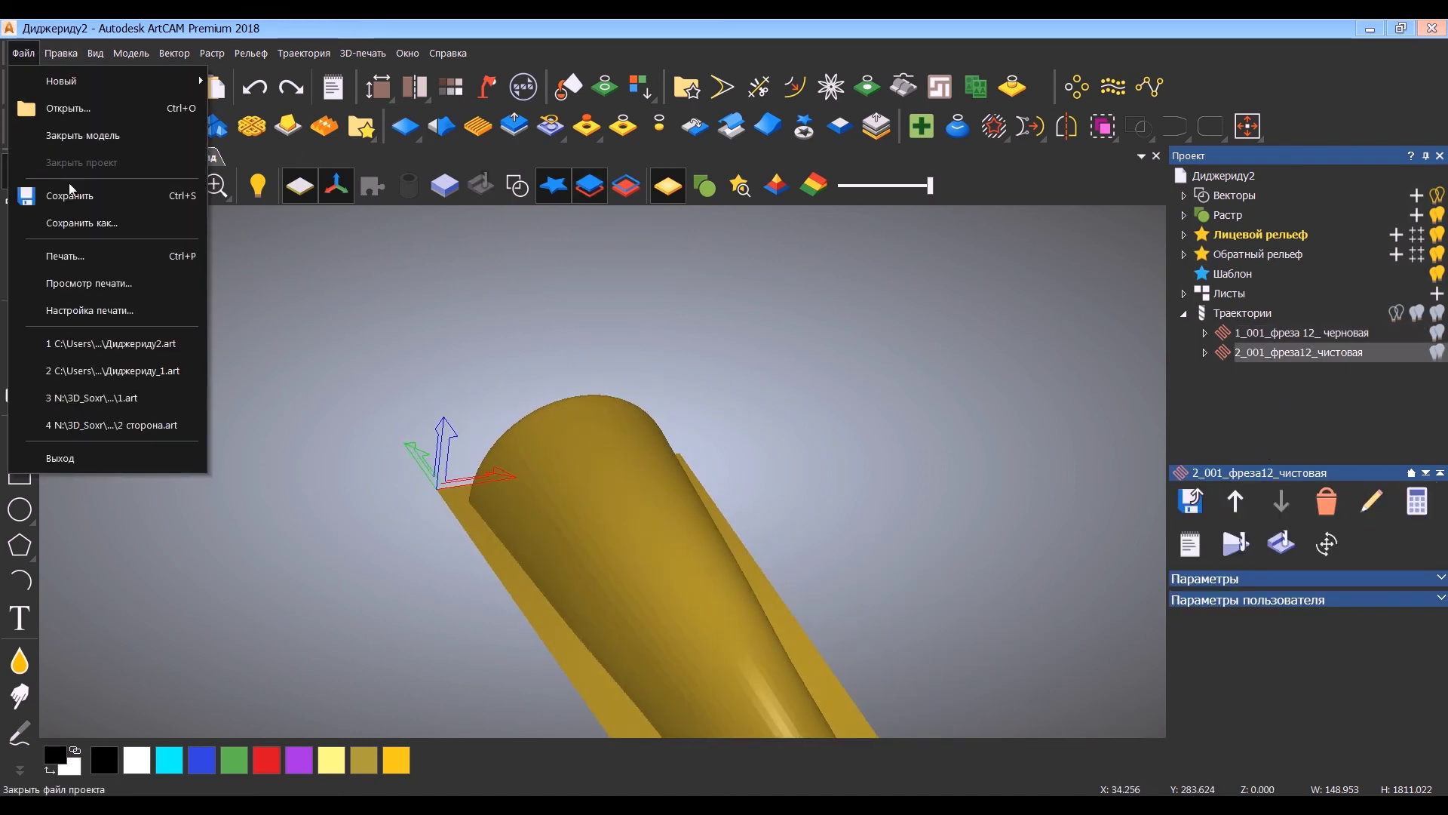
pyautogui.click(68, 194)
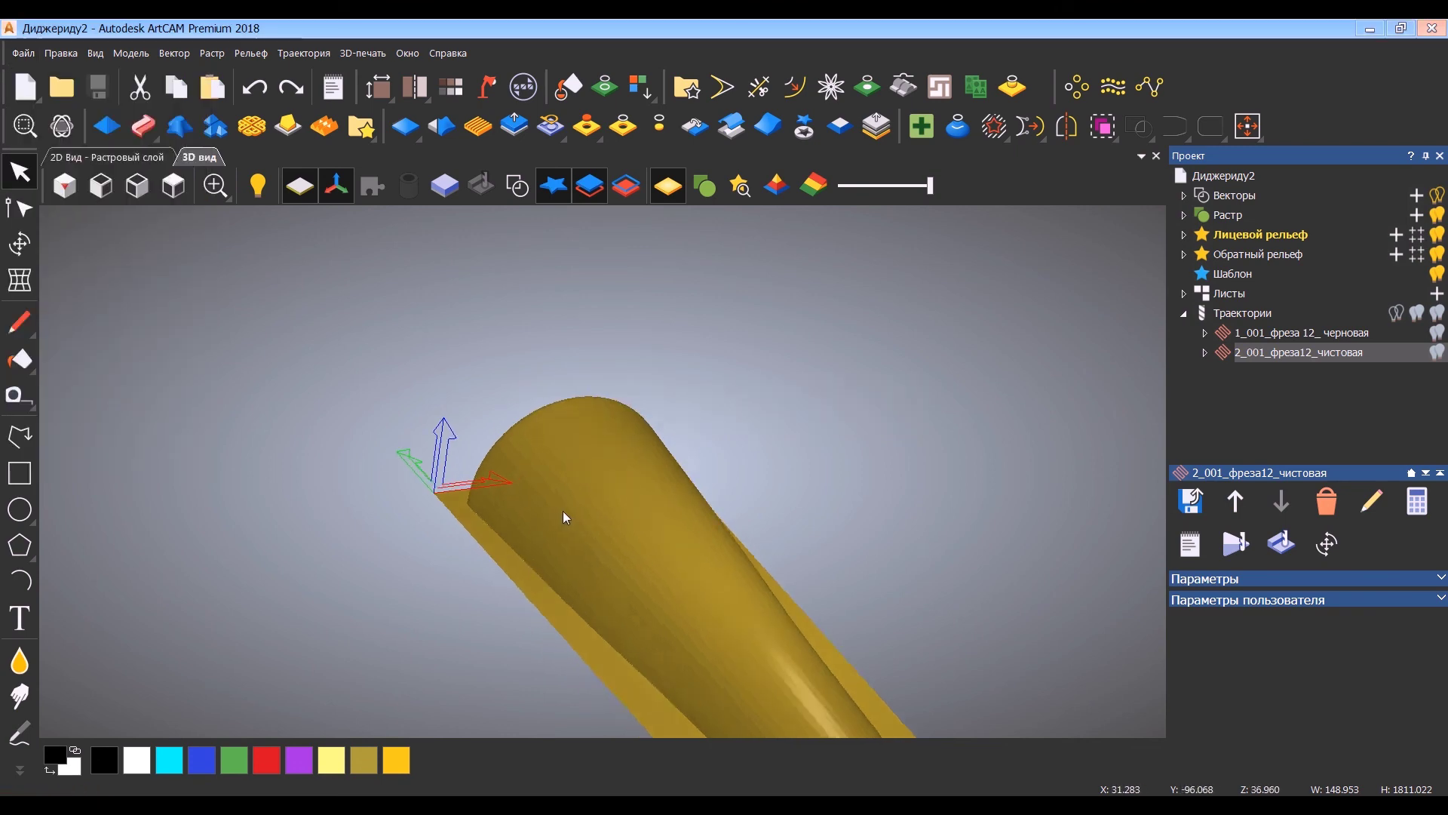
pyautogui.scroll(1, 634, 562)
pyautogui.scroll(-2, 890, 608)
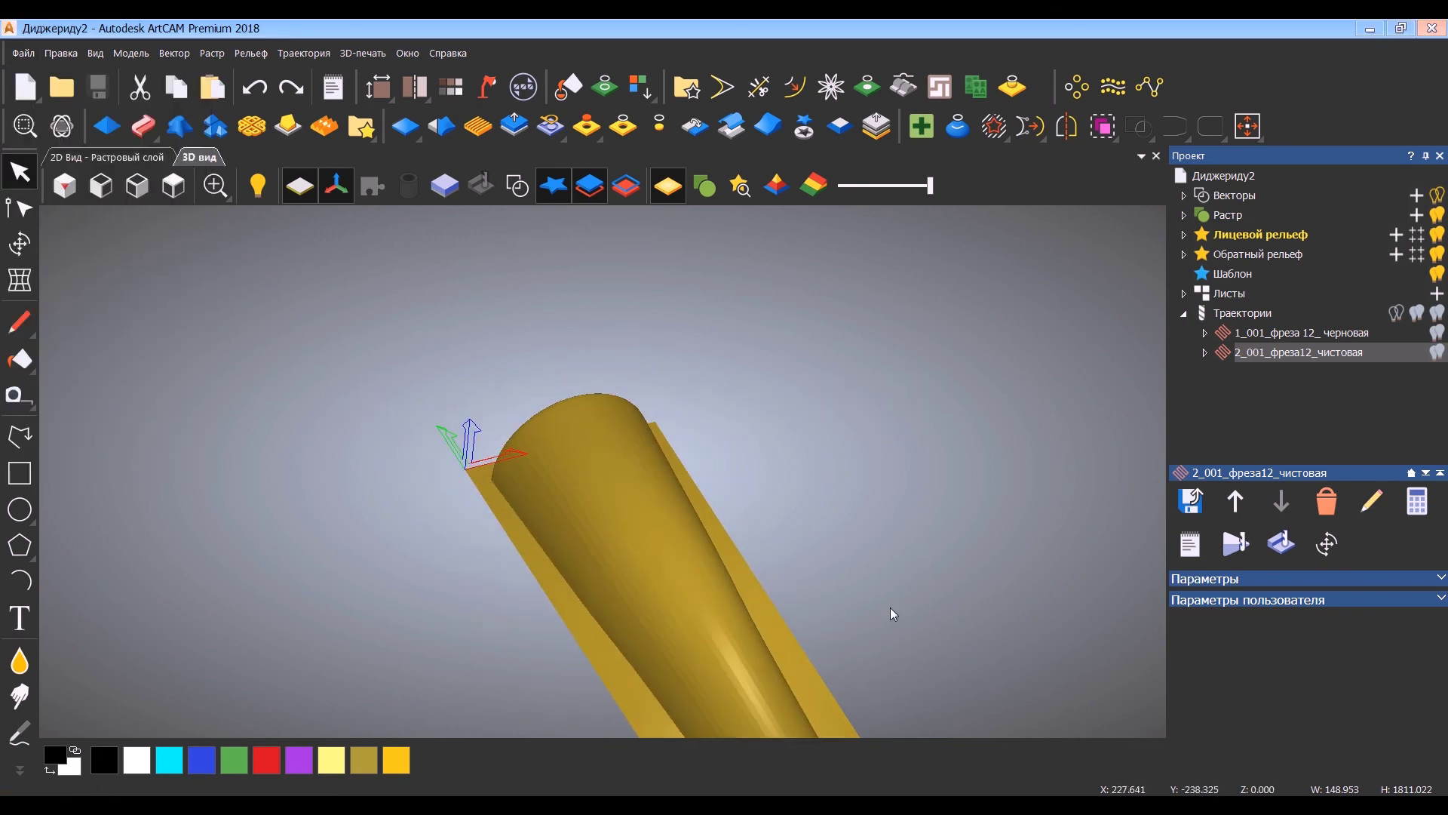
pyautogui.scroll(-4, 726, 590)
pyautogui.scroll(1, 604, 528)
pyautogui.scroll(3, 605, 528)
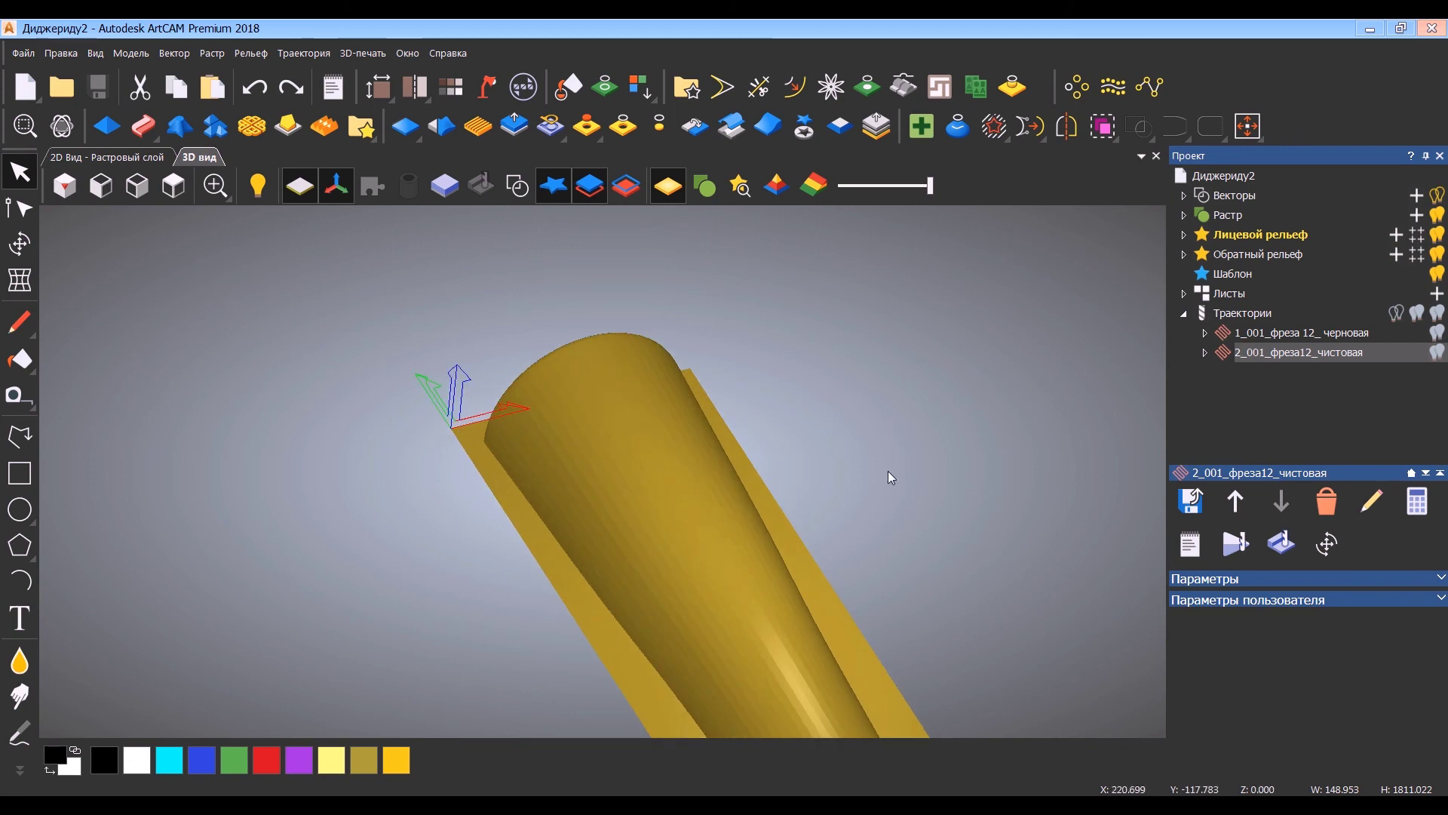
# Start saving the toolpaths to file and take 2_001_фреза12_чистовая out of the save list, leaving only the roughing toolpath.
pyautogui.click(27, 53)
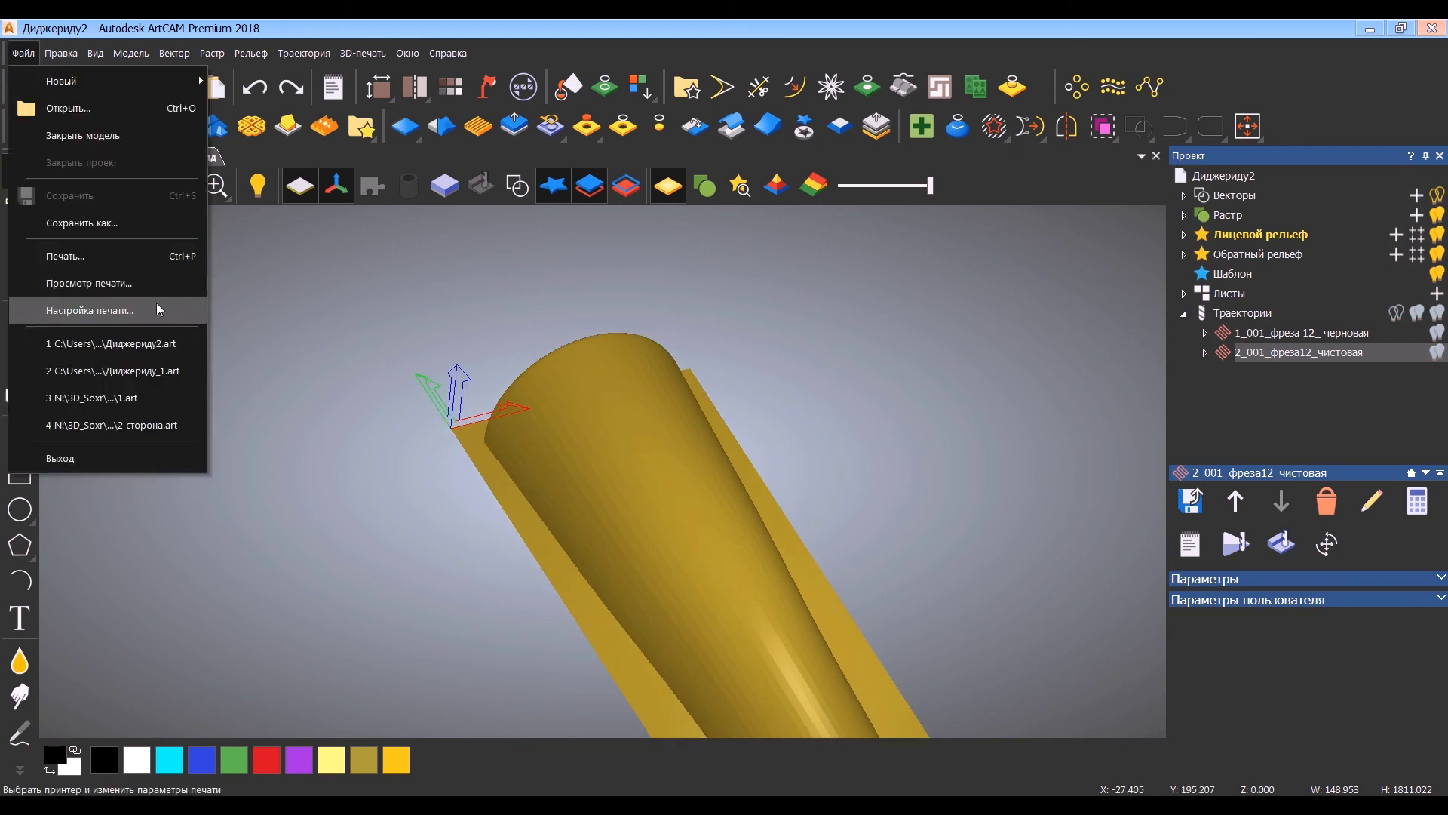
pyautogui.moveTo(328, 47)
pyautogui.moveTo(266, 58)
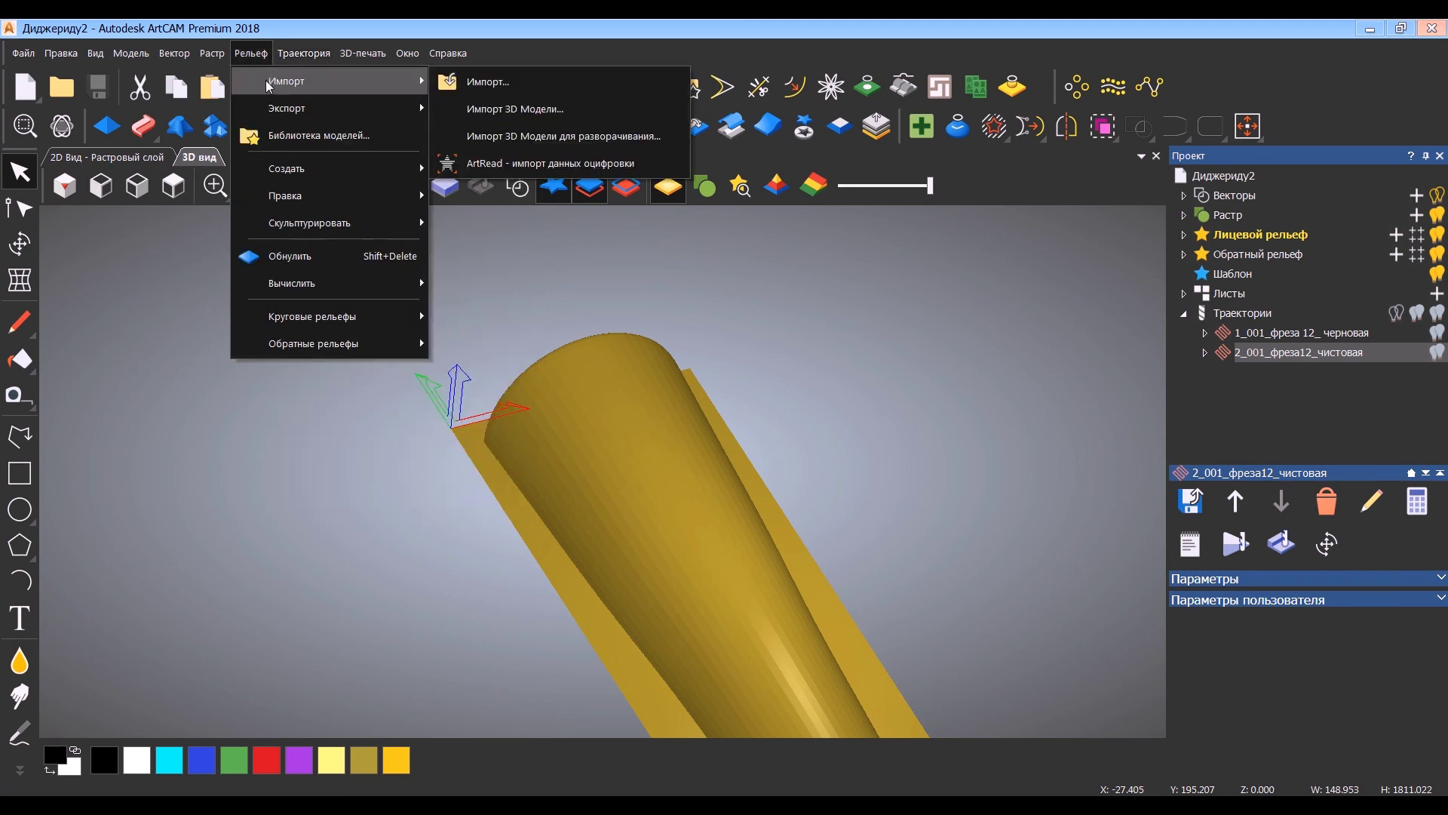
pyautogui.moveTo(307, 110)
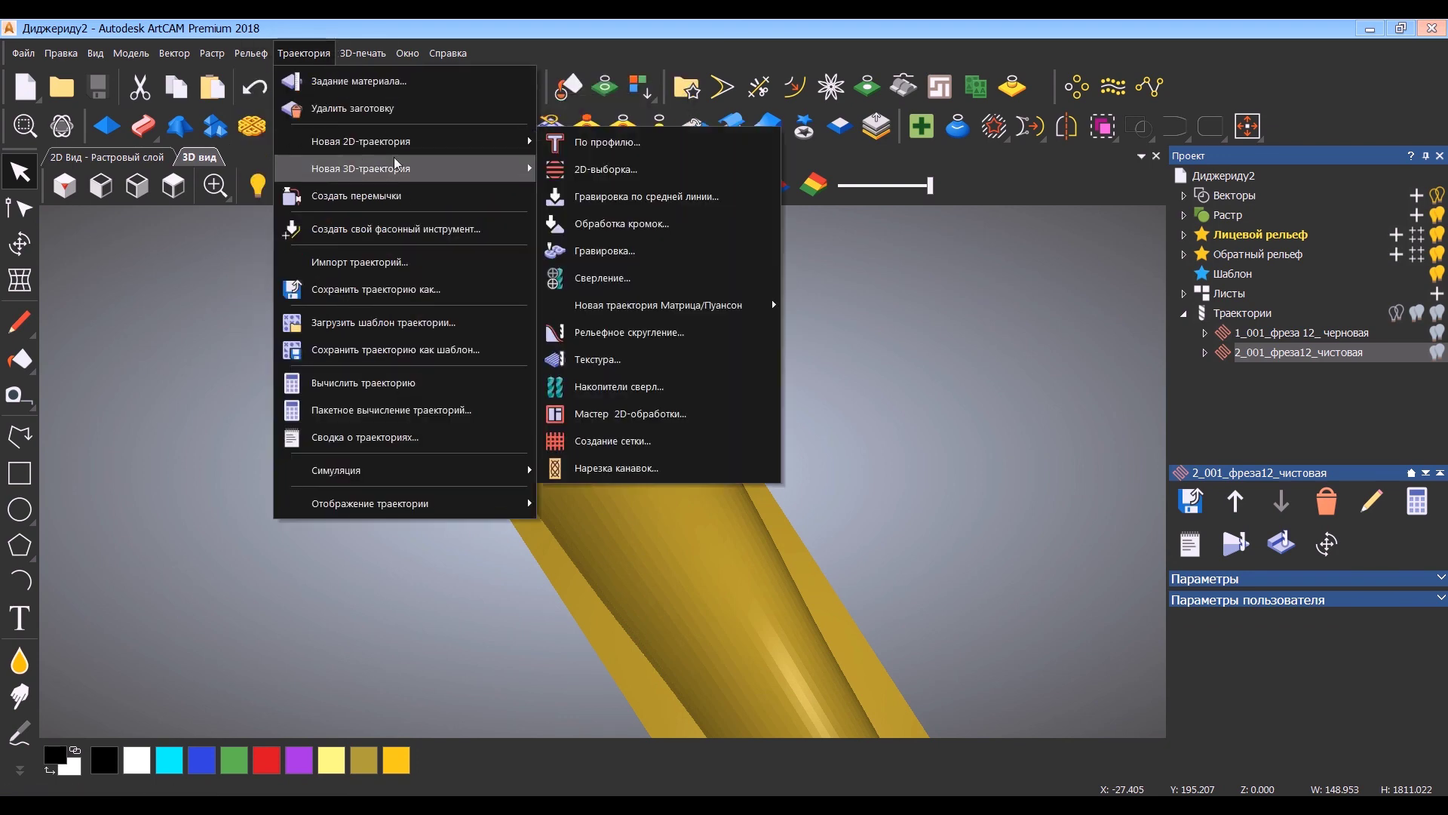
pyautogui.click(436, 289)
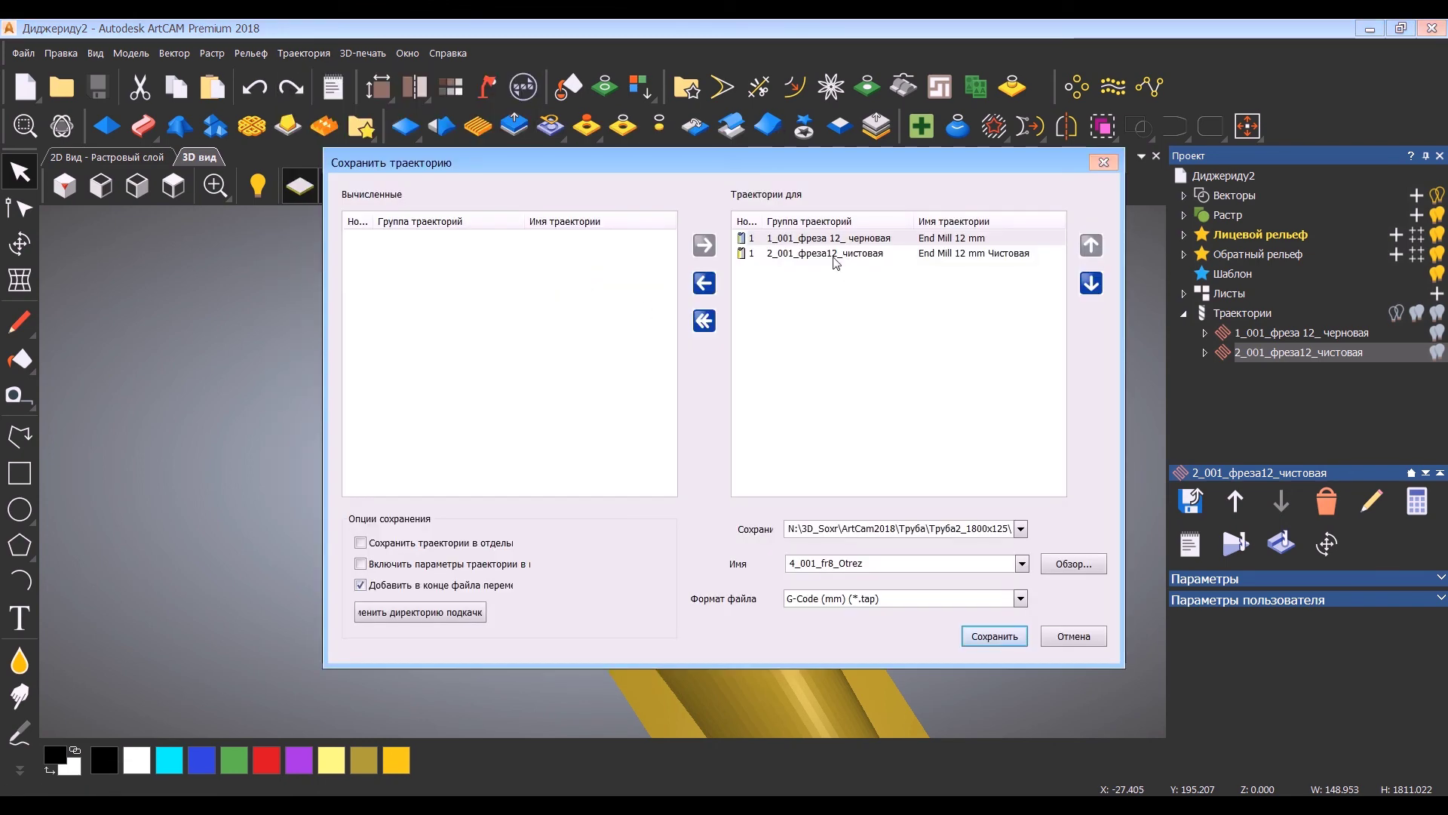
pyautogui.click(789, 254)
pyautogui.click(706, 282)
# Name the output file 1_001_фреза12_черновая and try to save it to drive O:.
pyautogui.doubleClick(904, 564)
pyautogui.write('1_001')
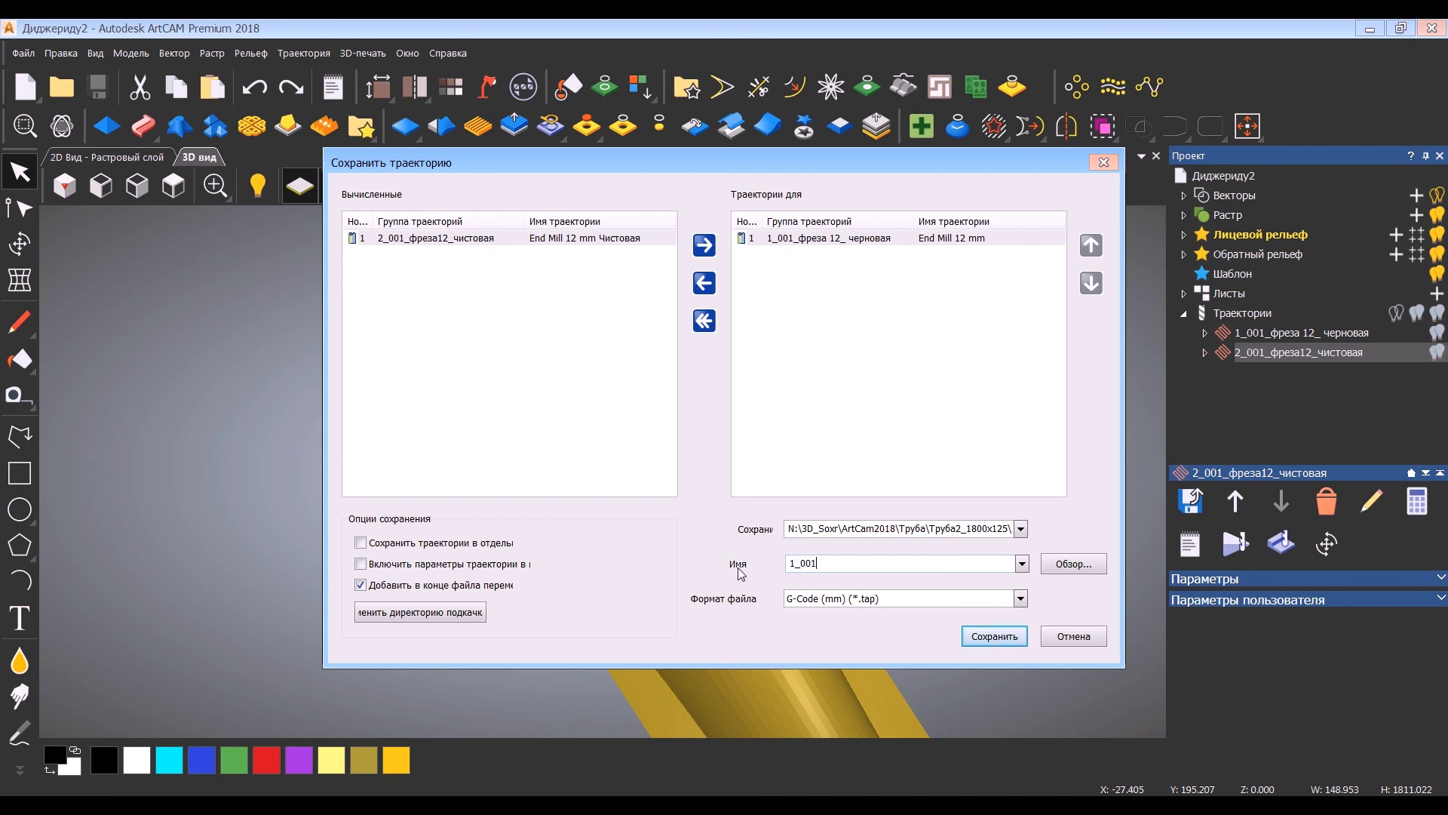
pyautogui.click(1021, 529)
pyautogui.click(1021, 529)
pyautogui.click(1021, 528)
pyautogui.click(880, 605)
pyautogui.write('001_фреза12_чернова')
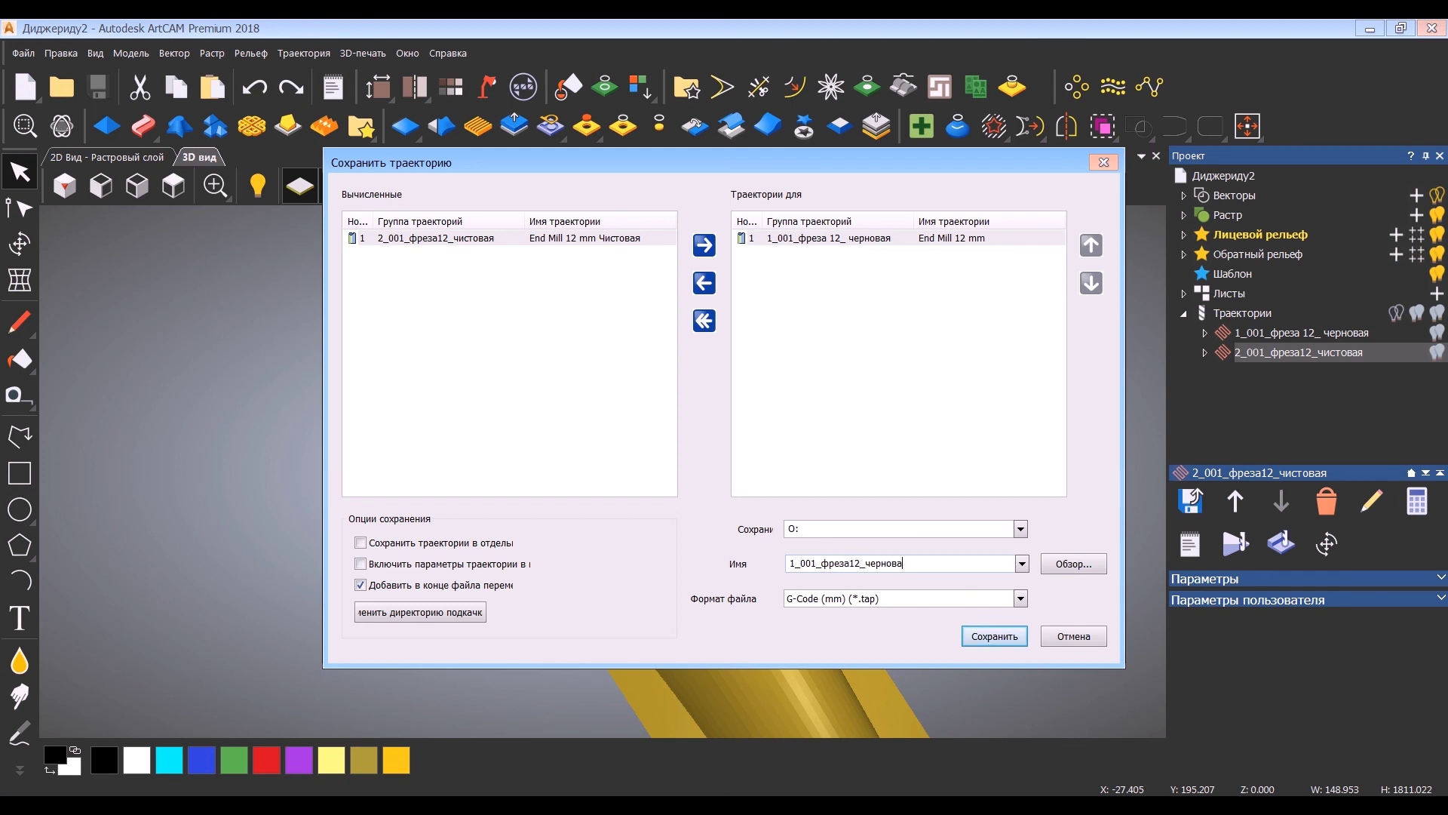
pyautogui.click(1002, 636)
pyautogui.click(833, 458)
# Set the roughing file's output folder to ArtCam2018\Диджериду\2_чторона in the Documents library.
pyautogui.click(1073, 571)
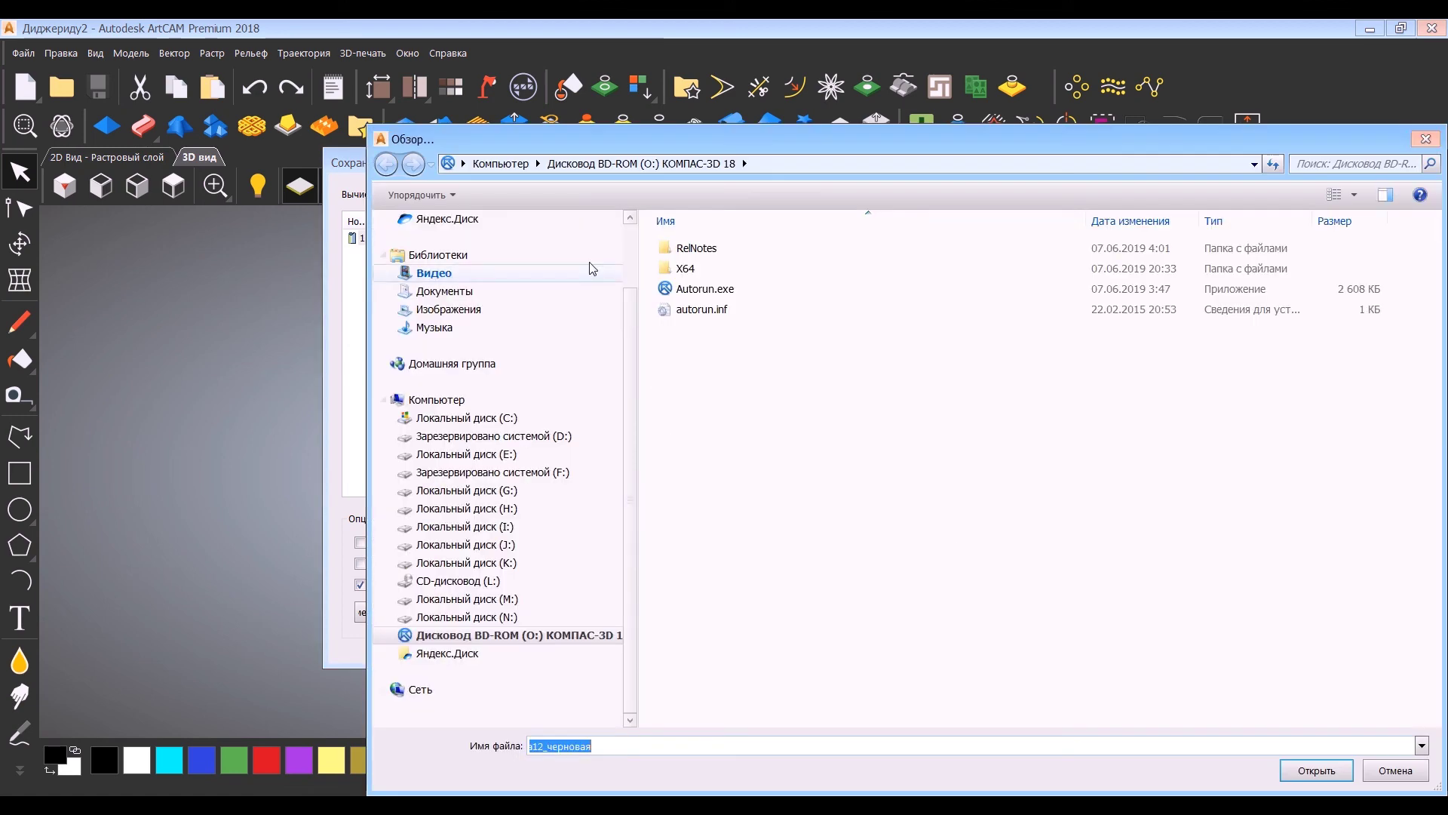
pyautogui.click(498, 417)
pyautogui.click(446, 291)
pyautogui.scroll(-1, 754, 400)
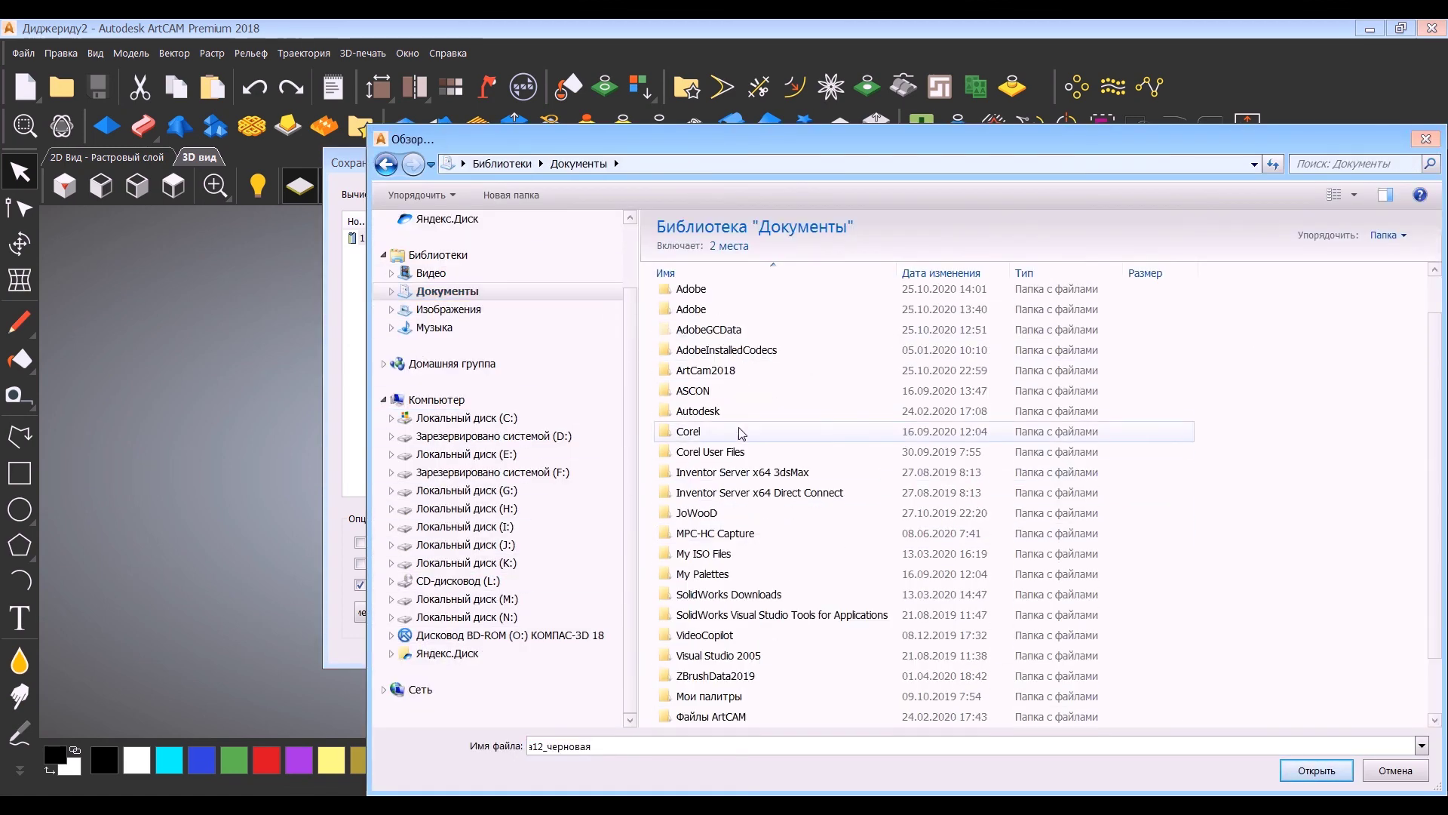
pyautogui.doubleClick(735, 371)
pyautogui.doubleClick(758, 304)
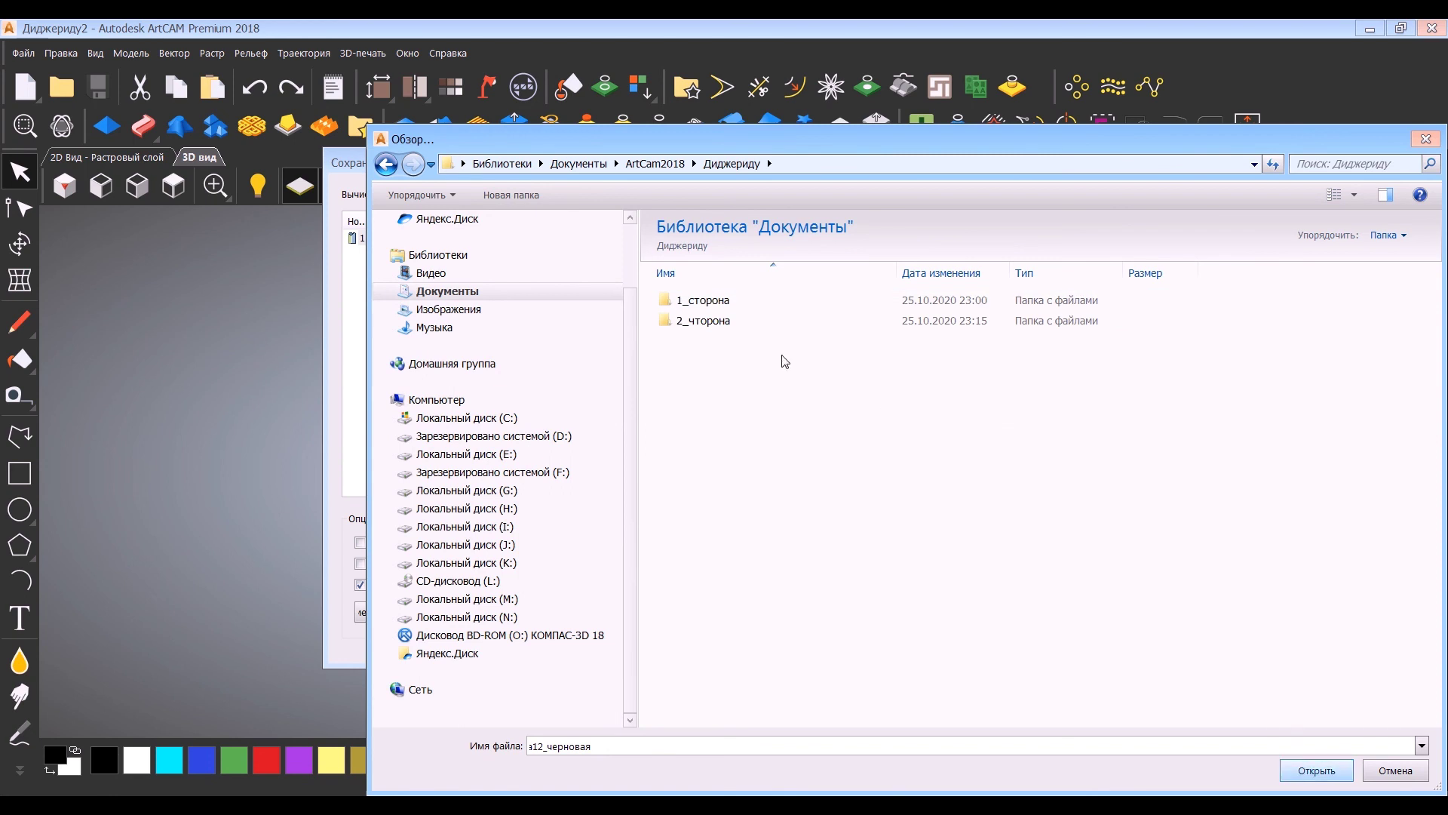
pyautogui.doubleClick(754, 321)
pyautogui.click(1316, 770)
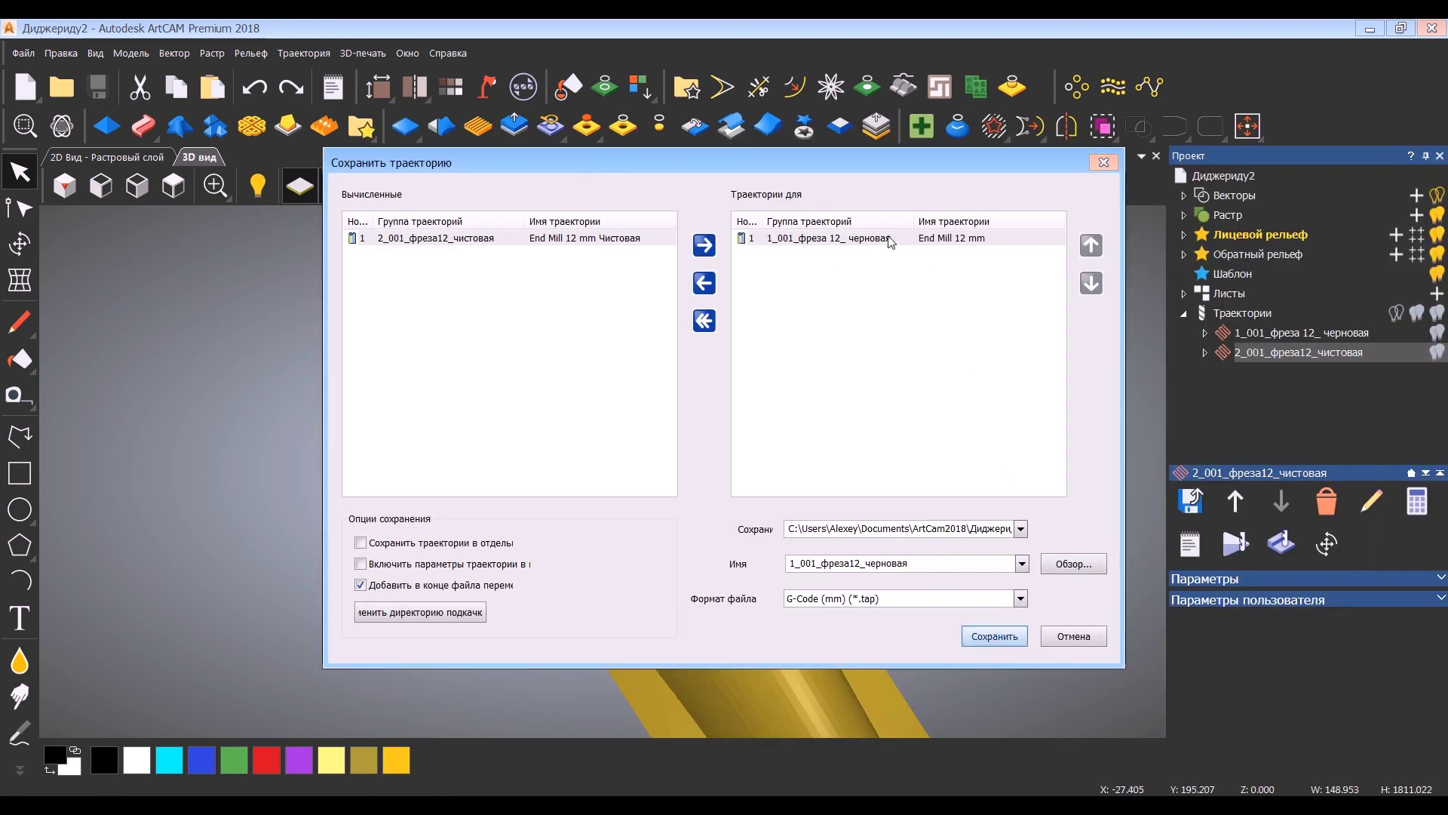
# Replace the roughing toolpath with 2_001_фреза12_чистовая in the save list, save it as G-Code (mm) and close the dialog.
pyautogui.click(704, 283)
pyautogui.click(612, 222)
pyautogui.click(599, 255)
pyautogui.click(705, 246)
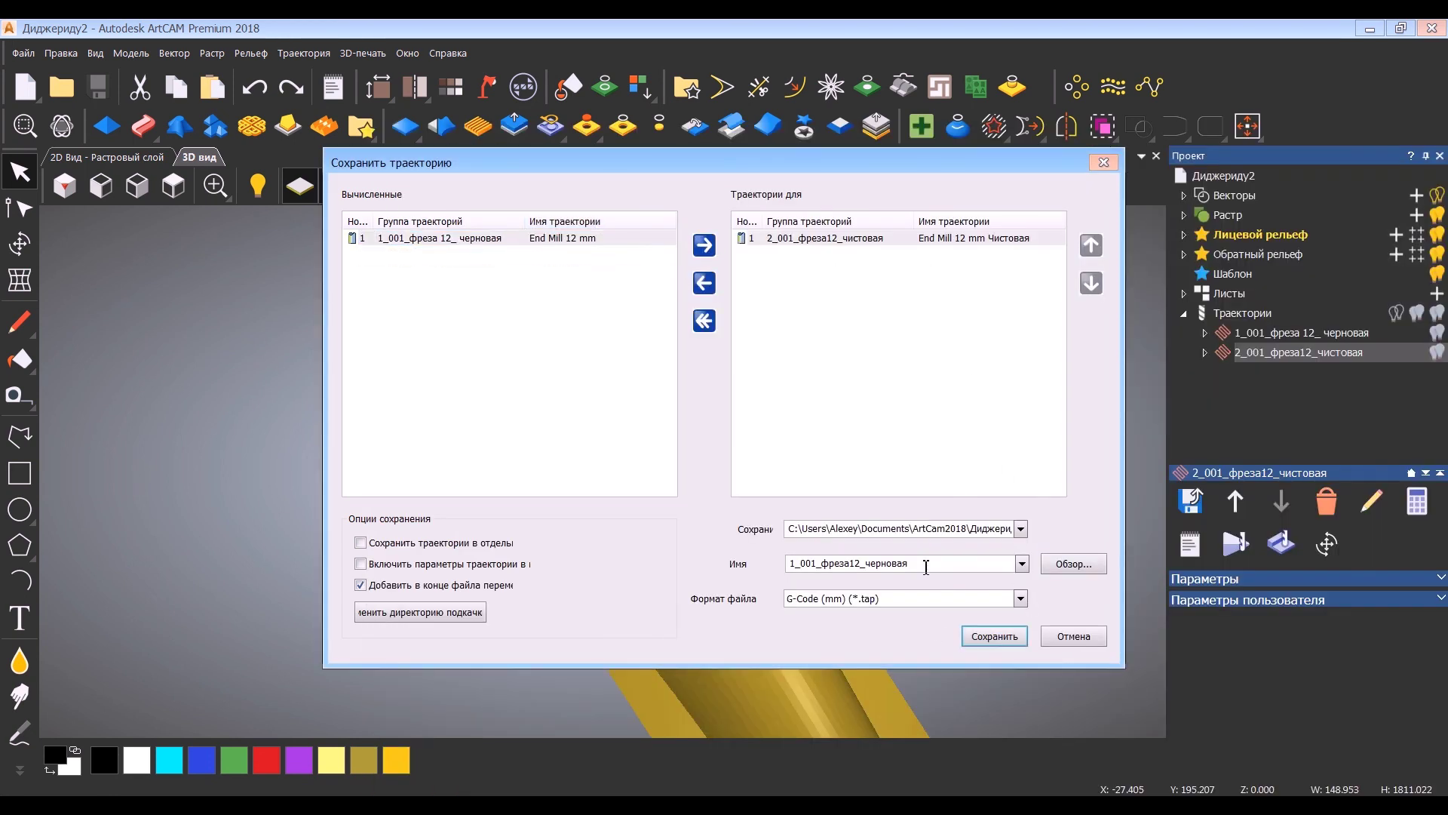
pyautogui.moveTo(866, 567); pyautogui.dragTo(994, 564)
pyautogui.click(999, 637)
pyautogui.click(1089, 639)
pyautogui.click(28, 54)
pyautogui.press('Escape')
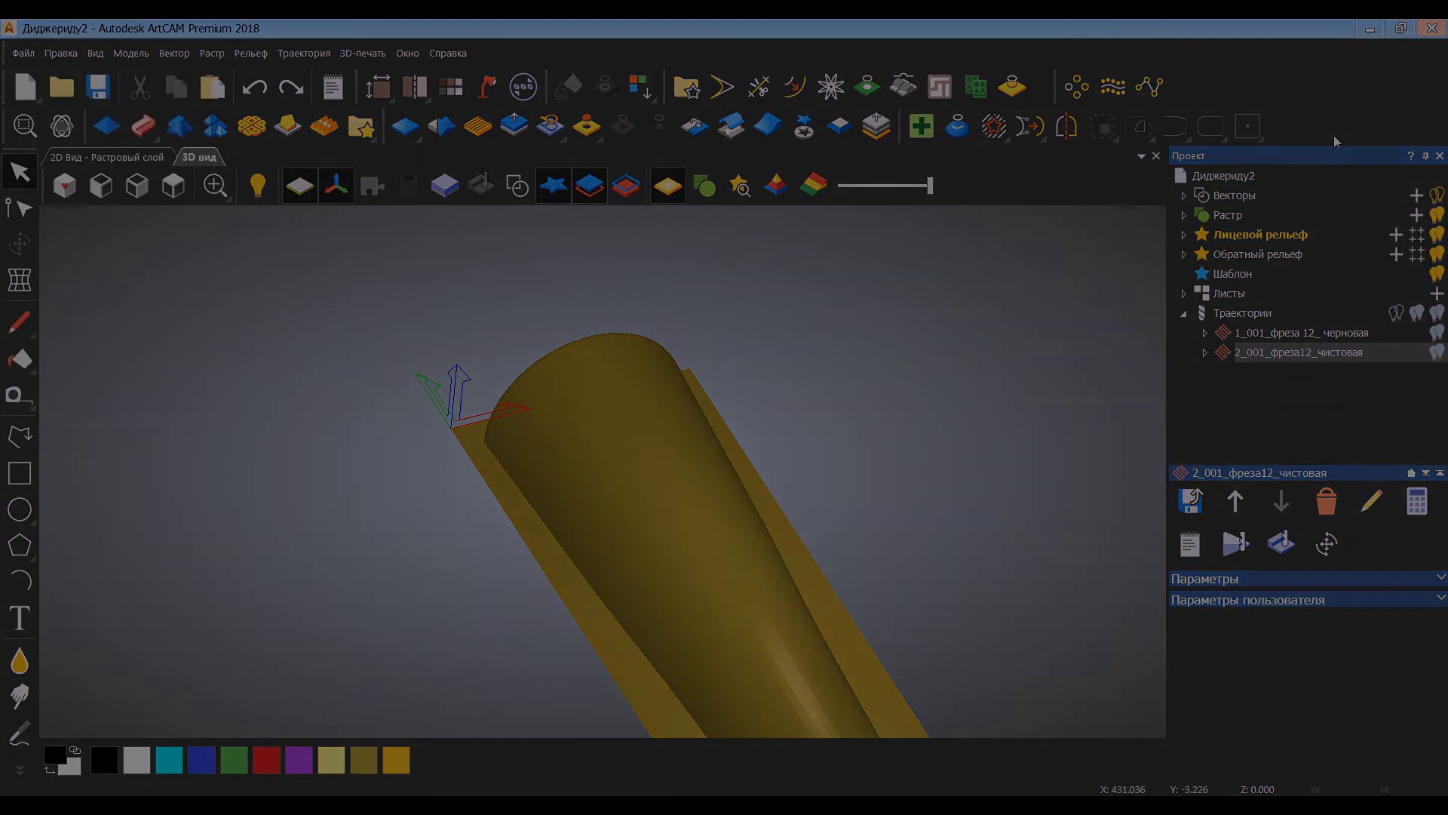